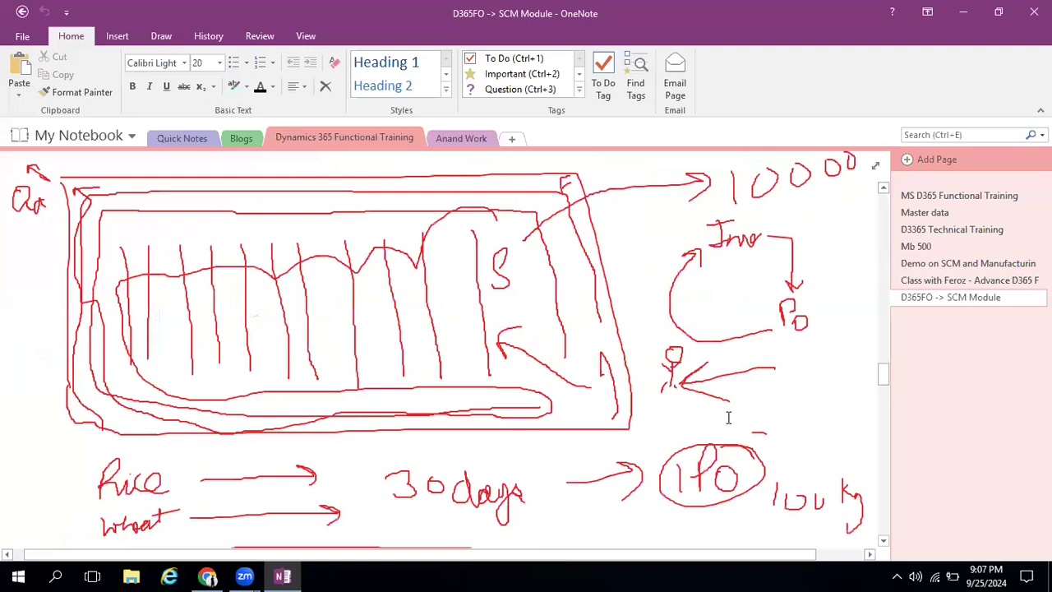
Add several blank lines in the table row below the handwritten purchase order flow on the D365FO -> SCM Module page
{"action": "scroll", "coordinate": [729, 417], "scroll_direction": "down", "scroll_amount": 5}
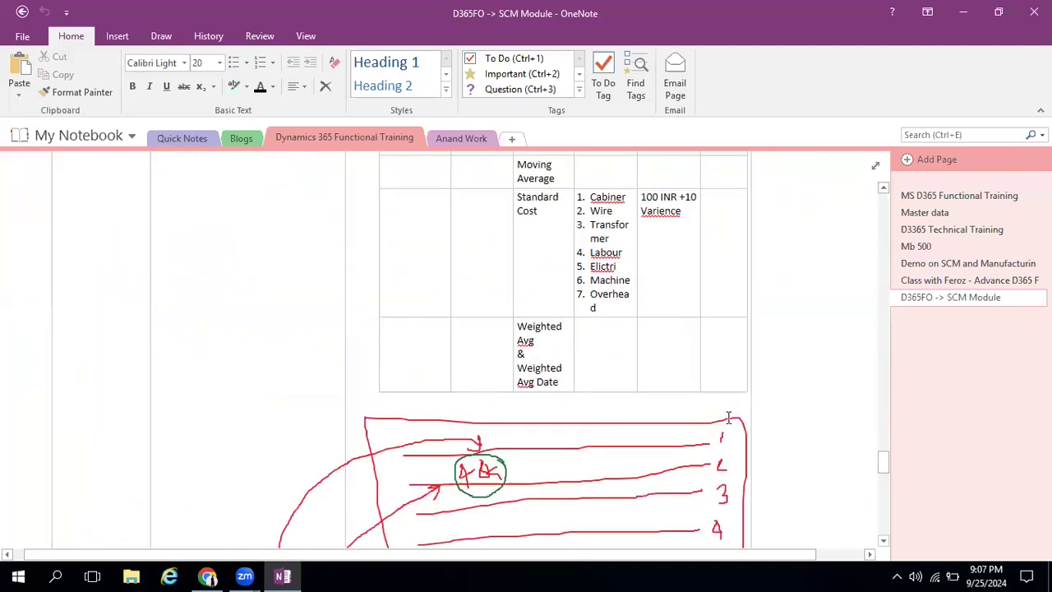
{"action": "scroll", "coordinate": [729, 417], "scroll_direction": "down", "scroll_amount": 5}
{"action": "scroll", "coordinate": [729, 418], "scroll_direction": "down", "scroll_amount": 5}
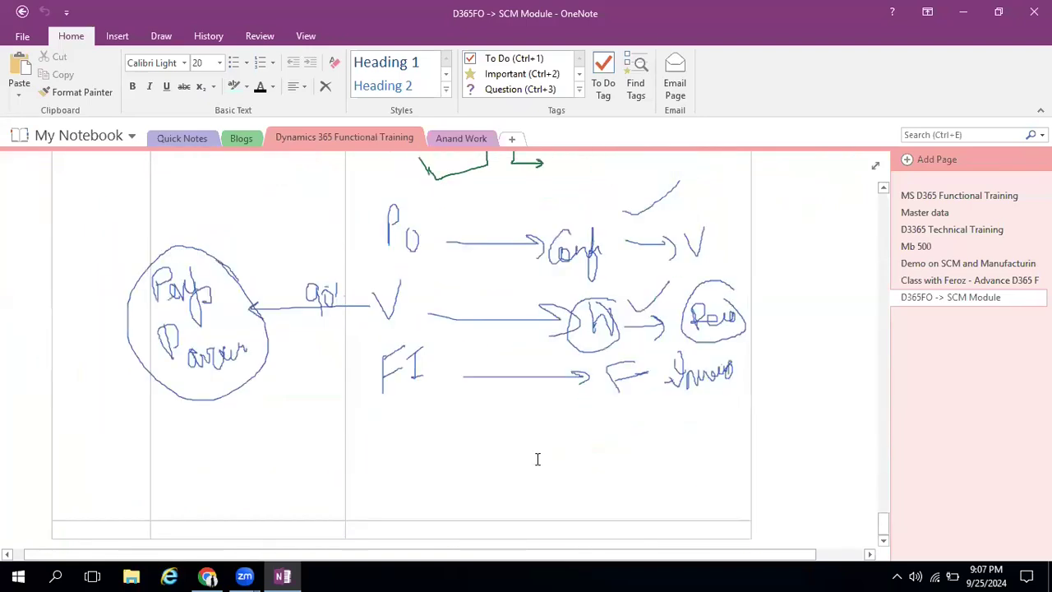
{"action": "left_click", "coordinate": [357, 508]}
{"action": "key", "text": "Return"}
{"action": "key", "text": "Return"}
{"action": "key", "text": "Return"}
{"action": "key", "text": "Return"}
{"action": "key", "text": "Return"}
{"action": "key", "text": "Return"}
{"action": "key", "text": "Return"}
{"action": "key", "text": "Return"}
{"action": "key", "text": "Return"}
{"action": "key", "text": "Return"}
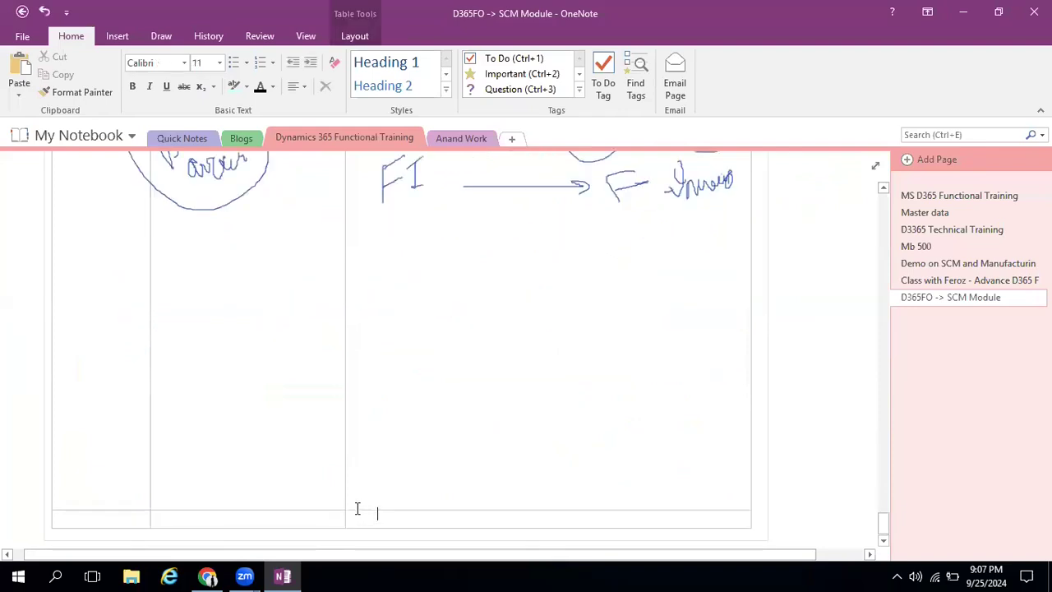
{"action": "key", "text": "Return"}
{"action": "key", "text": "Return"}
{"action": "key", "text": "Return"}
{"action": "key", "text": "Return"}
{"action": "key", "text": "Up"}
{"action": "key", "text": "Up"}
{"action": "key", "text": "Up"}
{"action": "key", "text": "Up"}
{"action": "key", "text": "Up"}
{"action": "key", "text": "Up"}
{"action": "key", "text": "Up"}
{"action": "key", "text": "Up"}
{"action": "key", "text": "Up"}
{"action": "key", "text": "Up"}
{"action": "key", "text": "Up"}
{"action": "key", "text": "Up"}
{"action": "key", "text": "Up"}
{"action": "key", "text": "Up"}
{"action": "key", "text": "Up"}
{"action": "key", "text": "Up"}
{"action": "key", "text": "Up"}
{"action": "key", "text": "Up"}
{"action": "key", "text": "Up"}
{"action": "key", "text": "Up"}
{"action": "key", "text": "Up"}
{"action": "key", "text": "Up"}
{"action": "key", "text": "Up"}
{"action": "key", "text": "Up"}
{"action": "key", "text": "Up"}
{"action": "key", "text": "Up"}
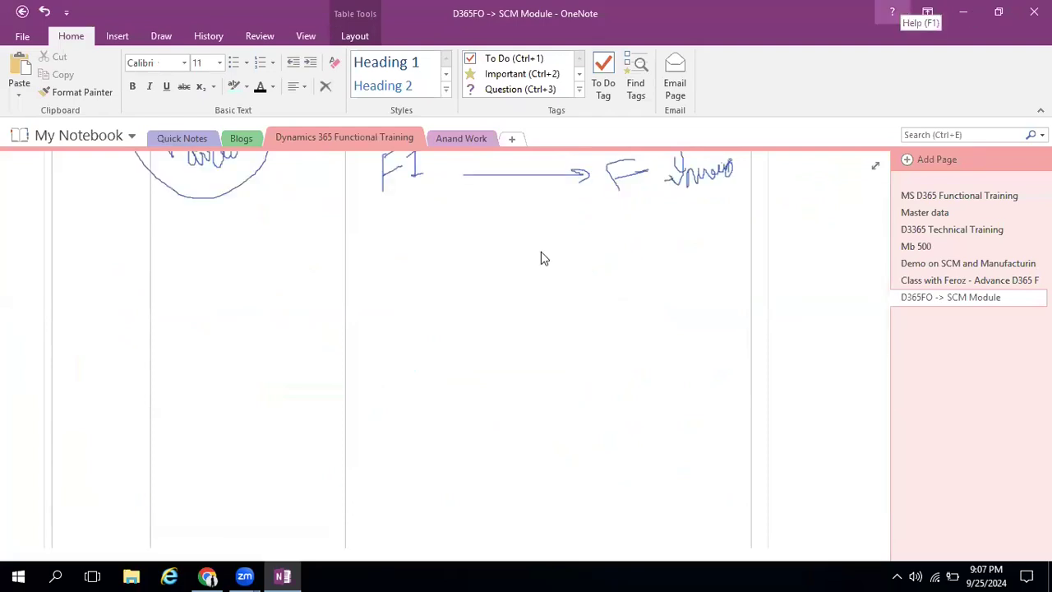
Switch to Finance and Operations in the browser and open the Accounts payable parameters page
{"action": "key", "text": "alt+Tab"}
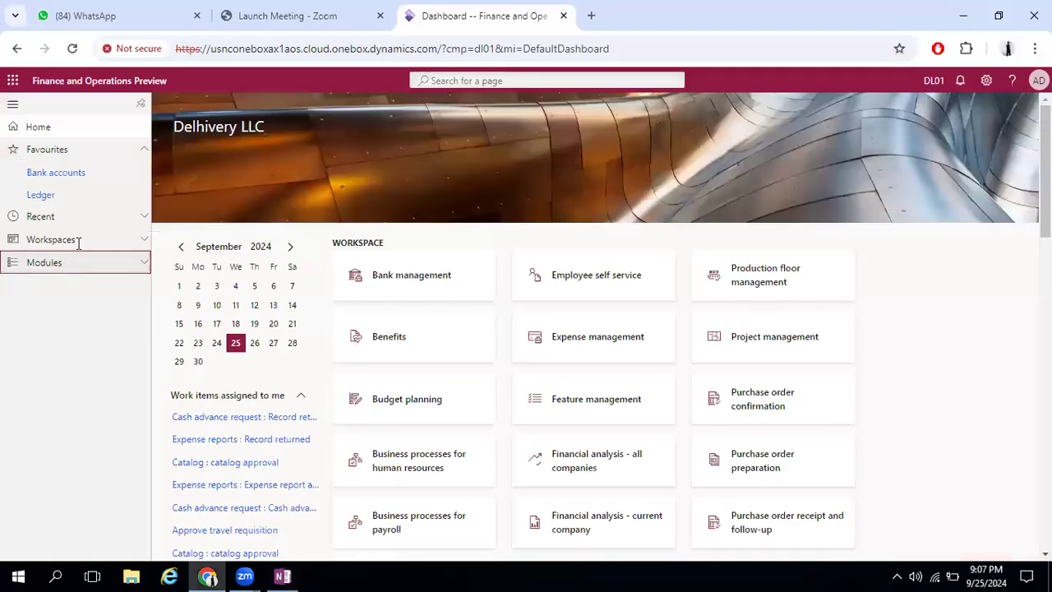
{"action": "left_click", "coordinate": [100, 246]}
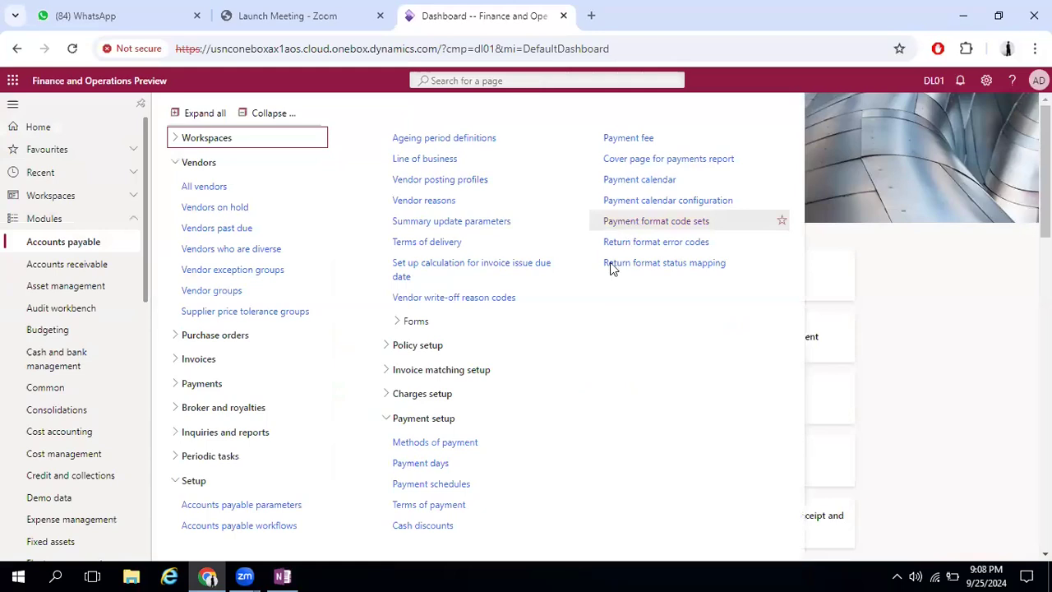
{"action": "left_click", "coordinate": [212, 504]}
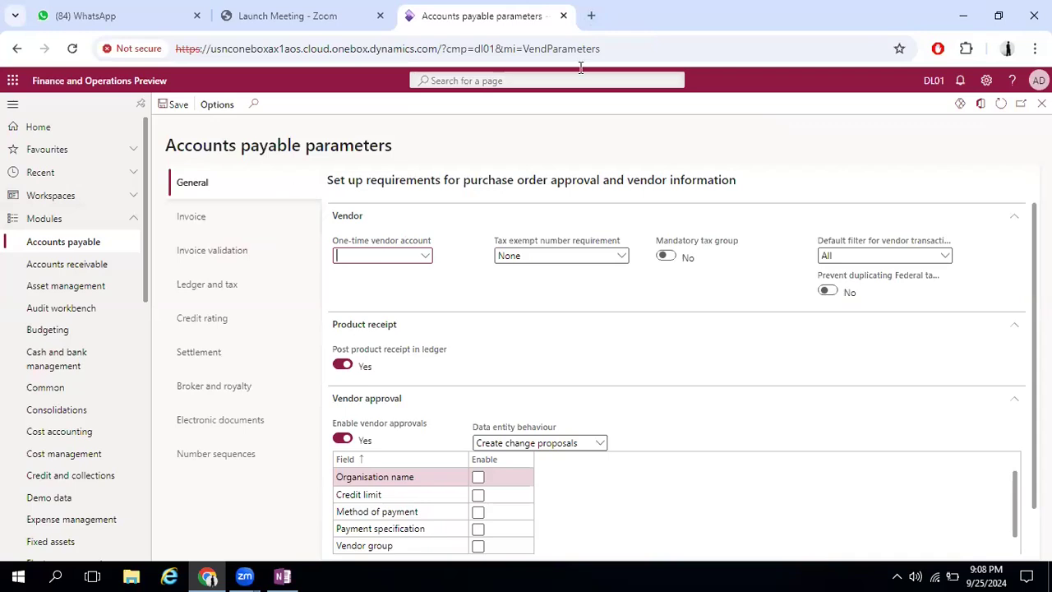
Open d365webgroups.blogspot.com in a new browser tab and go to its D365FO Functional Training page
{"action": "key", "text": "ctrl+t"}
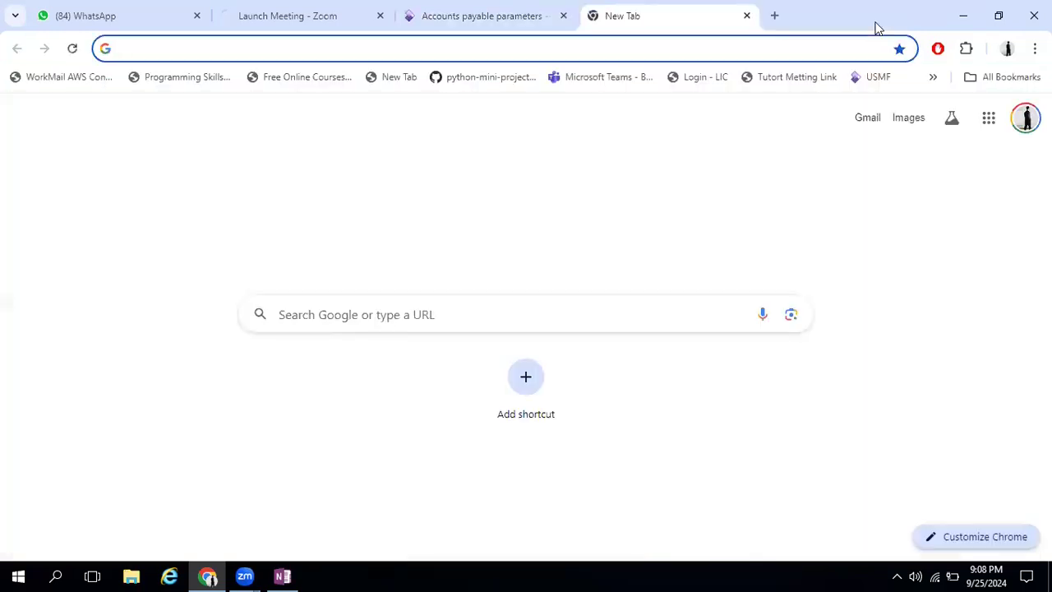
{"action": "type", "text": "d365webgro"}
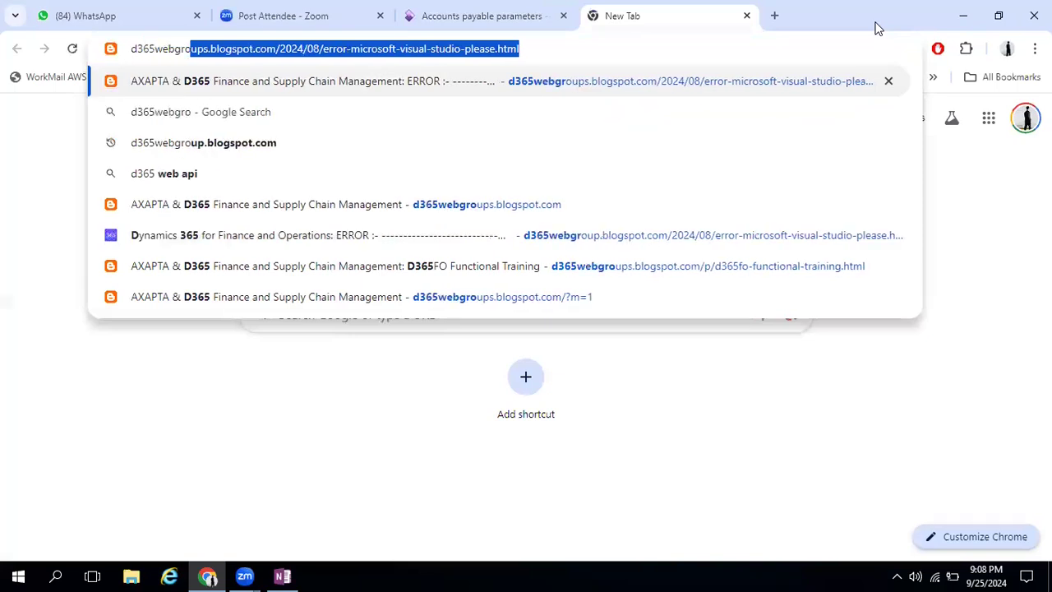
{"action": "type", "text": "ups"}
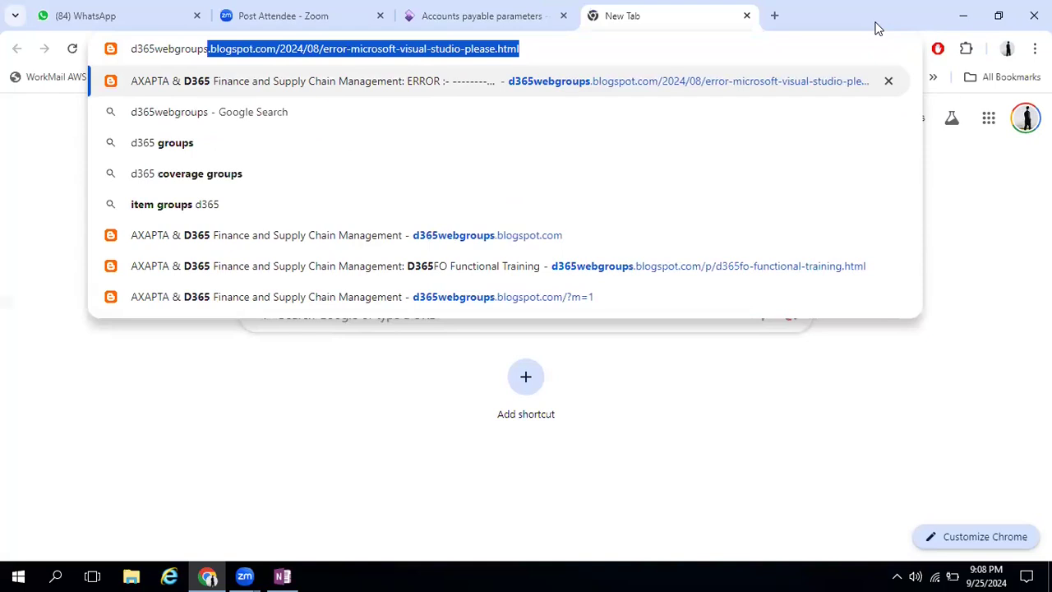
{"action": "key", "text": "Right"}
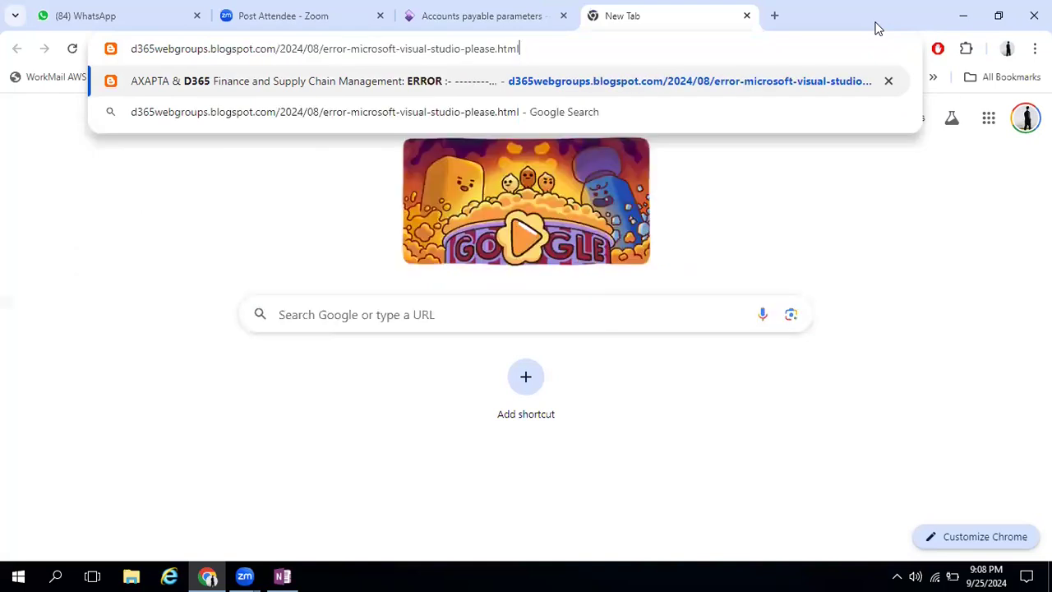
{"action": "key", "text": "BackSpace"}
{"action": "key", "text": "BackSpace"}
{"action": "key", "text": "BackSpace"}
{"action": "key", "text": "BackSpace"}
{"action": "key", "text": "BackSpace"}
{"action": "key", "text": "BackSpace"}
{"action": "key", "text": "BackSpace"}
{"action": "key", "text": "BackSpace"}
{"action": "key", "text": "BackSpace"}
{"action": "key", "text": "BackSpace"}
{"action": "key", "text": "BackSpace"}
{"action": "key", "text": "BackSpace"}
{"action": "key", "text": "BackSpace"}
{"action": "key", "text": "BackSpace"}
{"action": "key", "text": "BackSpace"}
{"action": "key", "text": "BackSpace"}
{"action": "key", "text": "BackSpace"}
{"action": "key", "text": "BackSpace"}
{"action": "key", "text": "BackSpace"}
{"action": "key", "text": "BackSpace"}
{"action": "key", "text": "BackSpace"}
{"action": "key", "text": "BackSpace"}
{"action": "key", "text": "BackSpace"}
{"action": "key", "text": "BackSpace"}
{"action": "key", "text": "BackSpace"}
{"action": "key", "text": "BackSpace"}
{"action": "key", "text": "BackSpace"}
{"action": "key", "text": "BackSpace"}
{"action": "key", "text": "BackSpace"}
{"action": "key", "text": "BackSpace"}
{"action": "key", "text": "BackSpace"}
{"action": "key", "text": "BackSpace"}
{"action": "key", "text": "BackSpace"}
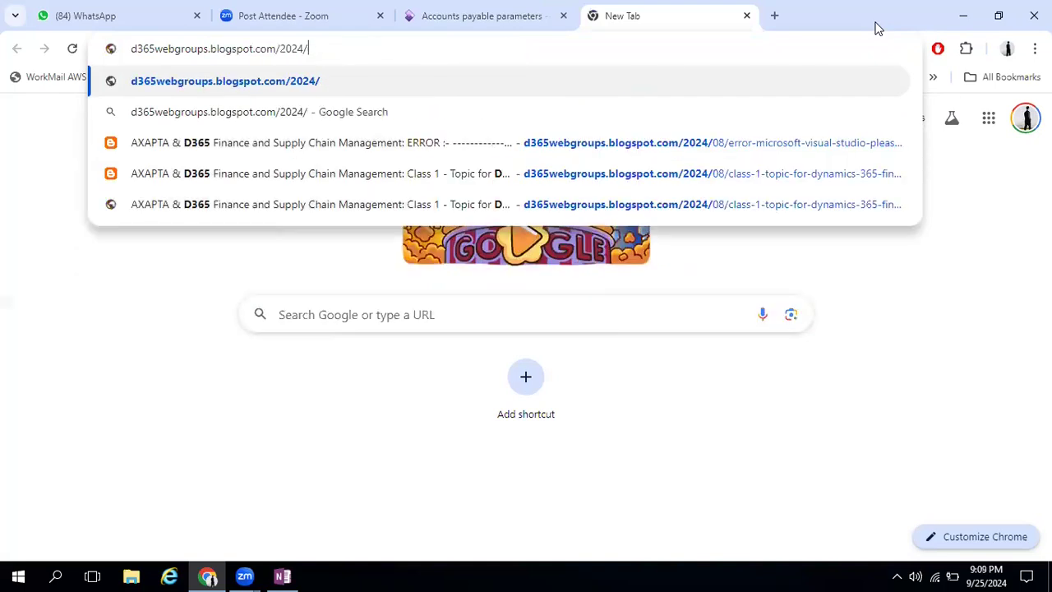
{"action": "key", "text": "BackSpace"}
{"action": "key", "text": "BackSpace"}
{"action": "key", "text": "BackSpace"}
{"action": "key", "text": "BackSpace"}
{"action": "key", "text": "BackSpace"}
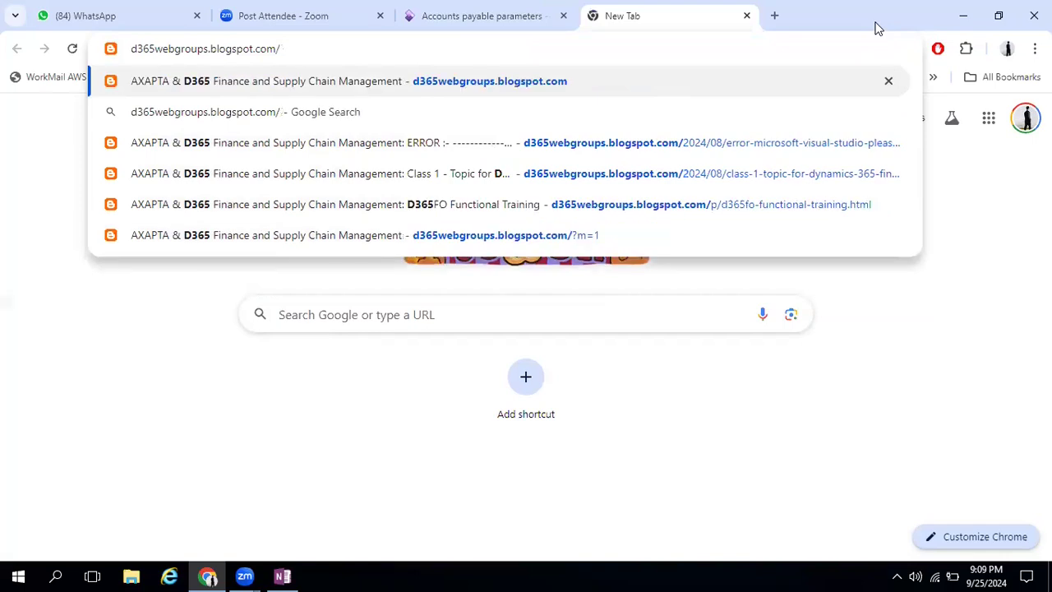
{"action": "key", "text": "Return"}
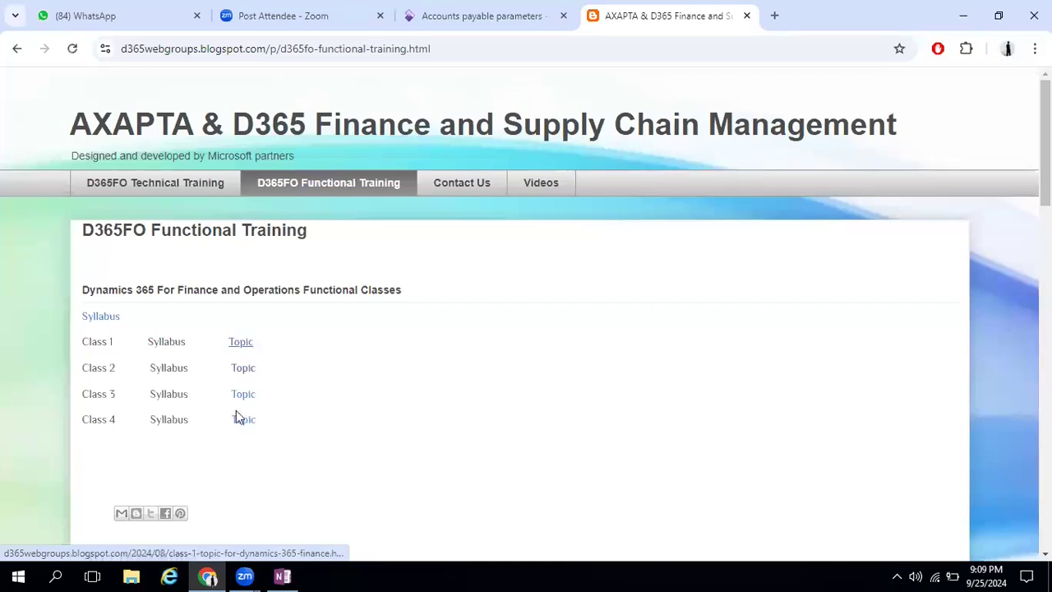
Open the Class 1 topic and look through its list of Dynamics 365 functional training subjects
{"action": "left_click", "coordinate": [251, 344]}
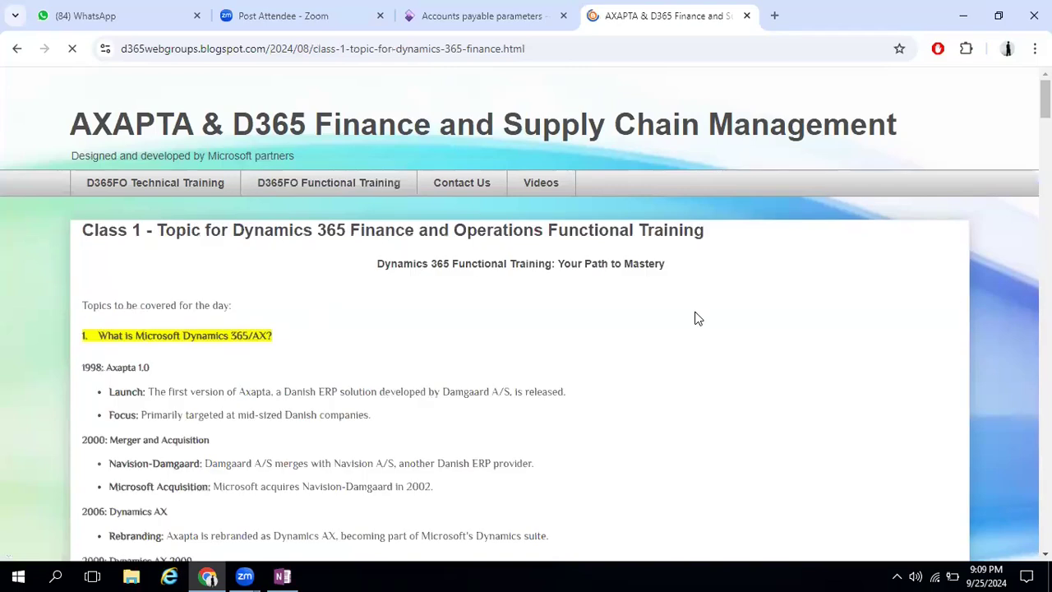
{"action": "scroll", "coordinate": [694, 318], "scroll_direction": "down", "scroll_amount": 5}
{"action": "scroll", "coordinate": [694, 318], "scroll_direction": "down", "scroll_amount": 10}
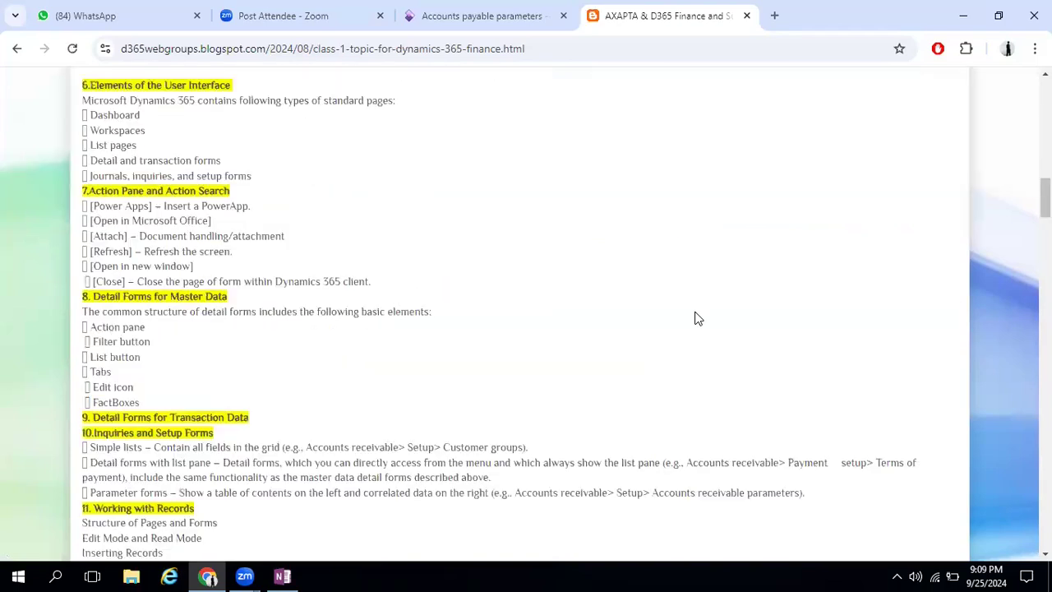
{"action": "scroll", "coordinate": [695, 318], "scroll_direction": "down", "scroll_amount": 8}
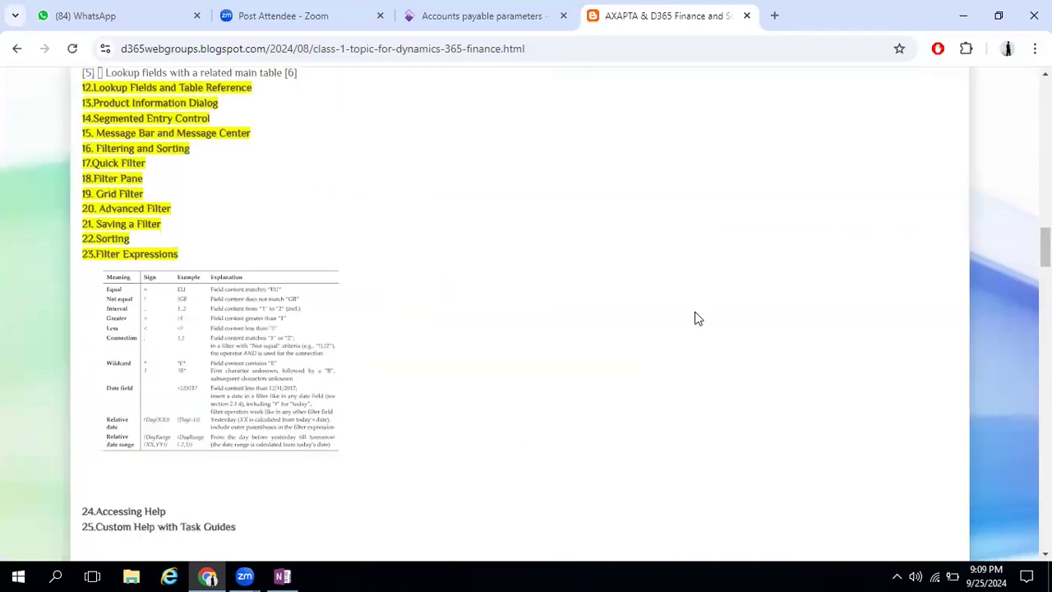
{"action": "scroll", "coordinate": [694, 318], "scroll_direction": "down", "scroll_amount": 15}
{"action": "scroll", "coordinate": [694, 318], "scroll_direction": "down", "scroll_amount": 4}
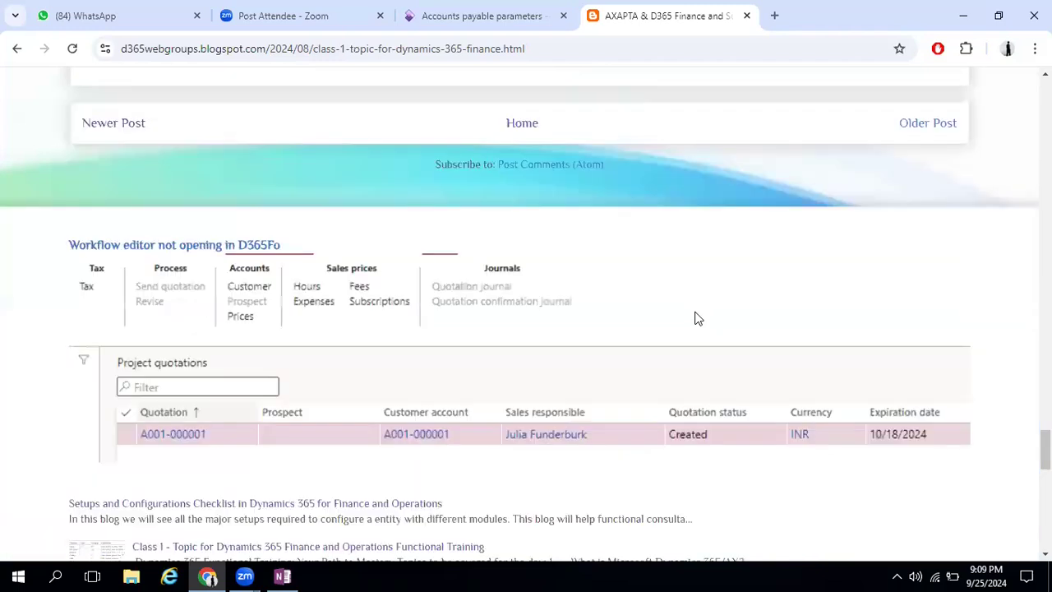
{"action": "scroll", "coordinate": [695, 318], "scroll_direction": "up", "scroll_amount": 15}
{"action": "scroll", "coordinate": [694, 318], "scroll_direction": "up", "scroll_amount": 10}
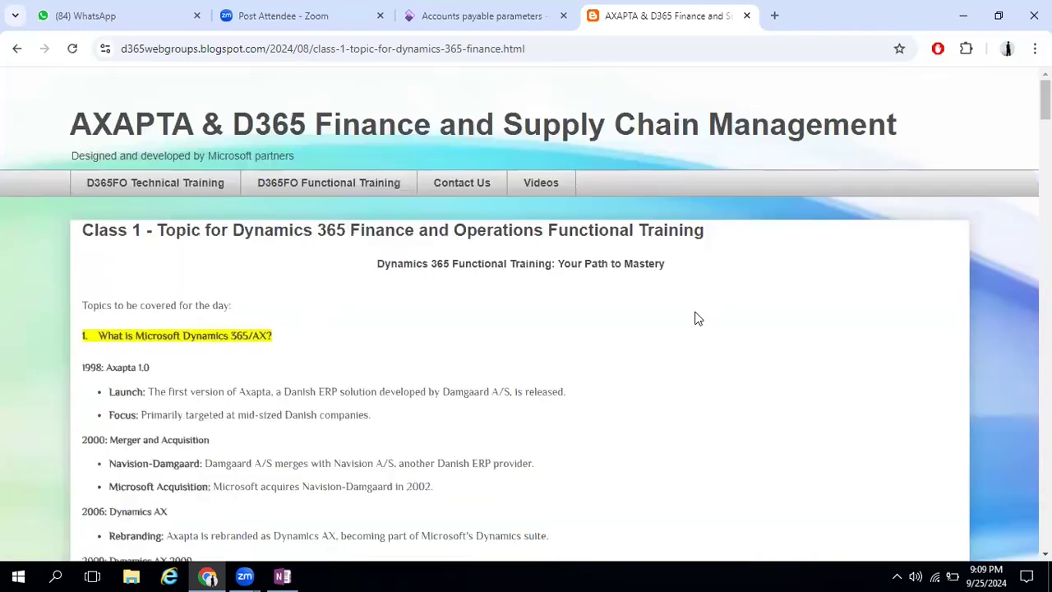
Return to the class list, open the Class 2 topic and review its core setups and functionalities
{"action": "key", "text": "alt+Left"}
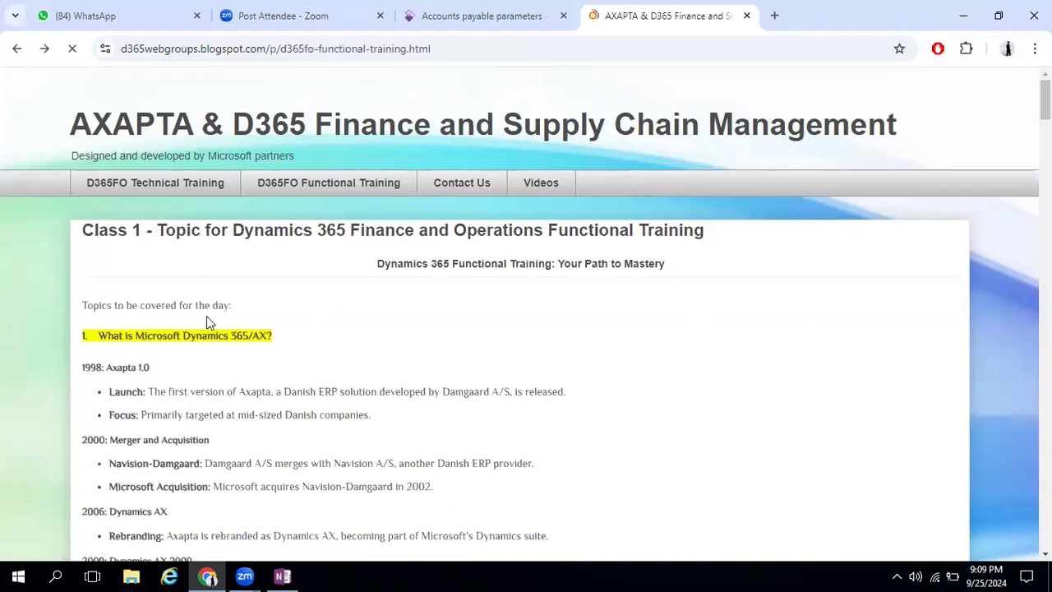
{"action": "left_click", "coordinate": [250, 375]}
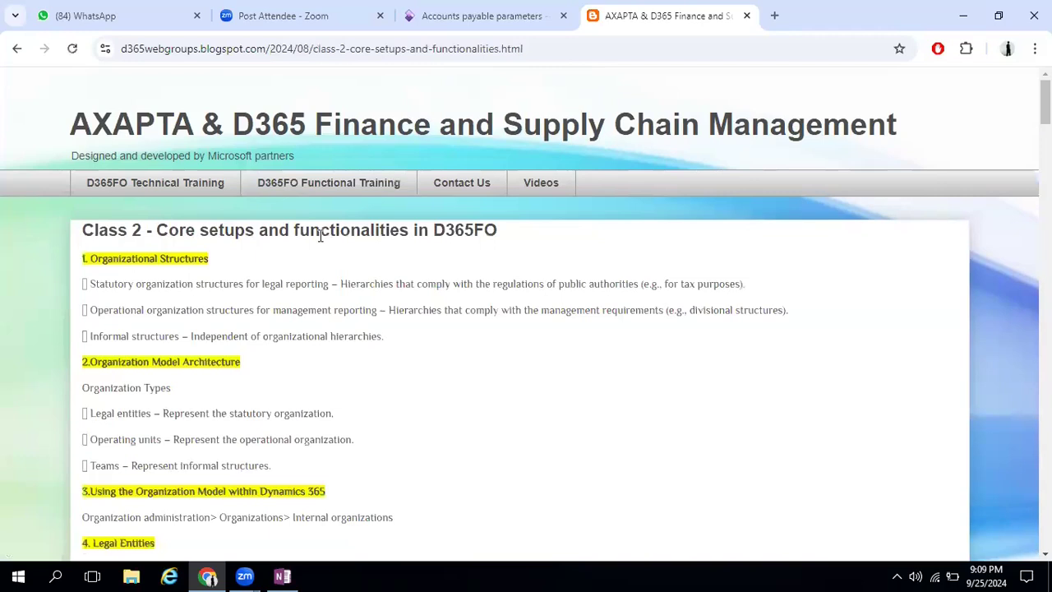
{"action": "scroll", "coordinate": [316, 329], "scroll_direction": "down", "scroll_amount": 6}
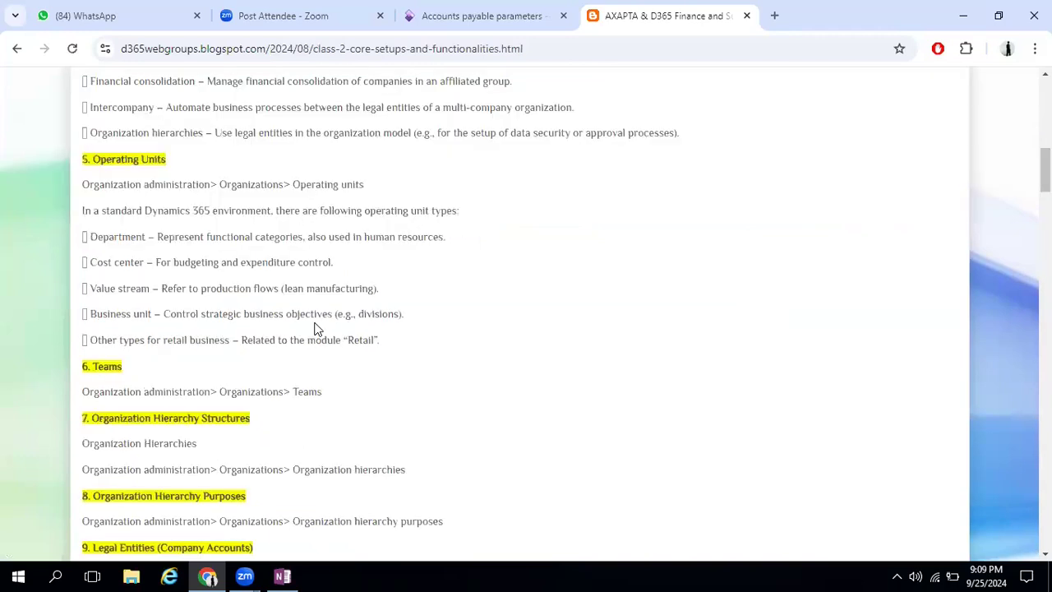
{"action": "scroll", "coordinate": [317, 328], "scroll_direction": "down", "scroll_amount": 15}
{"action": "scroll", "coordinate": [317, 329], "scroll_direction": "down", "scroll_amount": 10}
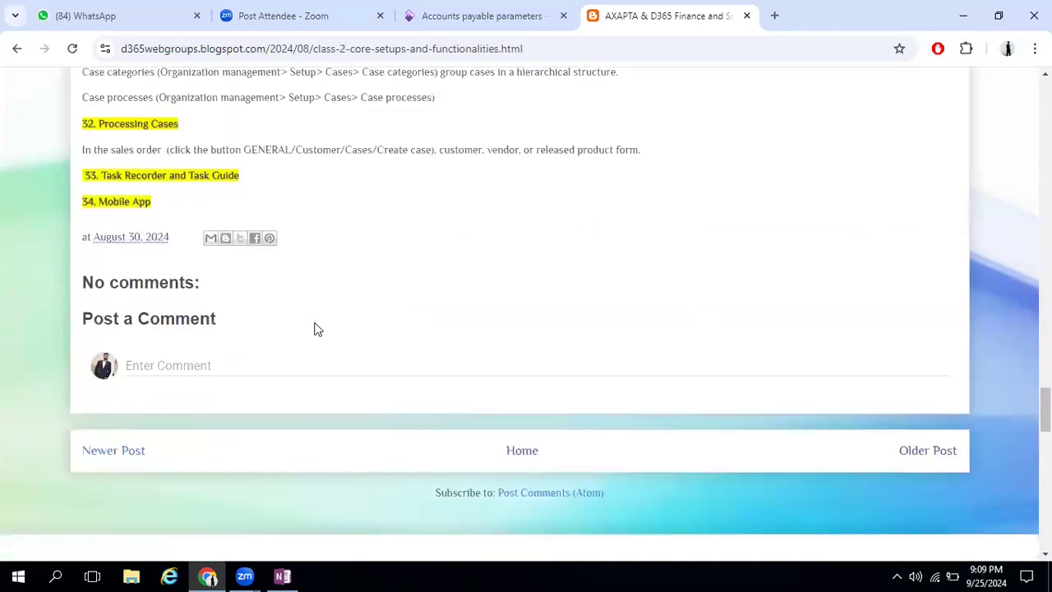
{"action": "scroll", "coordinate": [317, 329], "scroll_direction": "up", "scroll_amount": 15}
{"action": "scroll", "coordinate": [317, 329], "scroll_direction": "up", "scroll_amount": 10}
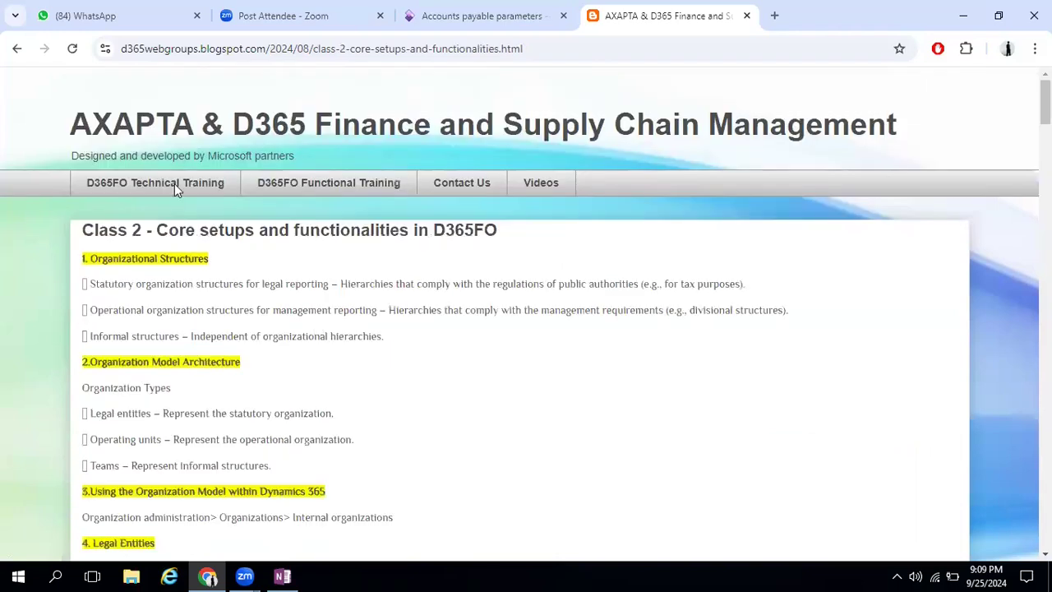
Return to the class list, open the Class 3 topic in a separate tab and review its financial management subjects
{"action": "left_click", "coordinate": [18, 51]}
{"action": "left_click", "coordinate": [244, 394]}
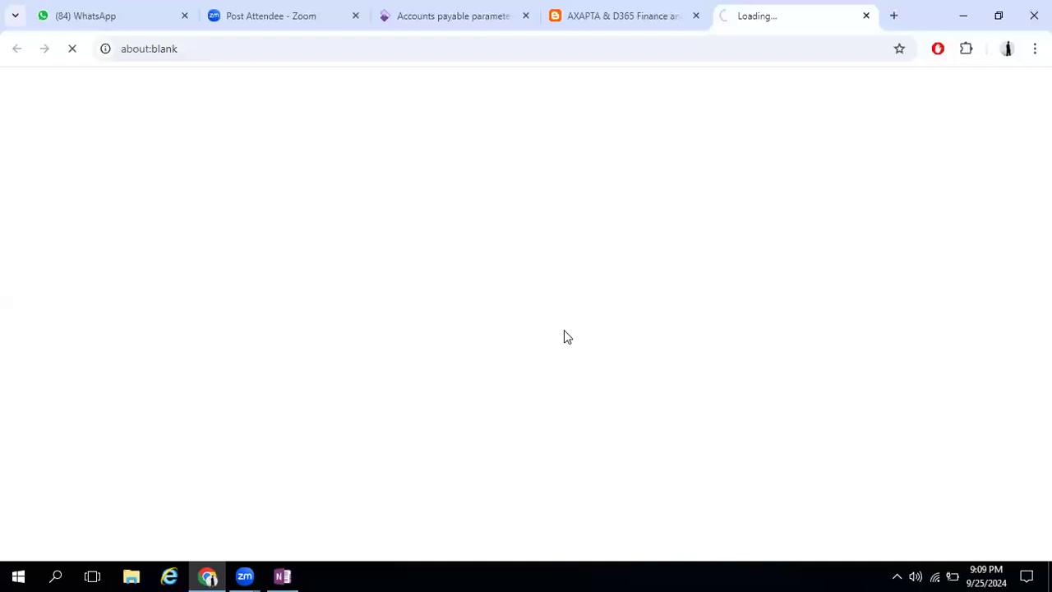
{"action": "scroll", "coordinate": [597, 374], "scroll_direction": "down", "scroll_amount": 5}
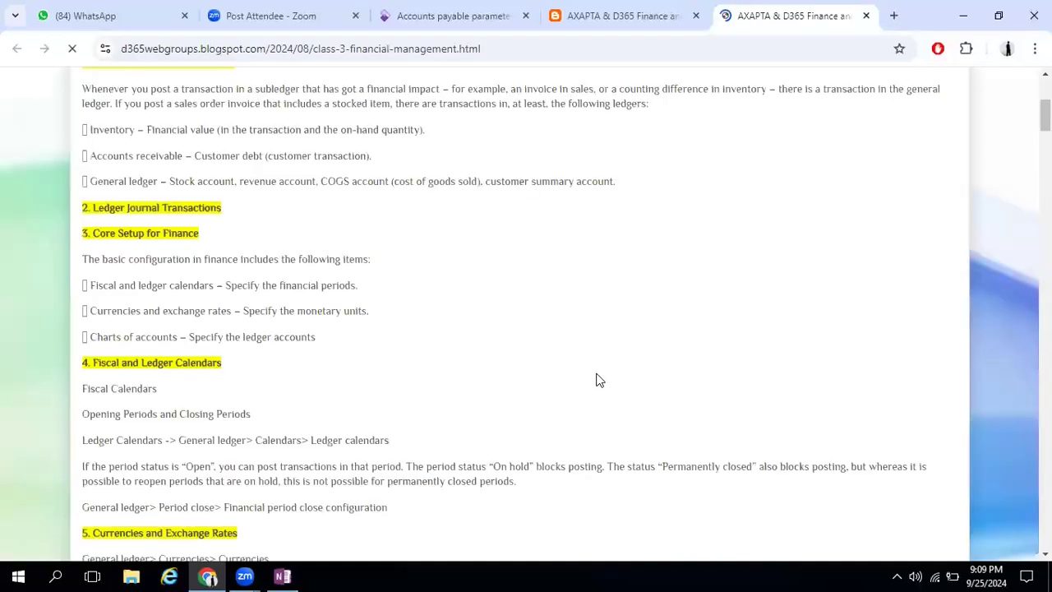
{"action": "scroll", "coordinate": [597, 379], "scroll_direction": "down", "scroll_amount": 5}
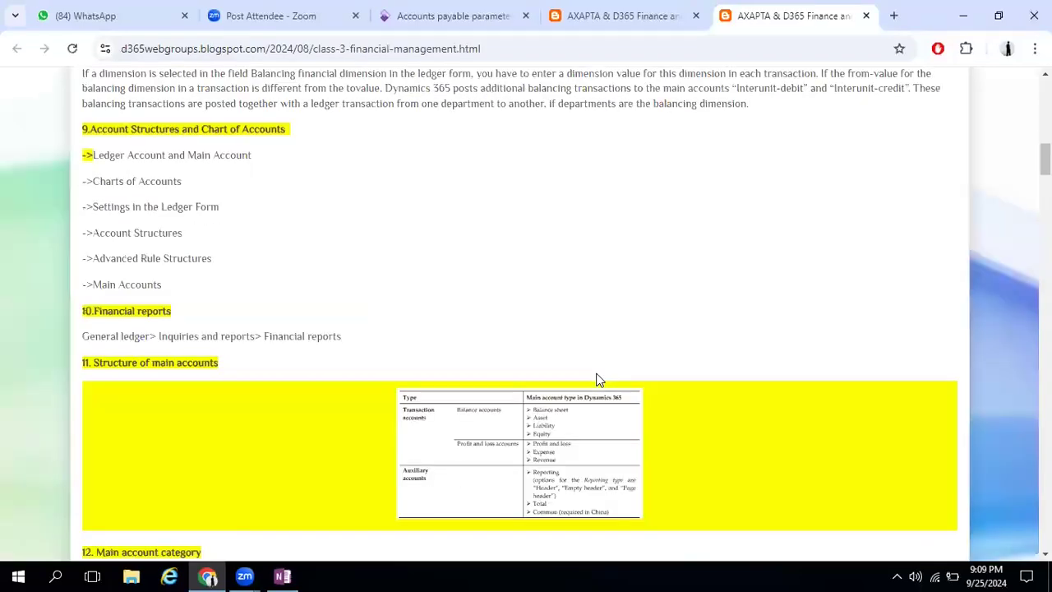
{"action": "scroll", "coordinate": [598, 380], "scroll_direction": "down", "scroll_amount": 5}
{"action": "scroll", "coordinate": [599, 380], "scroll_direction": "down", "scroll_amount": 6}
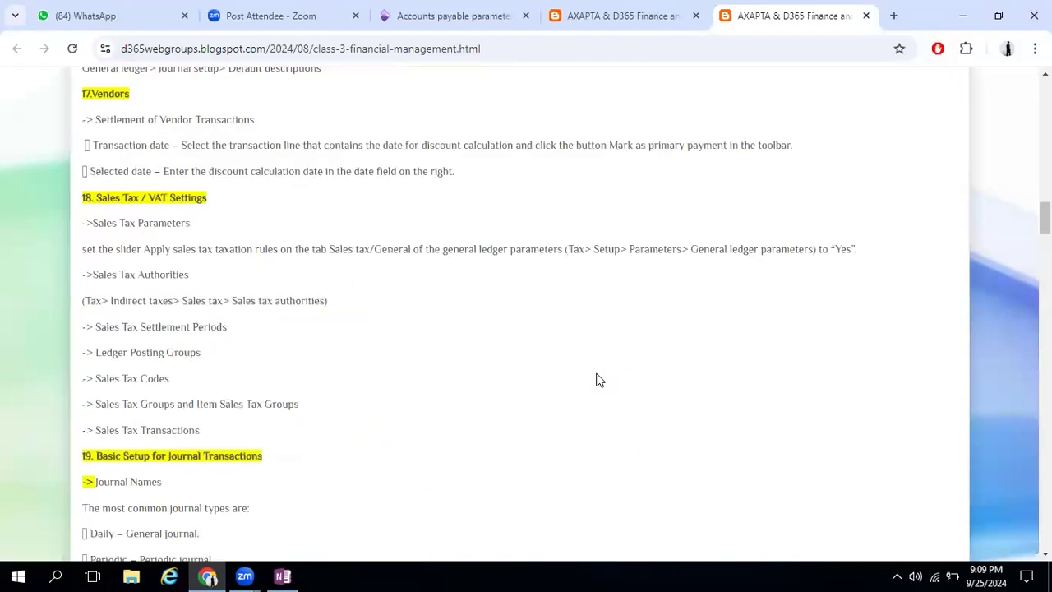
{"action": "scroll", "coordinate": [598, 380], "scroll_direction": "down", "scroll_amount": 6}
{"action": "scroll", "coordinate": [124, 310], "scroll_direction": "down", "scroll_amount": 1}
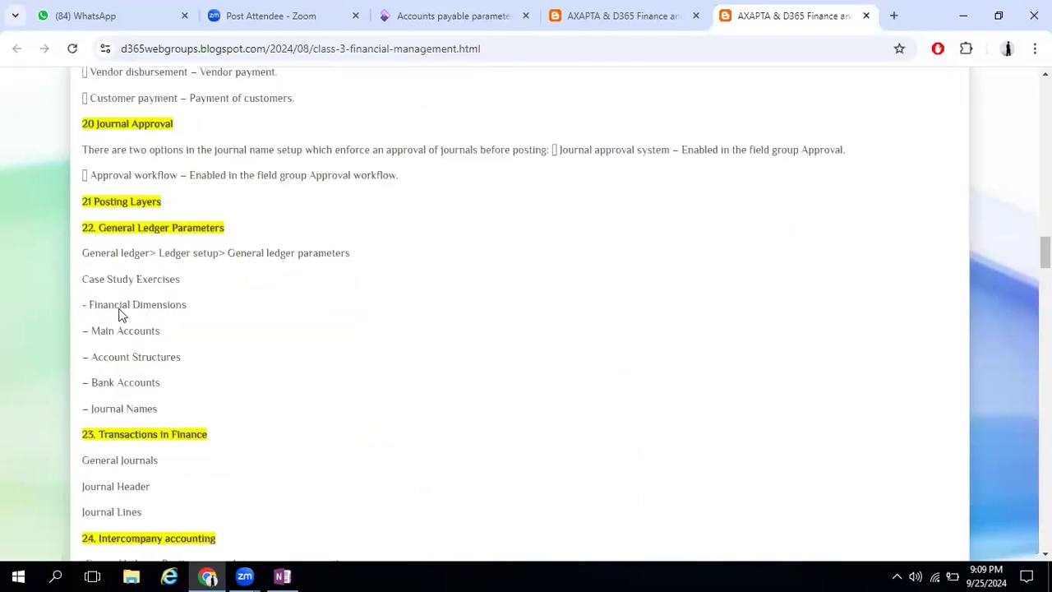
{"action": "scroll", "coordinate": [179, 383], "scroll_direction": "down", "scroll_amount": 5}
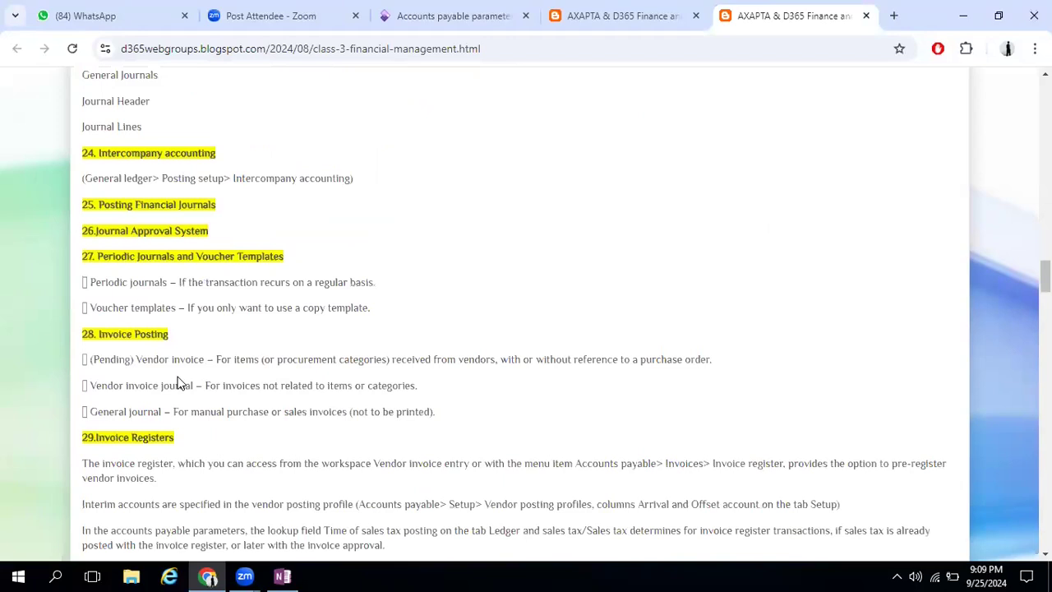
{"action": "scroll", "coordinate": [179, 383], "scroll_direction": "down", "scroll_amount": 1}
{"action": "scroll", "coordinate": [179, 375], "scroll_direction": "down", "scroll_amount": 6}
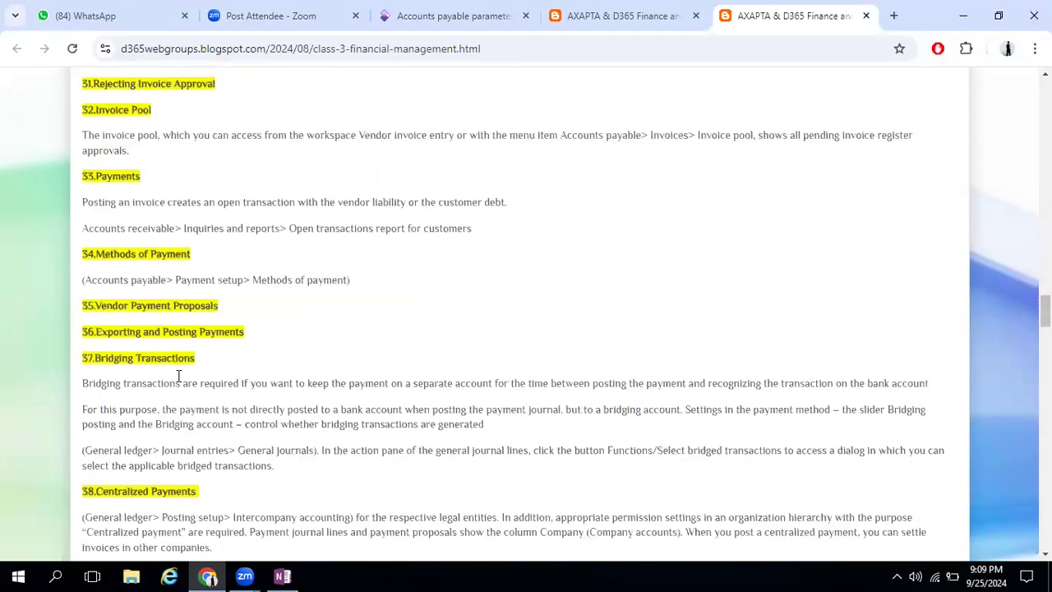
{"action": "scroll", "coordinate": [178, 375], "scroll_direction": "down", "scroll_amount": 8}
{"action": "scroll", "coordinate": [178, 375], "scroll_direction": "down", "scroll_amount": 6}
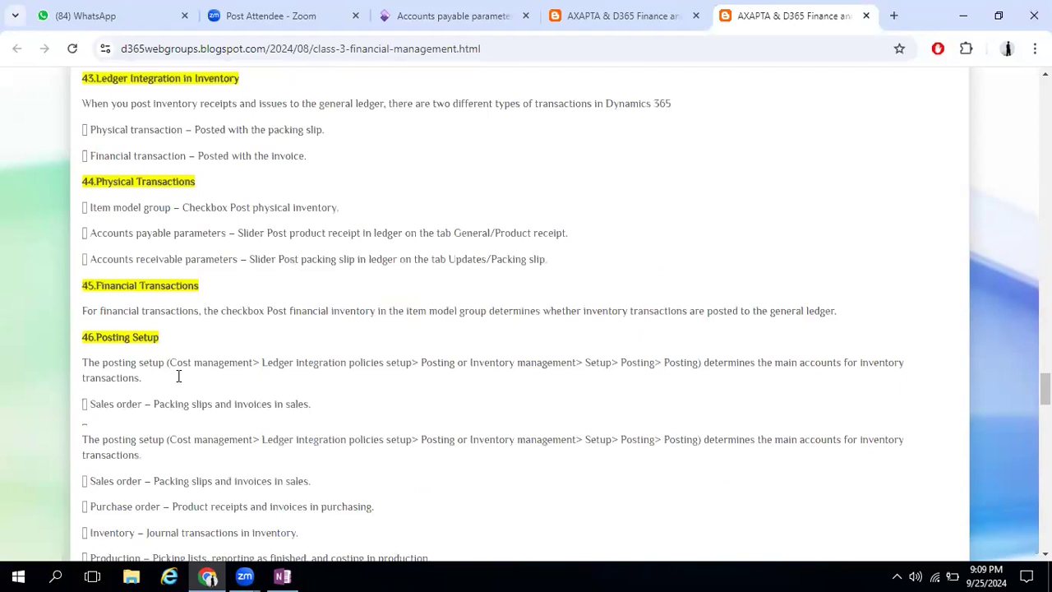
{"action": "scroll", "coordinate": [172, 272], "scroll_direction": "down", "scroll_amount": 1}
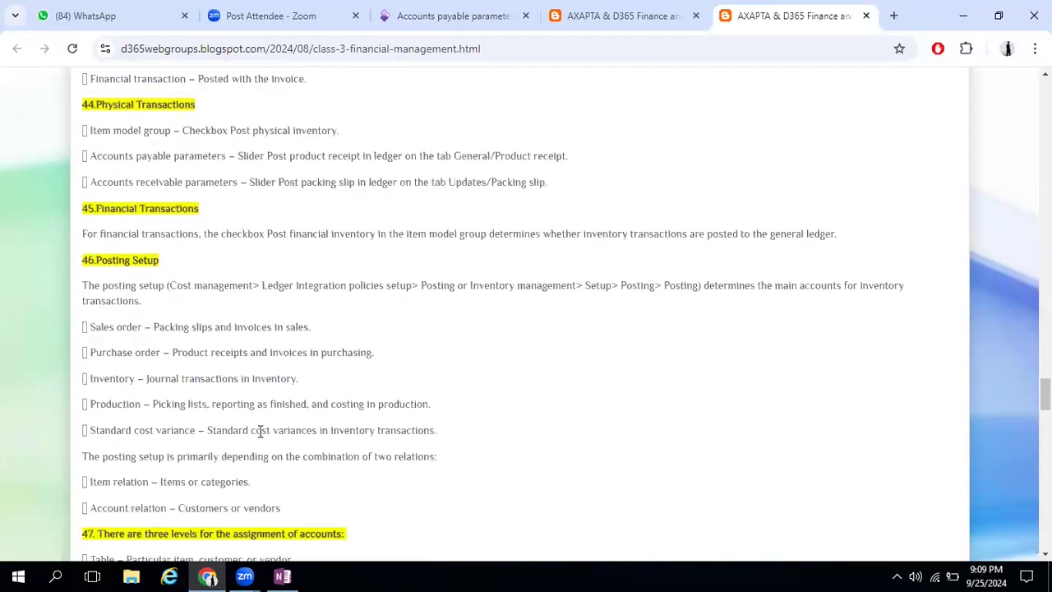
{"action": "scroll", "coordinate": [260, 434], "scroll_direction": "down", "scroll_amount": 3}
{"action": "scroll", "coordinate": [261, 435], "scroll_direction": "down", "scroll_amount": 7}
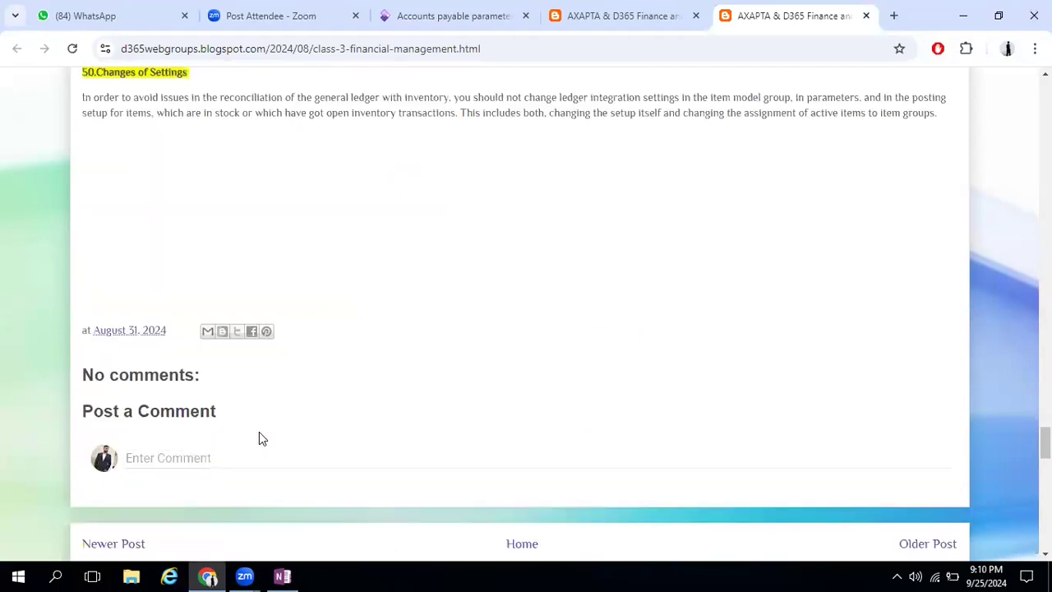
{"action": "scroll", "coordinate": [261, 435], "scroll_direction": "up", "scroll_amount": 8}
{"action": "scroll", "coordinate": [380, 384], "scroll_direction": "up", "scroll_amount": 20}
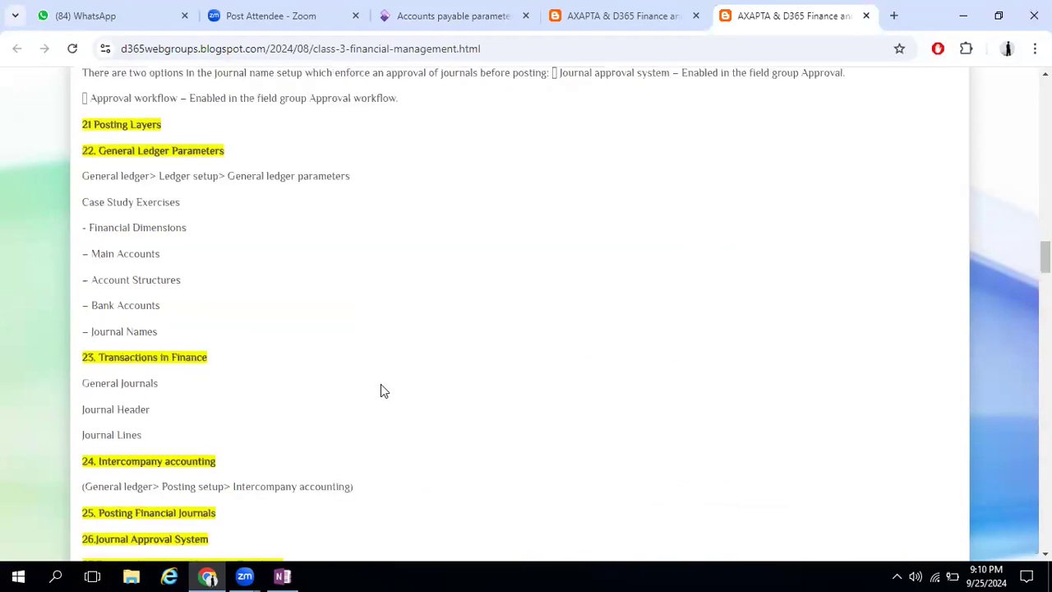
Return from the Class 3 topic to the class list, reopen the Accounts payable parameters page and highlight its title
{"action": "scroll", "coordinate": [380, 384], "scroll_direction": "up", "scroll_amount": 20}
{"action": "scroll", "coordinate": [418, 165], "scroll_direction": "up", "scroll_amount": 10}
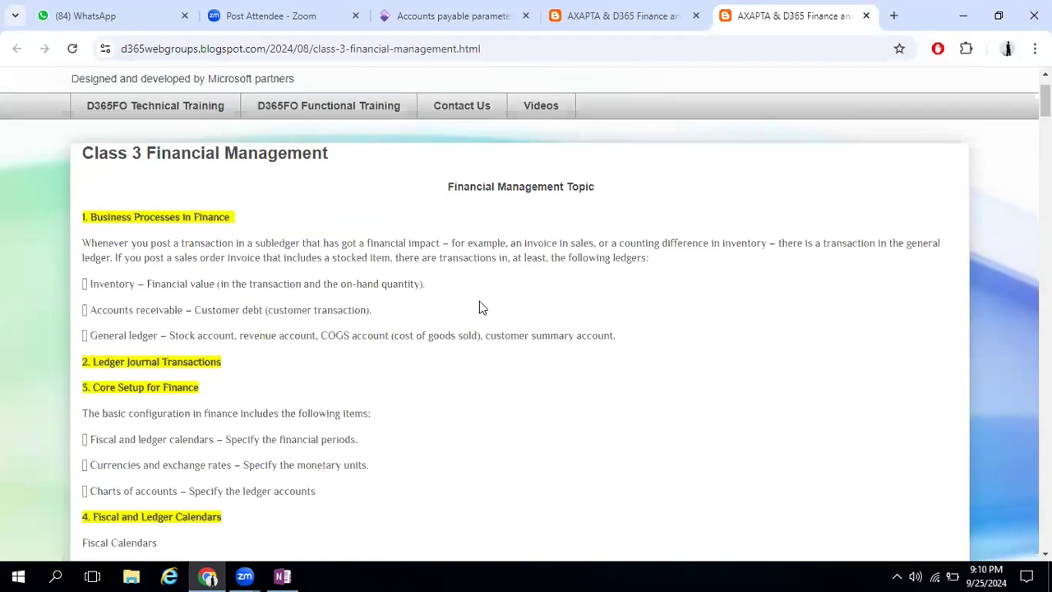
{"action": "scroll", "coordinate": [481, 306], "scroll_direction": "up", "scroll_amount": 1}
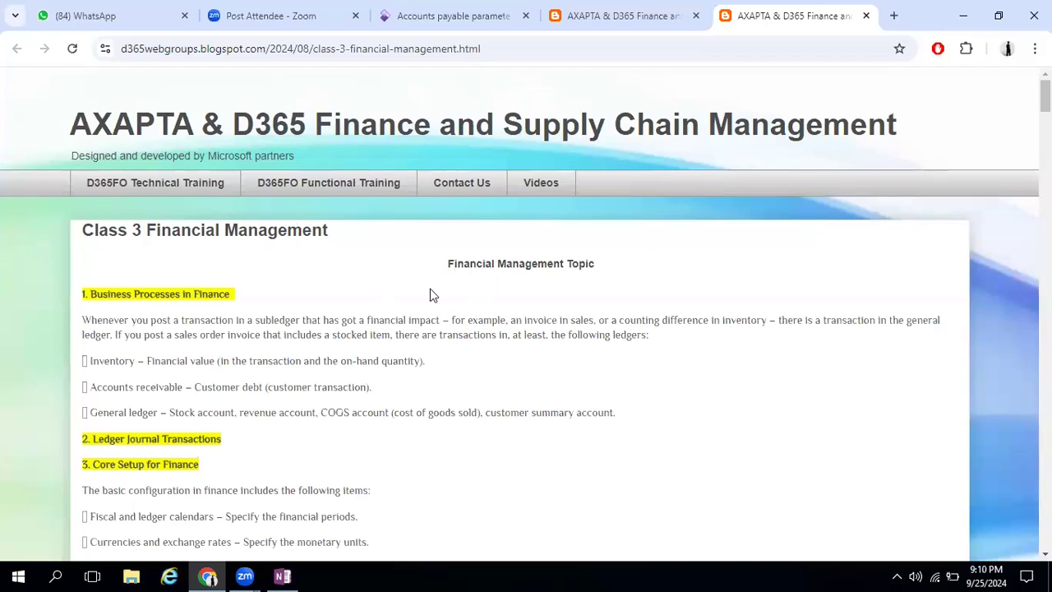
{"action": "left_click", "coordinate": [623, 16]}
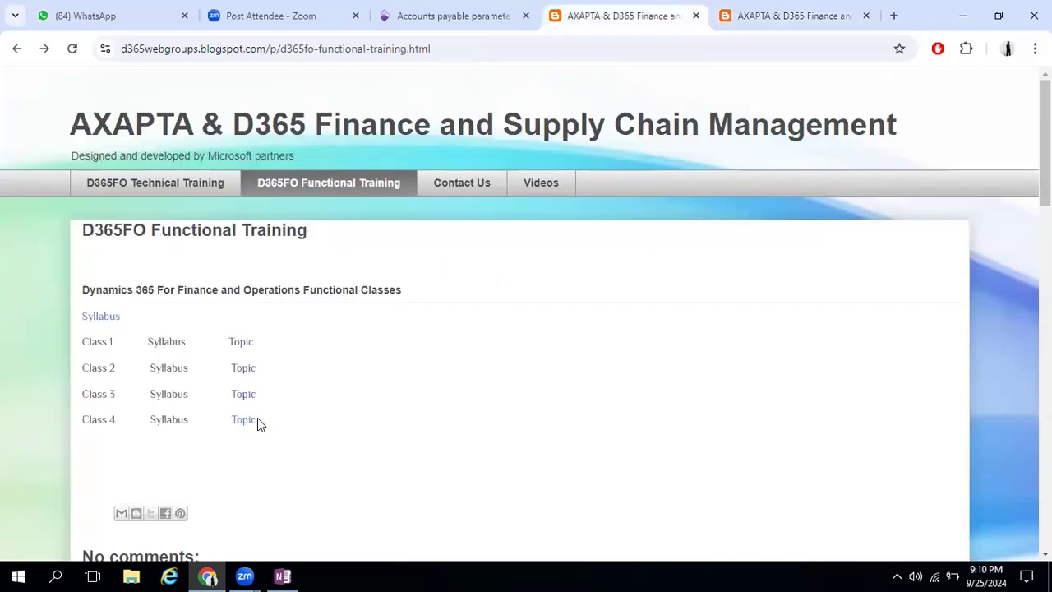
{"action": "left_click", "coordinate": [452, 15]}
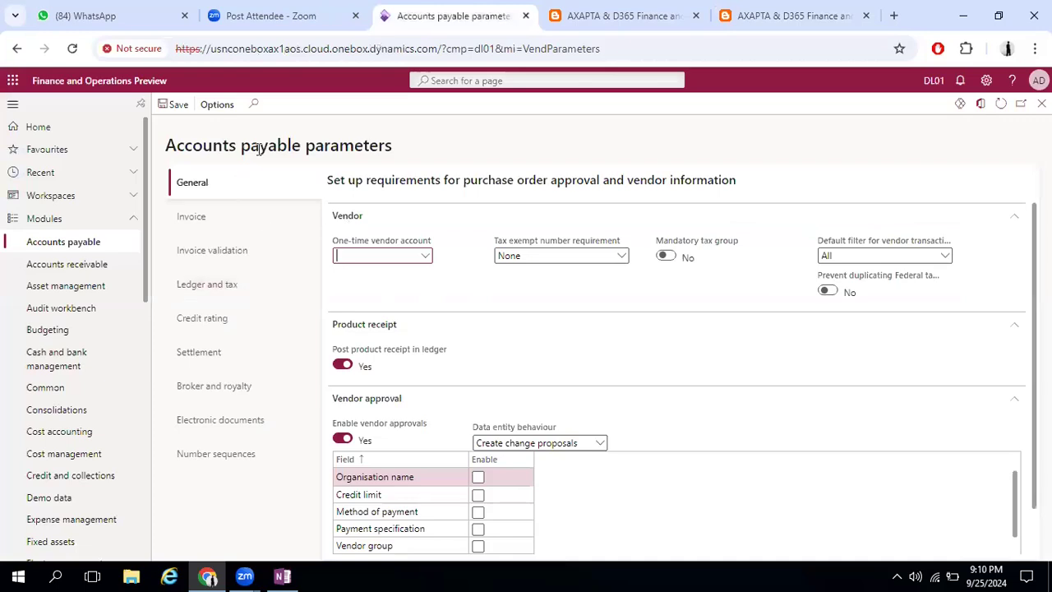
{"action": "left_click_drag", "start_coordinate": [167, 146], "coordinate": [398, 148]}
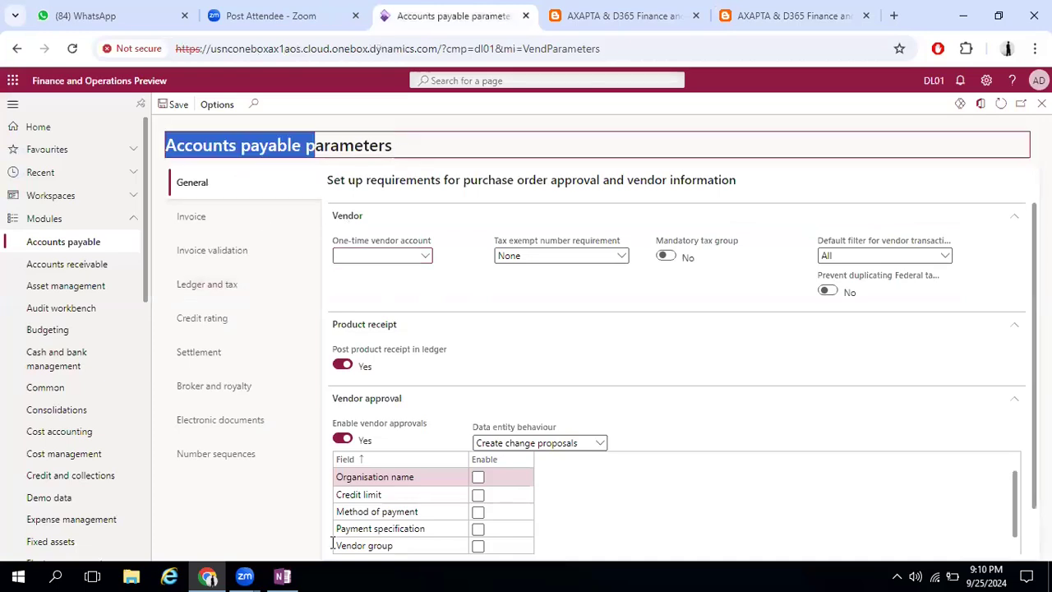
Switch to the SCM Module page in OneNote and draw a blue horizontal divider line beneath the F1 row
{"action": "key", "text": "alt+Tab"}
{"action": "left_click", "coordinate": [523, 338]}
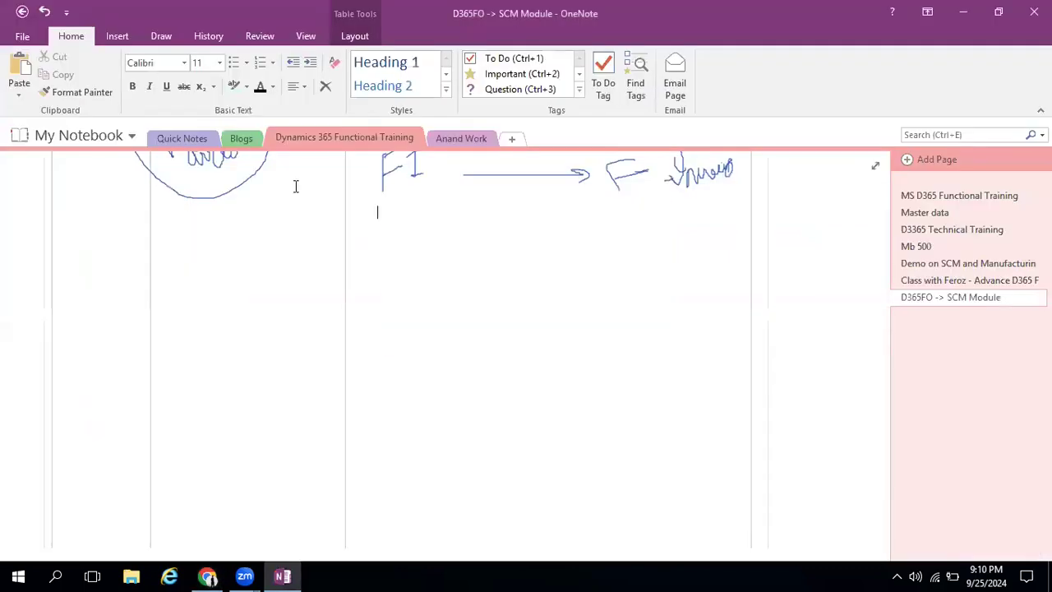
{"action": "left_click", "coordinate": [78, 92]}
{"action": "key", "text": "Escape"}
{"action": "left_click", "coordinate": [825, 154]}
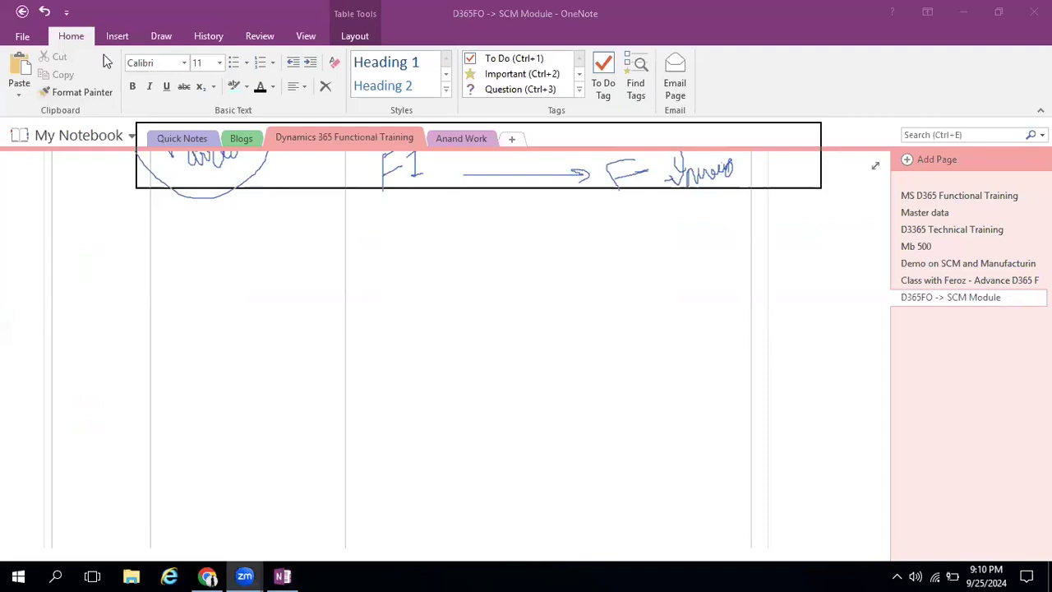
{"action": "left_click", "coordinate": [159, 38]}
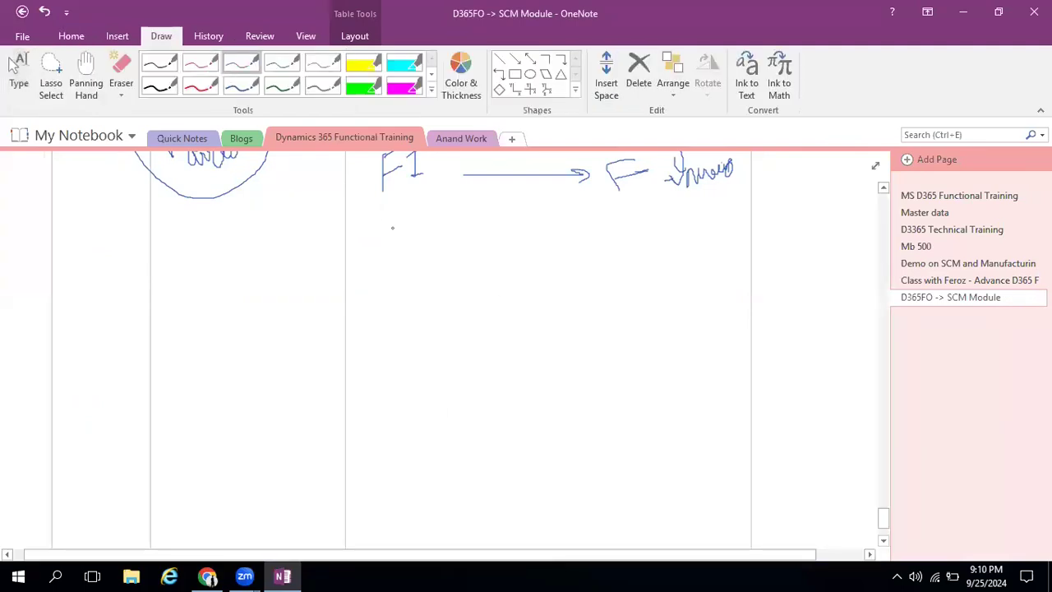
{"action": "left_click_drag", "start_coordinate": [442, 222], "coordinate": [346, 219]}
{"action": "left_click_drag", "start_coordinate": [741, 214], "coordinate": [746, 214]}
Draw three green circles labelled M, C and TH under the divider, connected in sequence by arrows
{"action": "left_click", "coordinate": [272, 84]}
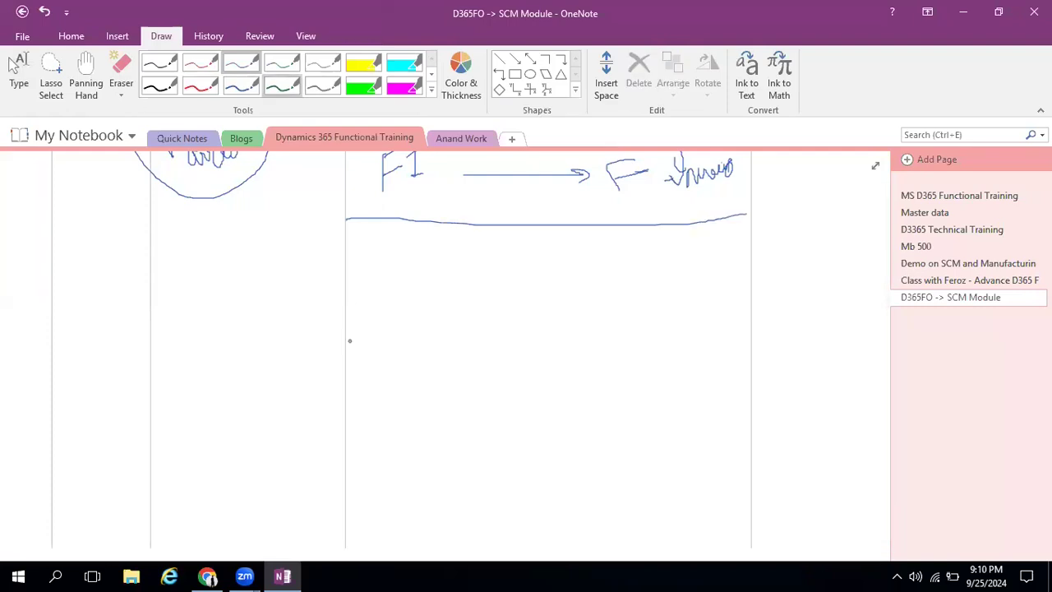
{"action": "mouse_move", "coordinate": [374, 242]}
{"action": "left_mouse_down"}
{"action": "mouse_move", "coordinate": [370, 268]}
{"action": "mouse_move", "coordinate": [389, 229]}
{"action": "mouse_move", "coordinate": [392, 265]}
{"action": "mouse_move", "coordinate": [401, 245]}
{"action": "mouse_move", "coordinate": [360, 247]}
{"action": "mouse_move", "coordinate": [491, 260]}
{"action": "mouse_move", "coordinate": [519, 234]}
{"action": "mouse_move", "coordinate": [498, 267]}
{"action": "mouse_move", "coordinate": [636, 260]}
{"action": "left_mouse_up"}
{"action": "left_click_drag", "start_coordinate": [634, 257], "coordinate": [630, 278]}
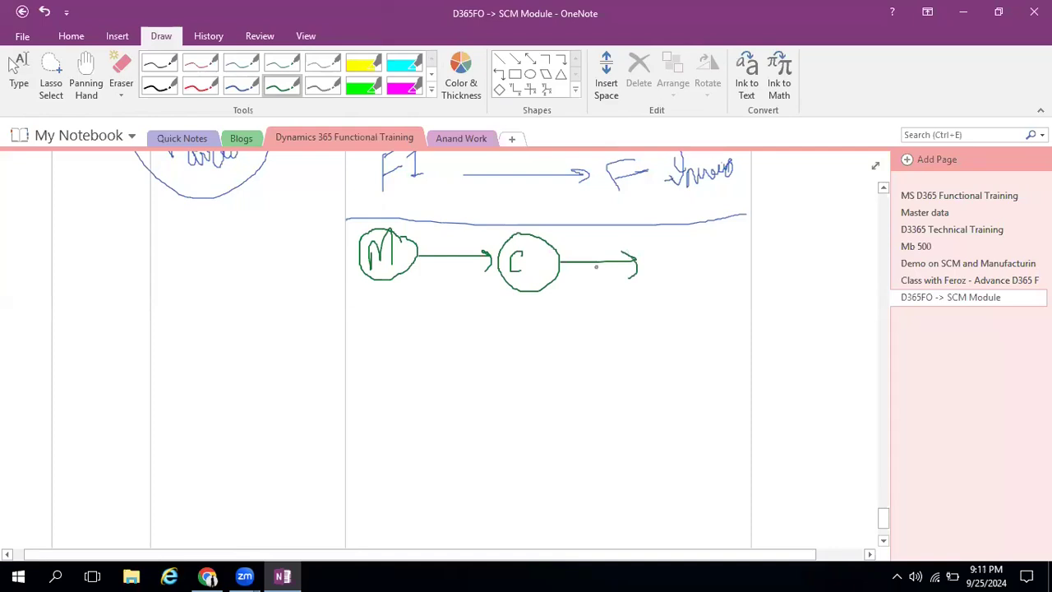
{"action": "mouse_move", "coordinate": [679, 235]}
{"action": "left_mouse_down"}
{"action": "mouse_move", "coordinate": [653, 255]}
{"action": "mouse_move", "coordinate": [662, 270]}
{"action": "mouse_move", "coordinate": [683, 246]}
{"action": "left_mouse_up"}
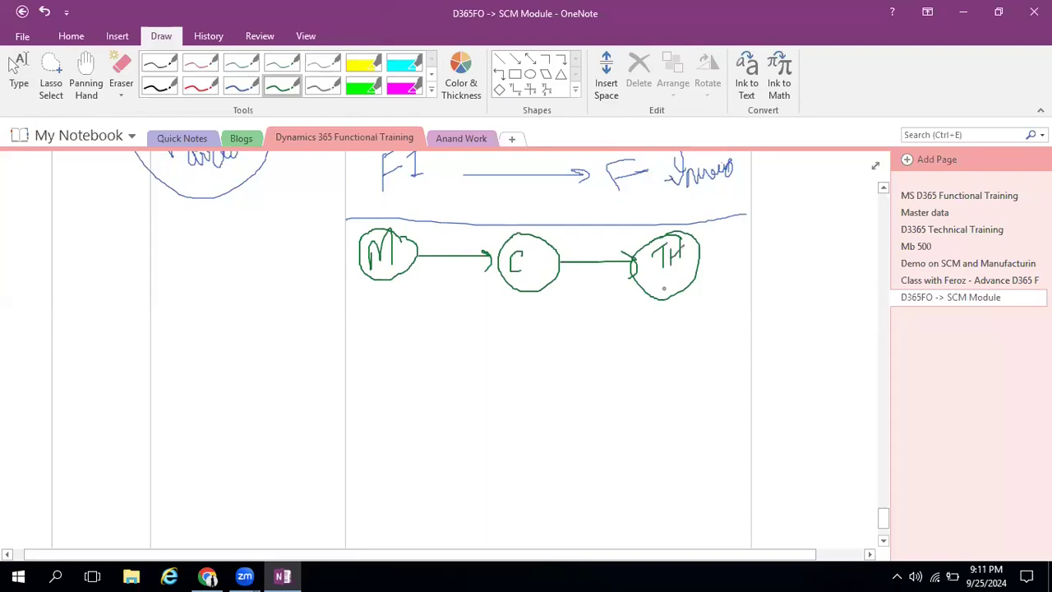
Draw a green branch below the TH circle splitting into three downward arrows, each ending in a short handwritten label
{"action": "mouse_move", "coordinate": [675, 340]}
{"action": "left_mouse_down"}
{"action": "mouse_move", "coordinate": [545, 353]}
{"action": "mouse_move", "coordinate": [551, 398]}
{"action": "left_mouse_up"}
{"action": "left_click_drag", "start_coordinate": [518, 429], "coordinate": [559, 429]}
{"action": "left_click_drag", "start_coordinate": [666, 342], "coordinate": [664, 412]}
{"action": "mouse_move", "coordinate": [675, 340]}
{"action": "left_mouse_down"}
{"action": "mouse_move", "coordinate": [752, 339]}
{"action": "mouse_move", "coordinate": [741, 354]}
{"action": "left_mouse_up"}
{"action": "left_click_drag", "start_coordinate": [730, 401], "coordinate": [758, 383]}
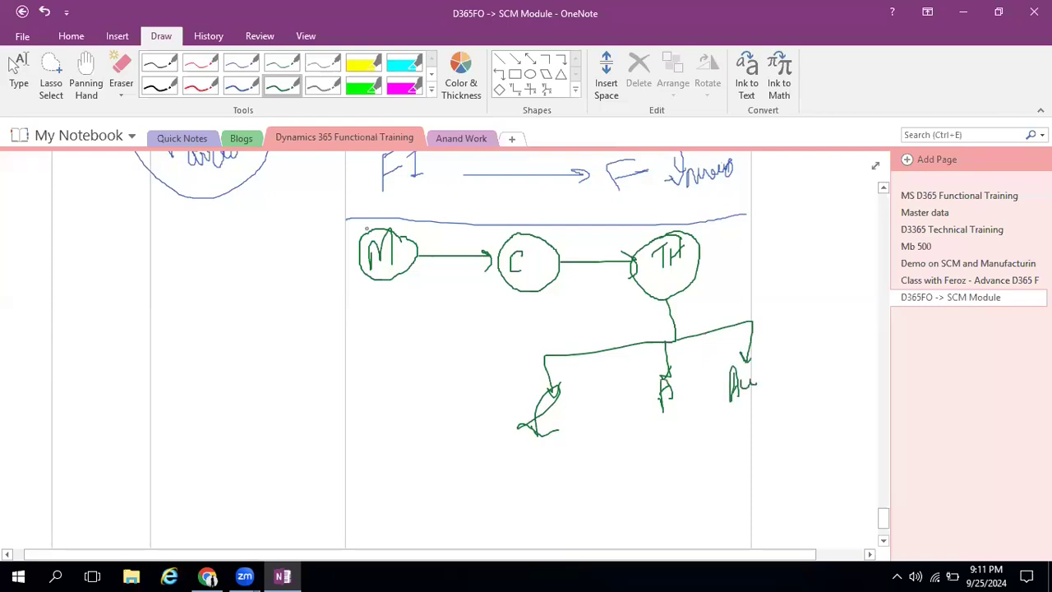
Draw grey check marks under the M, C and TH circles and a grey divider line across the bottom of the diagram
{"action": "left_click", "coordinate": [249, 66]}
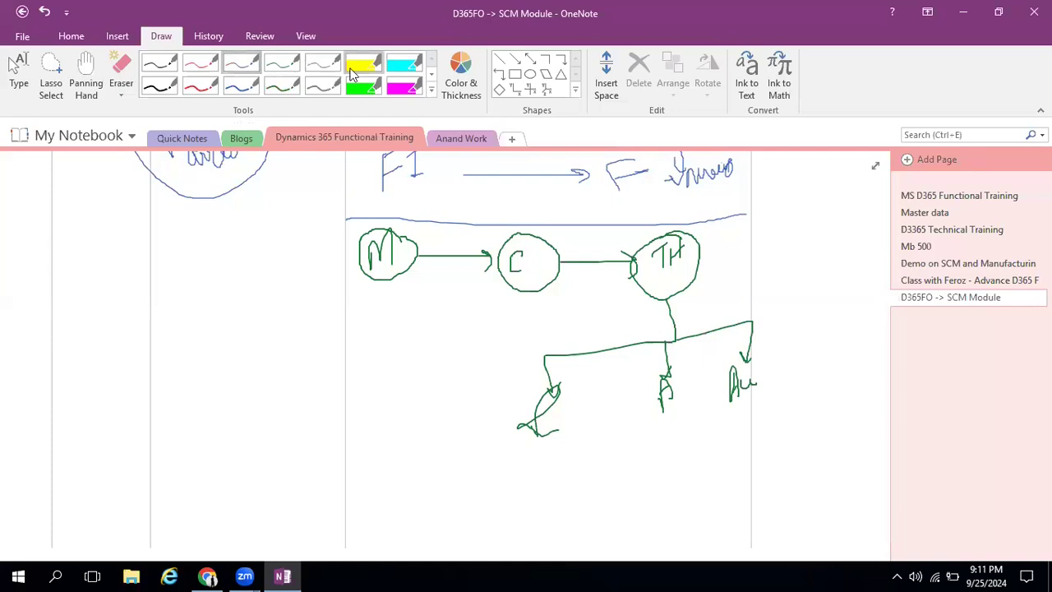
{"action": "left_click", "coordinate": [319, 86]}
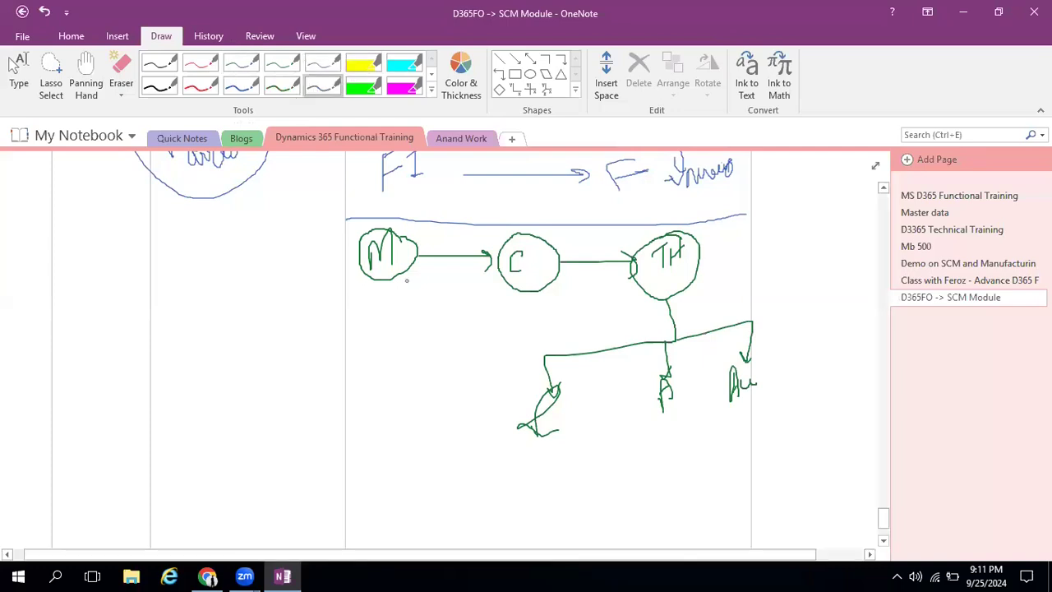
{"action": "left_click_drag", "start_coordinate": [348, 290], "coordinate": [413, 278]}
{"action": "left_click_drag", "start_coordinate": [487, 304], "coordinate": [567, 276]}
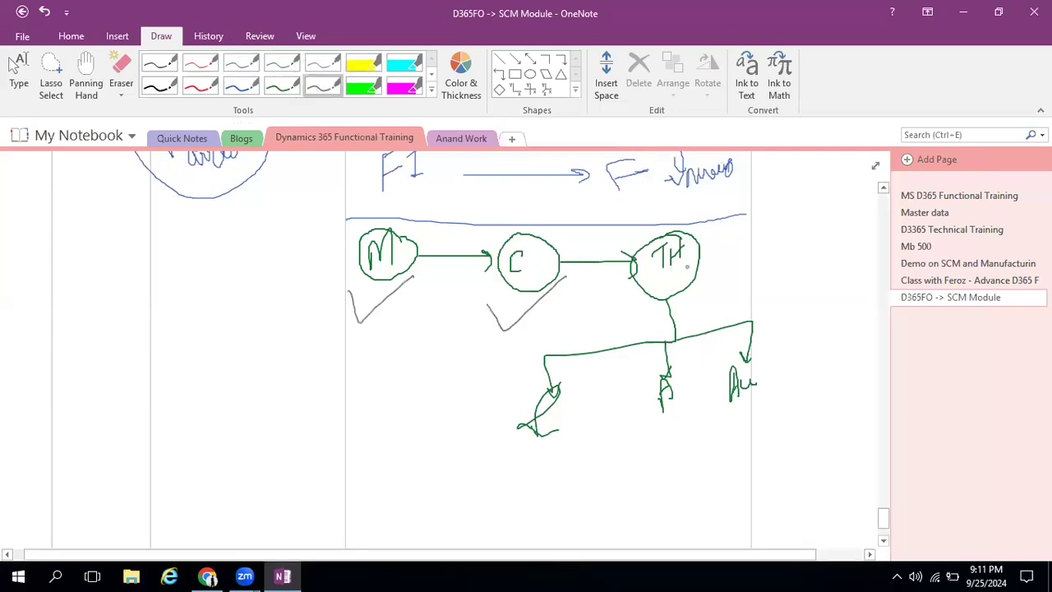
{"action": "left_click_drag", "start_coordinate": [613, 301], "coordinate": [689, 267]}
{"action": "left_click_drag", "start_coordinate": [346, 448], "coordinate": [747, 422]}
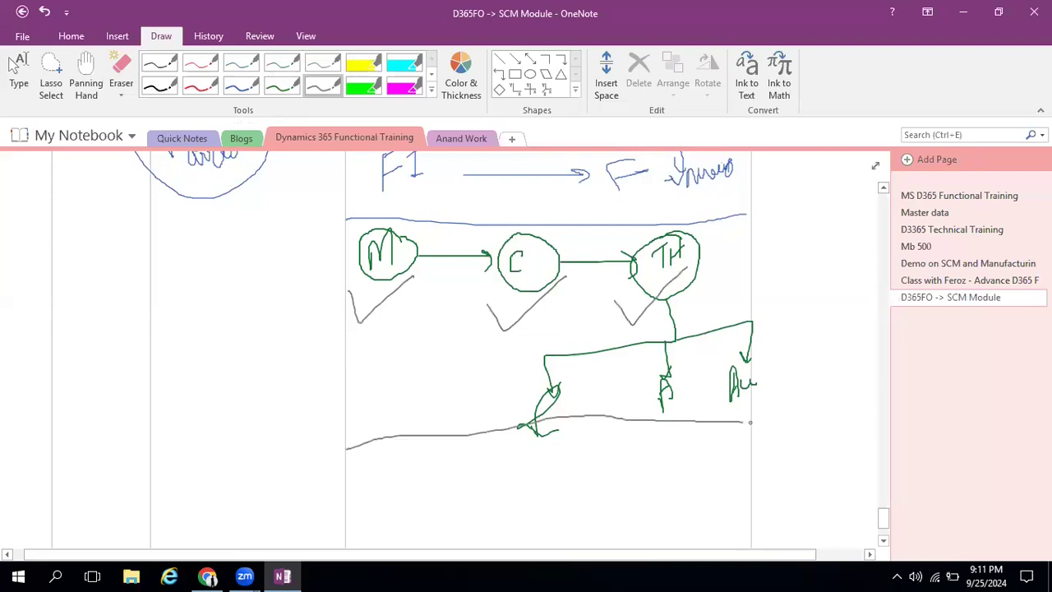
{"action": "scroll", "coordinate": [584, 387], "scroll_direction": "down", "scroll_amount": 3}
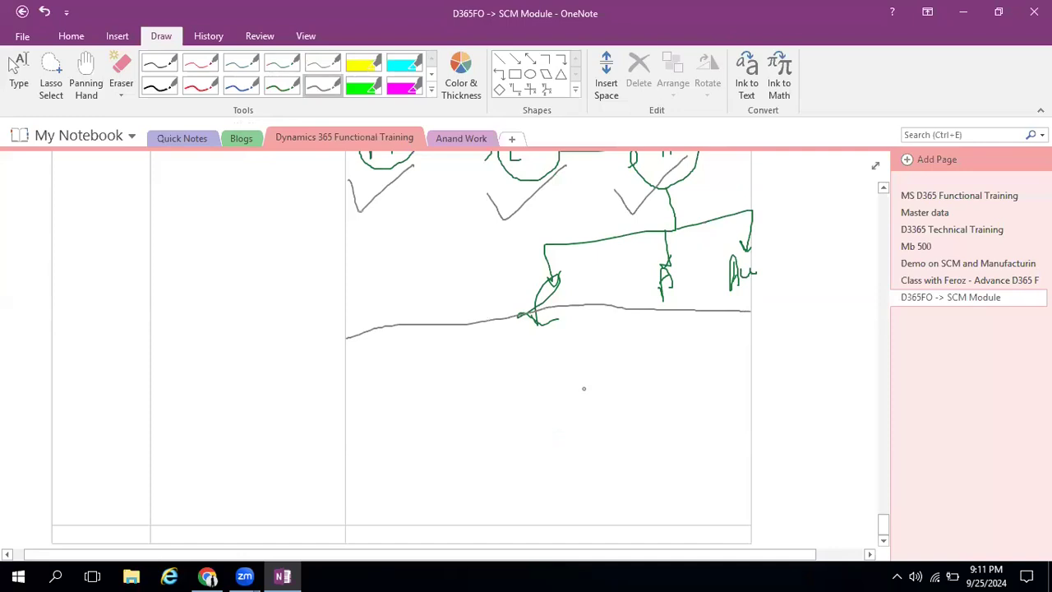
{"action": "scroll", "coordinate": [584, 392], "scroll_direction": "down", "scroll_amount": 1}
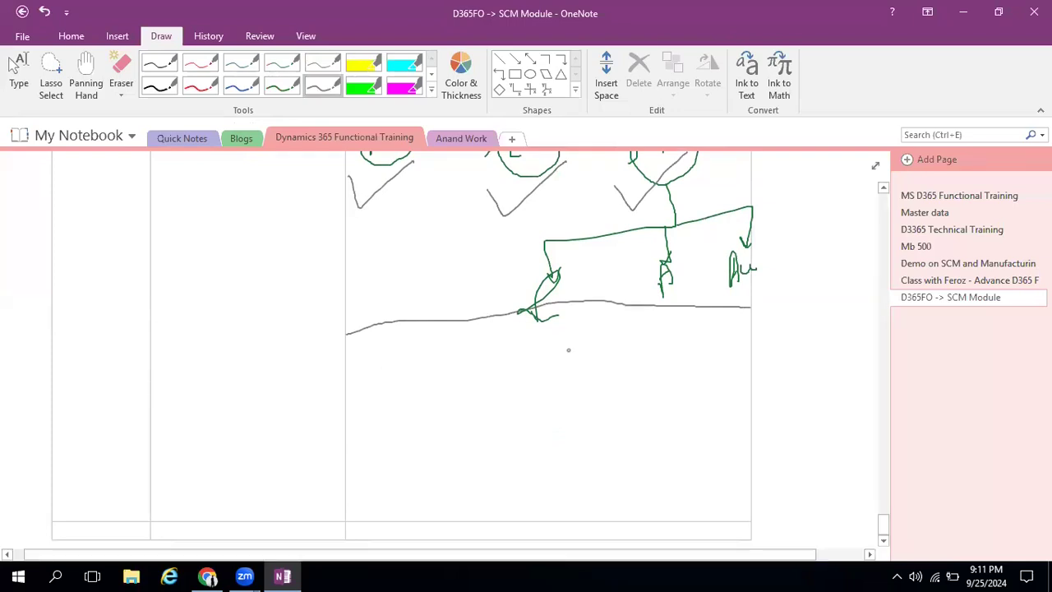
Draw a grey arrow down from the M circle and handwrite V and I in red beneath it, grouped with a bracket
{"action": "scroll", "coordinate": [500, 298], "scroll_direction": "up", "scroll_amount": 4}
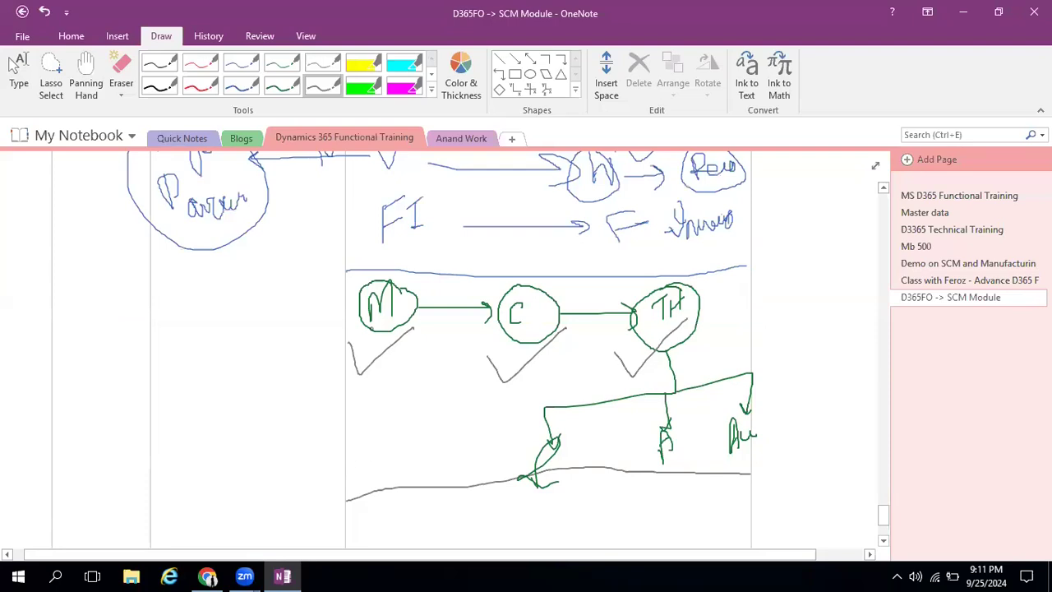
{"action": "left_click_drag", "start_coordinate": [374, 332], "coordinate": [376, 401]}
{"action": "left_click_drag", "start_coordinate": [369, 390], "coordinate": [385, 385]}
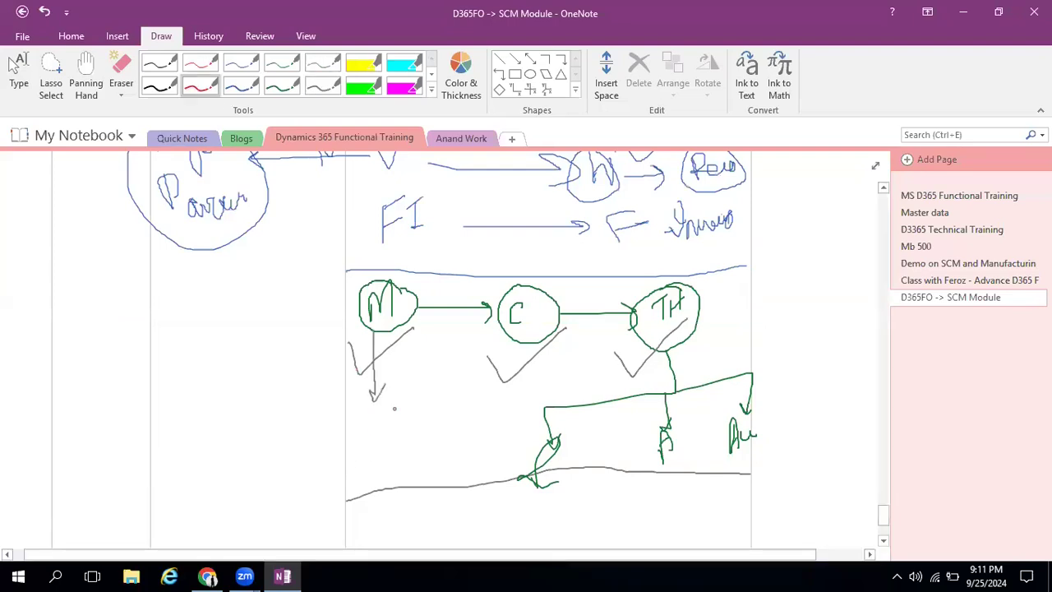
{"action": "left_click_drag", "start_coordinate": [370, 411], "coordinate": [395, 408]}
{"action": "left_click_drag", "start_coordinate": [390, 446], "coordinate": [392, 472]}
{"action": "left_click_drag", "start_coordinate": [369, 454], "coordinate": [396, 444]}
{"action": "left_click_drag", "start_coordinate": [413, 402], "coordinate": [399, 401]}
{"action": "left_click_drag", "start_coordinate": [398, 465], "coordinate": [378, 473]}
Extend the red bracket with an arrow to the handwritten word "Setup" and another arrow leading to "PO"
{"action": "mouse_move", "coordinate": [408, 401]}
{"action": "left_mouse_down"}
{"action": "mouse_move", "coordinate": [409, 468]}
{"action": "mouse_move", "coordinate": [491, 392]}
{"action": "mouse_move", "coordinate": [523, 452]}
{"action": "left_mouse_up"}
{"action": "left_click", "coordinate": [479, 403]}
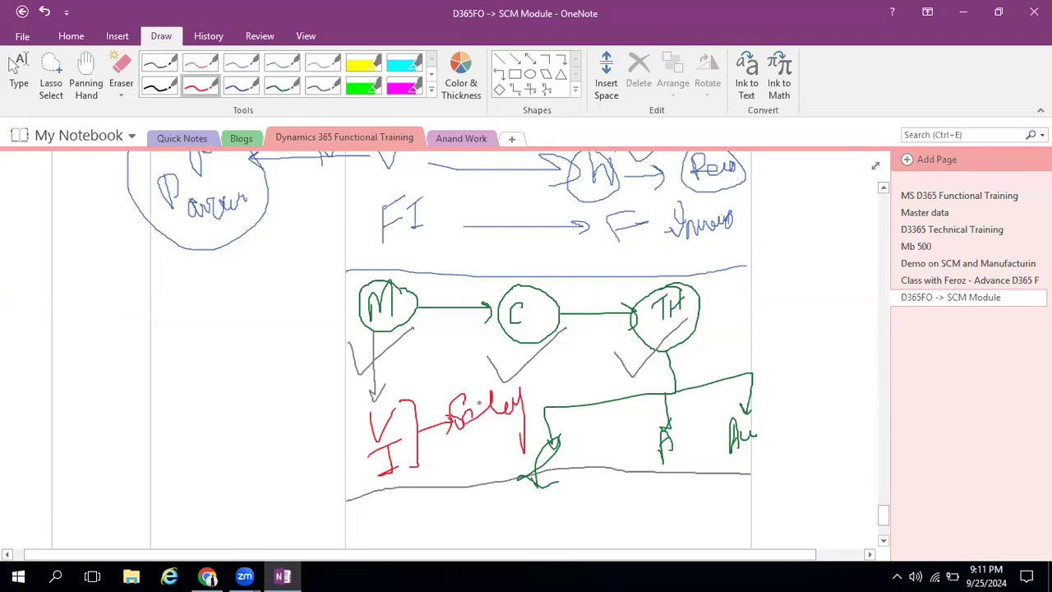
{"action": "left_click_drag", "start_coordinate": [527, 398], "coordinate": [521, 433]}
{"action": "mouse_move", "coordinate": [494, 393]}
{"action": "left_mouse_down"}
{"action": "mouse_move", "coordinate": [646, 368]}
{"action": "mouse_move", "coordinate": [658, 390]}
{"action": "left_mouse_up"}
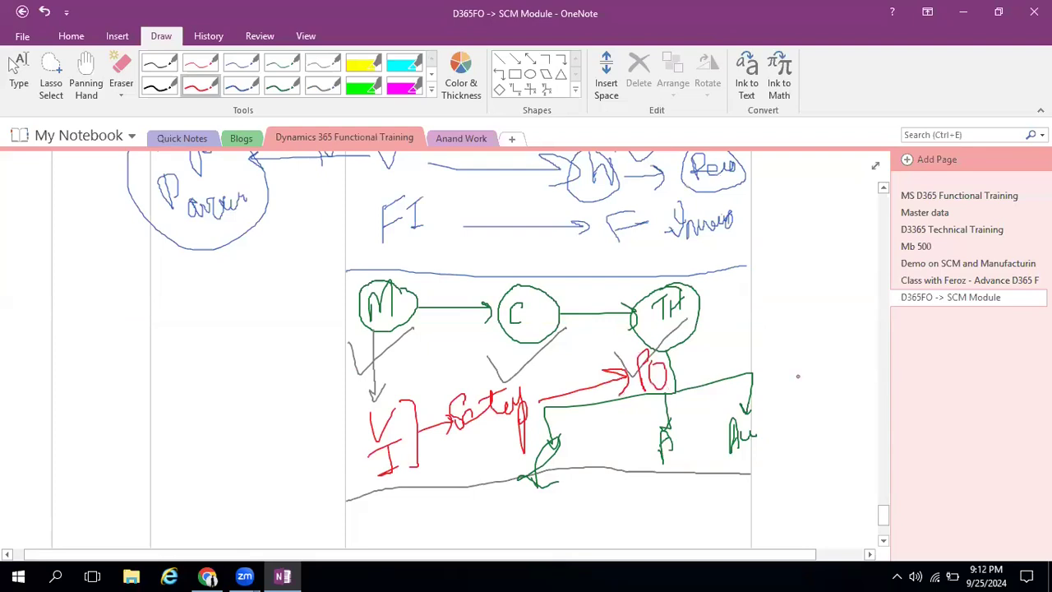
{"action": "scroll", "coordinate": [798, 377], "scroll_direction": "down", "scroll_amount": 3}
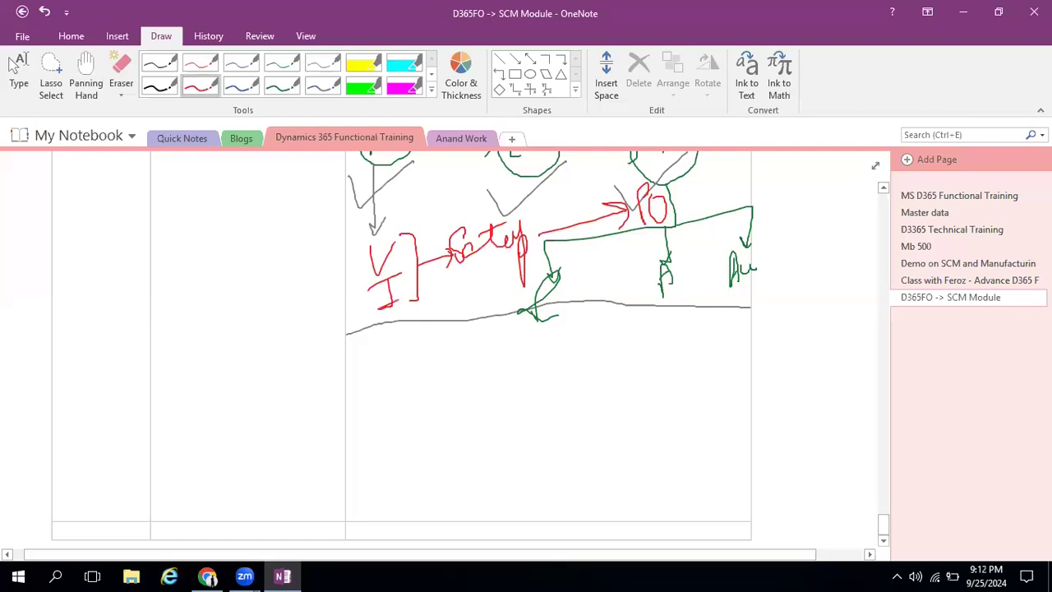
Return to Finance and Operations, look over the Setup entries of the Accounts receivable module, and close the module's page list
{"action": "left_click", "coordinate": [962, 13]}
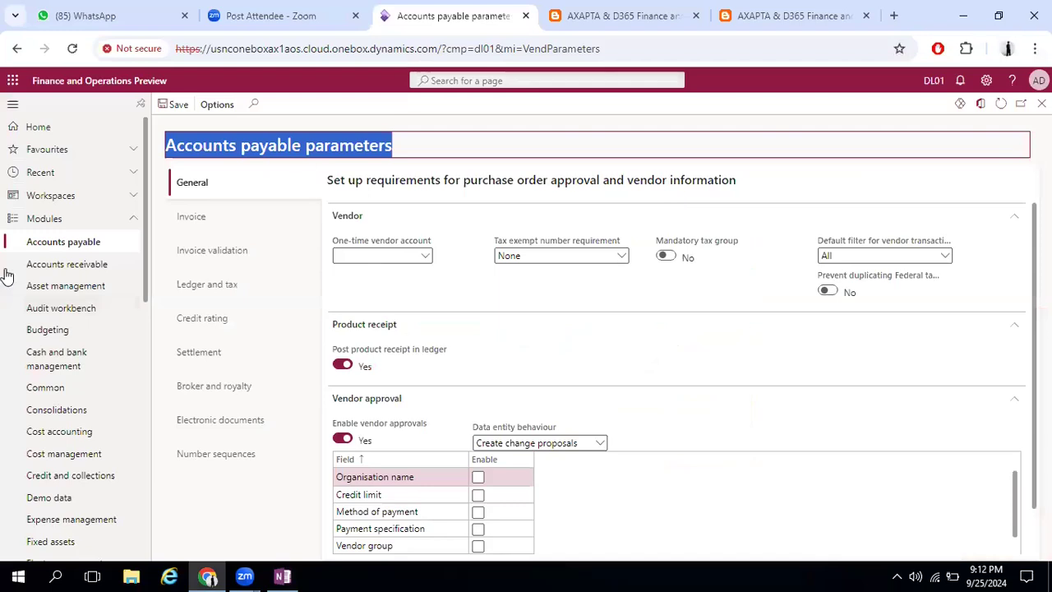
{"action": "left_click", "coordinate": [57, 271]}
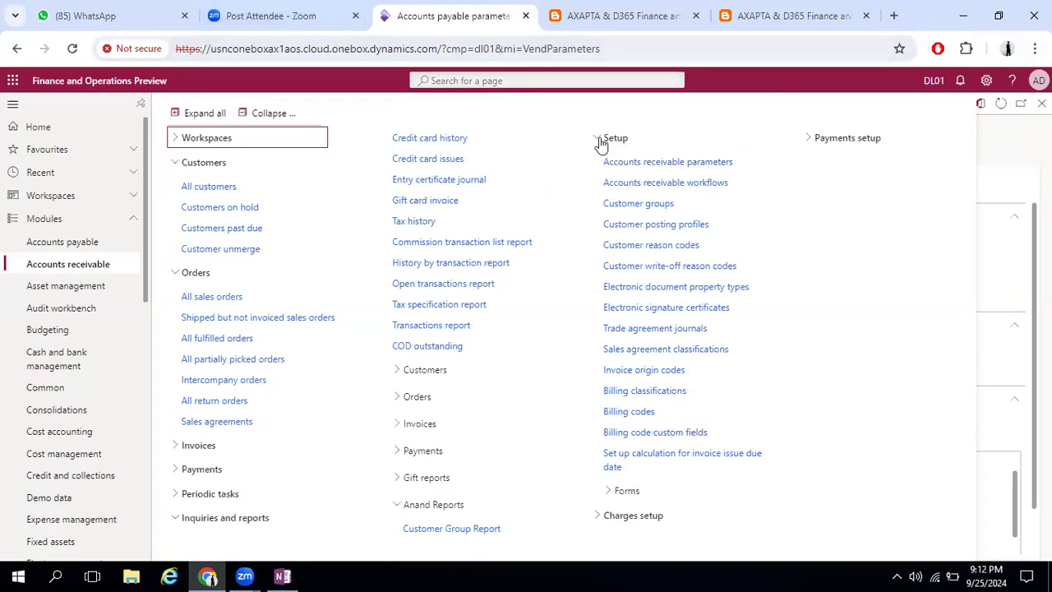
{"action": "left_click", "coordinate": [1003, 148]}
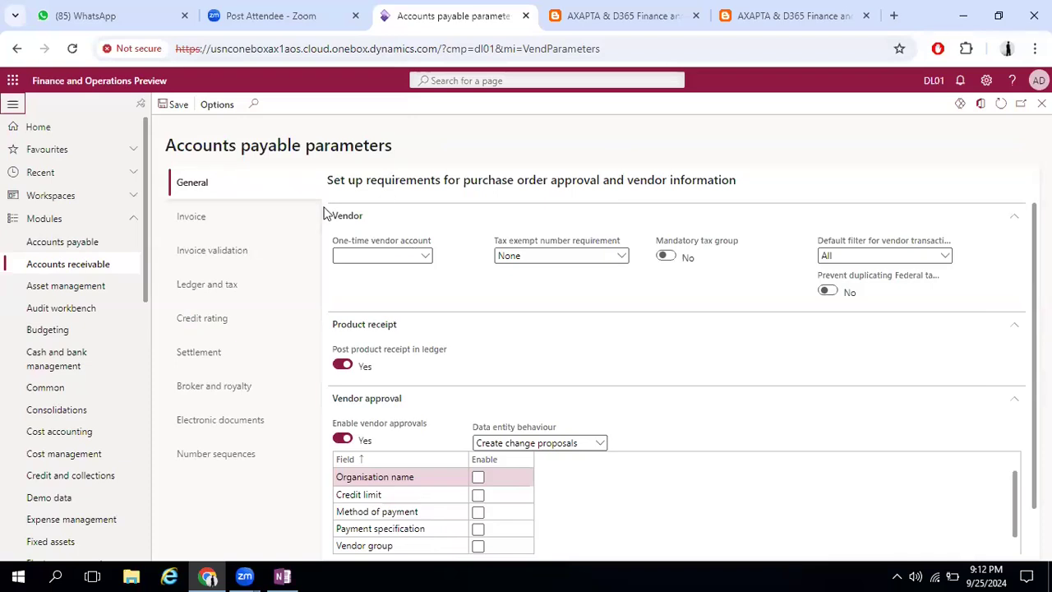
Collapse the Product receipt, Vendor approval and Vendor sections of the general Accounts payable parameters
{"action": "left_click", "coordinate": [1014, 329]}
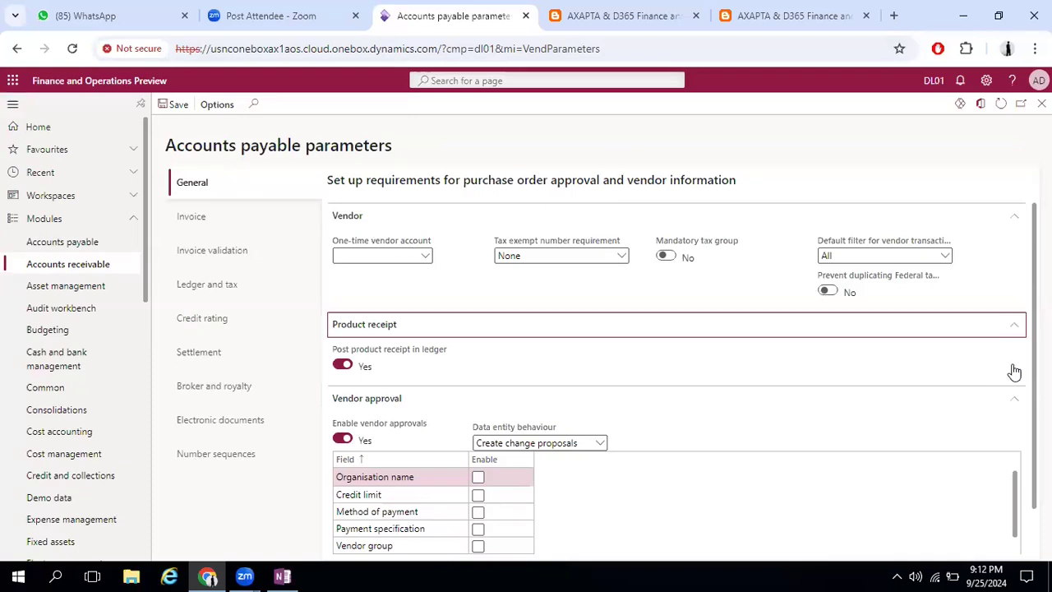
{"action": "left_click", "coordinate": [1014, 361]}
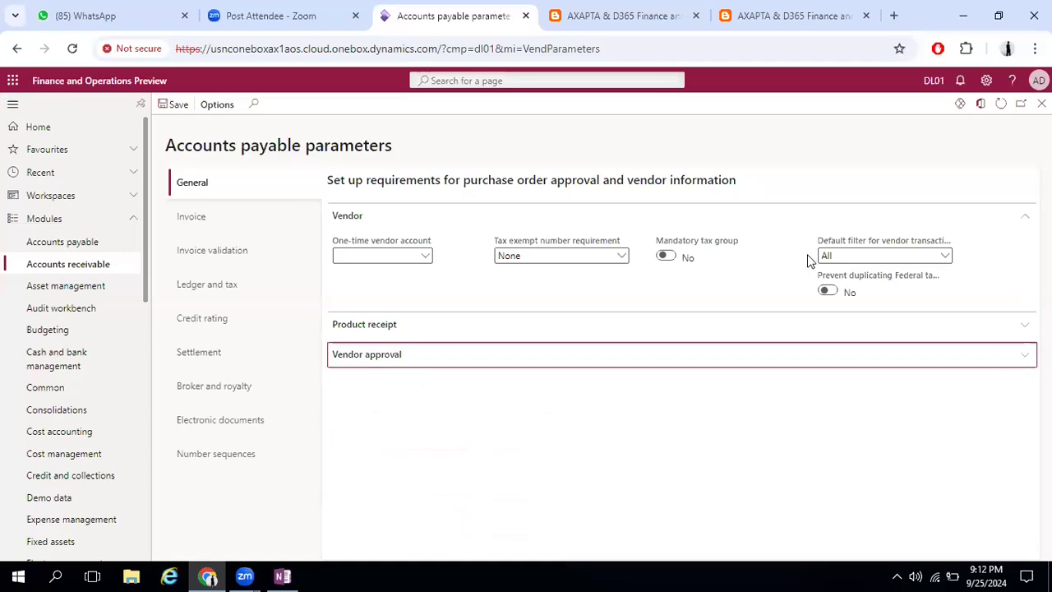
{"action": "left_click", "coordinate": [1023, 220]}
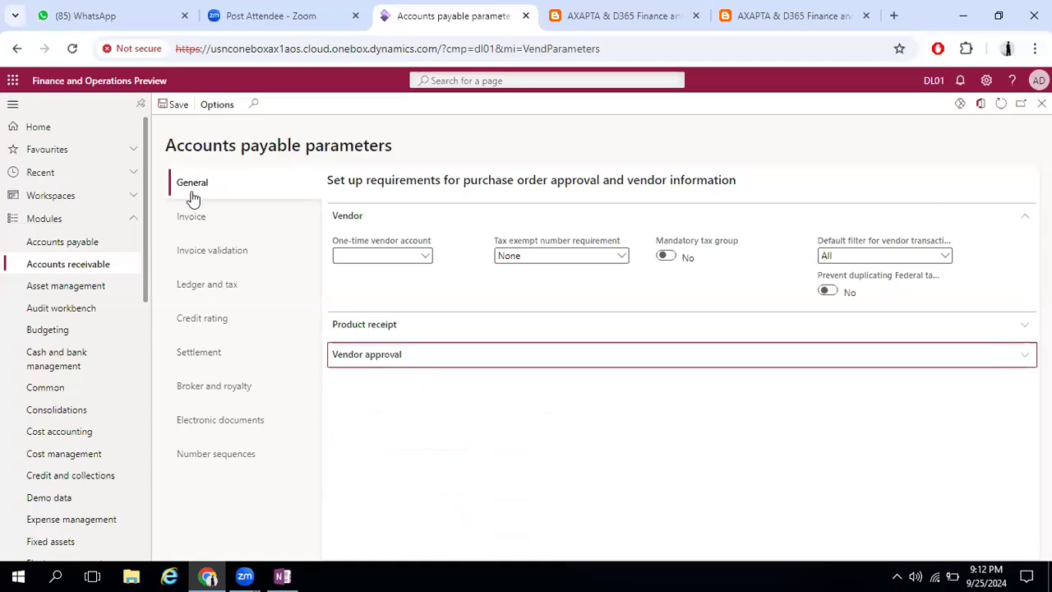
Open the number sequences of the Accounts payable parameters and review the references, from Vendor account down to the royalty and broker entries
{"action": "left_click", "coordinate": [224, 459]}
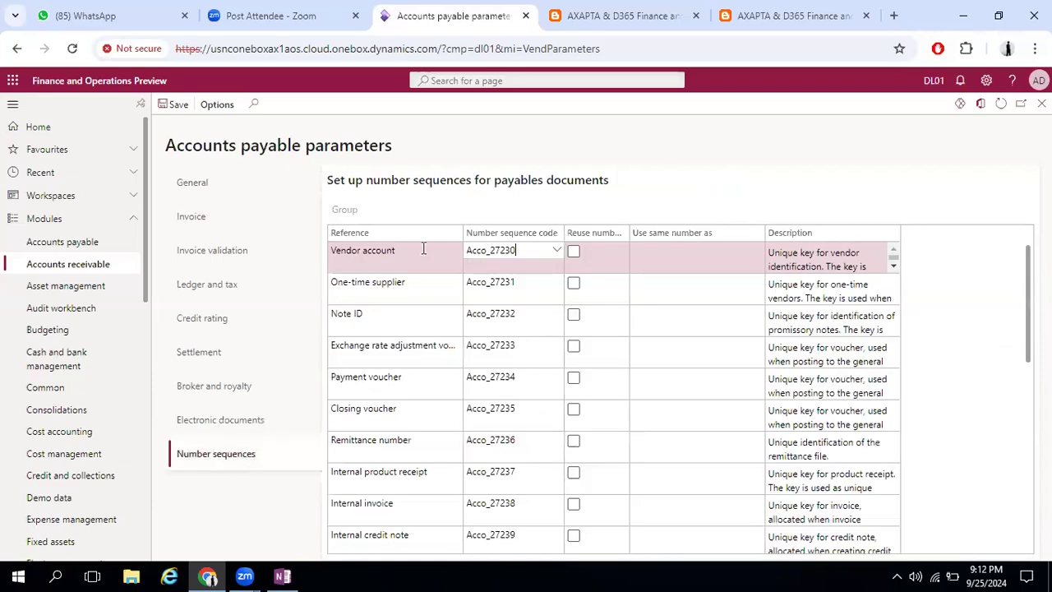
{"action": "left_click_drag", "start_coordinate": [168, 144], "coordinate": [391, 143]}
{"action": "left_click", "coordinate": [364, 252]}
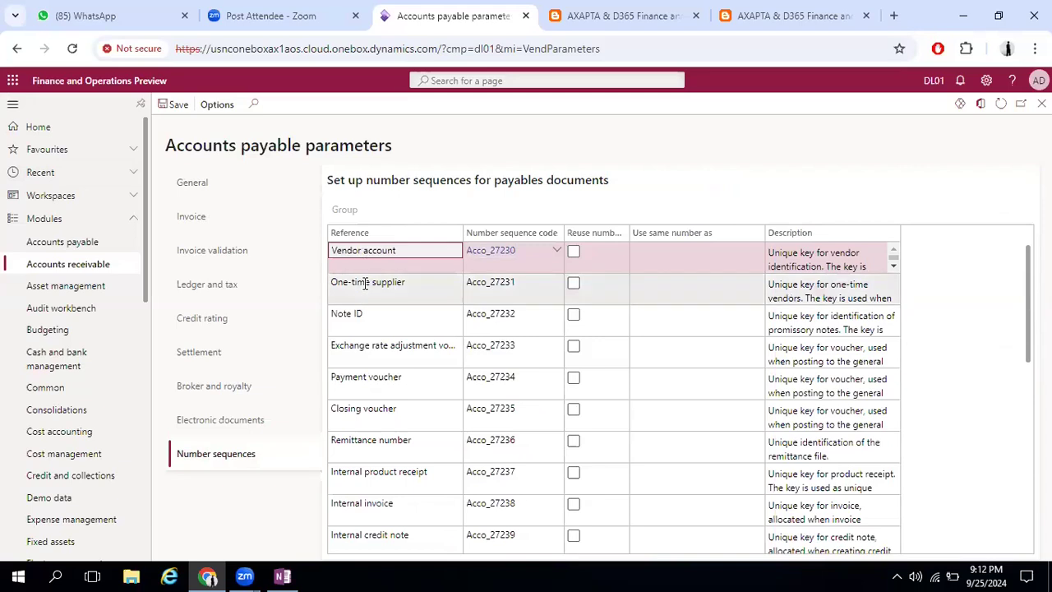
{"action": "left_click", "coordinate": [365, 283]}
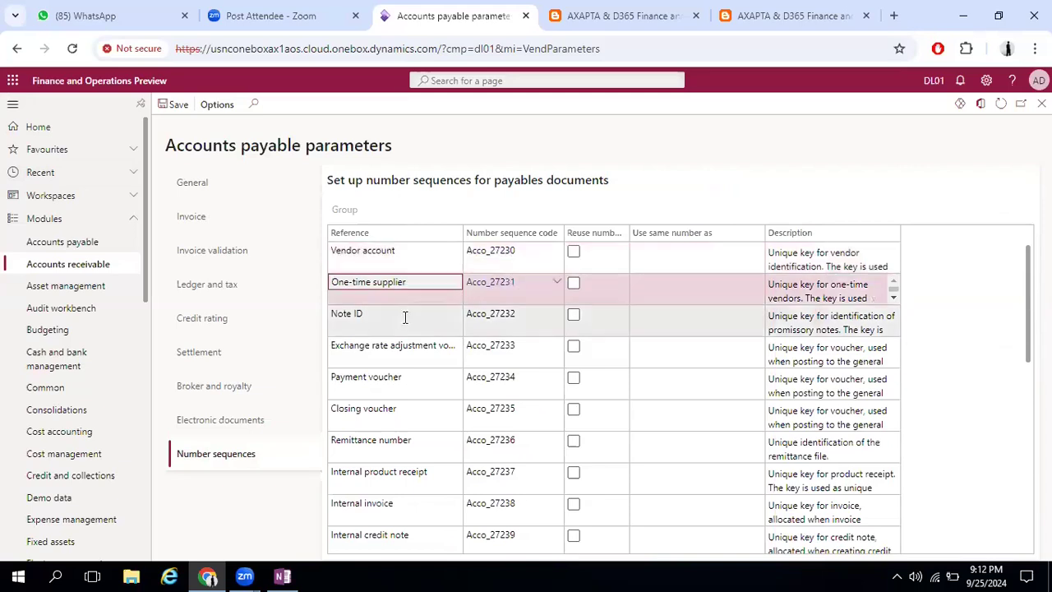
{"action": "left_click", "coordinate": [355, 319]}
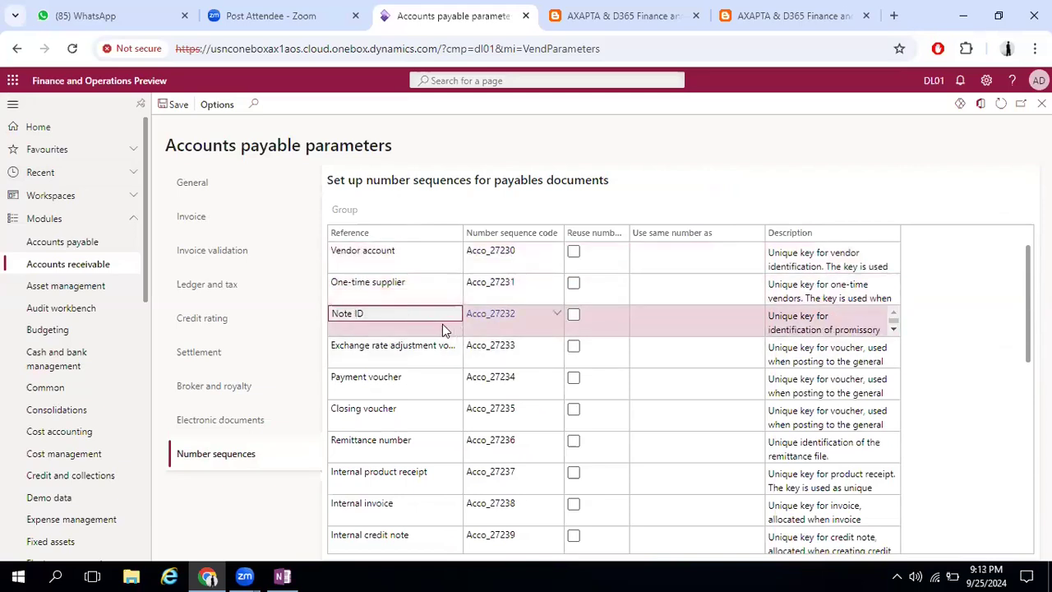
{"action": "scroll", "coordinate": [415, 340], "scroll_direction": "down", "scroll_amount": 1}
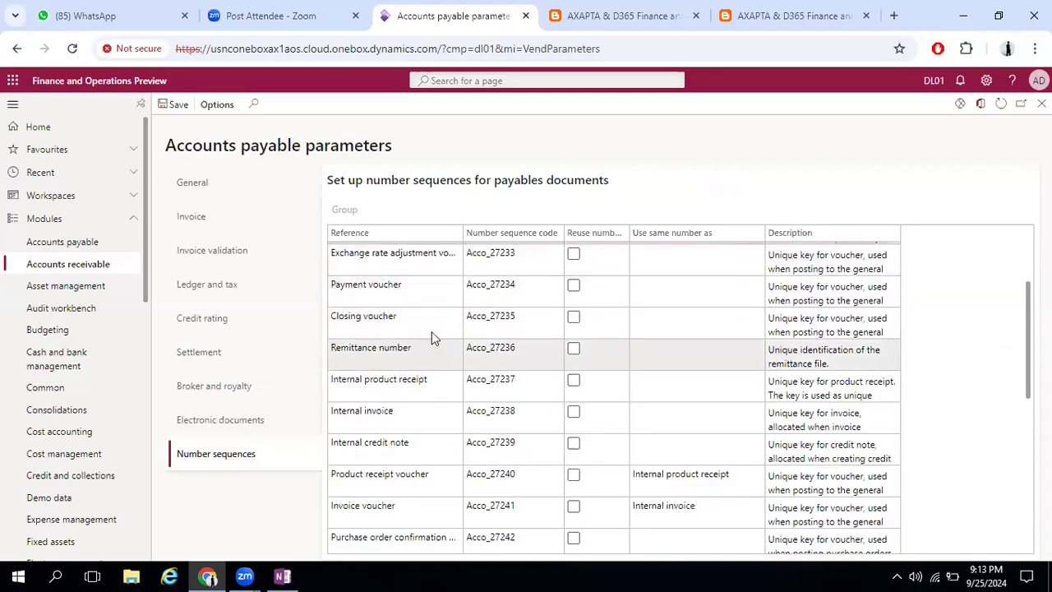
{"action": "scroll", "coordinate": [382, 396], "scroll_direction": "down", "scroll_amount": 4}
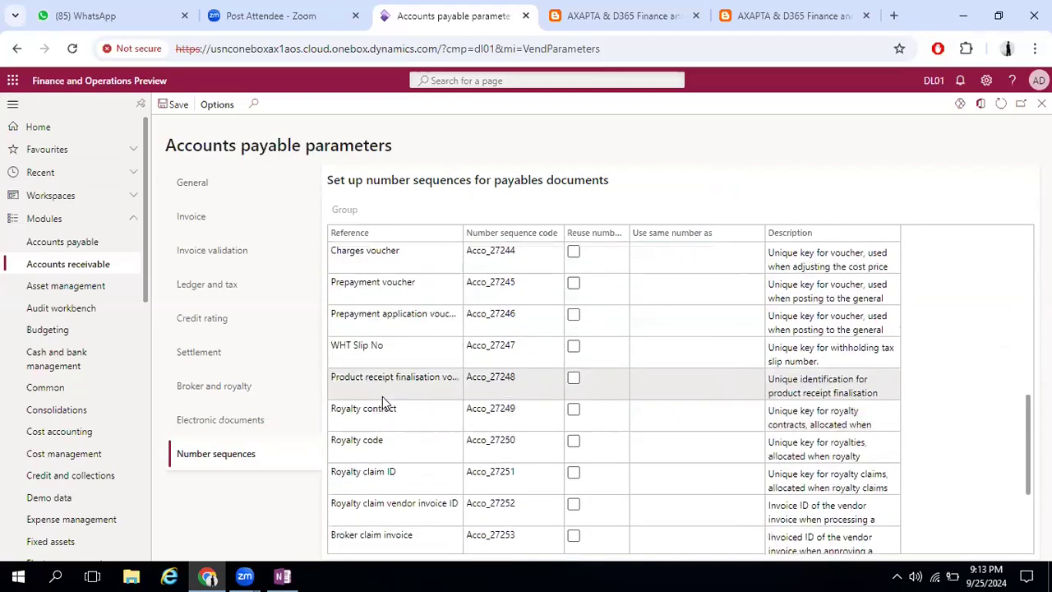
Review the remaining number sequence references, view the sequence details behind Purchase debit note voucher, and return to the reference list
{"action": "scroll", "coordinate": [382, 396], "scroll_direction": "down", "scroll_amount": 2}
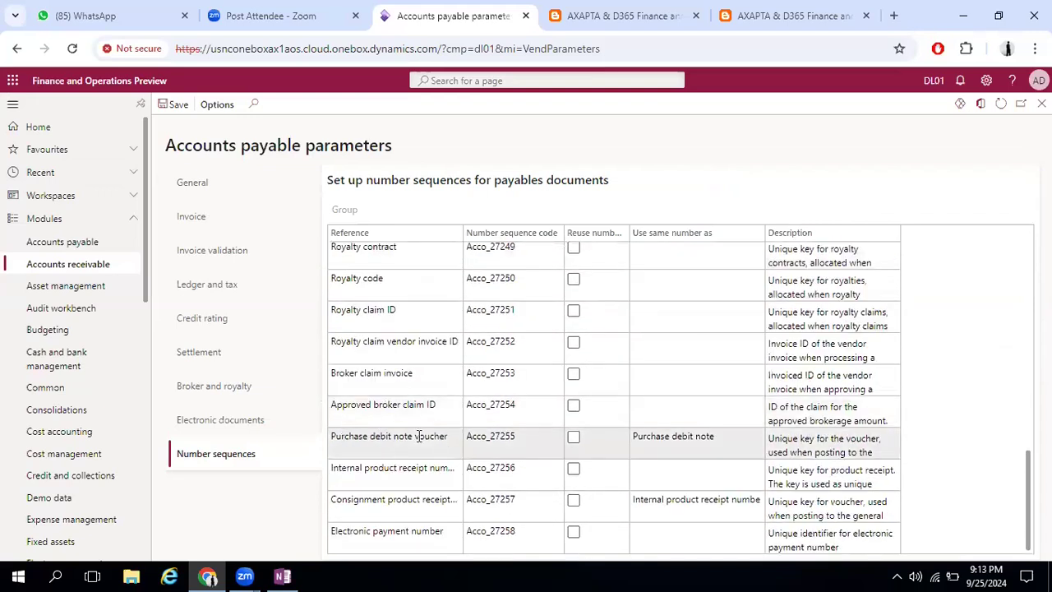
{"action": "left_click", "coordinate": [490, 434]}
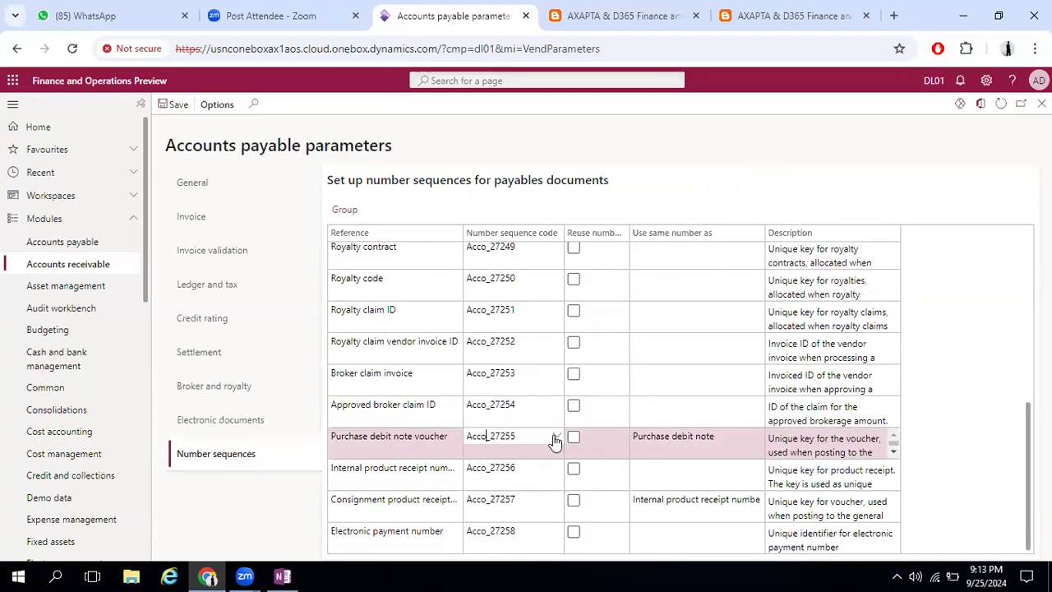
{"action": "left_click", "coordinate": [556, 436]}
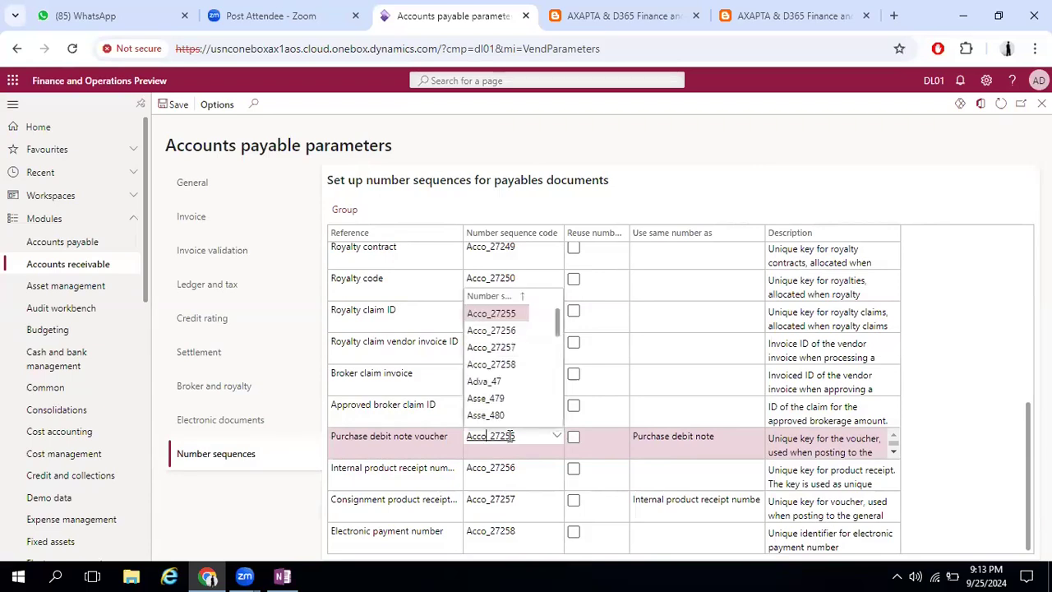
{"action": "mouse_move", "coordinate": [510, 435]}
{"action": "left_click", "coordinate": [537, 379]}
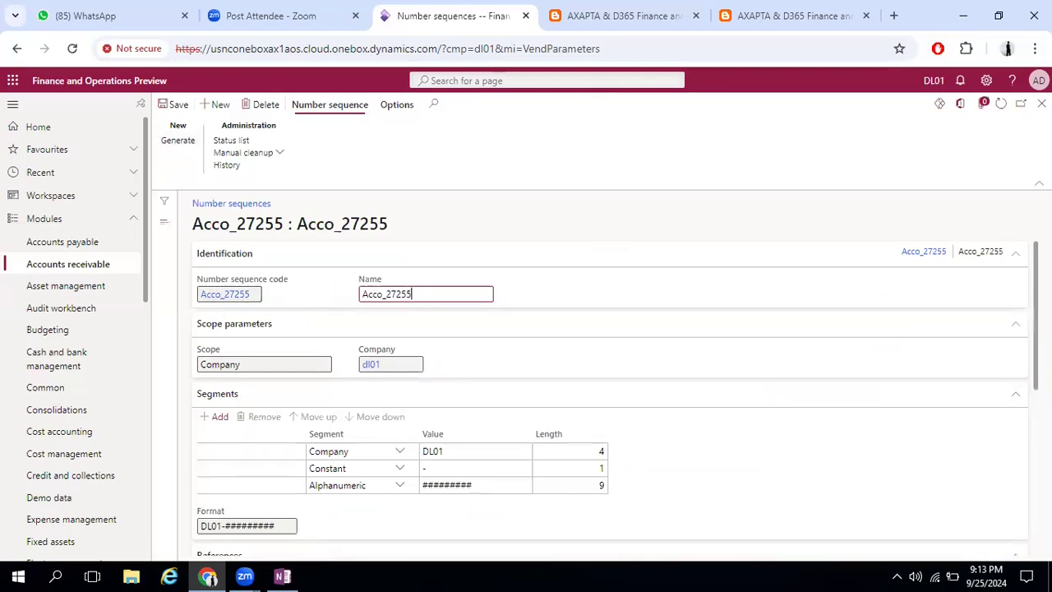
{"action": "left_click", "coordinate": [1042, 103]}
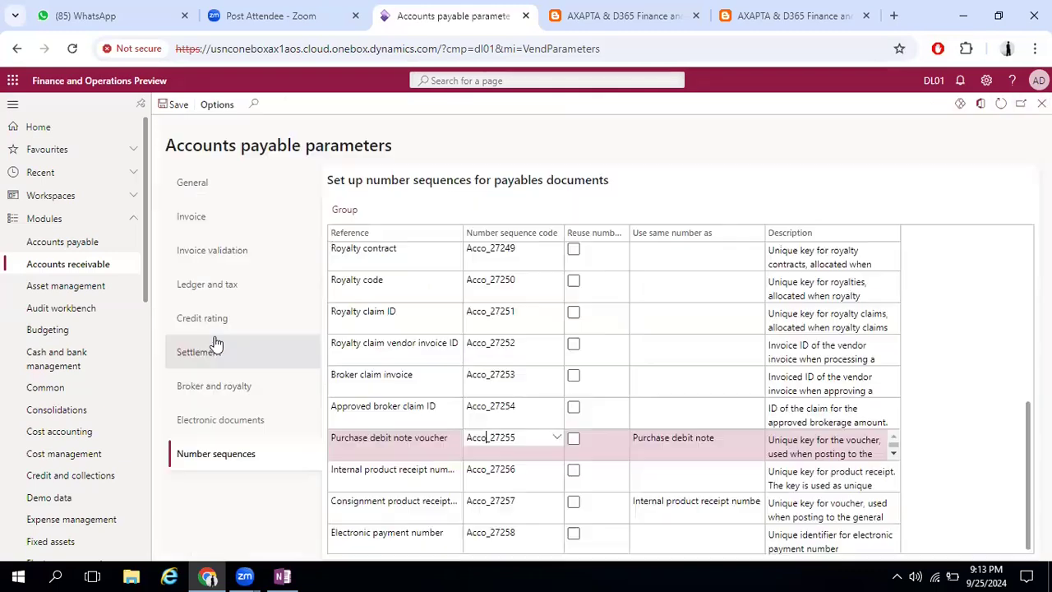
{"action": "scroll", "coordinate": [426, 367], "scroll_direction": "up", "scroll_amount": 10}
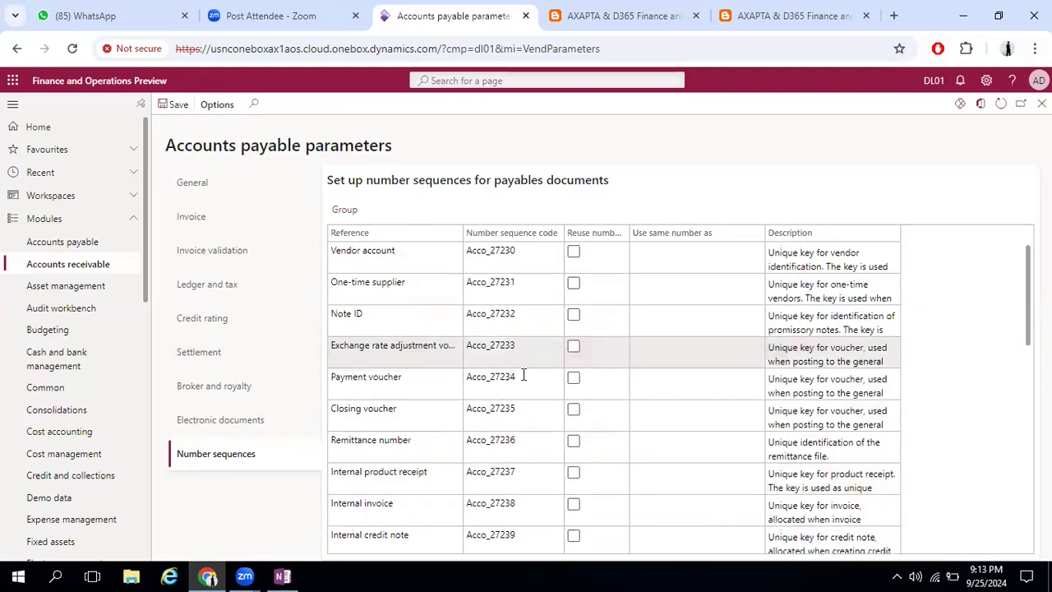
Open the Electronic documents parameters and look up the mappings available for the Vendor invoice
{"action": "left_click", "coordinate": [203, 420]}
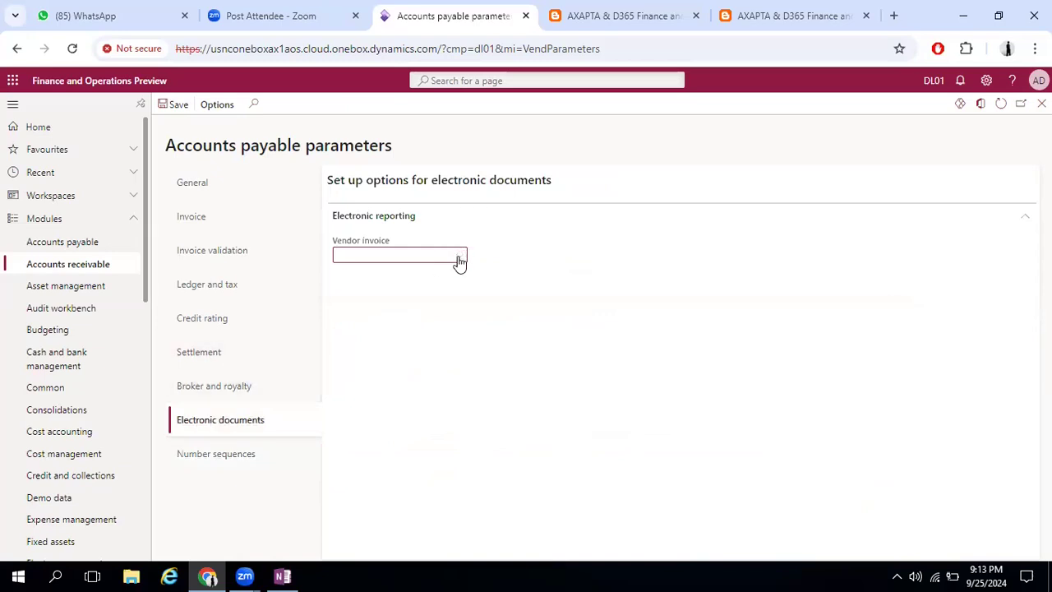
{"action": "left_click", "coordinate": [460, 257]}
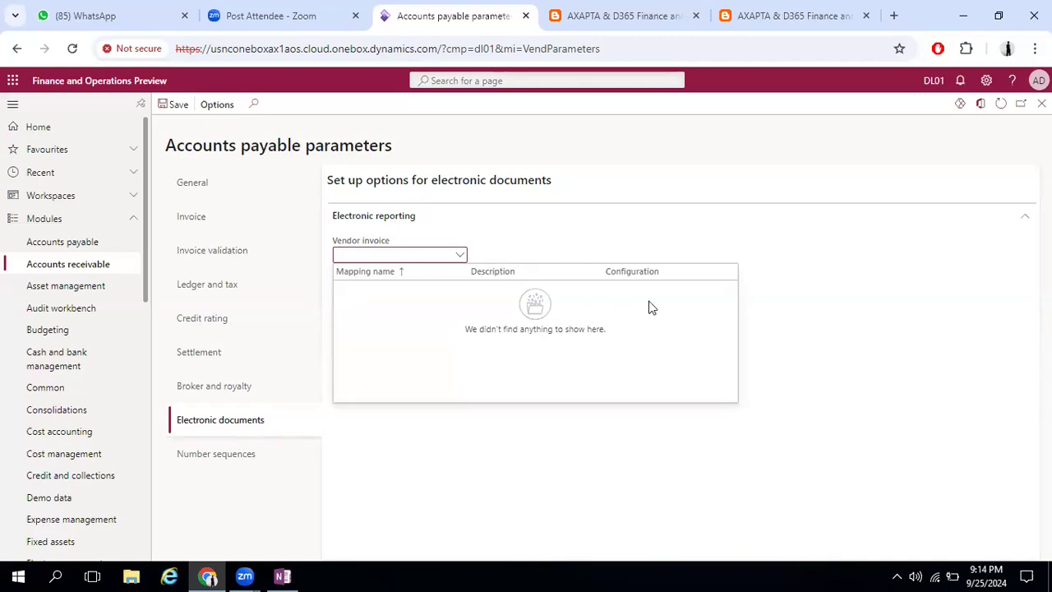
Open the Broker and royalty parameters and look over the Broker and royalties entries of the Accounts payable module
{"action": "left_click", "coordinate": [211, 384]}
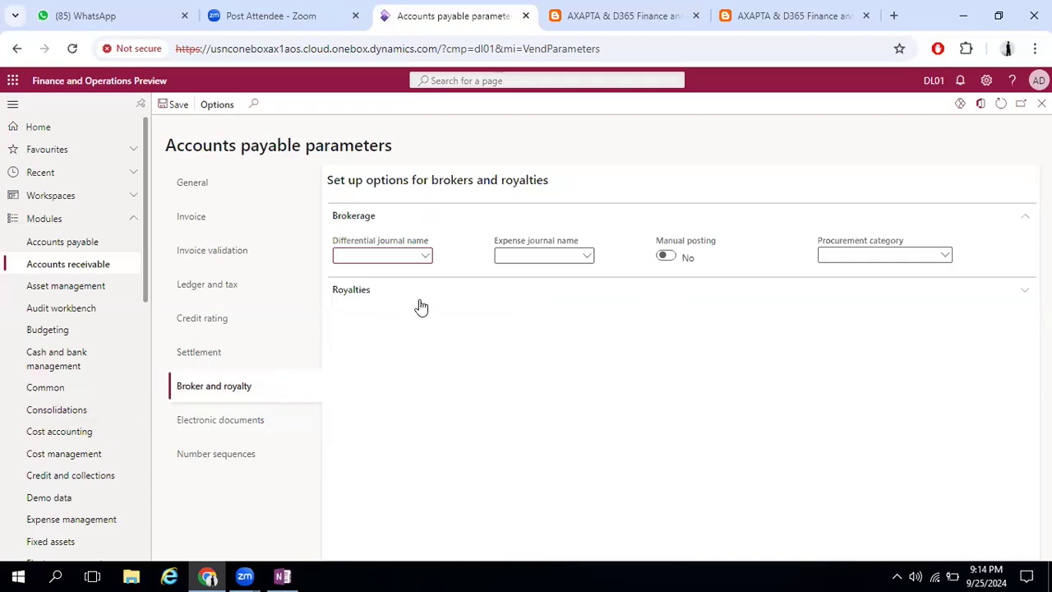
{"action": "left_click", "coordinate": [77, 241]}
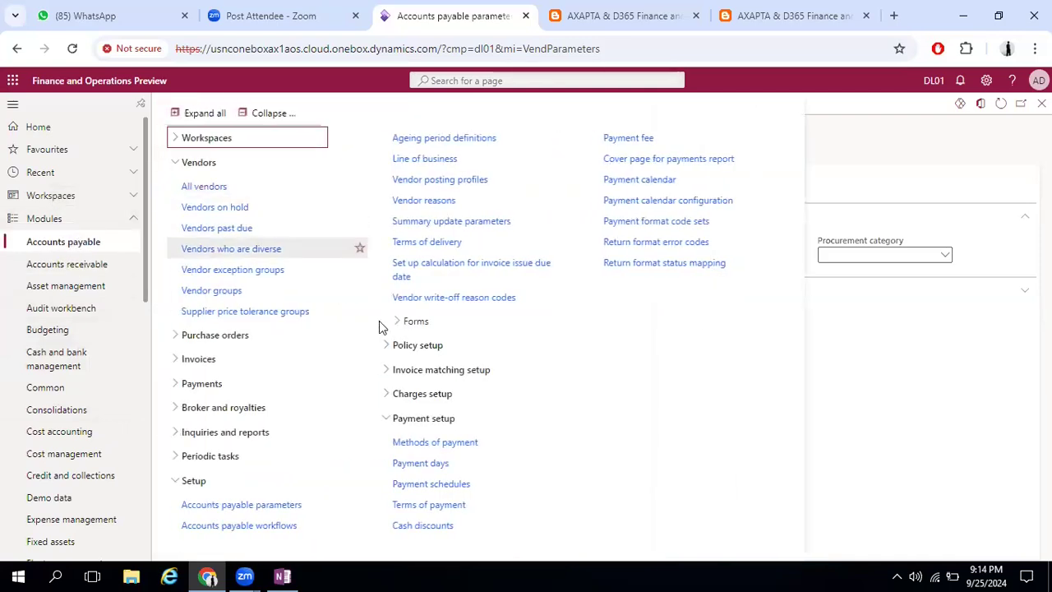
{"action": "left_click", "coordinate": [221, 407]}
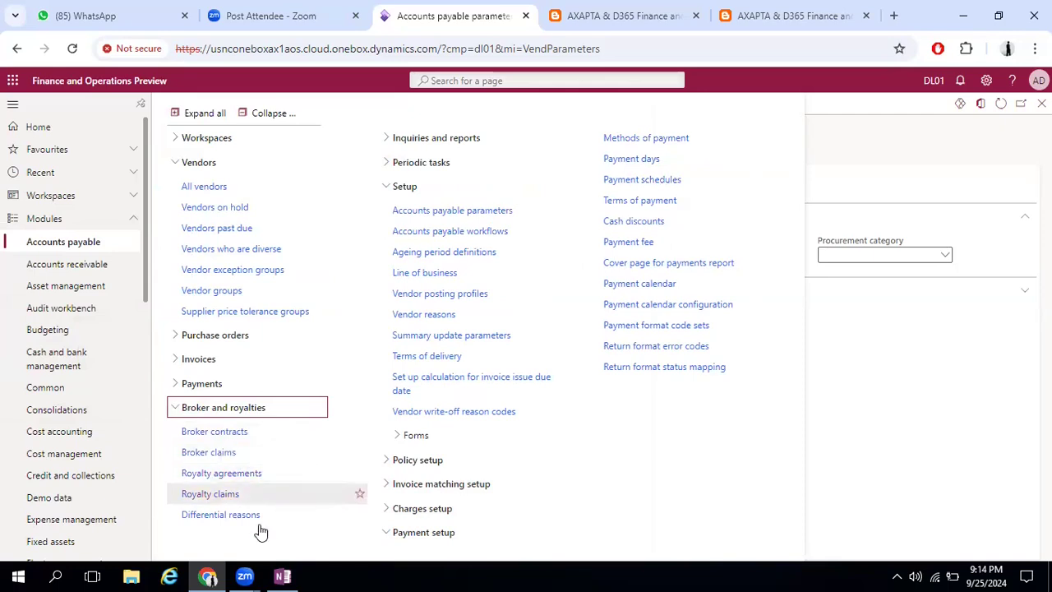
{"action": "left_click", "coordinate": [892, 138]}
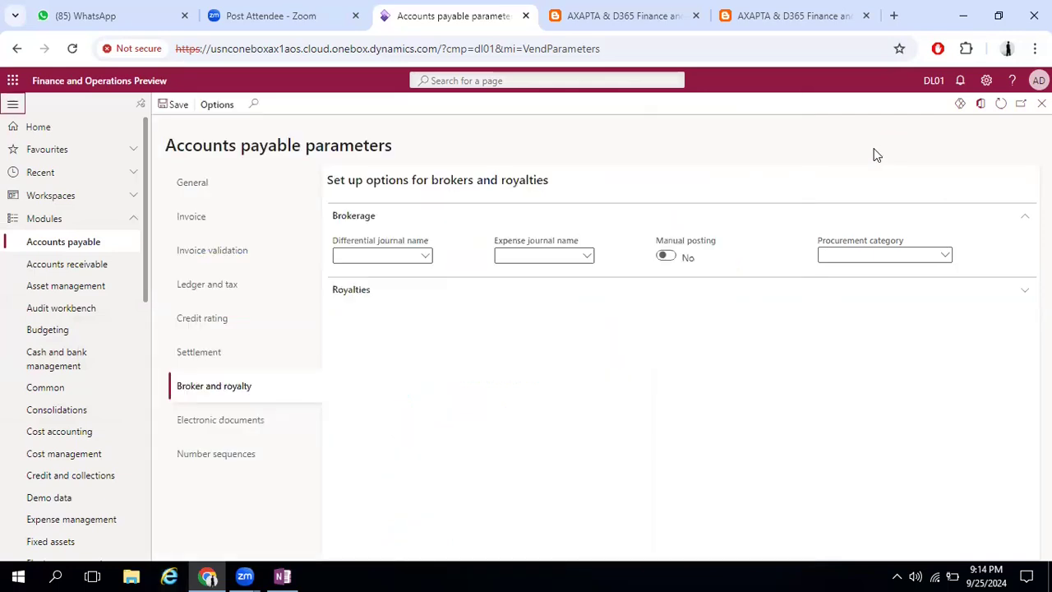
Set the brokerage differential and expense journal names to GEN, and browse the categories available for the brokerage procurement category
{"action": "left_click", "coordinate": [426, 259]}
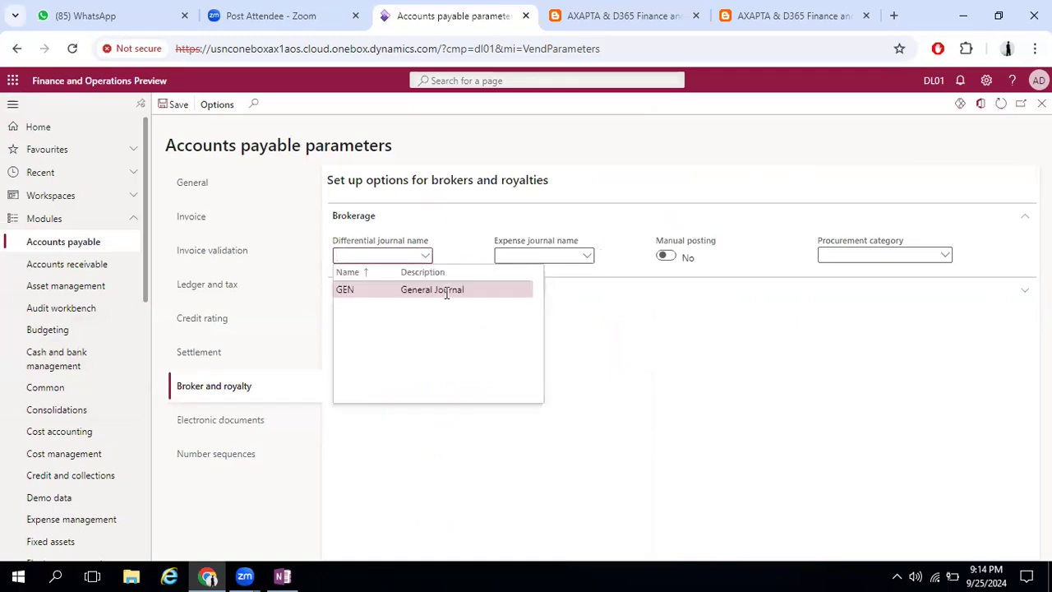
{"action": "left_click", "coordinate": [586, 257]}
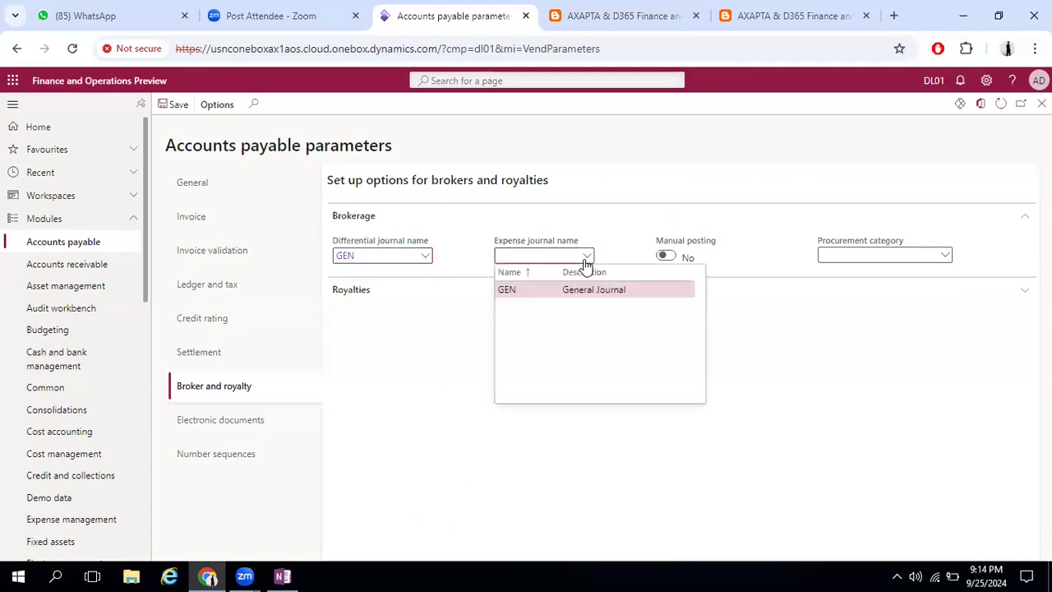
{"action": "left_click", "coordinate": [580, 289]}
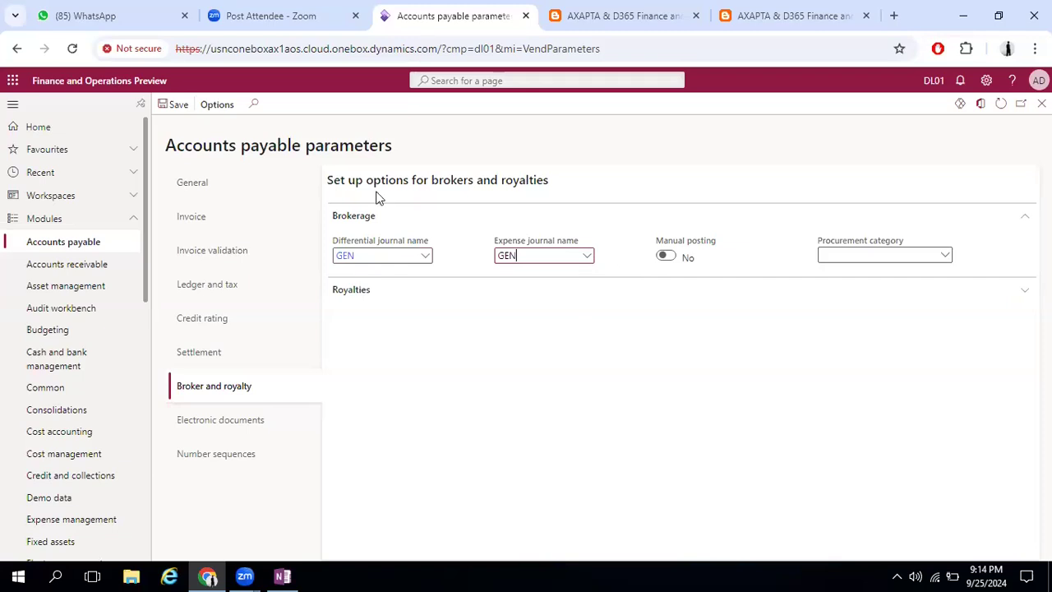
{"action": "left_click", "coordinate": [670, 260]}
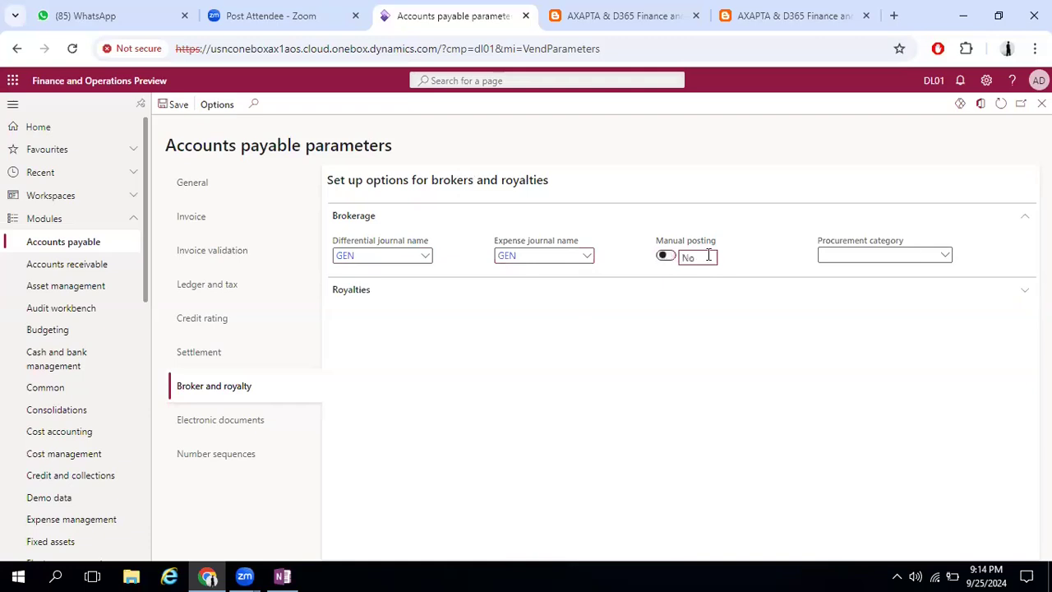
{"action": "left_click", "coordinate": [947, 257]}
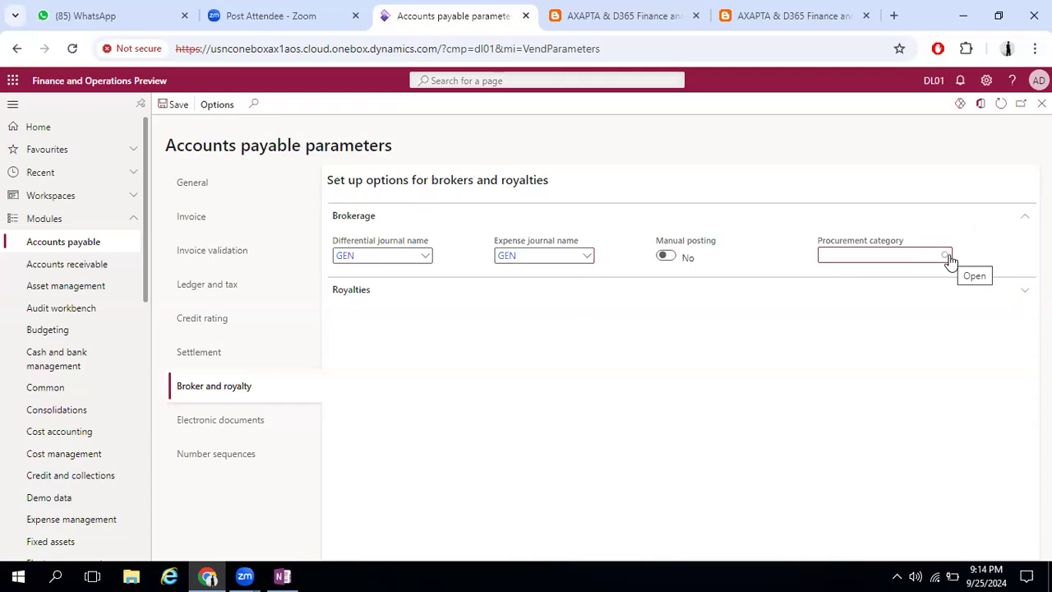
{"action": "left_click", "coordinate": [948, 258]}
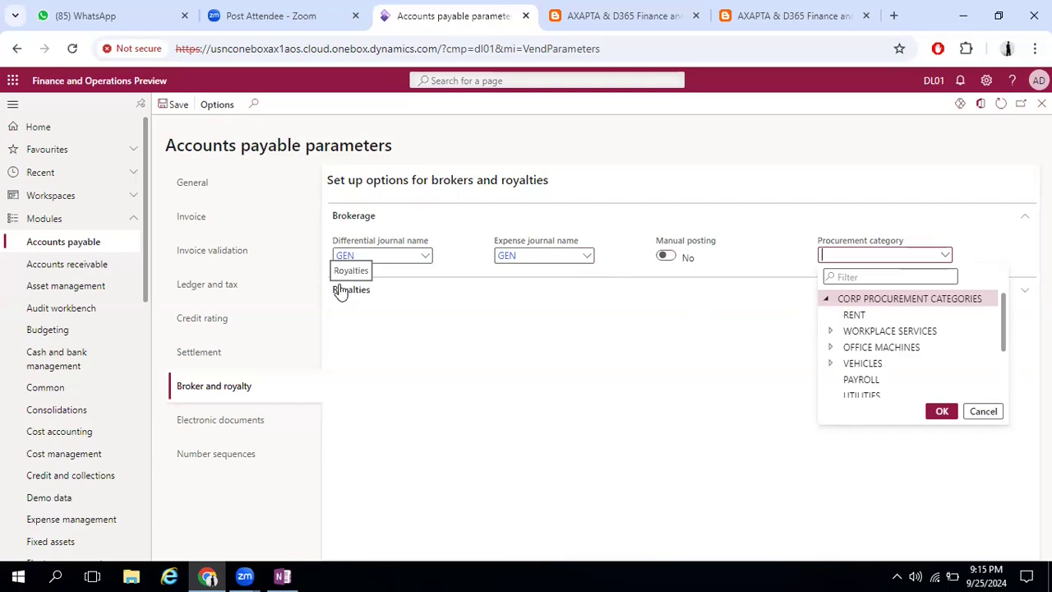
Expand the Royalties section and set the starting day of week to Monday and the accrual journal name to GEN
{"action": "left_click", "coordinate": [374, 293]}
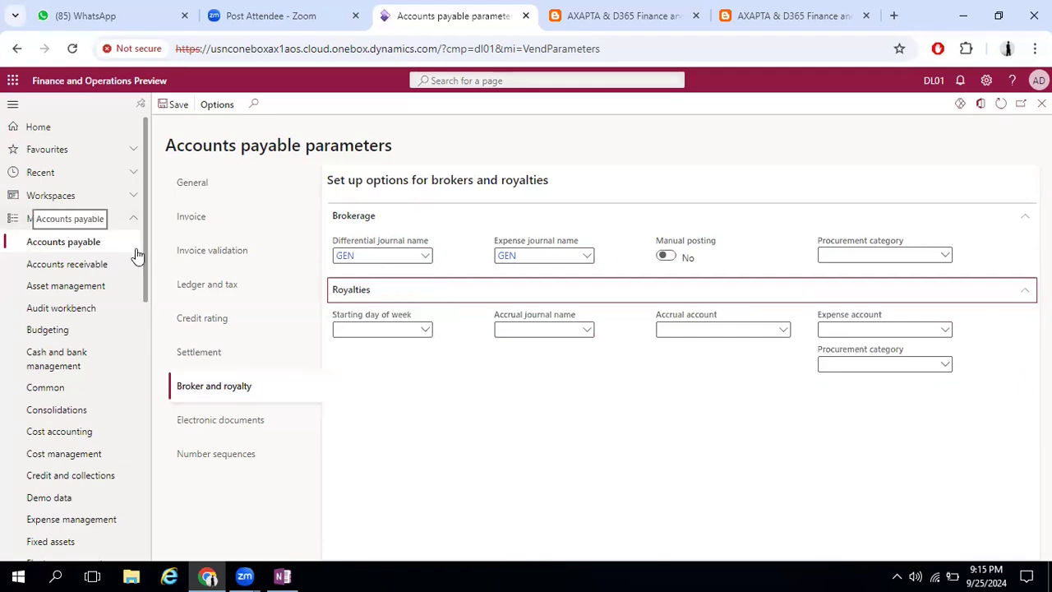
{"action": "left_click", "coordinate": [425, 329]}
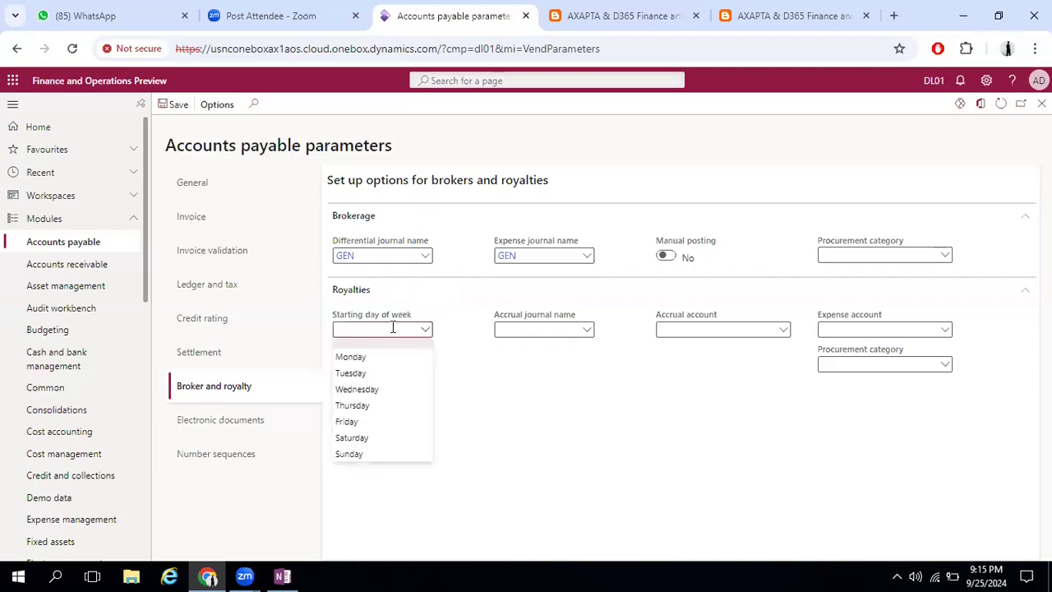
{"action": "left_click", "coordinate": [351, 356]}
{"action": "left_click", "coordinate": [583, 334]}
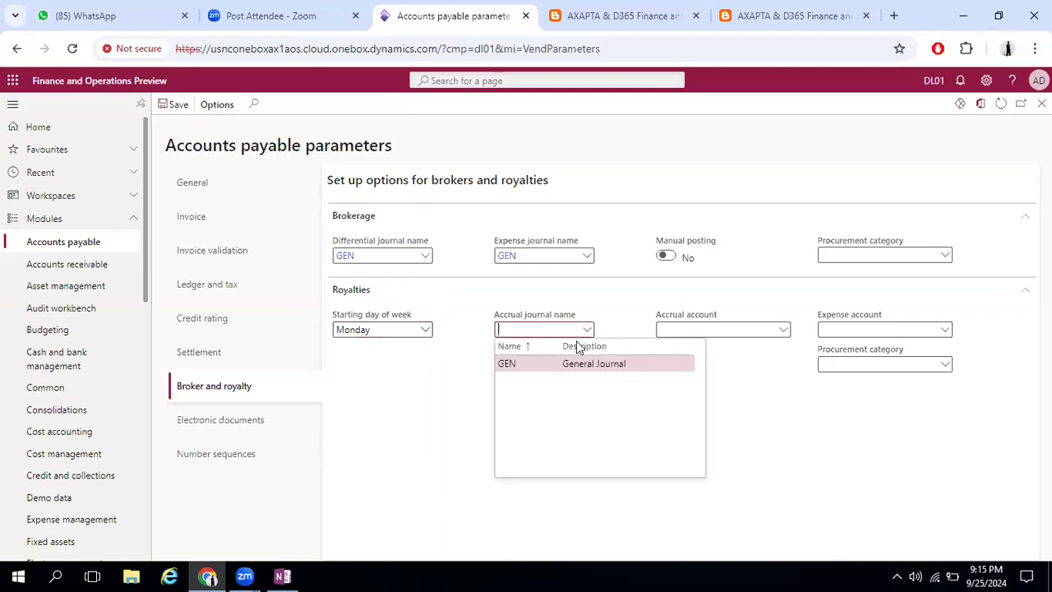
{"action": "left_click", "coordinate": [585, 367]}
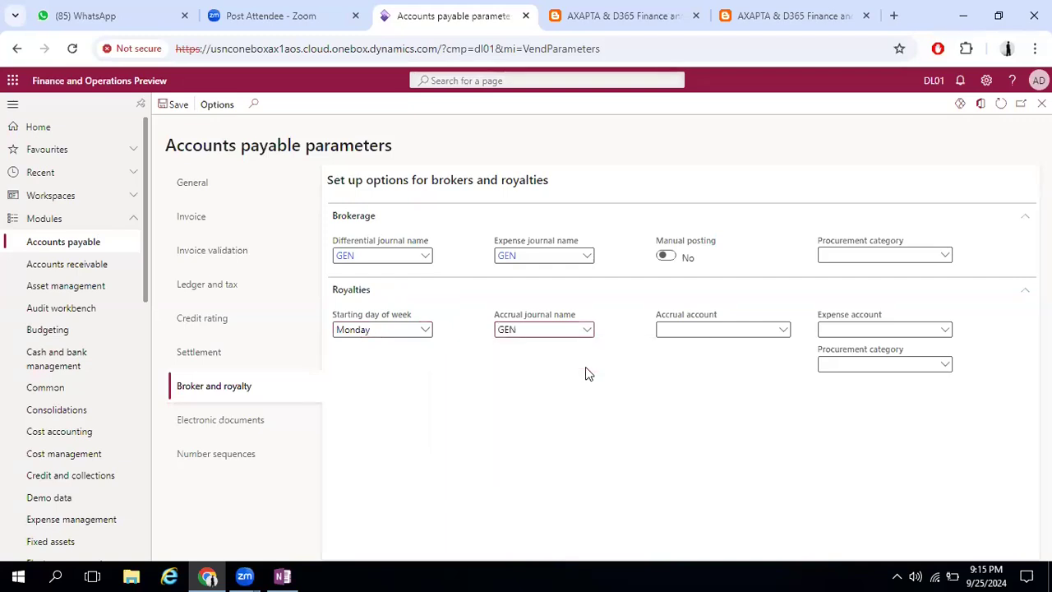
Set the royalty accrual account to main account 200200, Royalty and Brokerage Accrual
{"action": "left_click", "coordinate": [787, 331]}
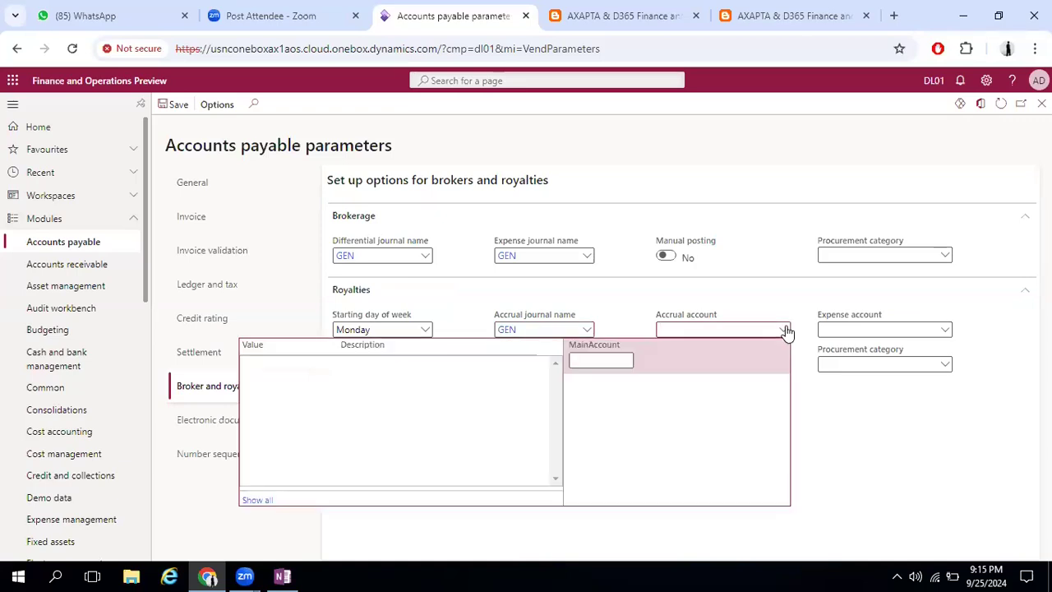
{"action": "left_click", "coordinate": [589, 361]}
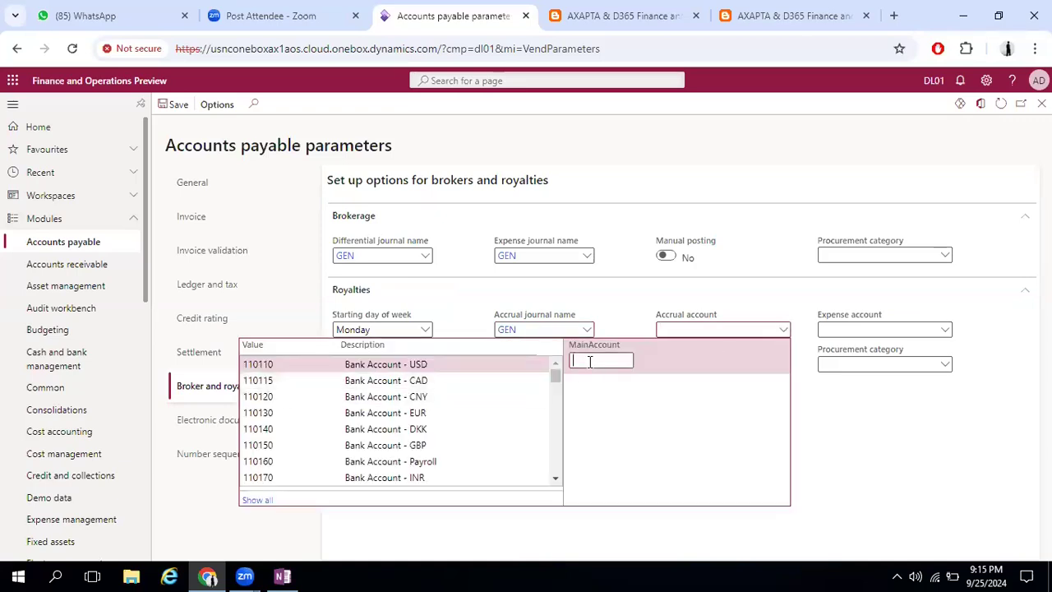
{"action": "type", "text": "2"}
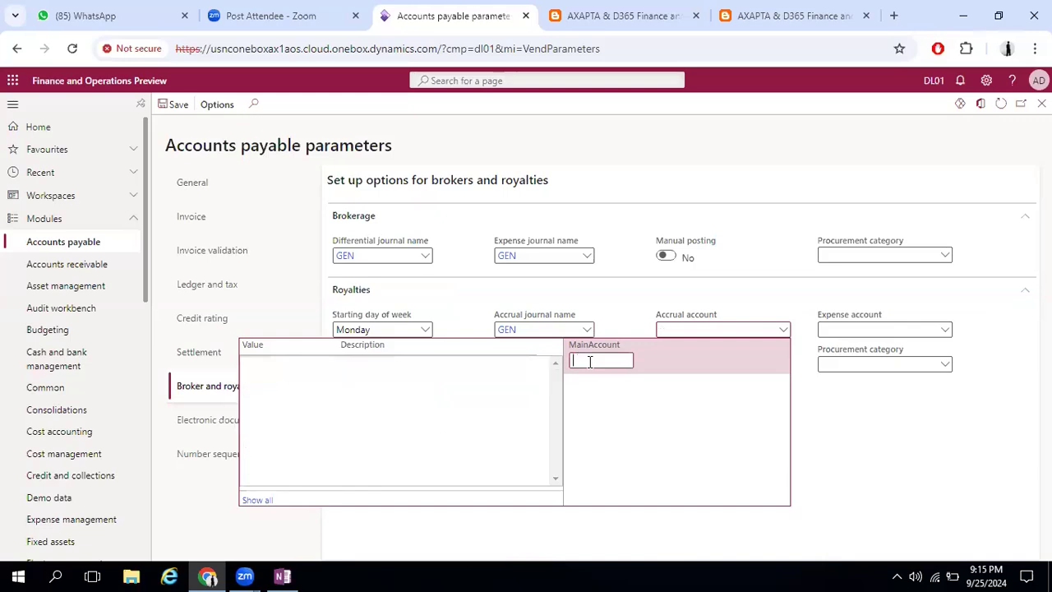
{"action": "type", "text": "roya"}
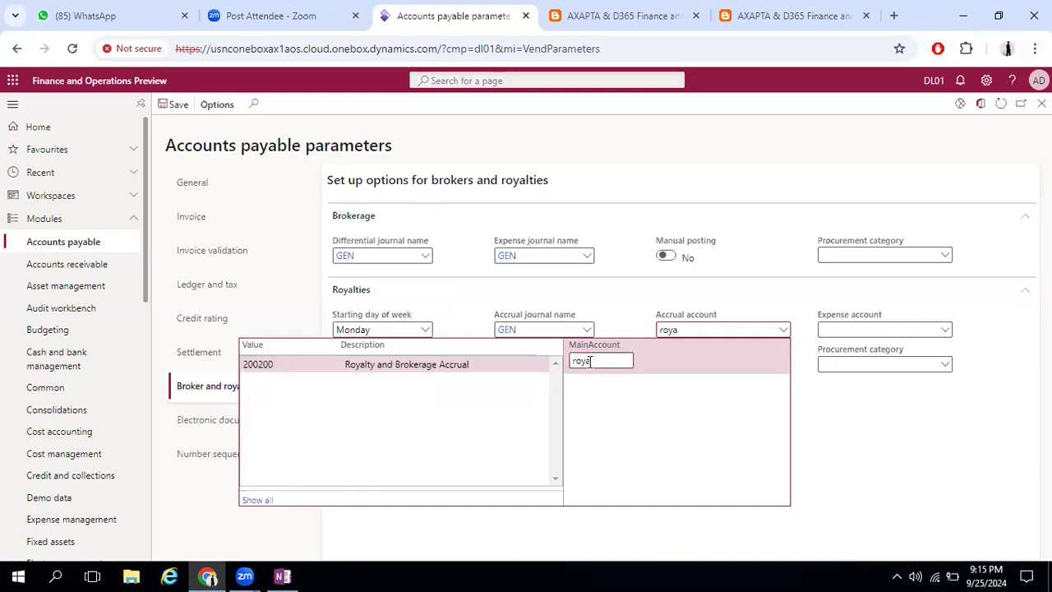
{"action": "left_click", "coordinate": [403, 370]}
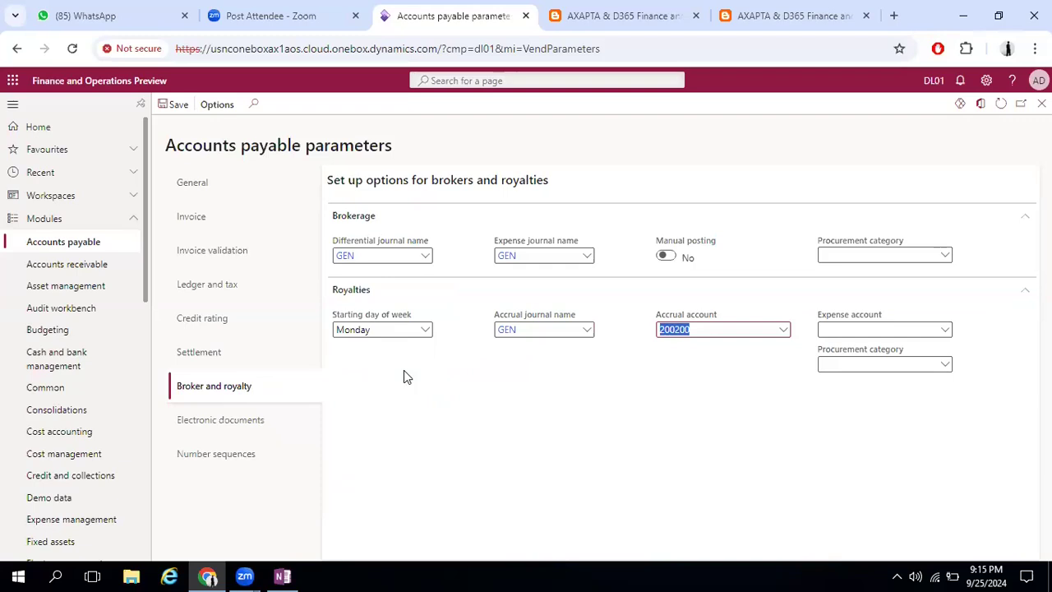
Set the royalty expense account to 999000, Expense Integration account, and browse the royalty procurement categories without choosing one
{"action": "left_click", "coordinate": [949, 332]}
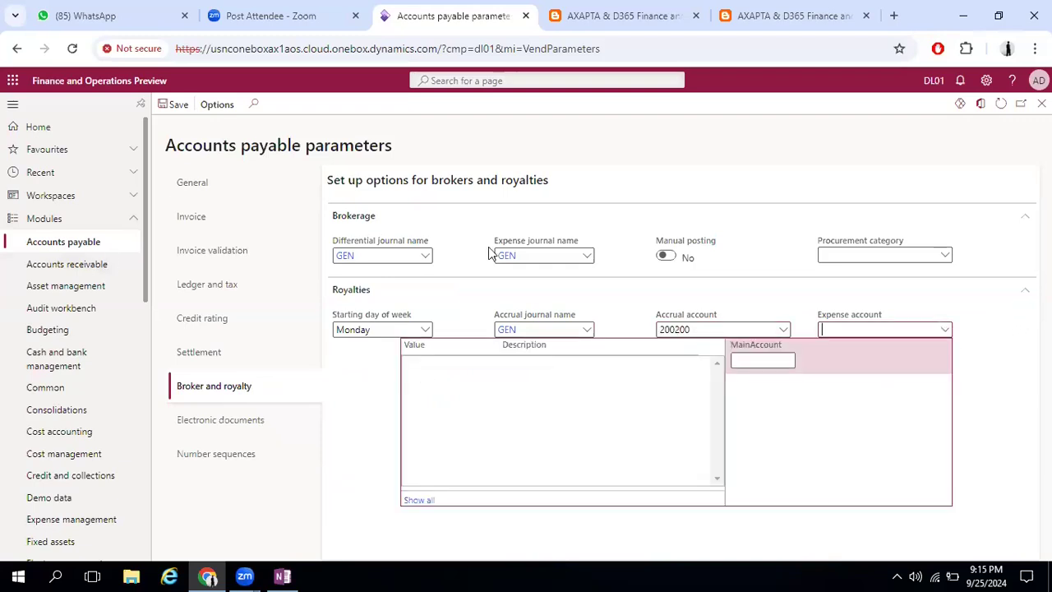
{"action": "left_click", "coordinate": [747, 363]}
{"action": "type", "text": "exp"}
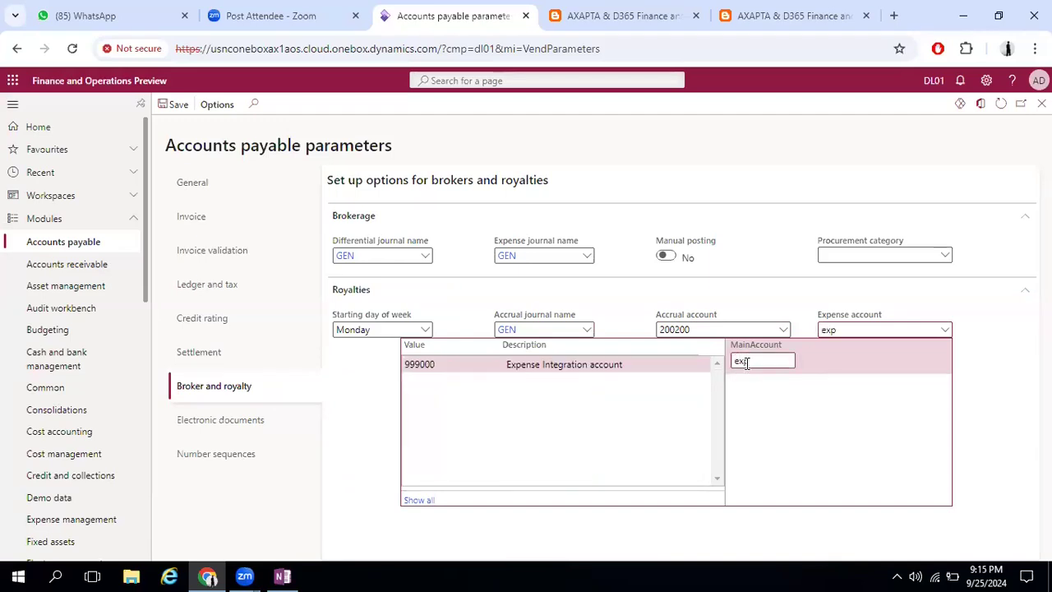
{"action": "left_click", "coordinate": [585, 365]}
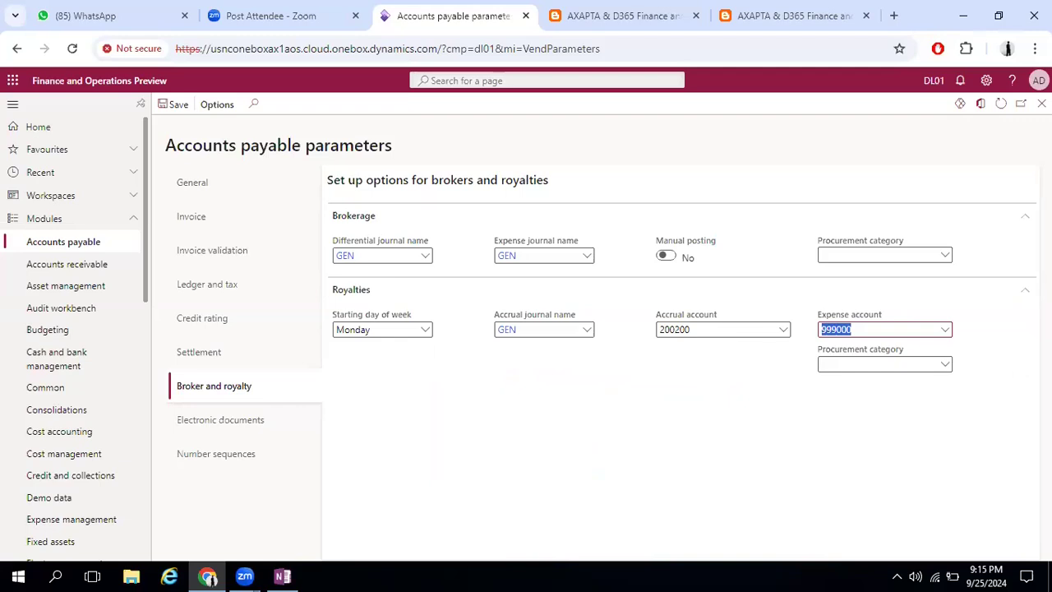
{"action": "left_click", "coordinate": [944, 367]}
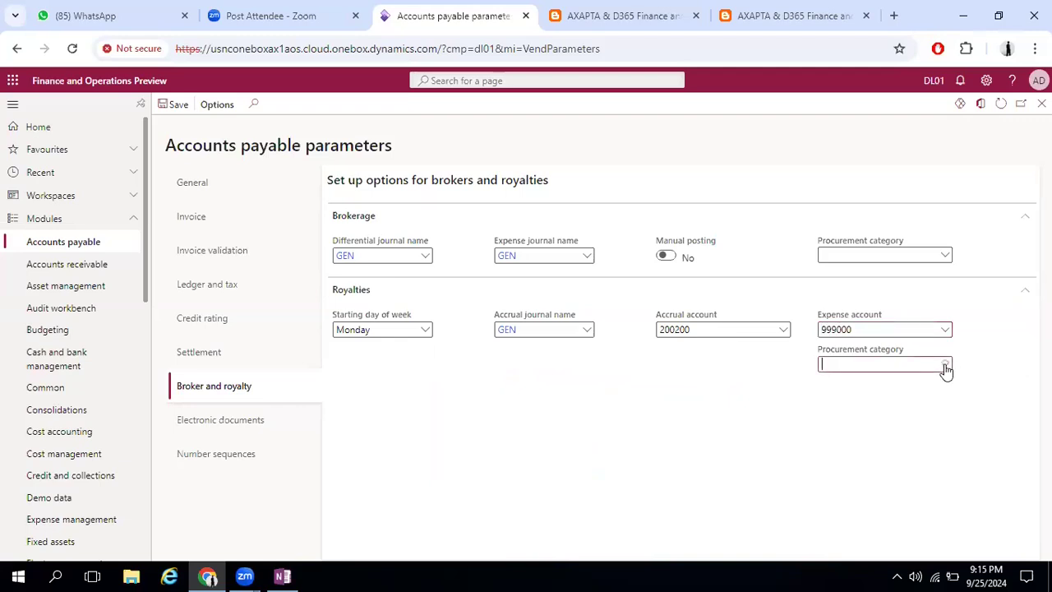
{"action": "left_click", "coordinate": [945, 365]}
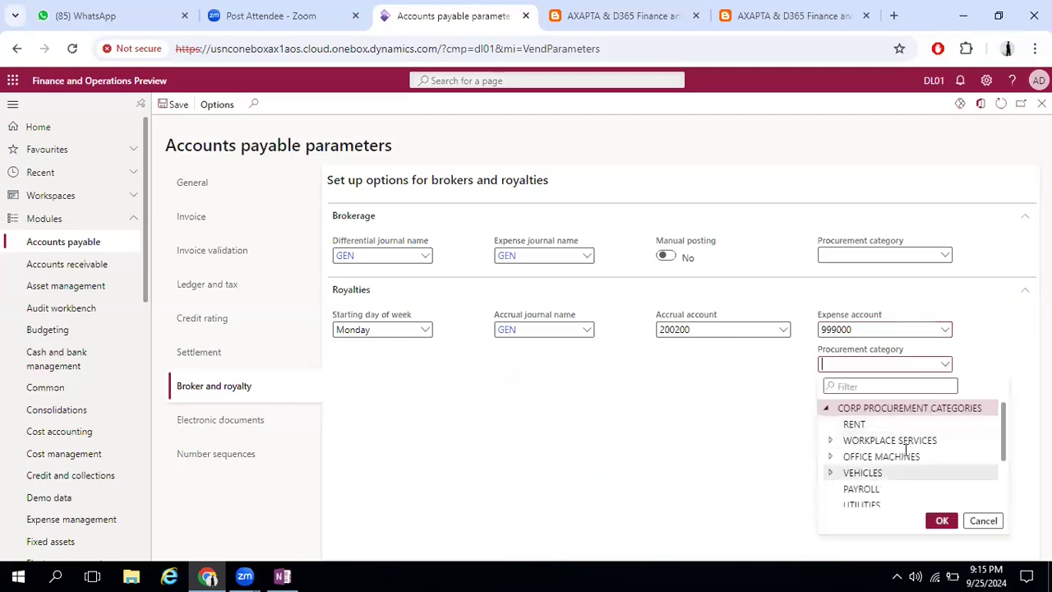
{"action": "left_click", "coordinate": [721, 405]}
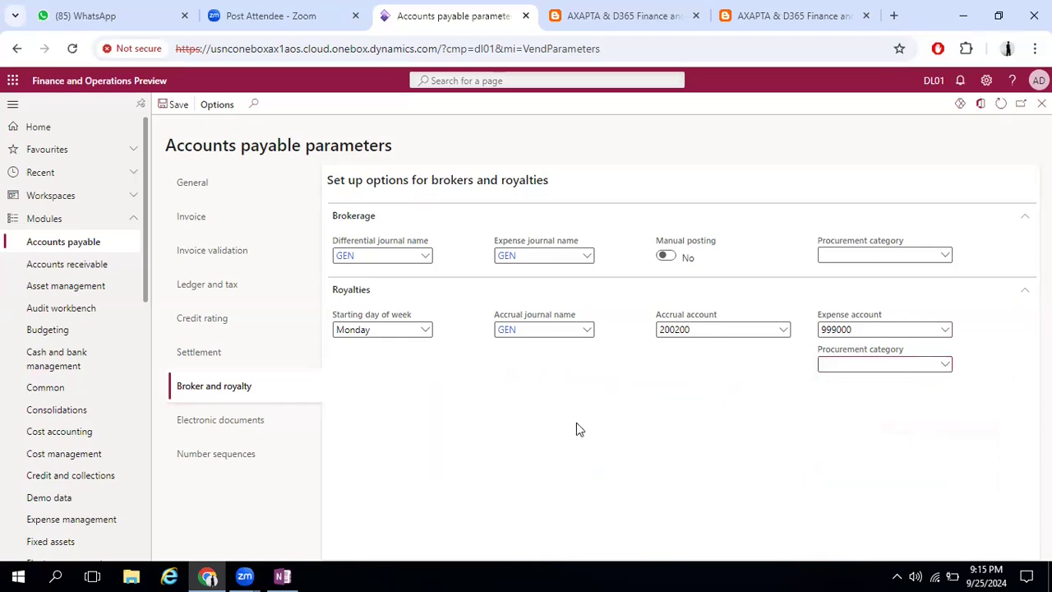
Open the Broker contracts page from the Broker and royalties entries of the Accounts payable module
{"action": "left_click", "coordinate": [60, 240]}
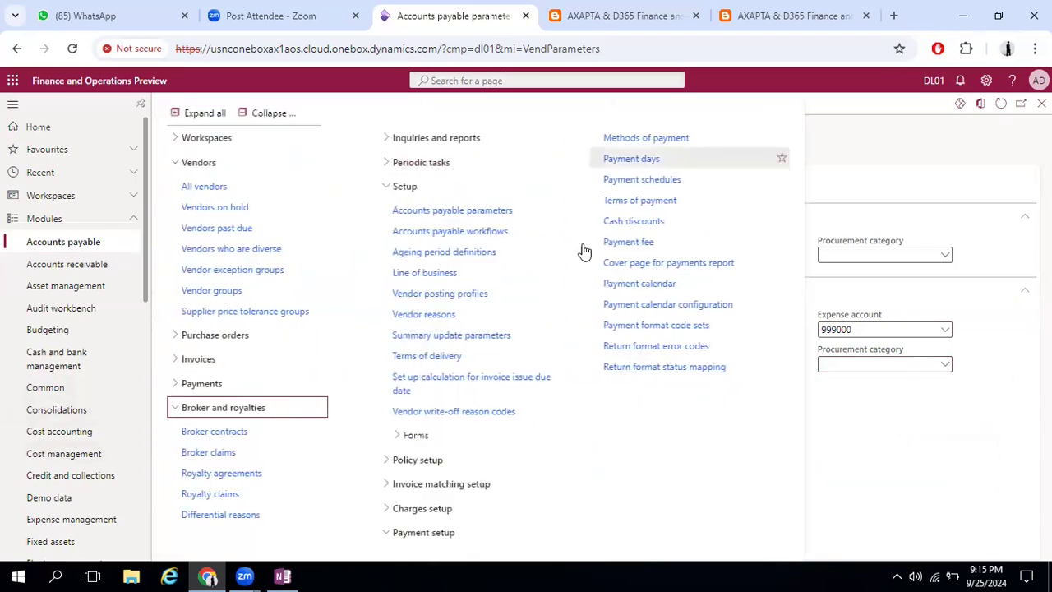
{"action": "left_click", "coordinate": [206, 431]}
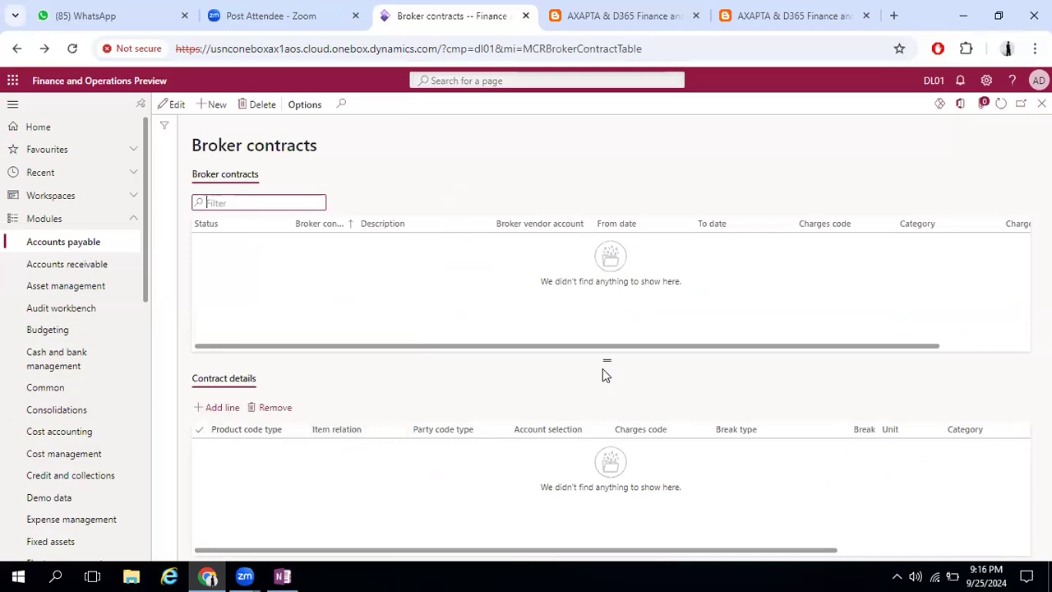
Open the Accounts payable parameters from the module's setup entries and go to the Settlement section
{"action": "left_click", "coordinate": [38, 241]}
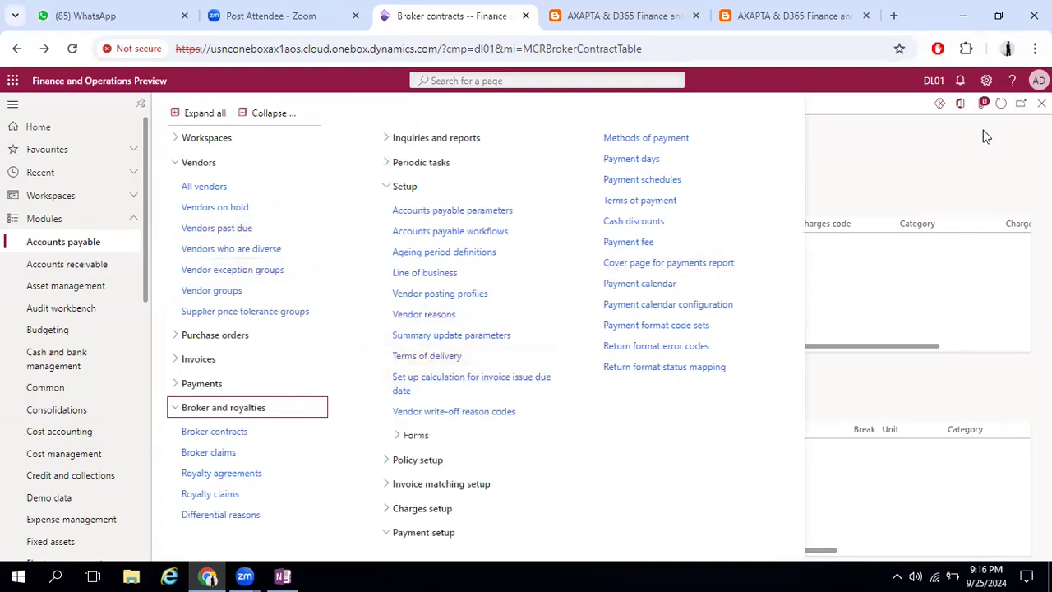
{"action": "left_click", "coordinate": [470, 210]}
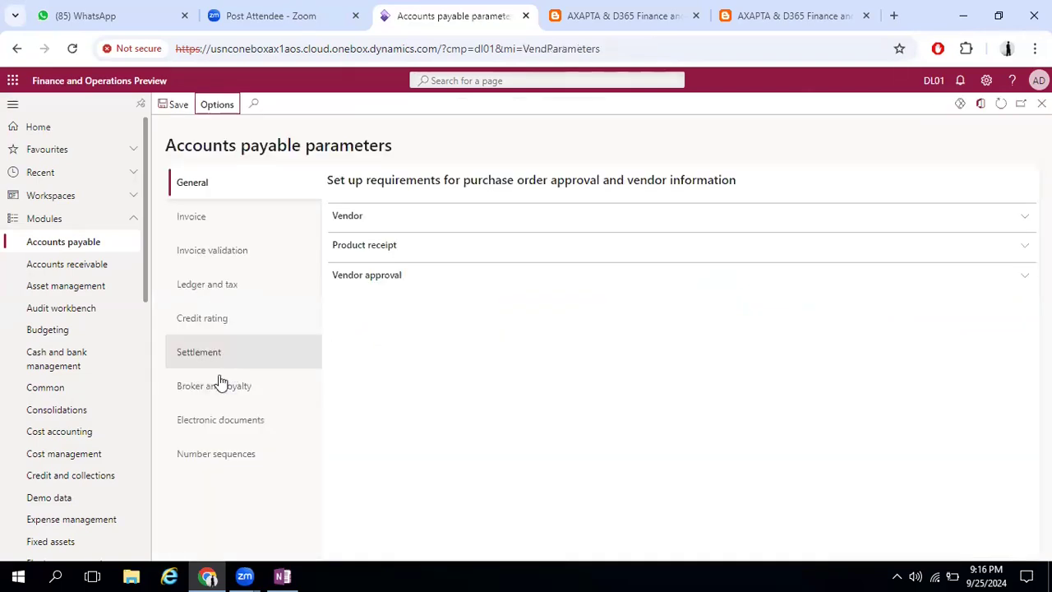
{"action": "left_click", "coordinate": [182, 355]}
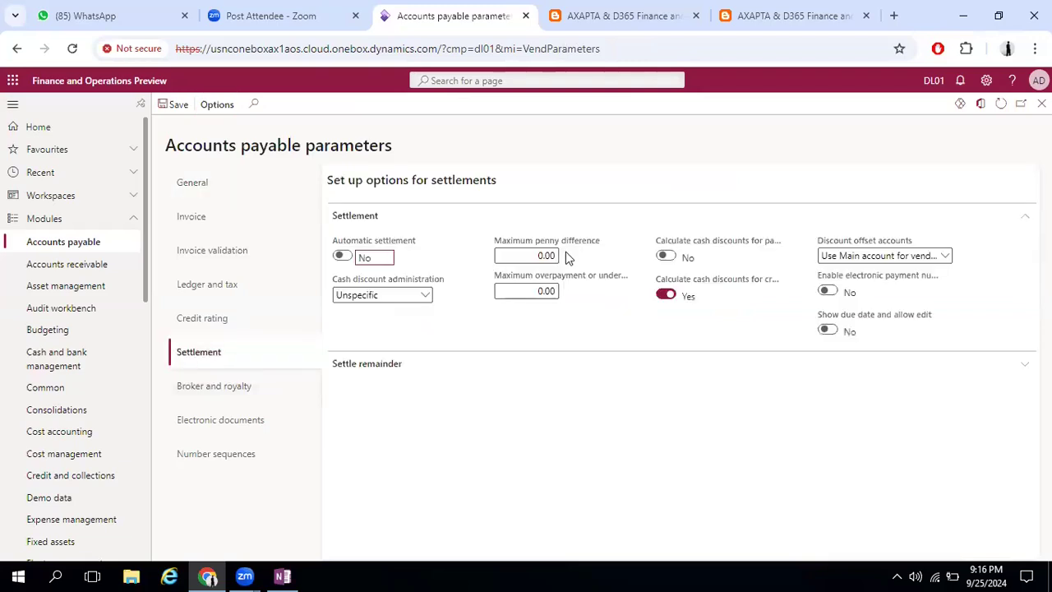
Switch to the OneNote page and add blank lines below the last sketch in the table cell
{"action": "left_click", "coordinate": [282, 575]}
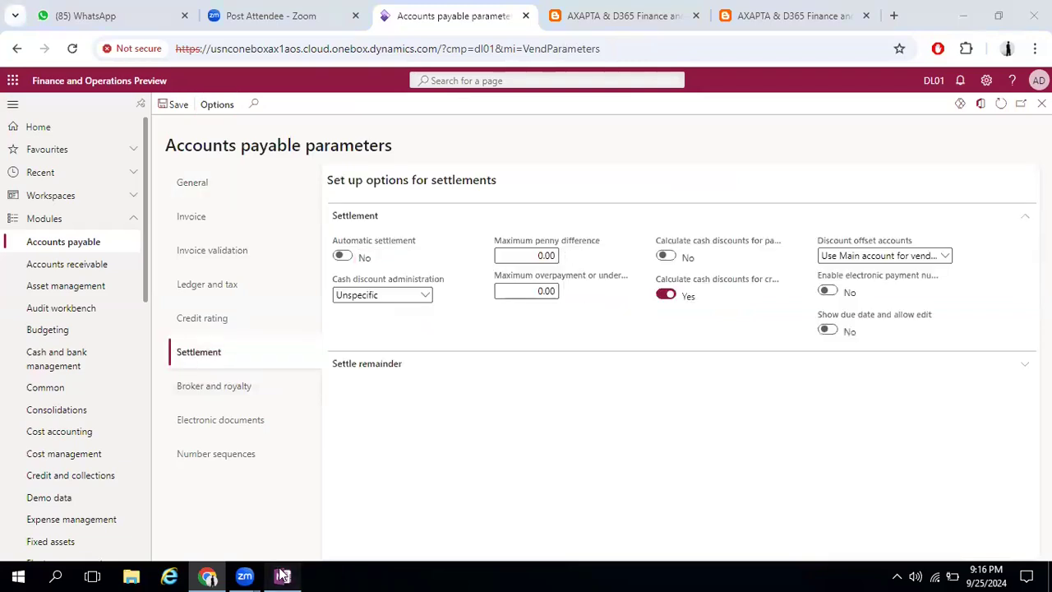
{"action": "left_click", "coordinate": [14, 69]}
{"action": "left_click", "coordinate": [360, 502]}
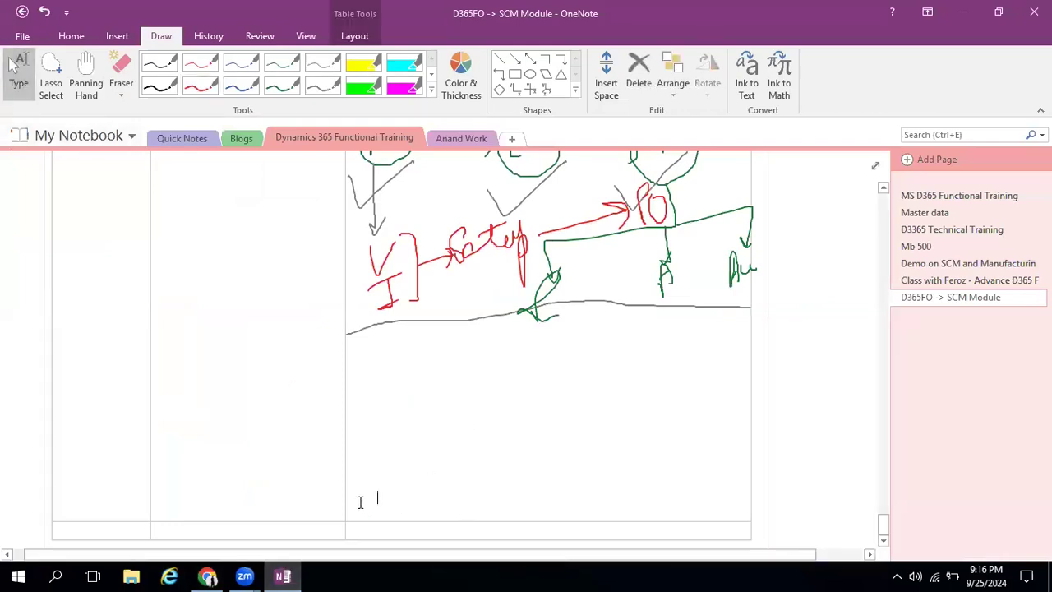
{"action": "key", "text": "Return"}
{"action": "key", "text": "Return"}
{"action": "key", "text": "Return"}
{"action": "key", "text": "Return"}
{"action": "key", "text": "Return"}
{"action": "key", "text": "Return"}
{"action": "key", "text": "Return"}
{"action": "key", "text": "Return"}
{"action": "key", "text": "Return"}
{"action": "key", "text": "Return"}
{"action": "key", "text": "Return"}
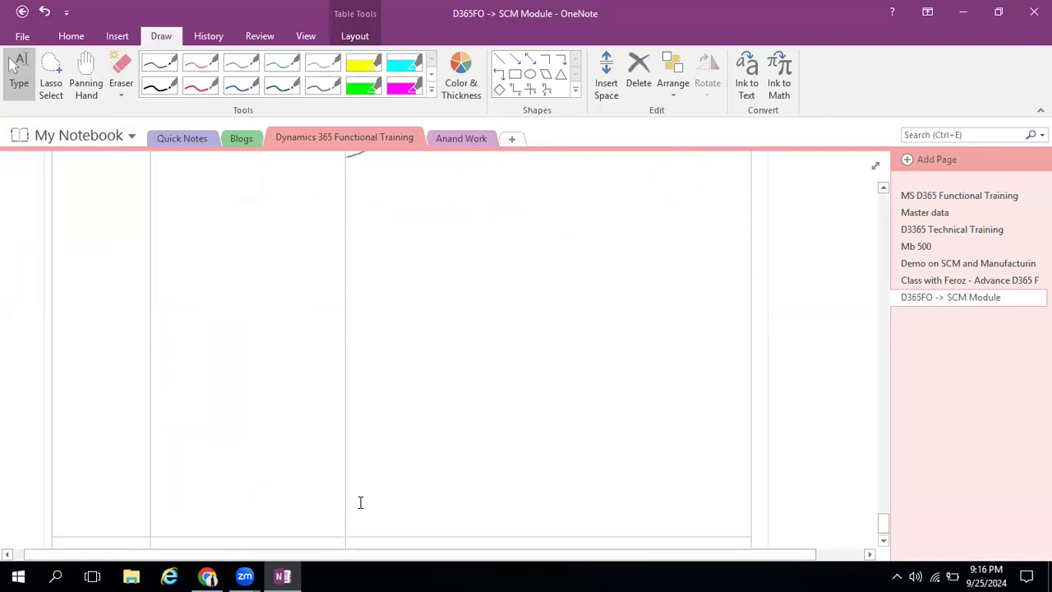
Handwrite "Invoice" in red ink with an arrow pointing to "Payment" in the empty space
{"action": "left_click", "coordinate": [194, 87]}
{"action": "mouse_move", "coordinate": [383, 171]}
{"action": "left_mouse_down"}
{"action": "mouse_move", "coordinate": [425, 197]}
{"action": "mouse_move", "coordinate": [442, 179]}
{"action": "mouse_move", "coordinate": [475, 190]}
{"action": "mouse_move", "coordinate": [635, 187]}
{"action": "mouse_move", "coordinate": [622, 209]}
{"action": "left_mouse_up"}
{"action": "mouse_move", "coordinate": [657, 174]}
{"action": "left_mouse_down"}
{"action": "mouse_move", "coordinate": [661, 207]}
{"action": "mouse_move", "coordinate": [659, 188]}
{"action": "mouse_move", "coordinate": [671, 208]}
{"action": "mouse_move", "coordinate": [686, 208]}
{"action": "mouse_move", "coordinate": [682, 252]}
{"action": "left_mouse_up"}
{"action": "mouse_move", "coordinate": [718, 197]}
{"action": "left_mouse_down"}
{"action": "mouse_move", "coordinate": [738, 196]}
{"action": "mouse_move", "coordinate": [743, 175]}
{"action": "left_mouse_up"}
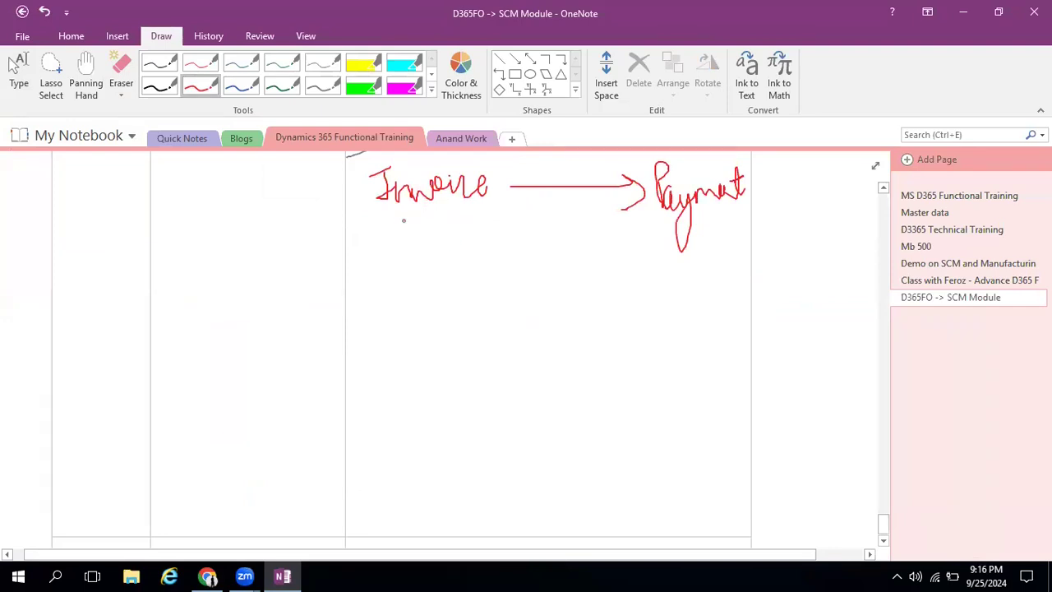
Write "SI" under Invoice in red and draw an elbow arrow from it to the letters "LP to VG"
{"action": "mouse_move", "coordinate": [397, 218]}
{"action": "left_mouse_down"}
{"action": "mouse_move", "coordinate": [428, 250]}
{"action": "mouse_move", "coordinate": [413, 345]}
{"action": "mouse_move", "coordinate": [497, 346]}
{"action": "left_mouse_up"}
{"action": "mouse_move", "coordinate": [483, 332]}
{"action": "left_mouse_down"}
{"action": "mouse_move", "coordinate": [501, 361]}
{"action": "mouse_move", "coordinate": [484, 380]}
{"action": "left_mouse_up"}
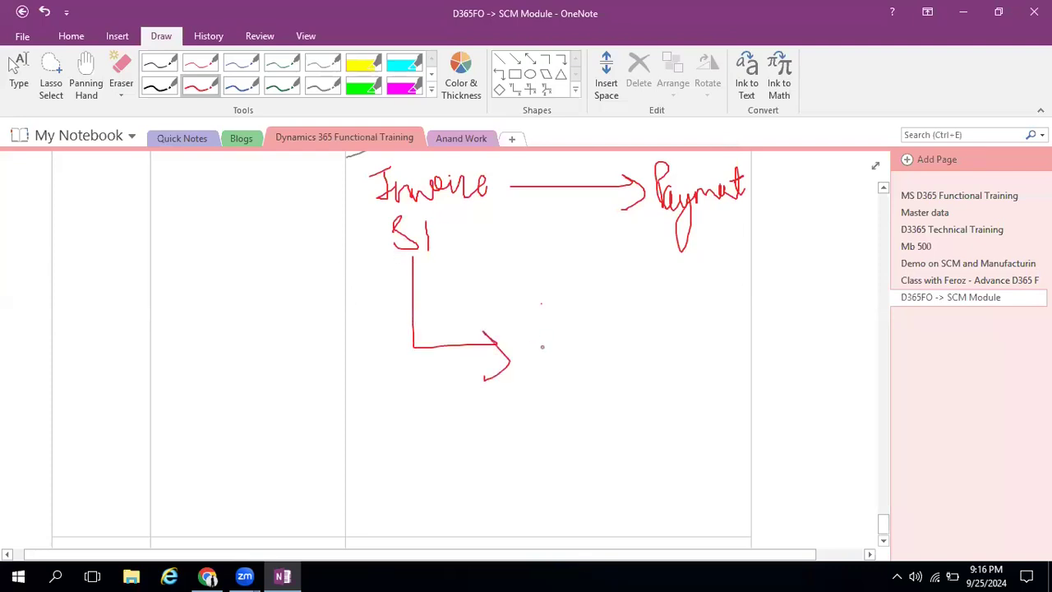
{"action": "left_click_drag", "start_coordinate": [541, 304], "coordinate": [570, 347]}
{"action": "mouse_move", "coordinate": [600, 351]}
{"action": "left_mouse_down"}
{"action": "mouse_move", "coordinate": [601, 371]}
{"action": "mouse_move", "coordinate": [622, 377]}
{"action": "mouse_move", "coordinate": [616, 360]}
{"action": "left_mouse_up"}
{"action": "left_click_drag", "start_coordinate": [639, 376], "coordinate": [659, 370]}
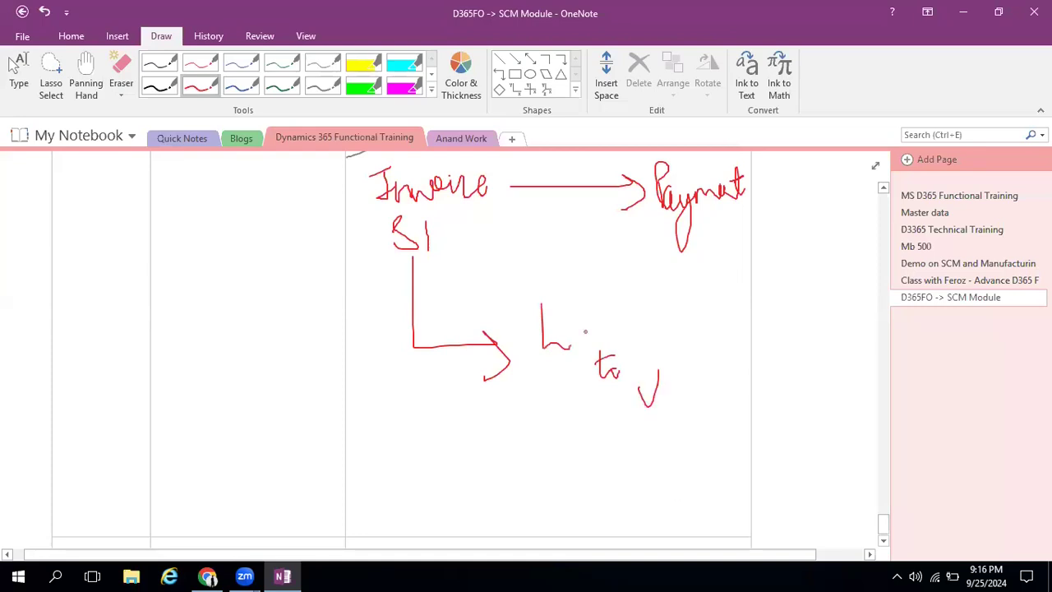
{"action": "left_click_drag", "start_coordinate": [583, 318], "coordinate": [584, 349]}
{"action": "left_click_drag", "start_coordinate": [589, 320], "coordinate": [594, 338]}
{"action": "left_click_drag", "start_coordinate": [690, 383], "coordinate": [687, 394]}
Draw a red arrow turning back from Payment, a tick mark under the main arrow, and the letters "BG" below
{"action": "mouse_move", "coordinate": [700, 212]}
{"action": "left_mouse_down"}
{"action": "mouse_move", "coordinate": [640, 244]}
{"action": "mouse_move", "coordinate": [642, 266]}
{"action": "left_mouse_up"}
{"action": "left_click_drag", "start_coordinate": [503, 233], "coordinate": [530, 216]}
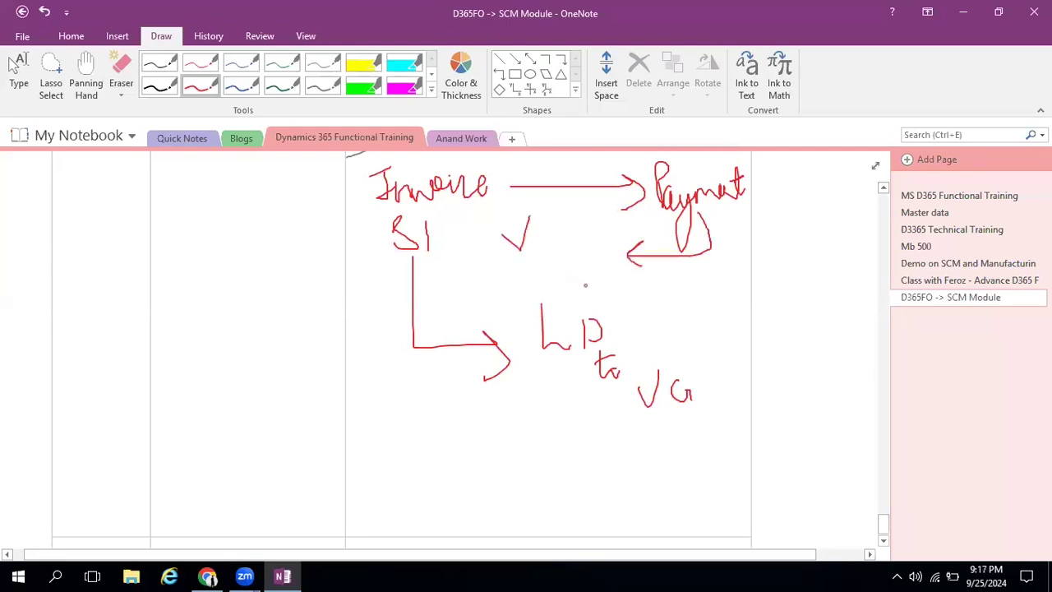
{"action": "left_click_drag", "start_coordinate": [602, 265], "coordinate": [608, 291]}
{"action": "left_click_drag", "start_coordinate": [541, 242], "coordinate": [539, 261]}
{"action": "left_click_drag", "start_coordinate": [646, 286], "coordinate": [654, 296]}
Enclose the Invoice-to-Payment flow and the SI branch in separate red loops
{"action": "left_click_drag", "start_coordinate": [359, 161], "coordinate": [357, 197]}
{"action": "mouse_move", "coordinate": [679, 310]}
{"action": "left_mouse_down"}
{"action": "mouse_move", "coordinate": [786, 211]}
{"action": "mouse_move", "coordinate": [526, 151]}
{"action": "mouse_move", "coordinate": [358, 162]}
{"action": "left_mouse_up"}
{"action": "mouse_move", "coordinate": [442, 216]}
{"action": "left_mouse_down"}
{"action": "mouse_move", "coordinate": [356, 251]}
{"action": "mouse_move", "coordinate": [538, 427]}
{"action": "mouse_move", "coordinate": [714, 422]}
{"action": "mouse_move", "coordinate": [524, 301]}
{"action": "mouse_move", "coordinate": [436, 218]}
{"action": "left_mouse_up"}
Label the upper loop "1" and the lower loop "2" in green ink, joined by a double-headed arrow
{"action": "left_click", "coordinate": [282, 83]}
{"action": "left_click_drag", "start_coordinate": [573, 197], "coordinate": [580, 231]}
{"action": "mouse_move", "coordinate": [444, 291]}
{"action": "left_mouse_down"}
{"action": "mouse_move", "coordinate": [449, 312]}
{"action": "mouse_move", "coordinate": [564, 216]}
{"action": "left_mouse_up"}
{"action": "left_click_drag", "start_coordinate": [468, 261], "coordinate": [488, 283]}
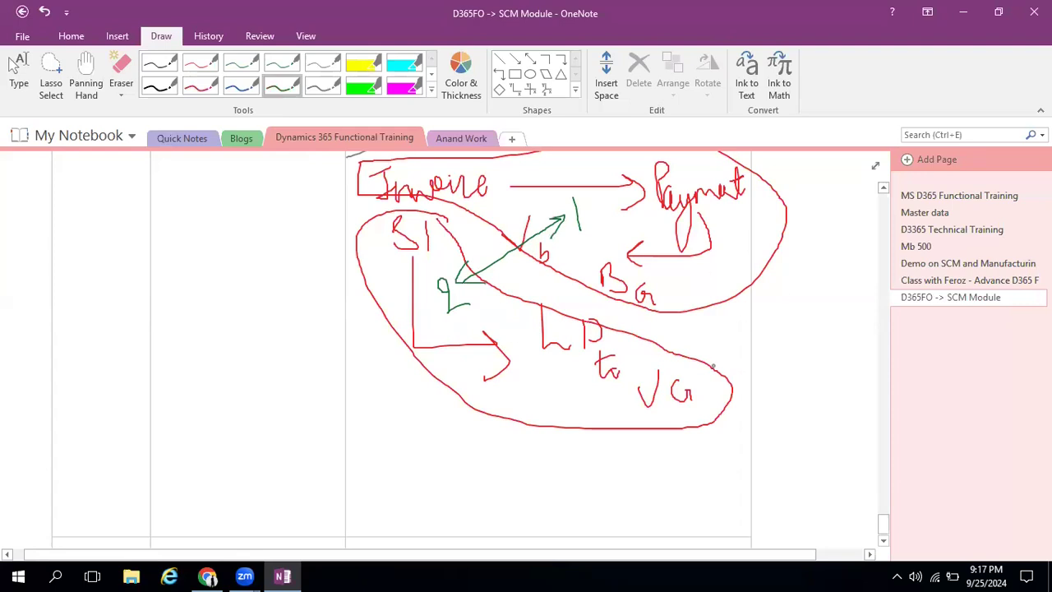
Return to the Settlement parameters and set the maximum penny difference and the maximum overpayment or underpayment to 1.00
{"action": "left_click", "coordinate": [963, 12]}
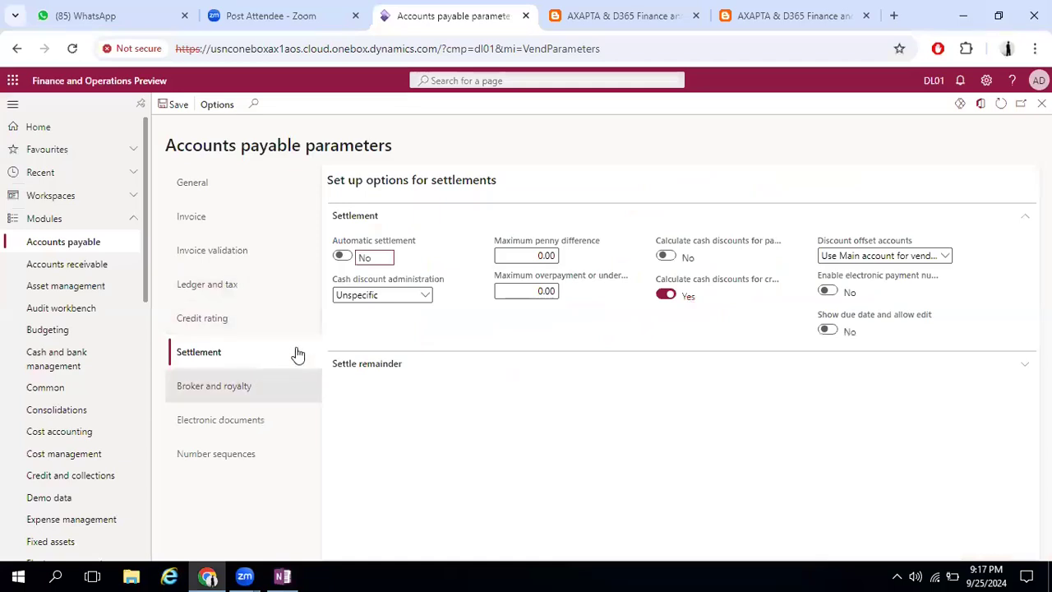
{"action": "mouse_move", "coordinate": [362, 247]}
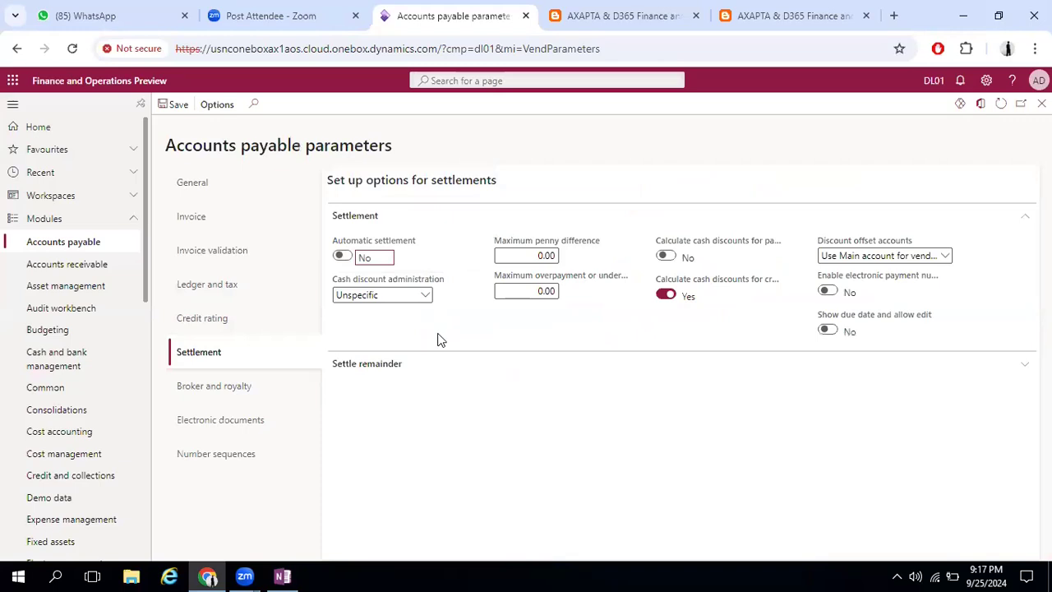
{"action": "left_click", "coordinate": [527, 253]}
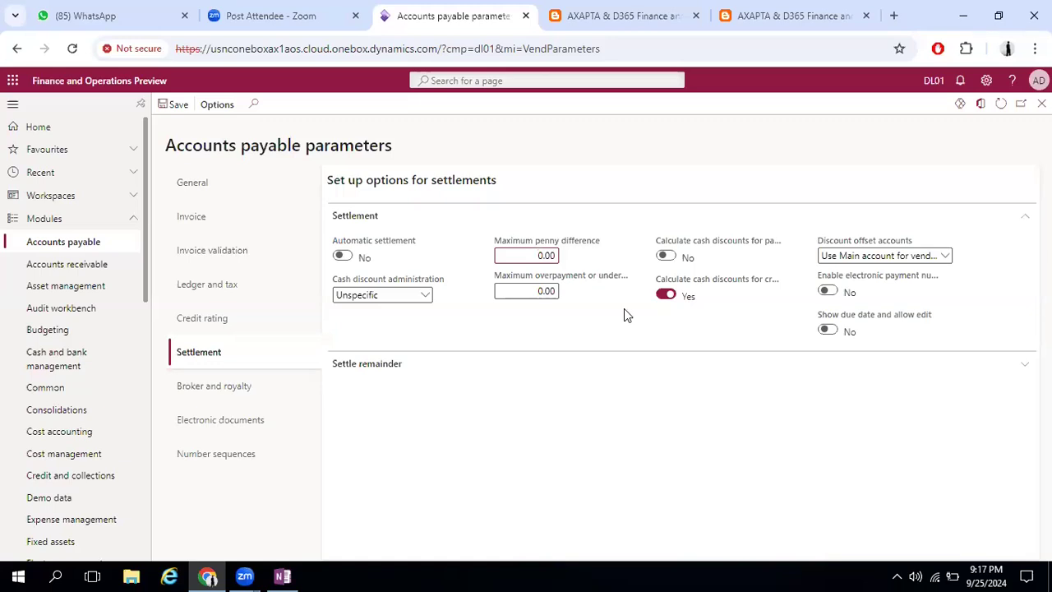
{"action": "type", "text": "1"}
{"action": "key", "text": "Tab"}
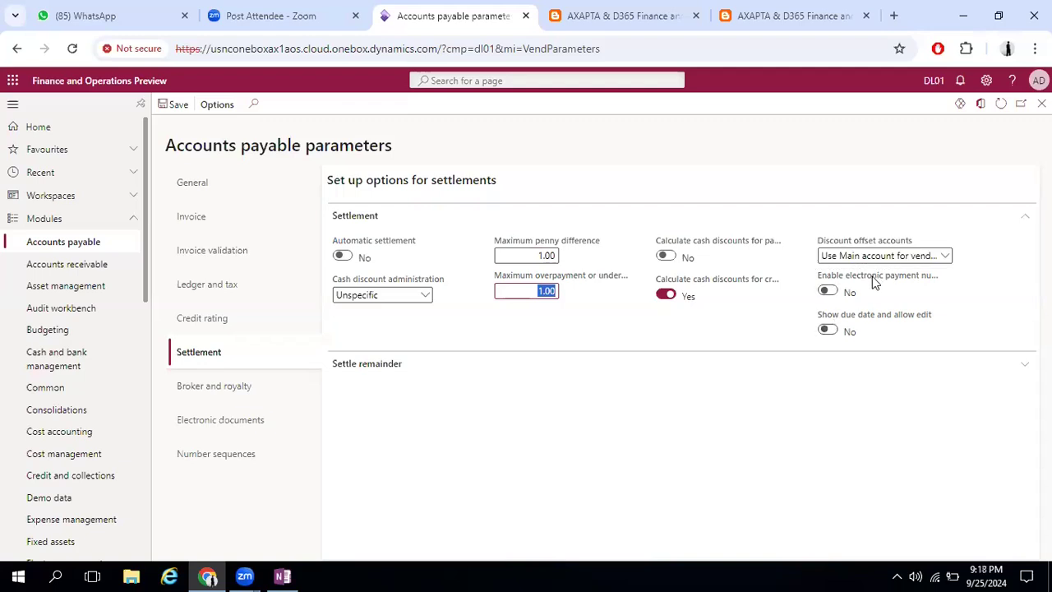
Switch the Enable electronic payment number option on and back off
{"action": "mouse_move", "coordinate": [875, 281]}
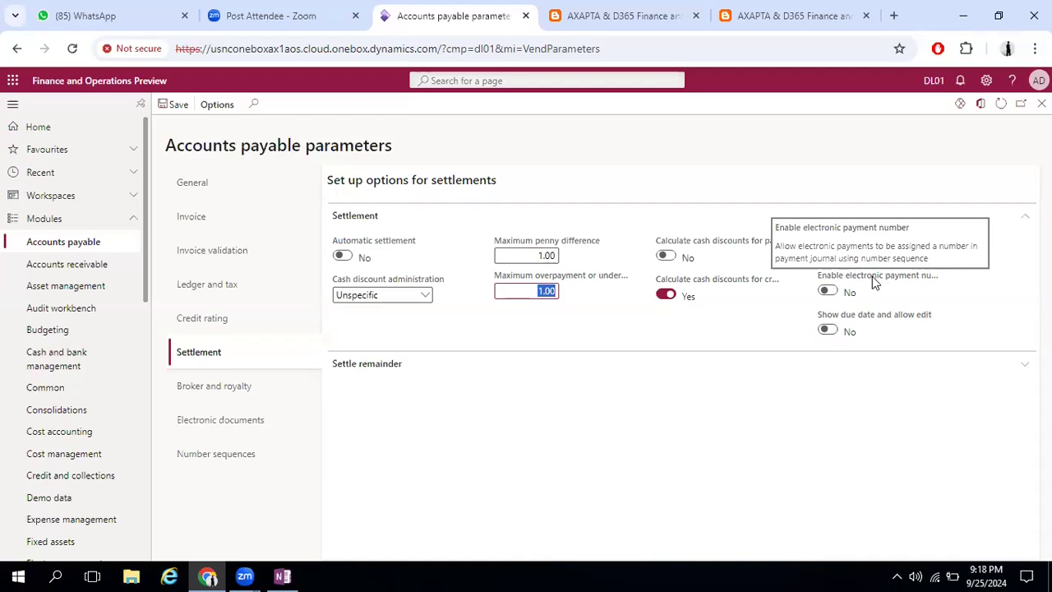
{"action": "left_click", "coordinate": [828, 291]}
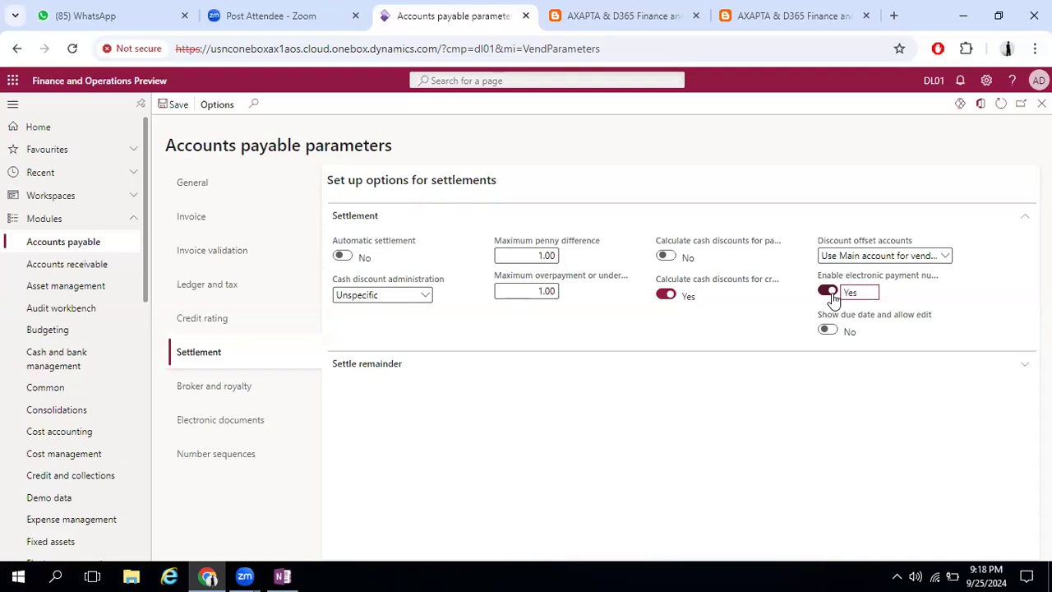
{"action": "left_click", "coordinate": [828, 292]}
Expand Settle remainder, enable Show due date and allow edit, and choose to update all existing transactions
{"action": "left_click", "coordinate": [715, 365]}
{"action": "left_click", "coordinate": [830, 330]}
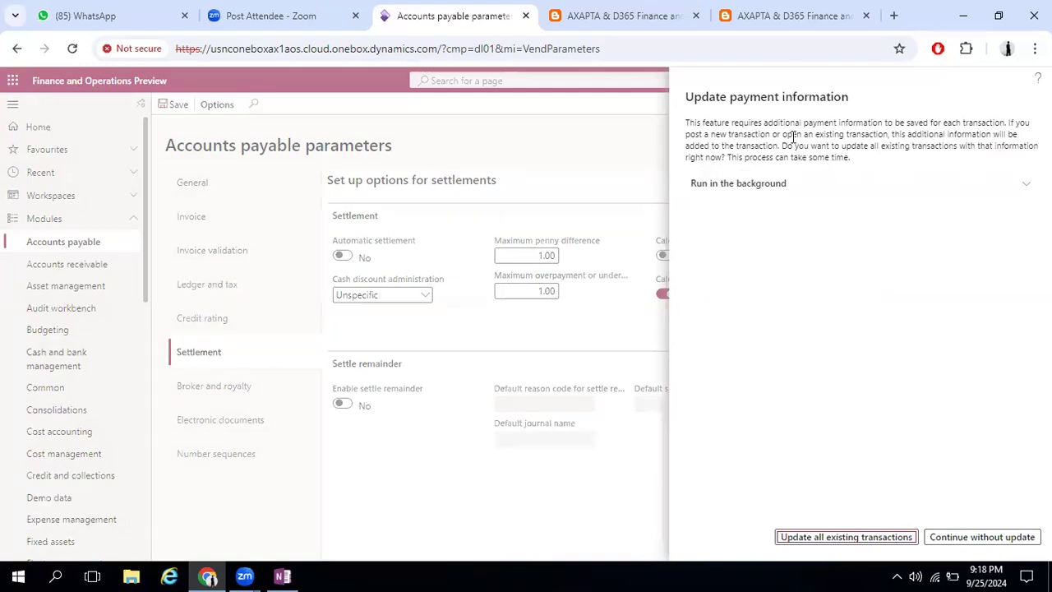
{"action": "left_click", "coordinate": [774, 460]}
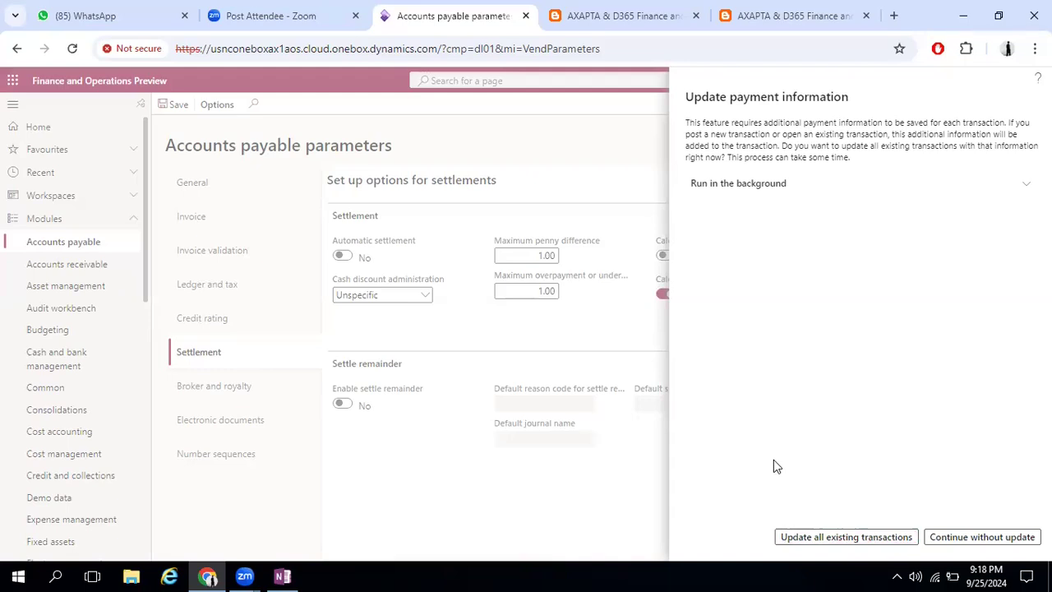
{"action": "left_click", "coordinate": [896, 538]}
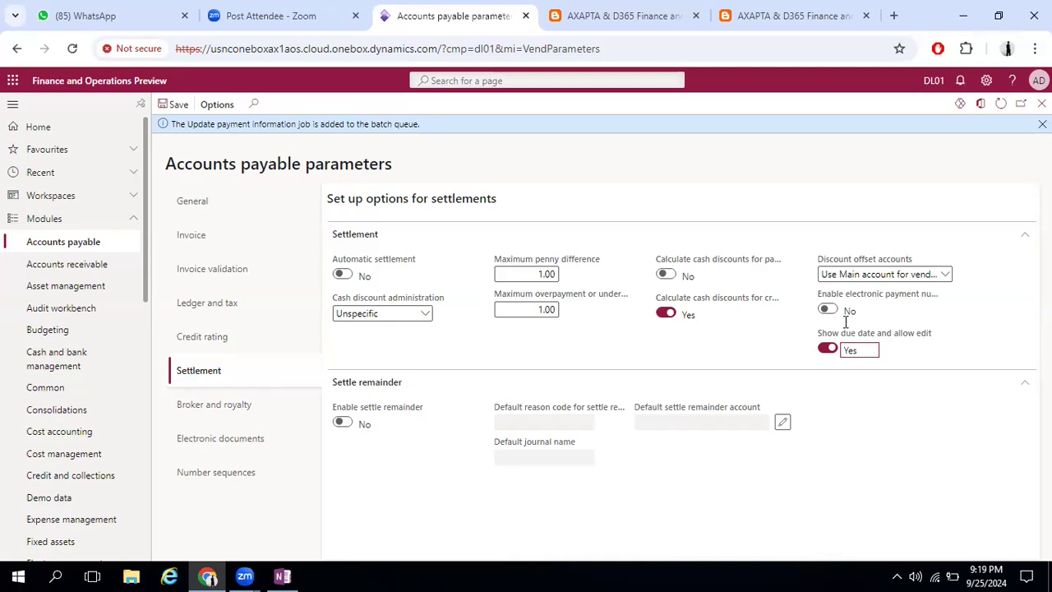
Try enabling settle remainder and look through the choices for its default journal name
{"action": "left_click", "coordinate": [346, 422]}
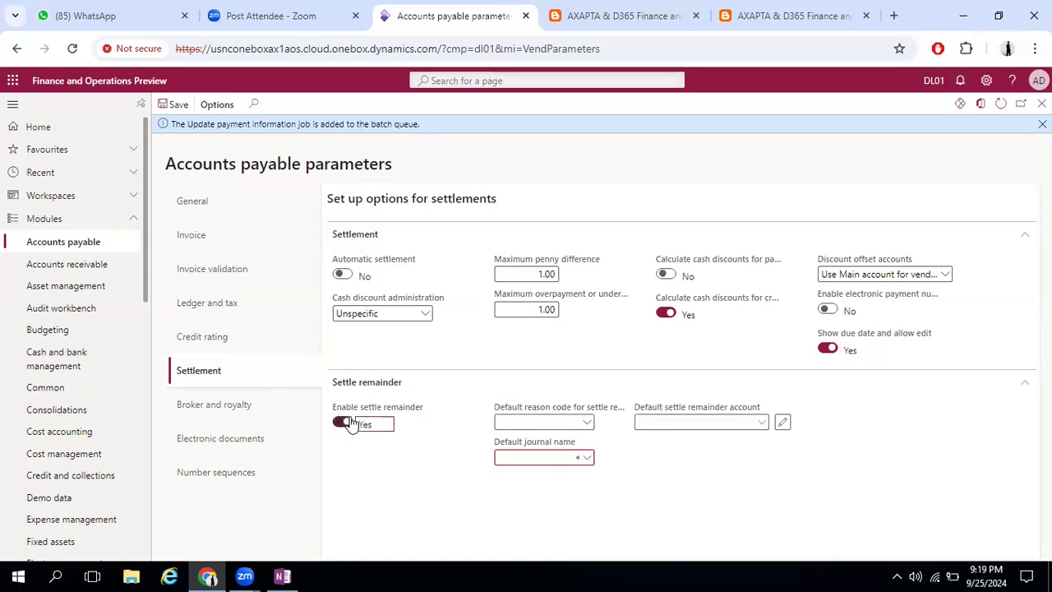
{"action": "left_click", "coordinate": [587, 458]}
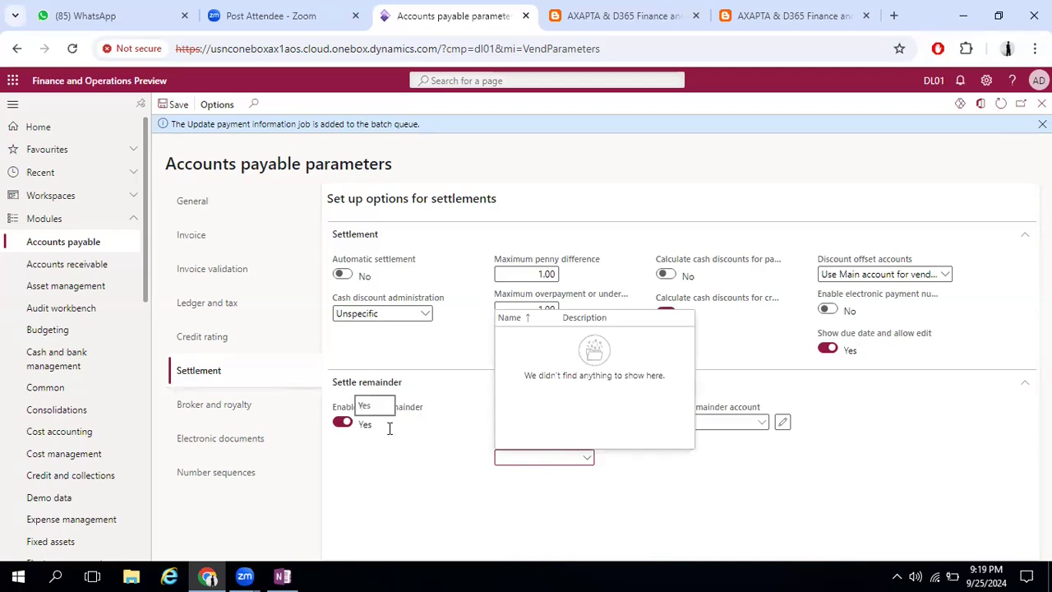
{"action": "left_click", "coordinate": [369, 448]}
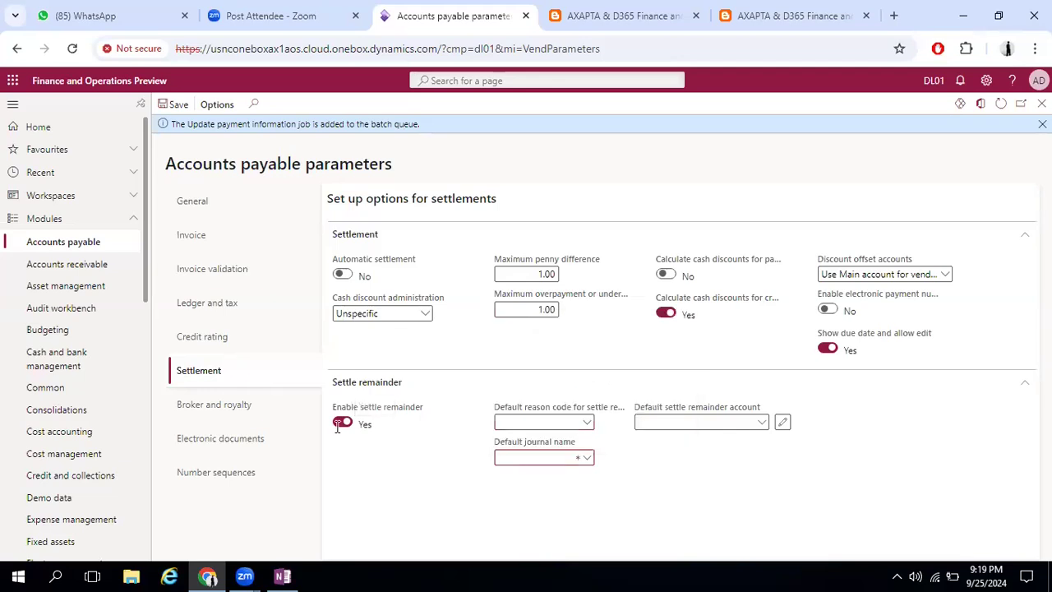
{"action": "left_click", "coordinate": [342, 423]}
Switch to OneNote and handwrite "200 USD" in green with an arrow to "195 $" below the red loops
{"action": "left_click", "coordinate": [282, 575]}
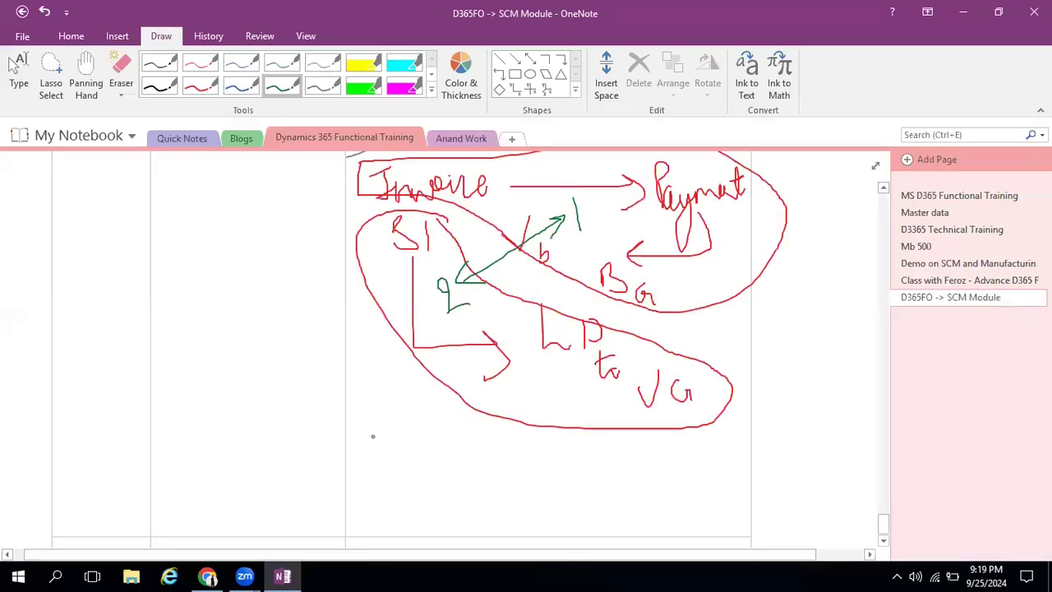
{"action": "mouse_move", "coordinate": [371, 432]}
{"action": "left_mouse_down"}
{"action": "mouse_move", "coordinate": [370, 462]}
{"action": "mouse_move", "coordinate": [457, 430]}
{"action": "mouse_move", "coordinate": [466, 457]}
{"action": "mouse_move", "coordinate": [485, 452]}
{"action": "left_mouse_up"}
{"action": "mouse_move", "coordinate": [427, 467]}
{"action": "left_mouse_down"}
{"action": "mouse_move", "coordinate": [444, 485]}
{"action": "mouse_move", "coordinate": [530, 477]}
{"action": "mouse_move", "coordinate": [521, 463]}
{"action": "mouse_move", "coordinate": [562, 498]}
{"action": "left_mouse_up"}
{"action": "left_click_drag", "start_coordinate": [586, 458], "coordinate": [582, 487]}
{"action": "left_click_drag", "start_coordinate": [608, 457], "coordinate": [595, 485]}
{"action": "mouse_move", "coordinate": [622, 447]}
{"action": "left_mouse_down"}
{"action": "mouse_move", "coordinate": [624, 470]}
{"action": "mouse_move", "coordinate": [633, 452]}
{"action": "mouse_move", "coordinate": [615, 485]}
{"action": "mouse_move", "coordinate": [630, 508]}
{"action": "left_mouse_up"}
{"action": "left_click_drag", "start_coordinate": [375, 464], "coordinate": [391, 461]}
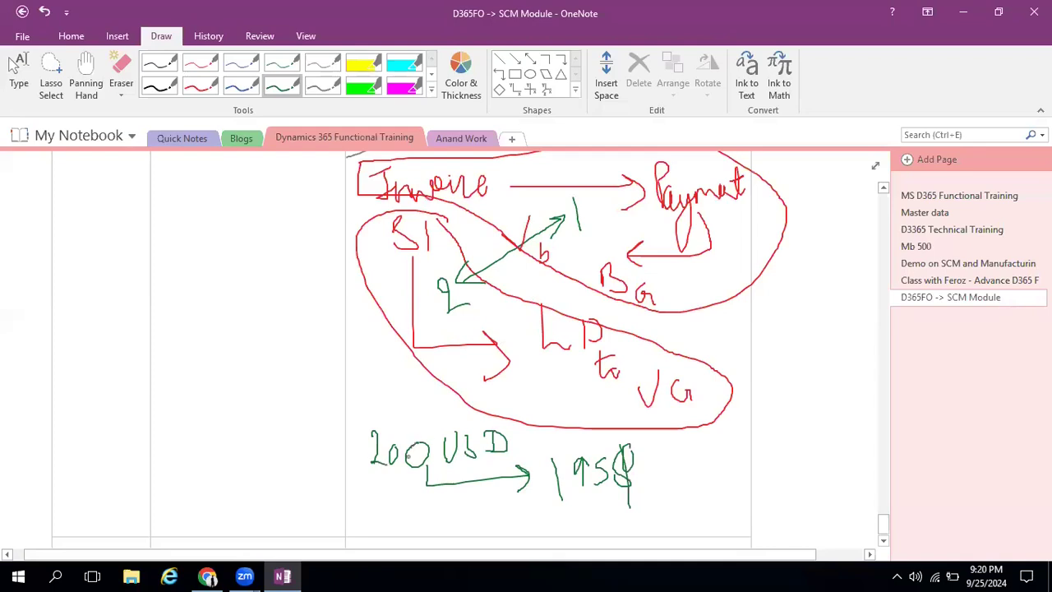
Return to the Settlement parameters and leave Enable settle remainder set to No
{"action": "left_click", "coordinate": [962, 10]}
{"action": "left_click", "coordinate": [341, 424]}
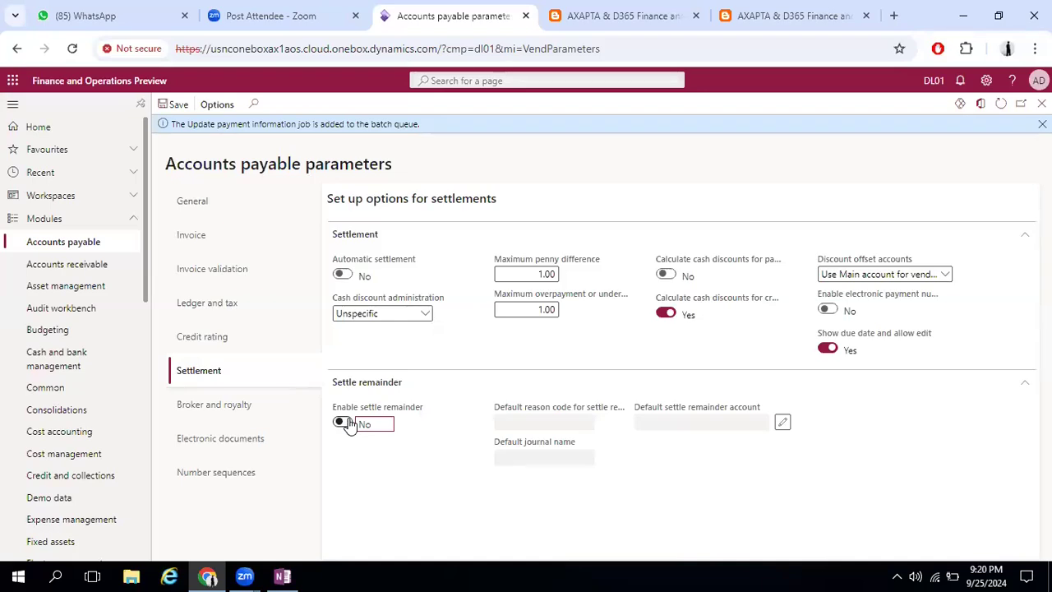
Set the credit limit type to Balance in the Credit rating section and review the other available types
{"action": "left_click", "coordinate": [216, 336]}
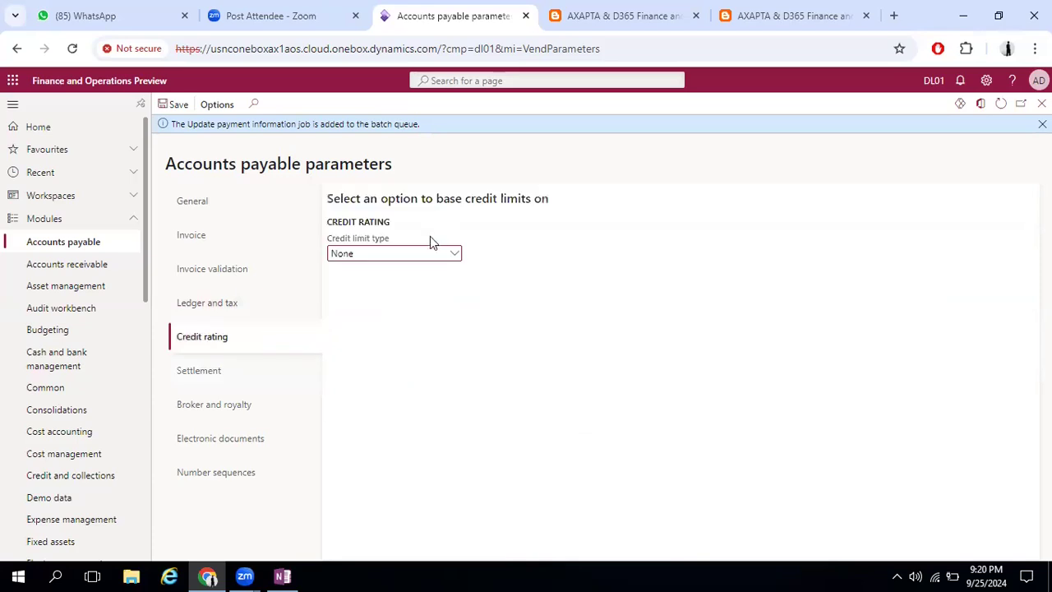
{"action": "left_click", "coordinate": [457, 254]}
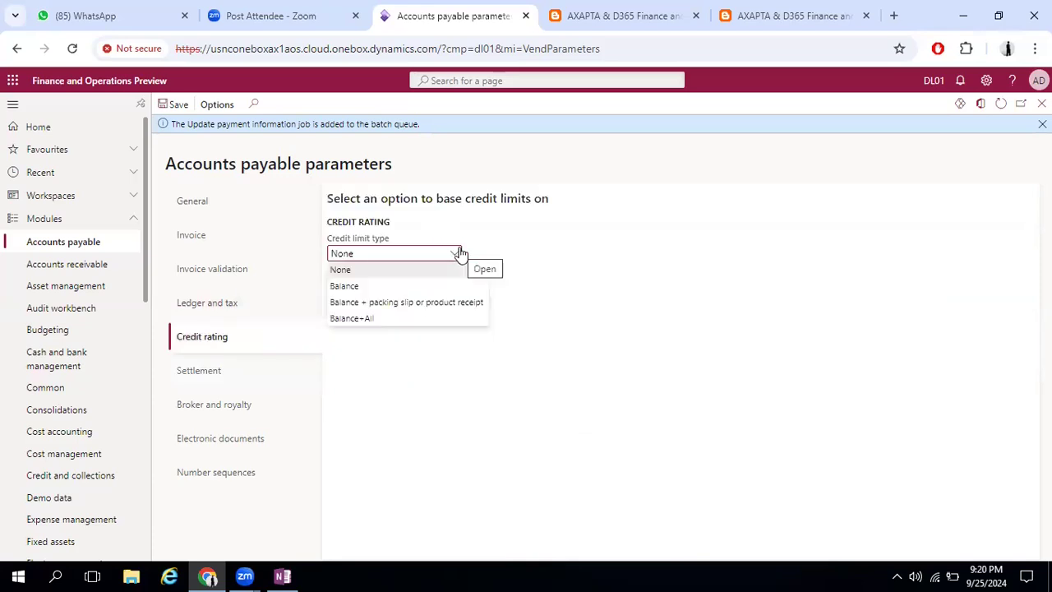
{"action": "left_click", "coordinate": [408, 287]}
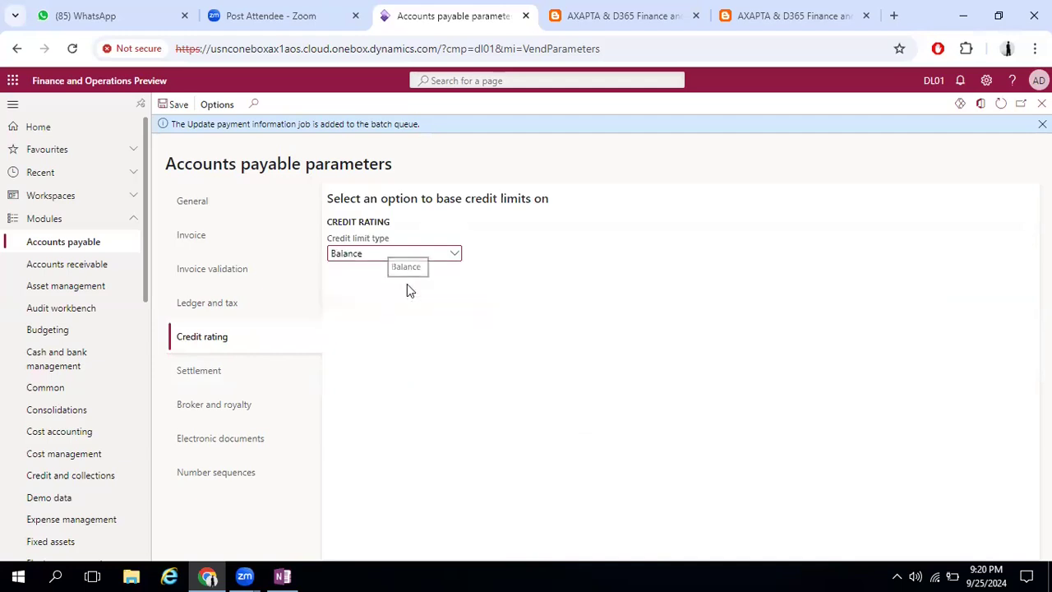
{"action": "left_click", "coordinate": [454, 256]}
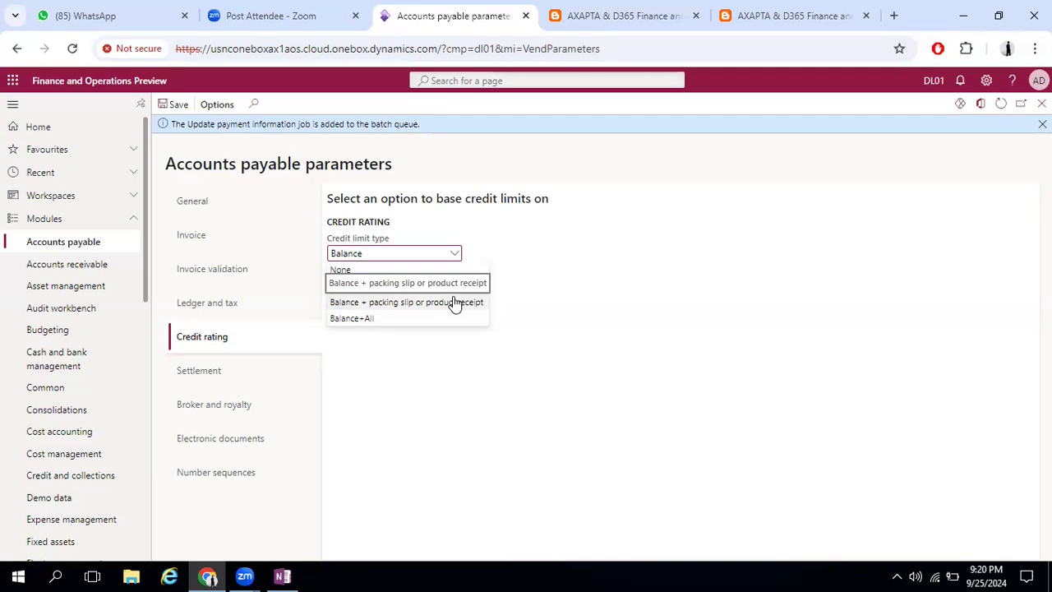
{"action": "left_click", "coordinate": [388, 252]}
Go to the Ledger and tax section and open the Vendor posting profiles page from the Posting profile field
{"action": "left_click", "coordinate": [246, 304]}
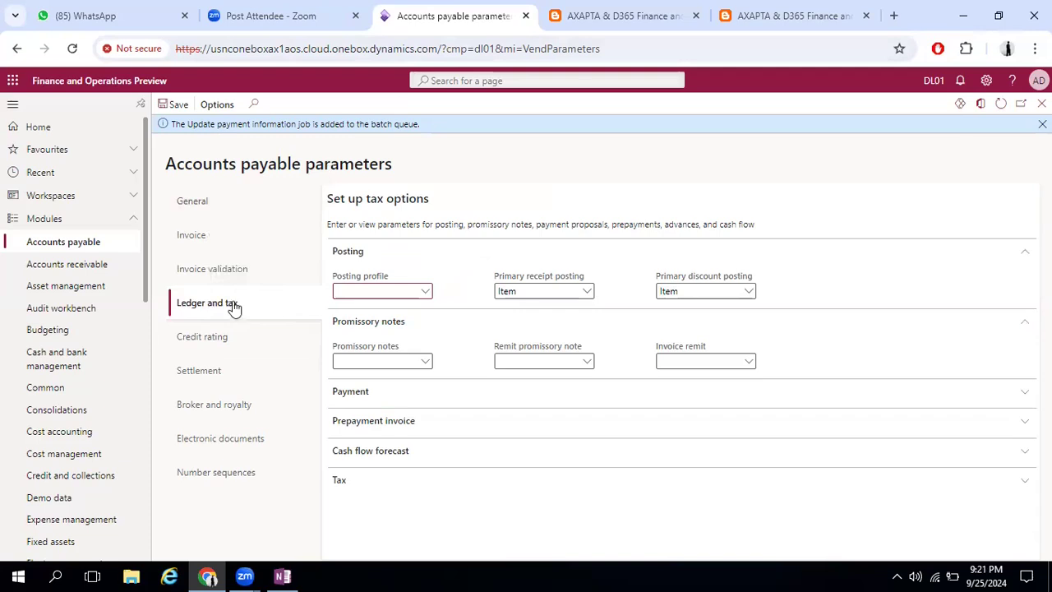
{"action": "left_click", "coordinate": [425, 292]}
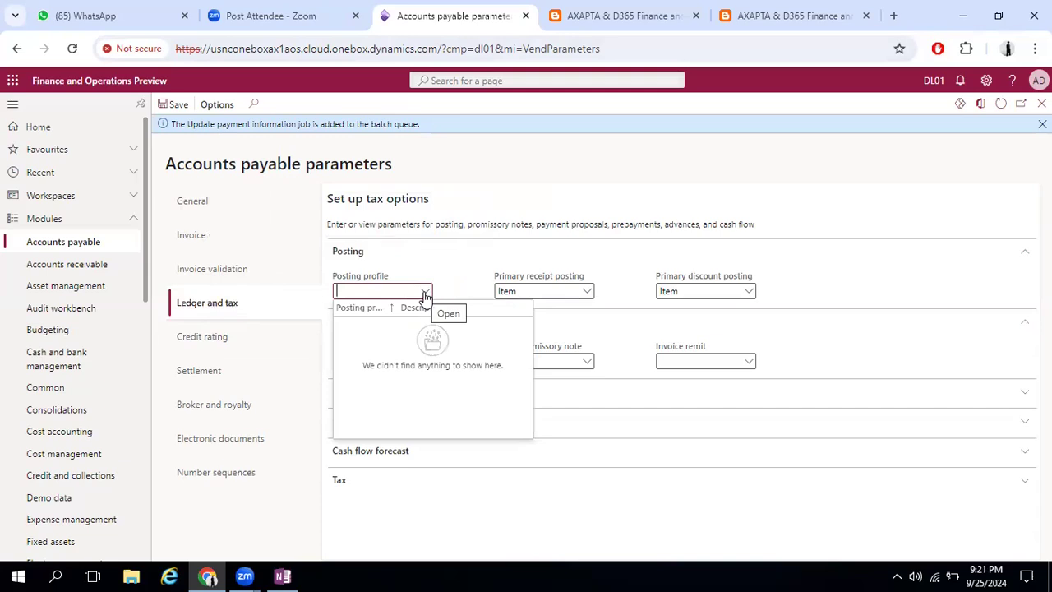
{"action": "right_click", "coordinate": [425, 296]}
{"action": "left_click", "coordinate": [453, 360]}
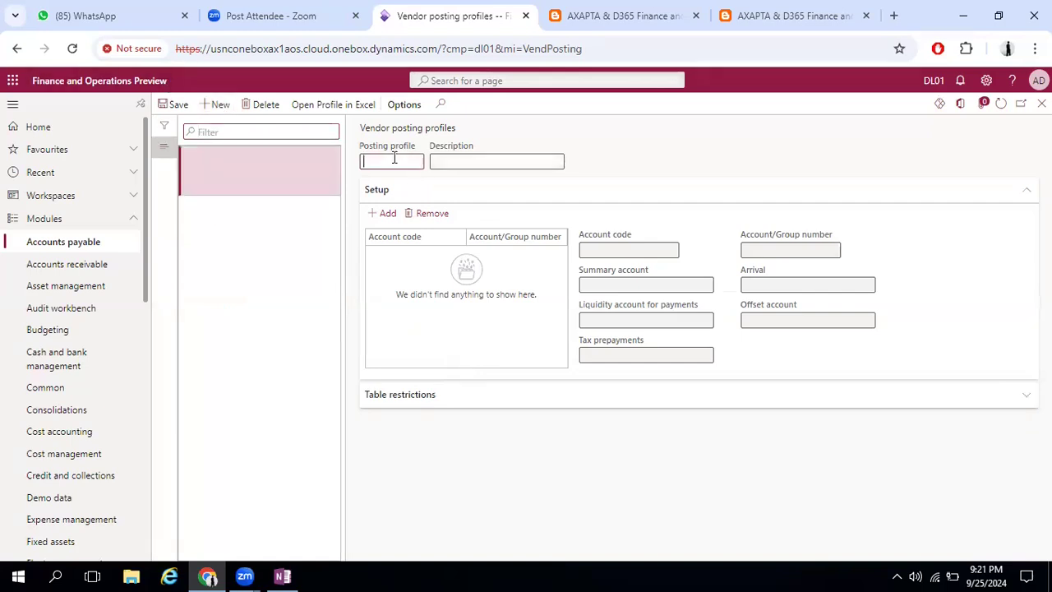
Create a vendor posting profile named STD with the description Standard and save it
{"action": "type", "text": "TD"}
{"action": "key", "text": "Tab"}
{"action": "type", "text": "Standard"}
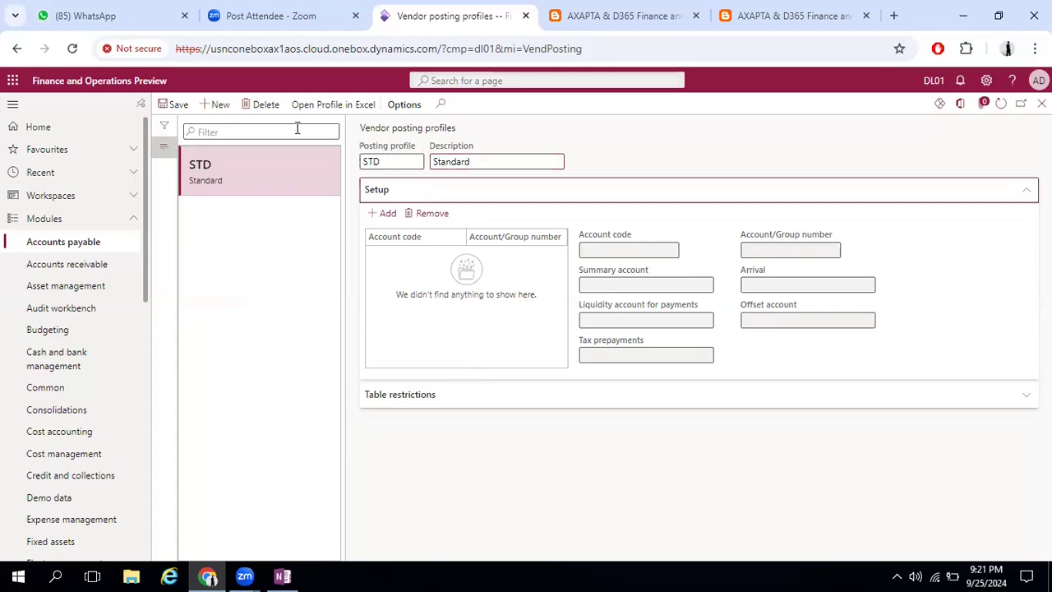
{"action": "left_click", "coordinate": [178, 107]}
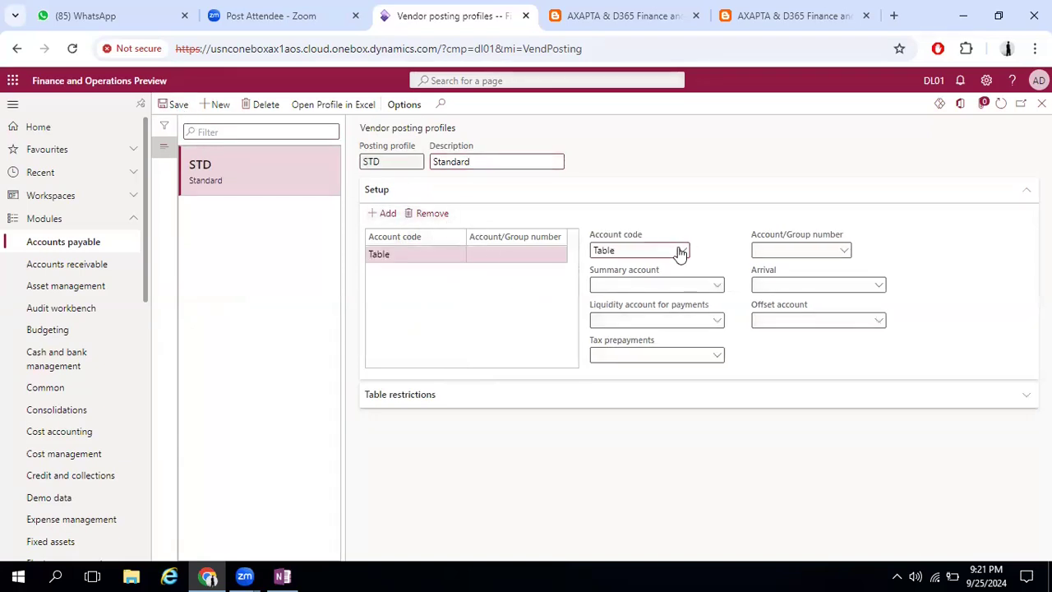
Set the setup line's account code to Table and its account number to the Apple information center vendor
{"action": "left_click", "coordinate": [681, 251]}
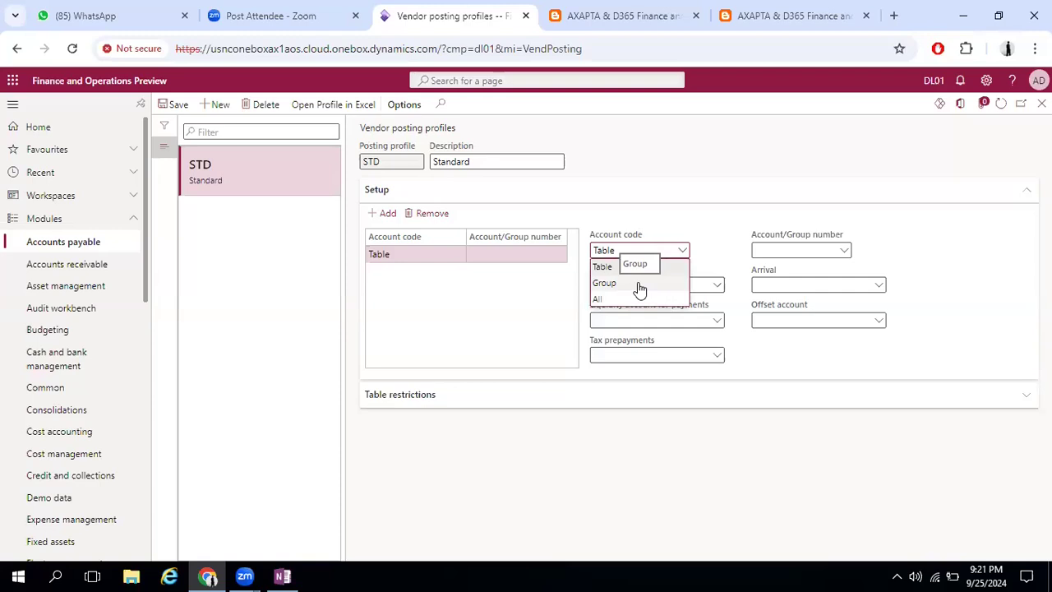
{"action": "left_click", "coordinate": [639, 284]}
{"action": "left_click", "coordinate": [682, 250]}
{"action": "left_click", "coordinate": [641, 268]}
{"action": "left_click", "coordinate": [843, 250]}
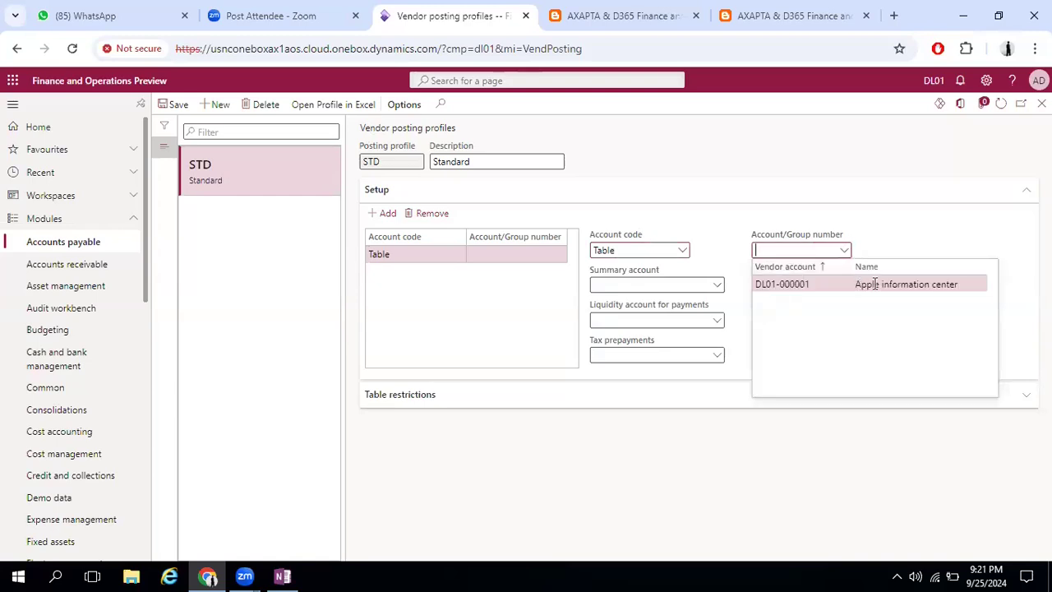
{"action": "left_click", "coordinate": [782, 286]}
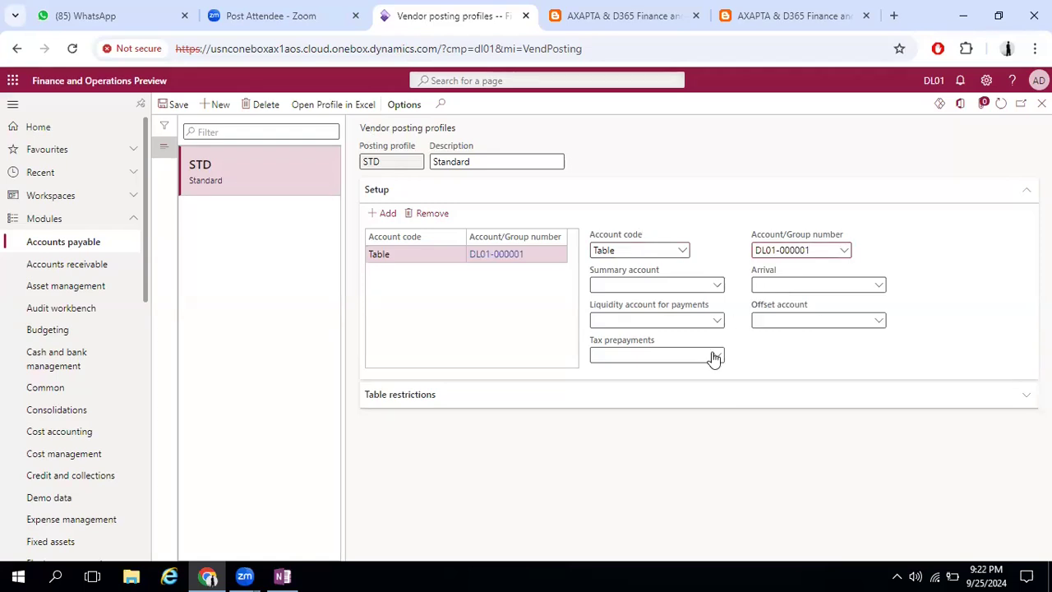
Look up accounts matching "account" and set the Table line's summary account to 200100, Accounts Payable - Domestic
{"action": "left_click", "coordinate": [717, 286]}
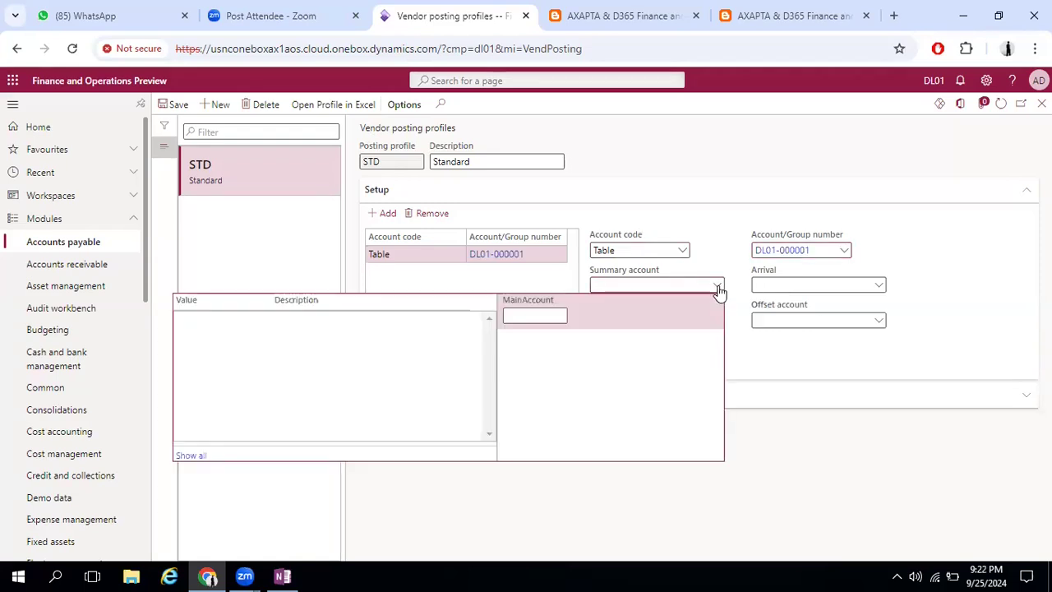
{"action": "left_click", "coordinate": [531, 318]}
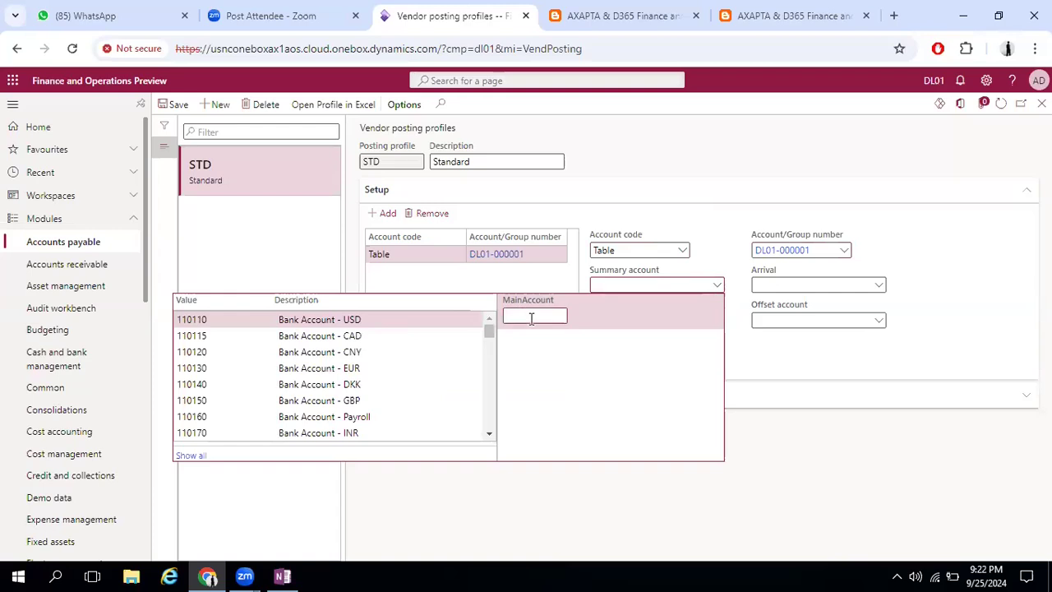
{"action": "type", "text": "account"}
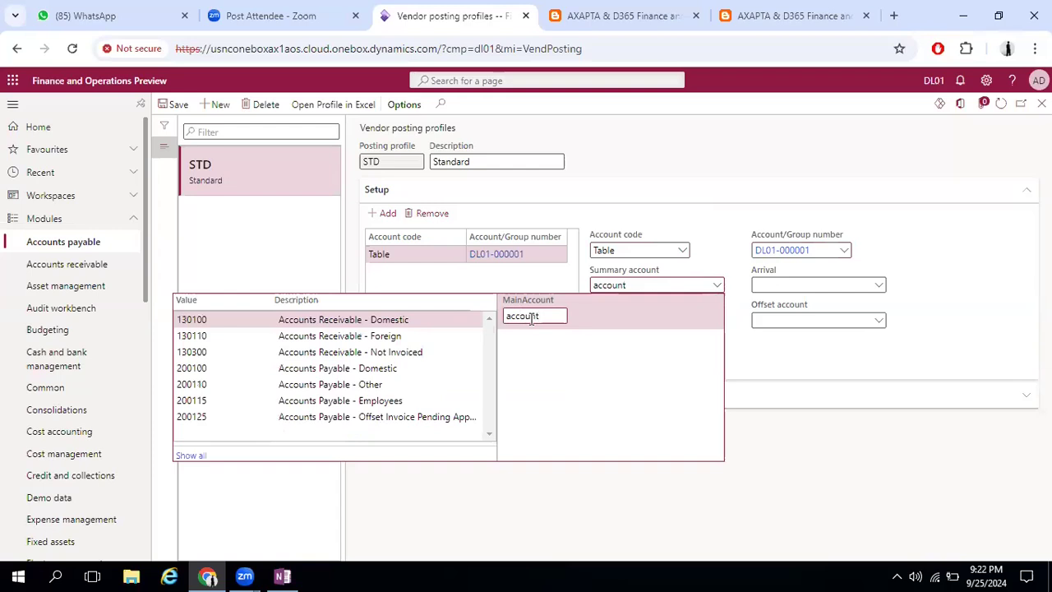
{"action": "left_click", "coordinate": [377, 368]}
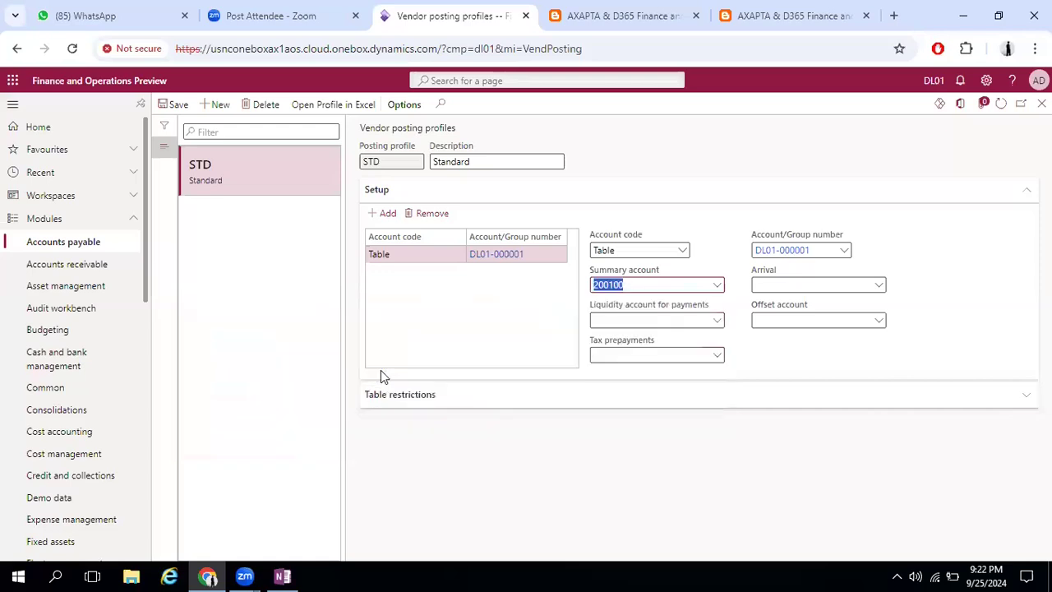
{"action": "left_click", "coordinate": [682, 304]}
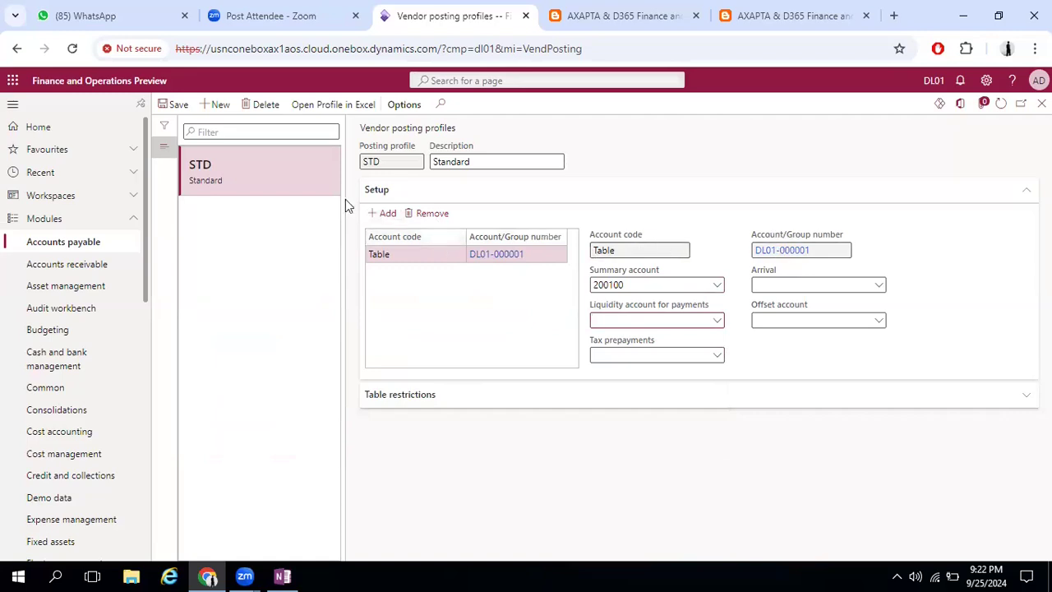
Add a setup line with account code Group for the DOMESTIC vendor group
{"action": "left_click", "coordinate": [383, 213]}
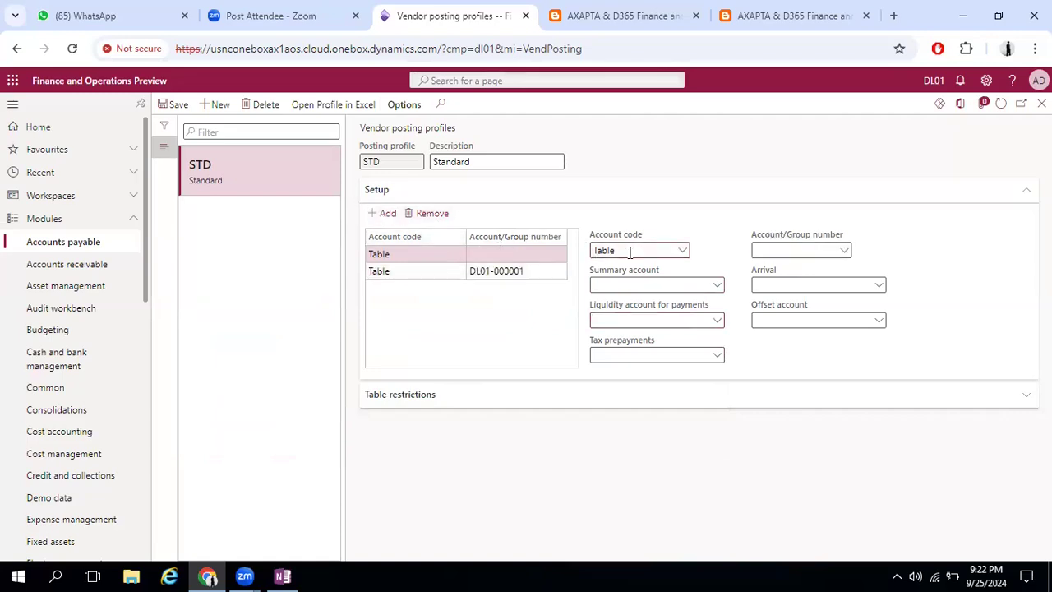
{"action": "left_click", "coordinate": [687, 250]}
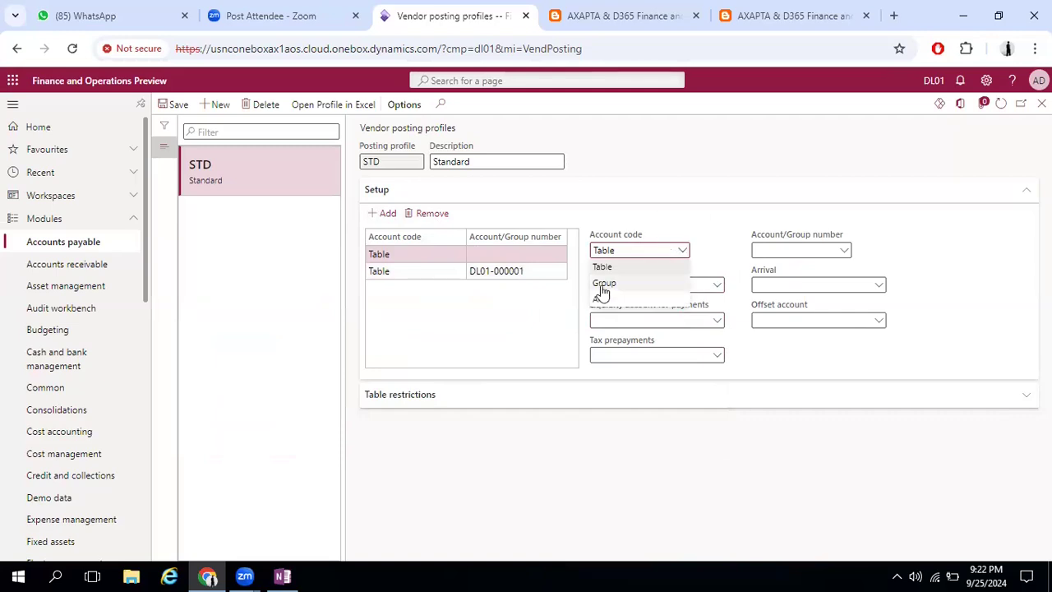
{"action": "left_click", "coordinate": [603, 284]}
{"action": "left_click", "coordinate": [845, 252]}
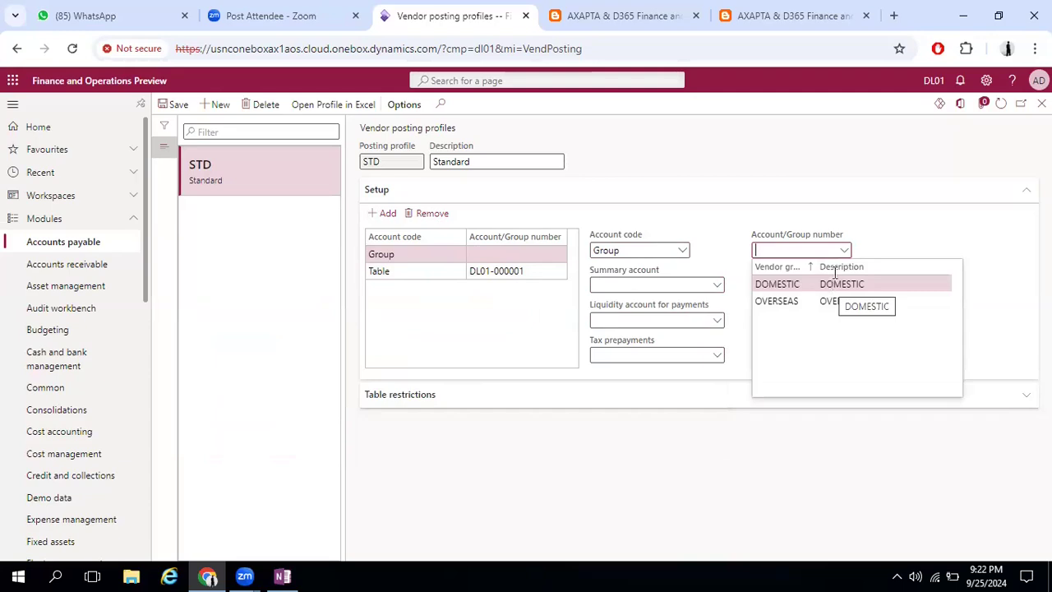
{"action": "left_click_drag", "start_coordinate": [816, 266], "coordinate": [846, 267]}
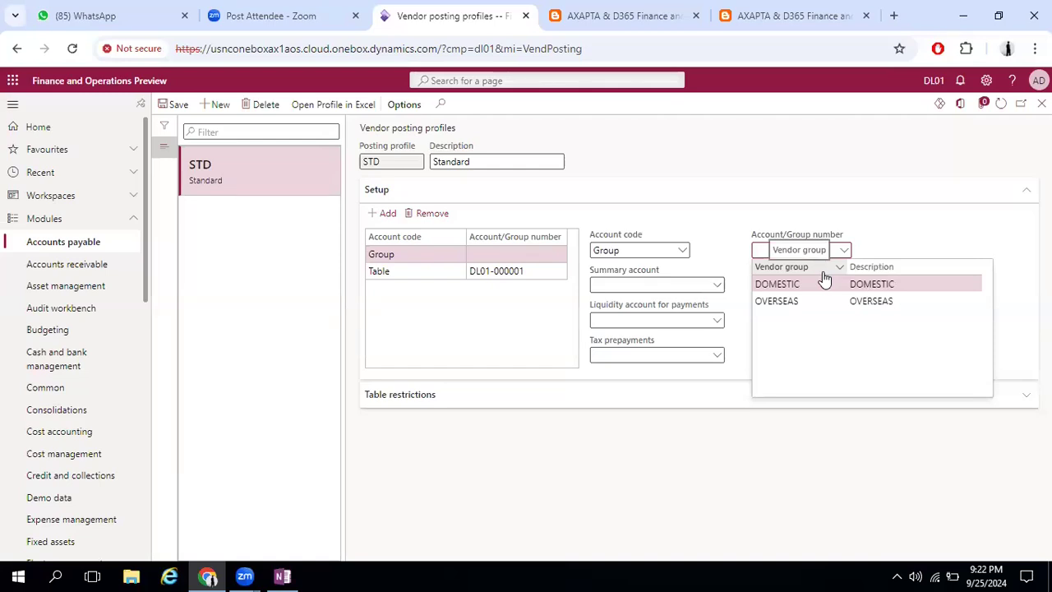
{"action": "left_click", "coordinate": [791, 266]}
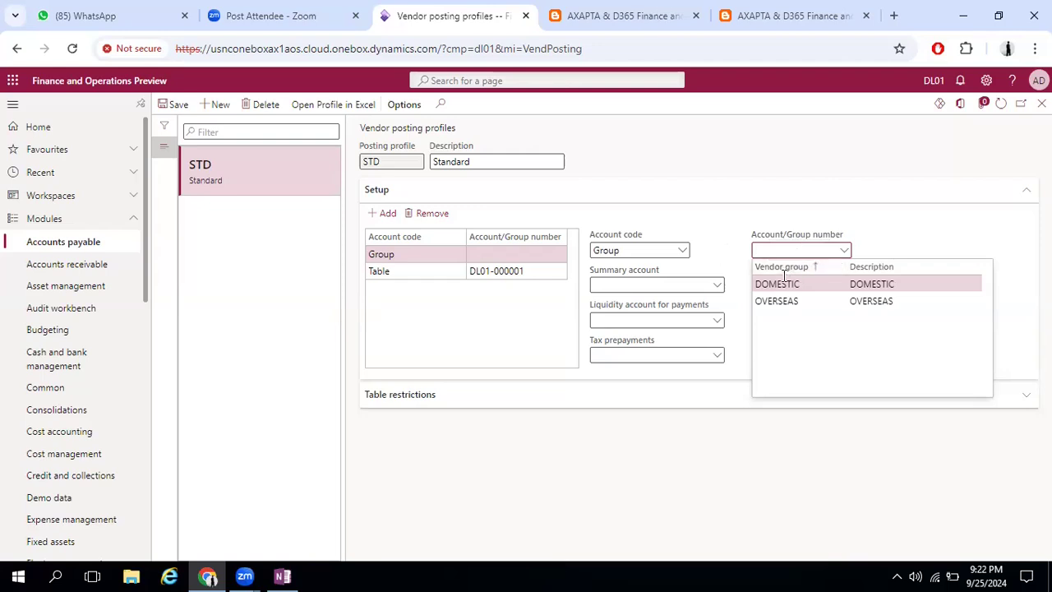
{"action": "left_click", "coordinate": [784, 284]}
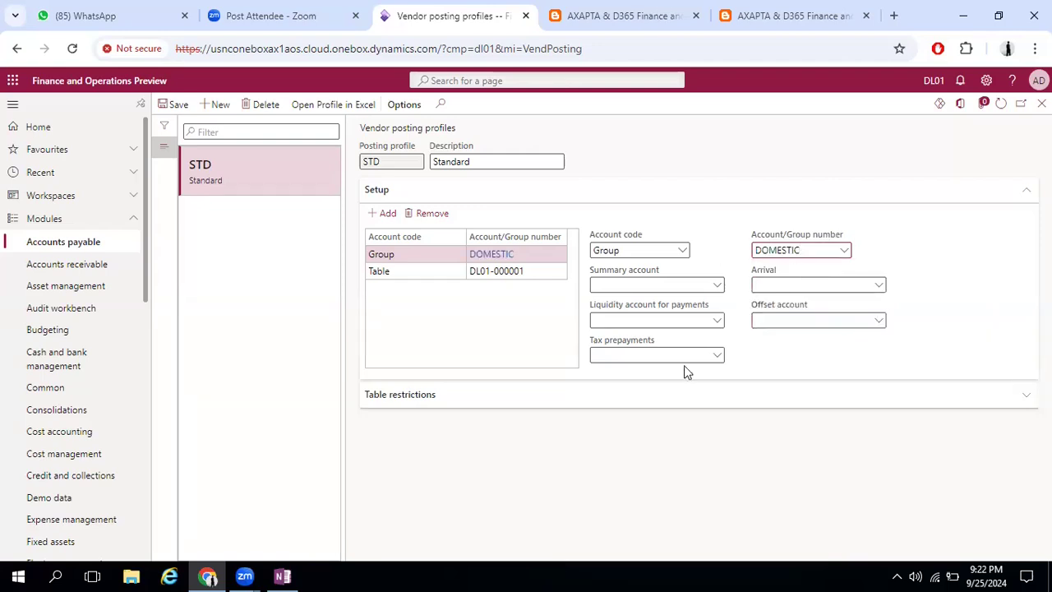
Pick main account 200100 in Tax prepayments for the DOMESTIC group line and move it to Summary account
{"action": "left_click", "coordinate": [717, 356]}
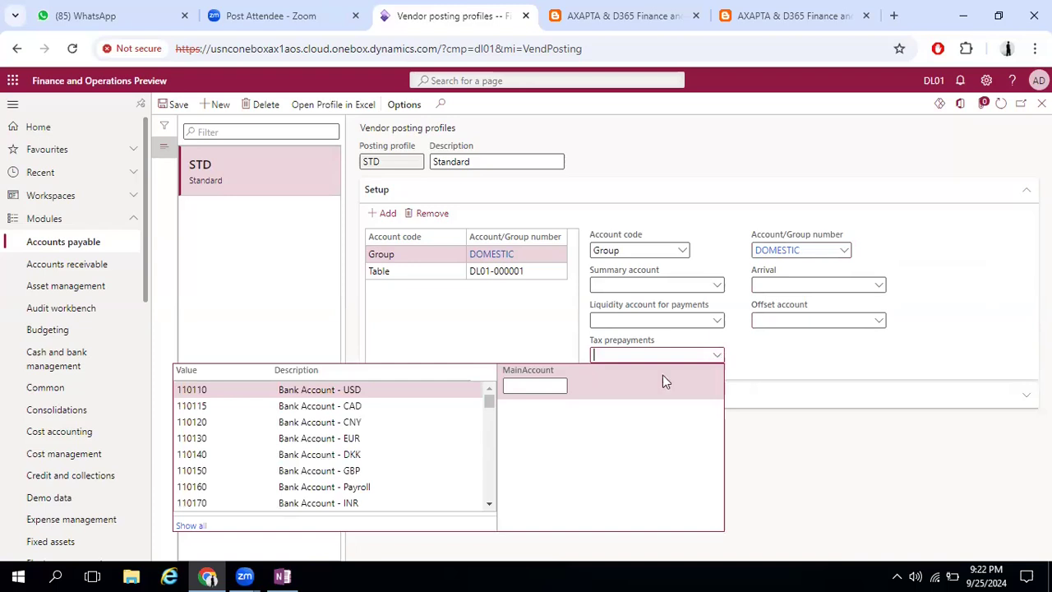
{"action": "type", "text": "accounts"}
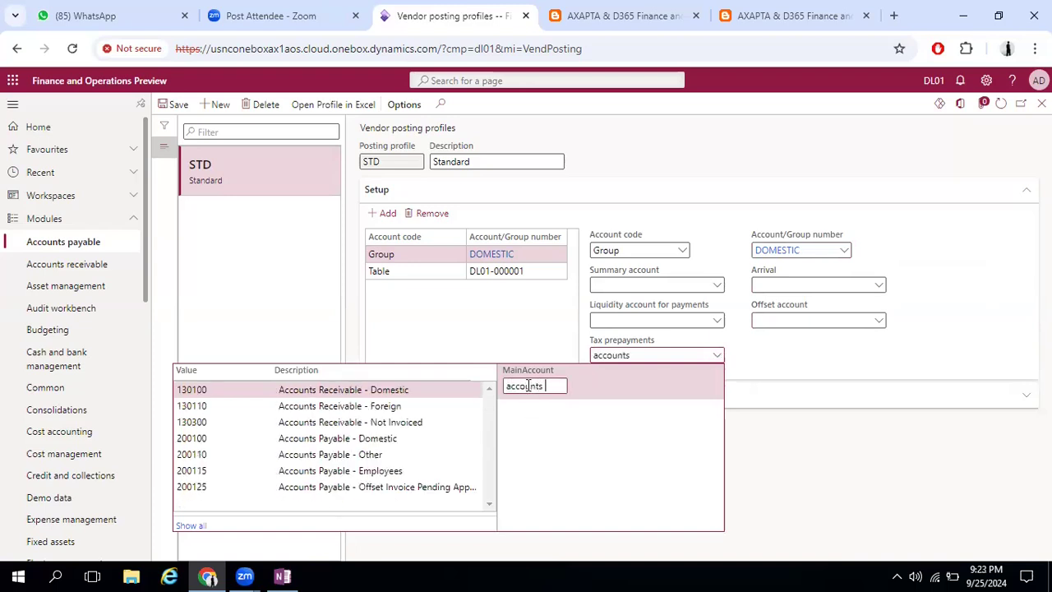
{"action": "left_click", "coordinate": [391, 438]}
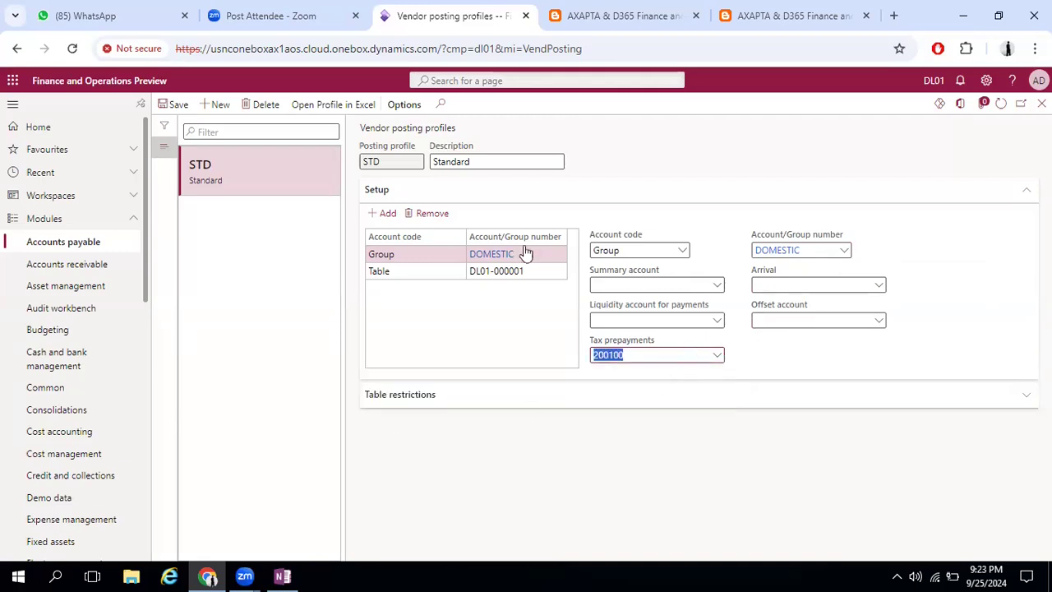
{"action": "left_click", "coordinate": [638, 355]}
{"action": "double_click", "coordinate": [604, 355]}
{"action": "key", "text": "ctrl+x"}
{"action": "left_click", "coordinate": [615, 285]}
{"action": "key", "text": "ctrl+v"}
{"action": "left_click", "coordinate": [740, 331]}
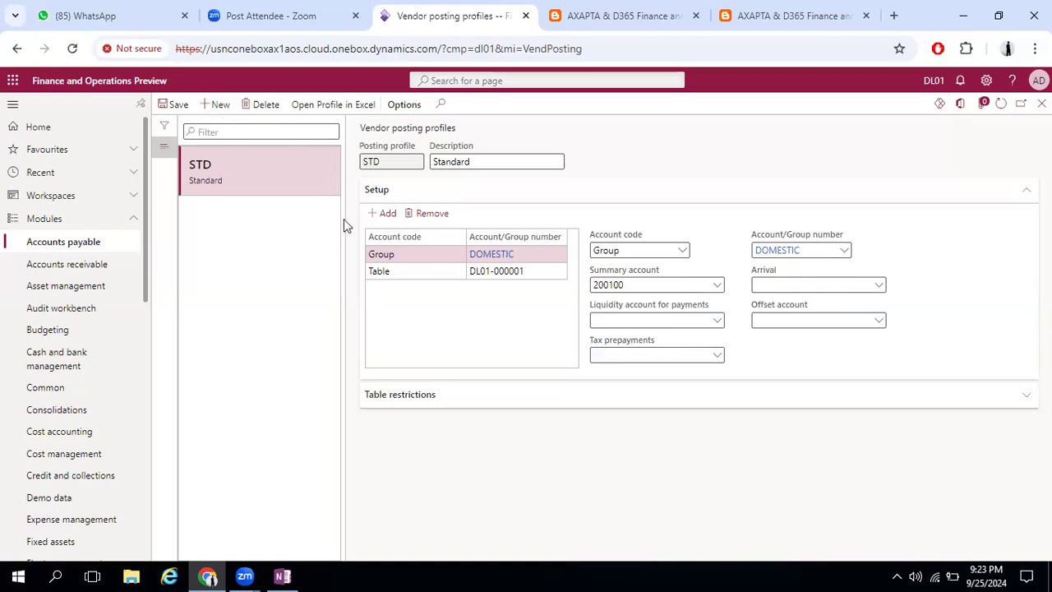
Add a setup line with account code All and summary account 200110, Accounts Payable - Other, and save the profile
{"action": "left_click", "coordinate": [383, 214]}
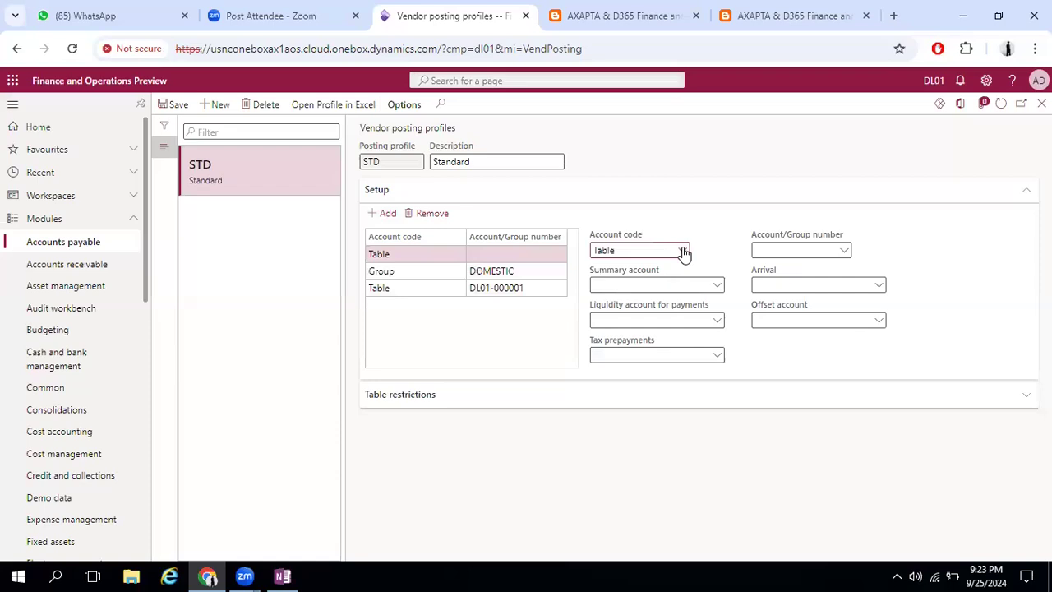
{"action": "left_click", "coordinate": [682, 250]}
{"action": "left_click", "coordinate": [617, 300]}
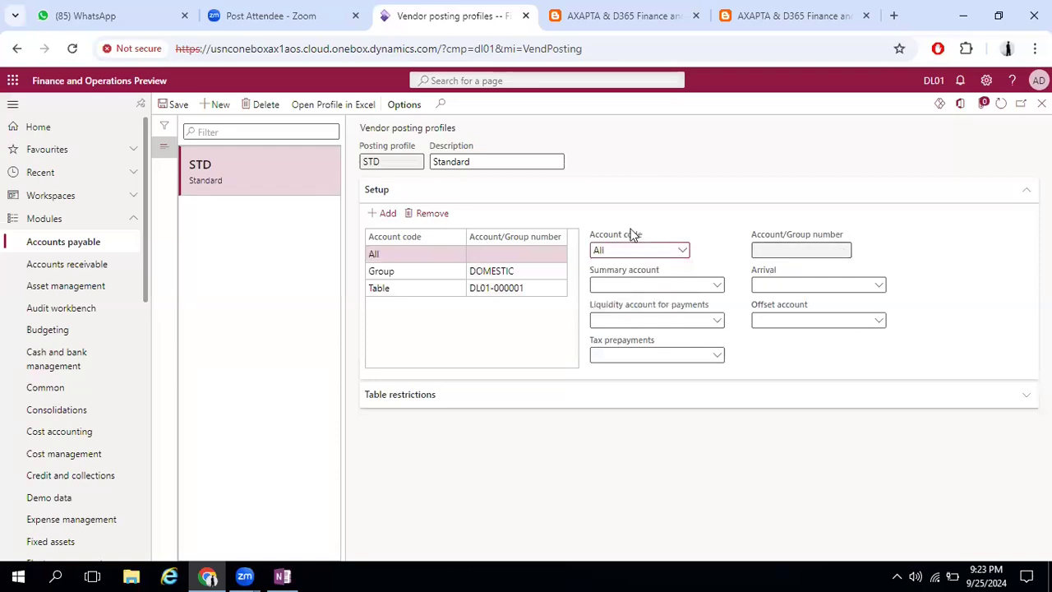
{"action": "left_click", "coordinate": [719, 290]}
{"action": "left_click", "coordinate": [537, 315]}
{"action": "type", "text": "accounts"}
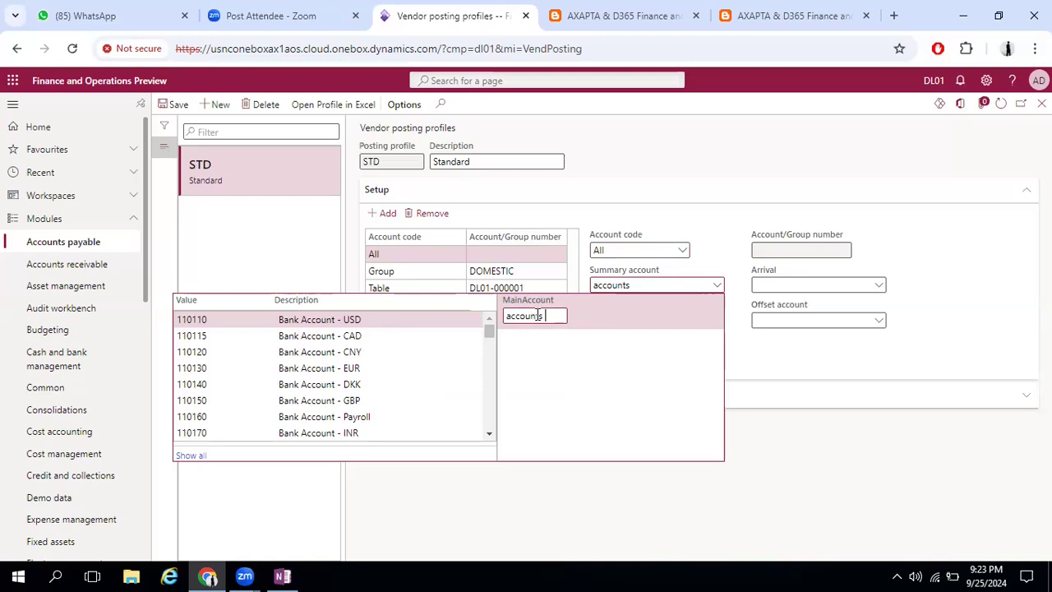
{"action": "type", "text": " pa"}
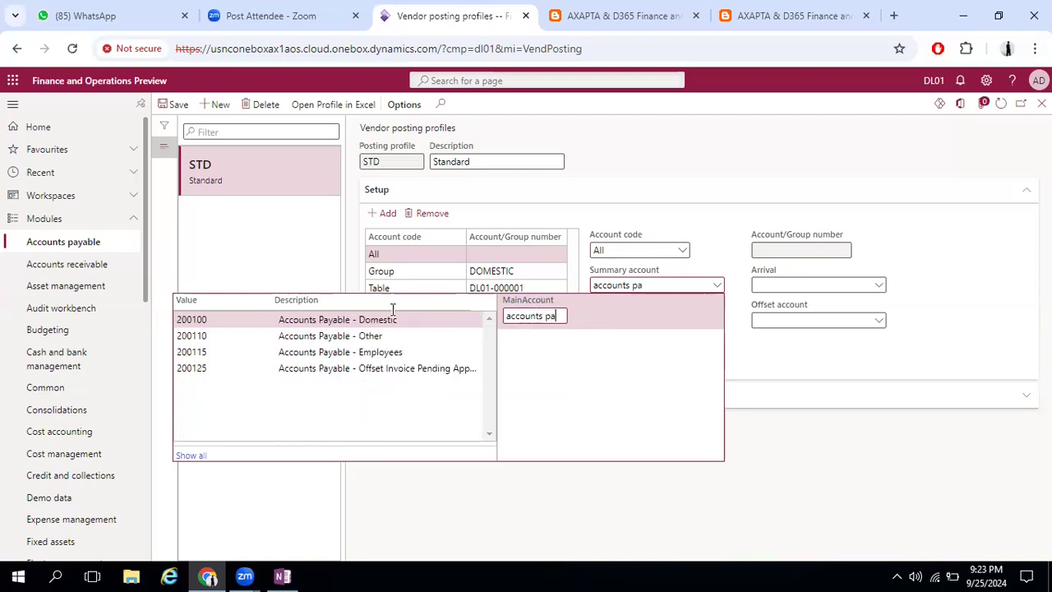
{"action": "left_click", "coordinate": [325, 338]}
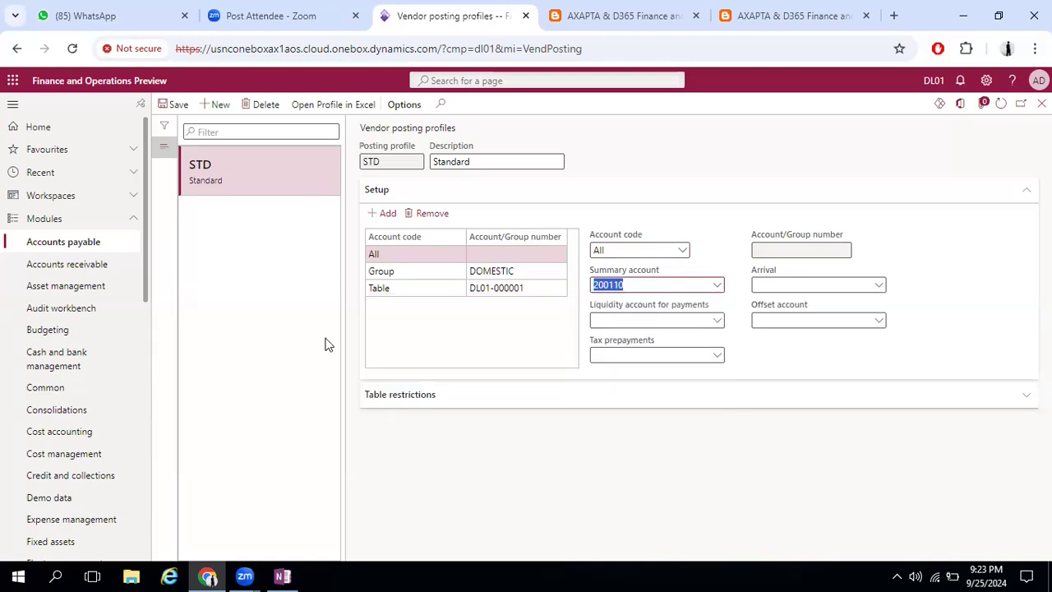
{"action": "left_click", "coordinate": [401, 321]}
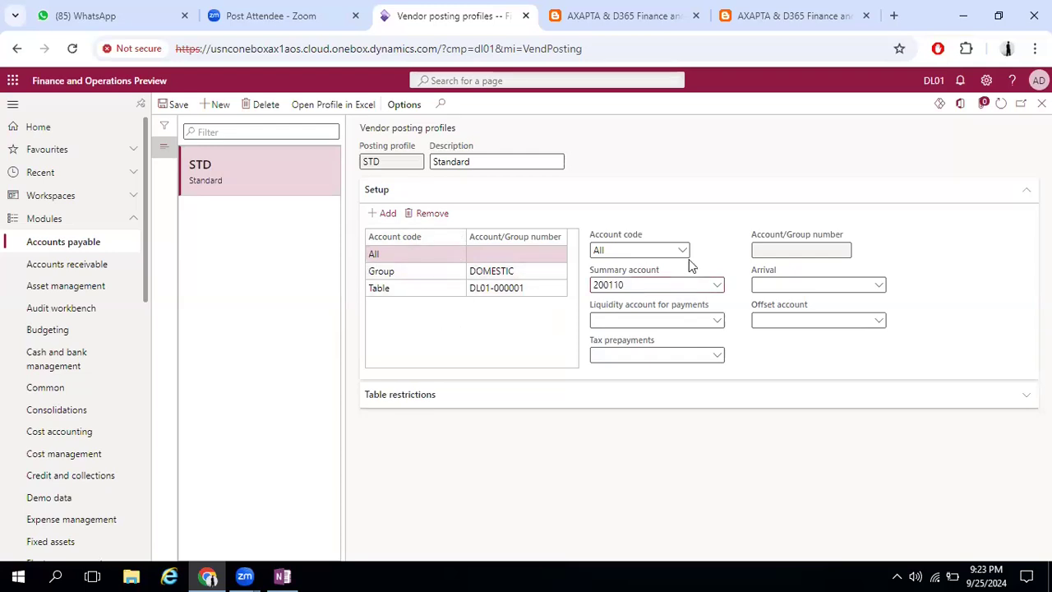
{"action": "left_click", "coordinate": [172, 104]}
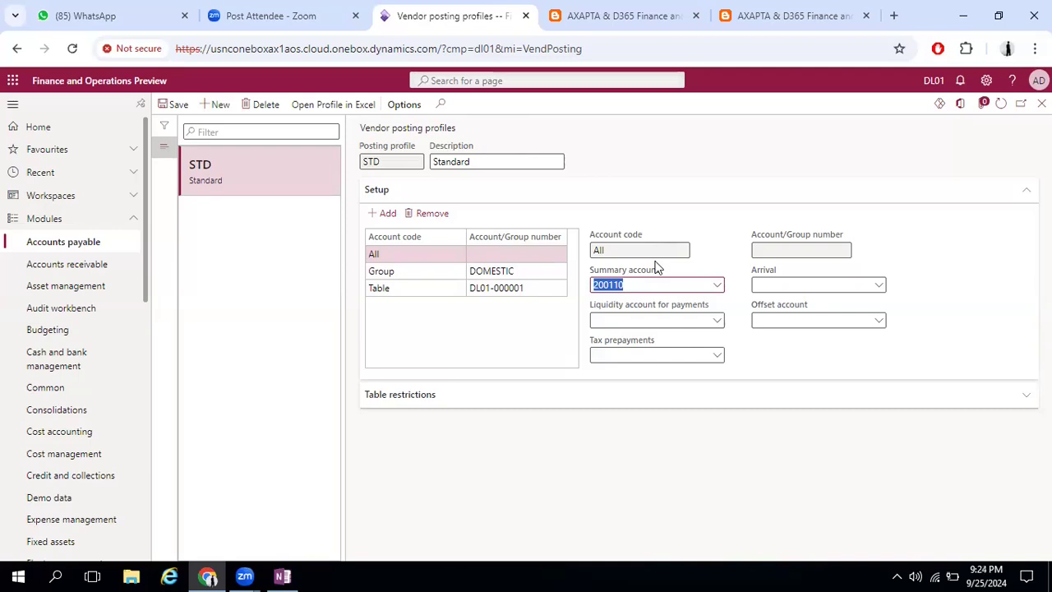
Review the account settings of the Table, Group and All lines in the STD posting profile
{"action": "left_click", "coordinate": [404, 294]}
{"action": "left_click", "coordinate": [417, 272]}
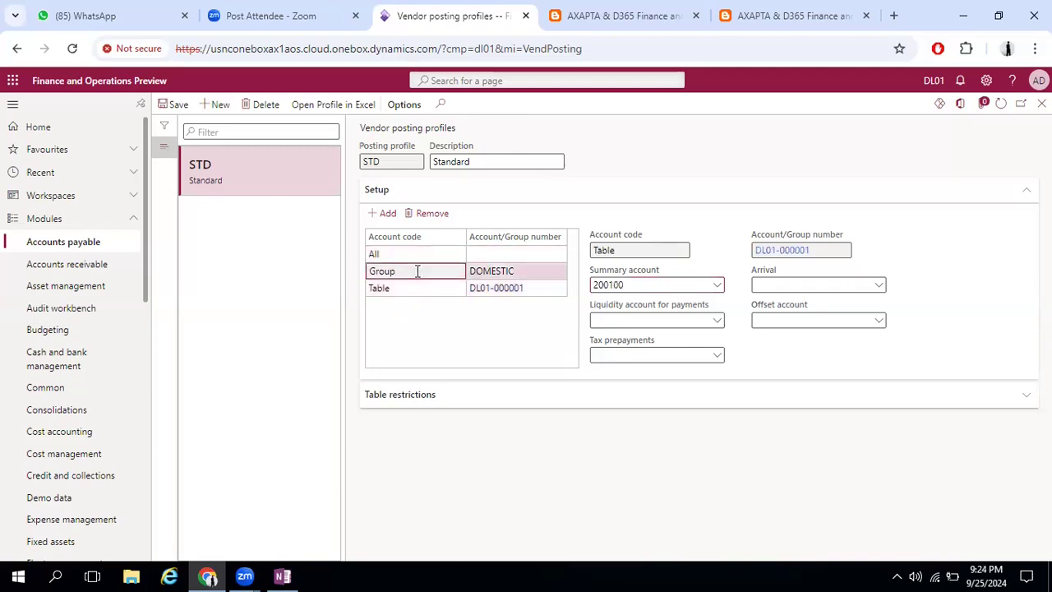
{"action": "left_click", "coordinate": [425, 255]}
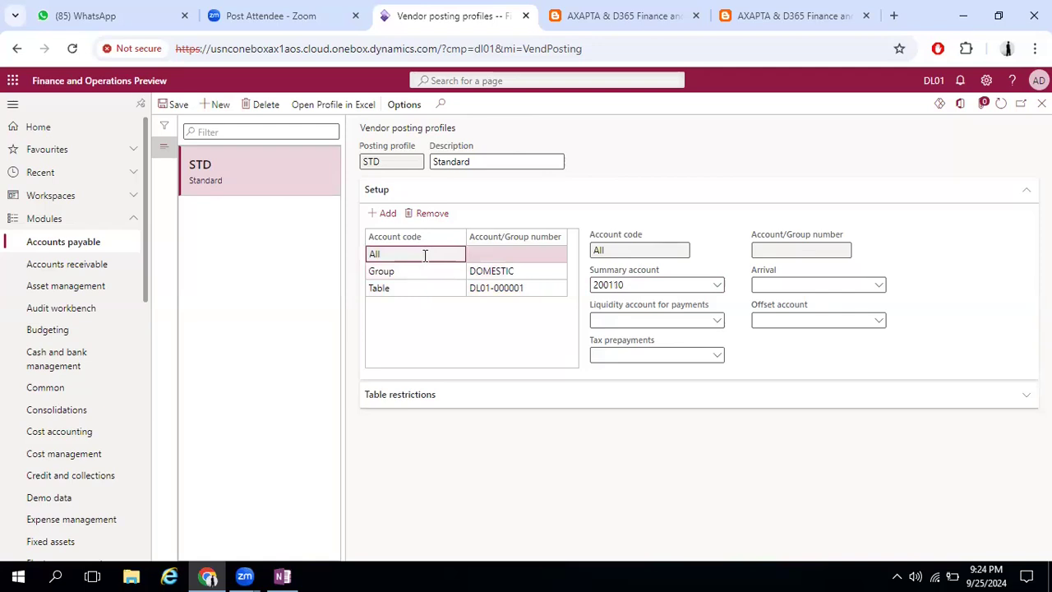
{"action": "left_click", "coordinate": [422, 289]}
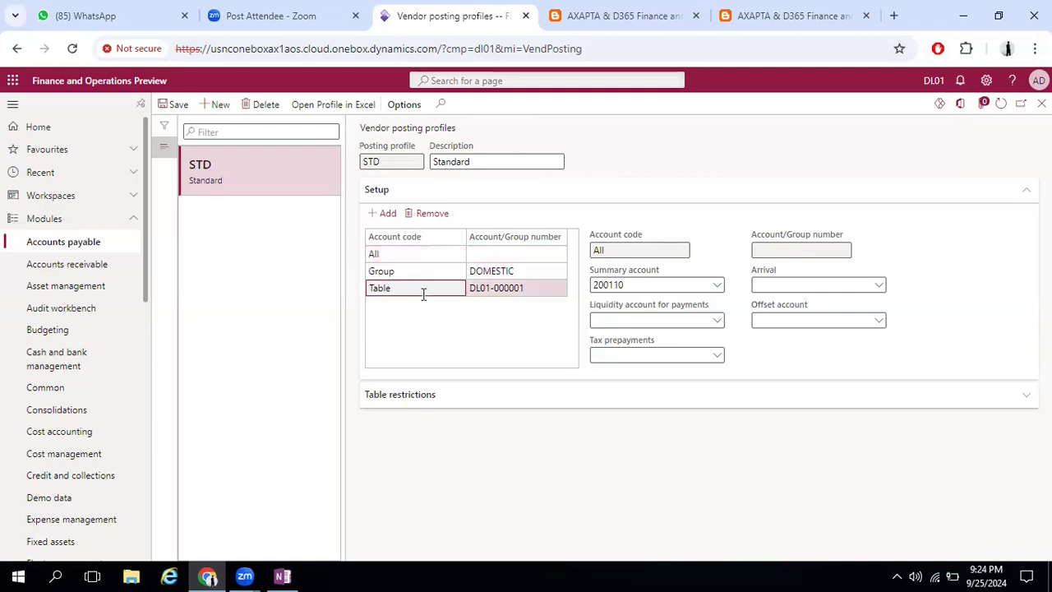
{"action": "left_click", "coordinate": [432, 272]}
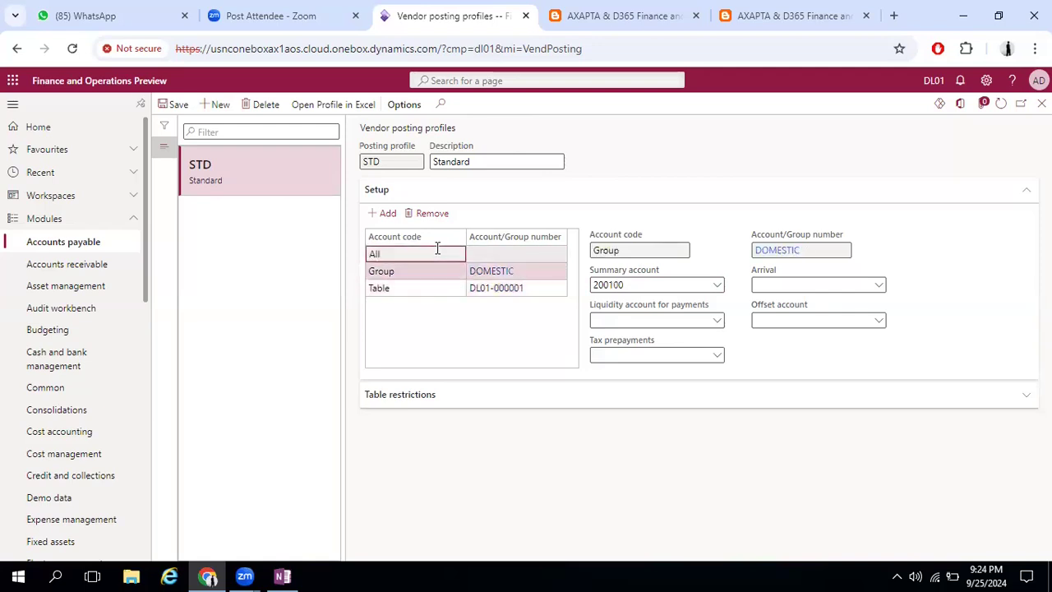
{"action": "left_click", "coordinate": [437, 251]}
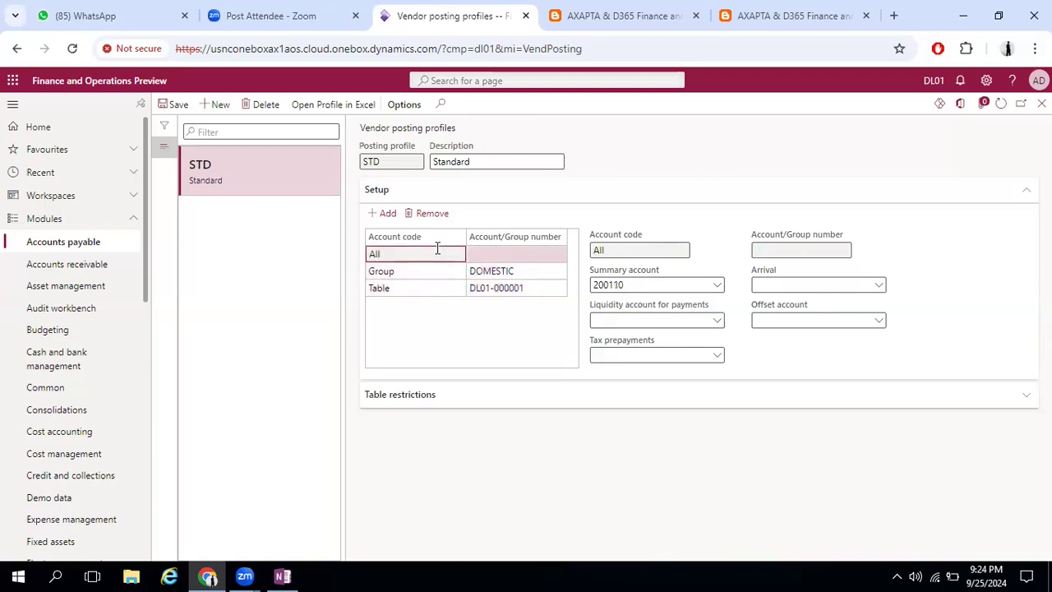
Delete the Table and All setup lines from the STD posting profile
{"action": "left_click", "coordinate": [410, 288]}
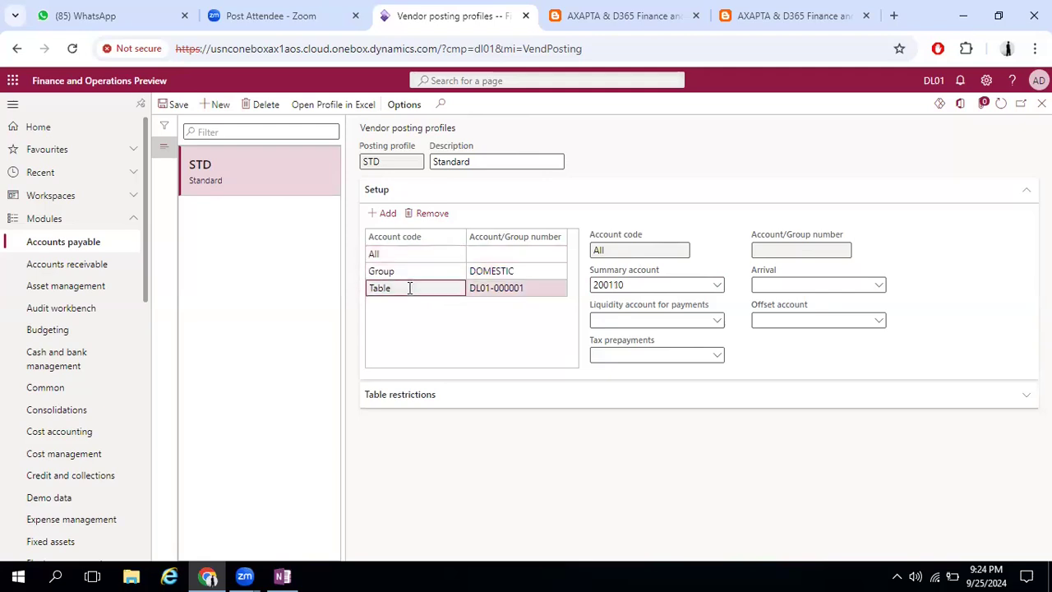
{"action": "left_click", "coordinate": [418, 214]}
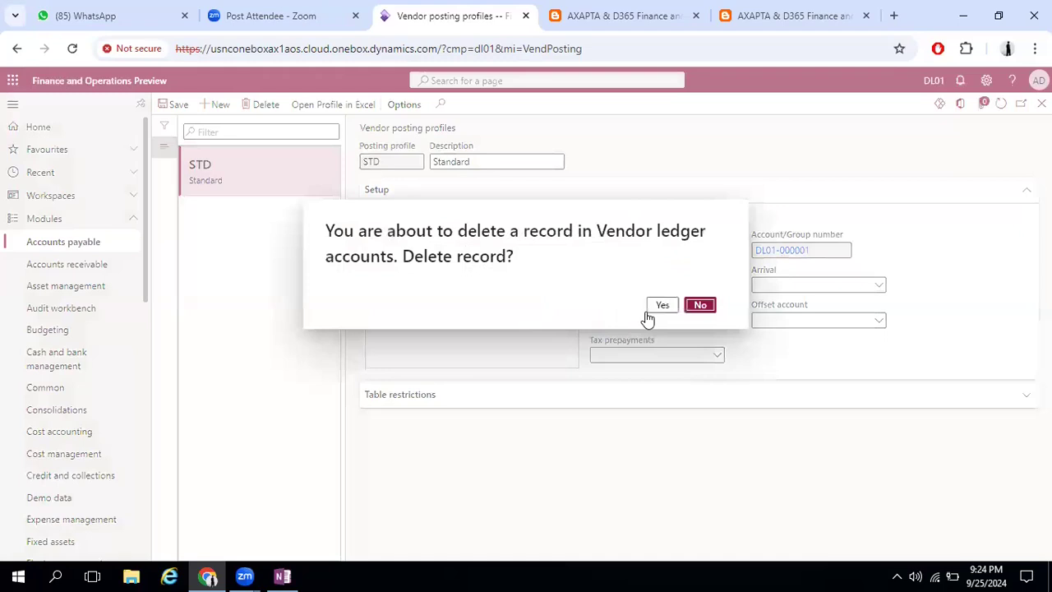
{"action": "left_click", "coordinate": [662, 306]}
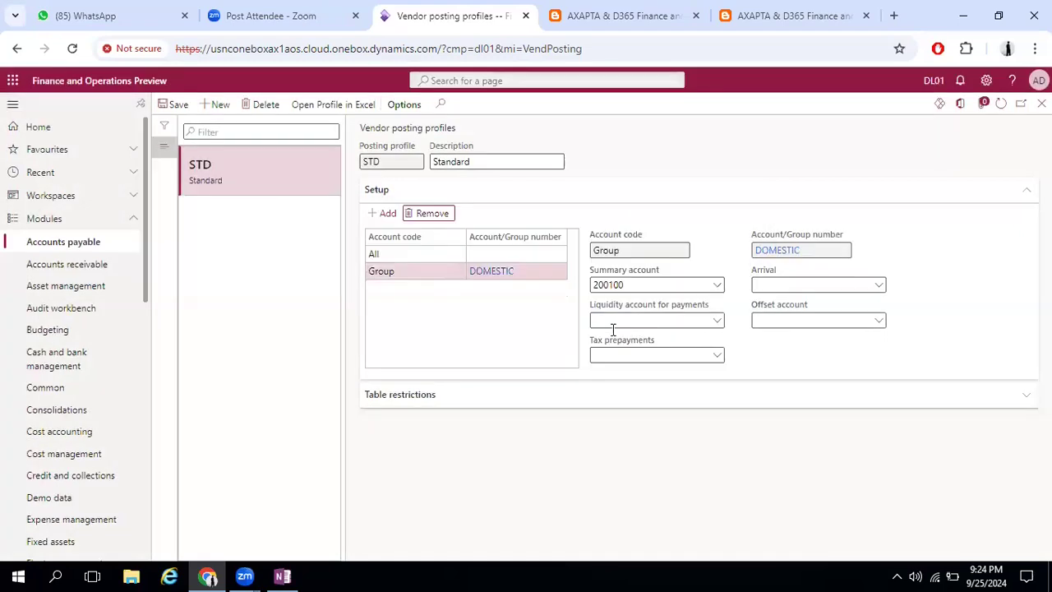
{"action": "left_click", "coordinate": [427, 254]}
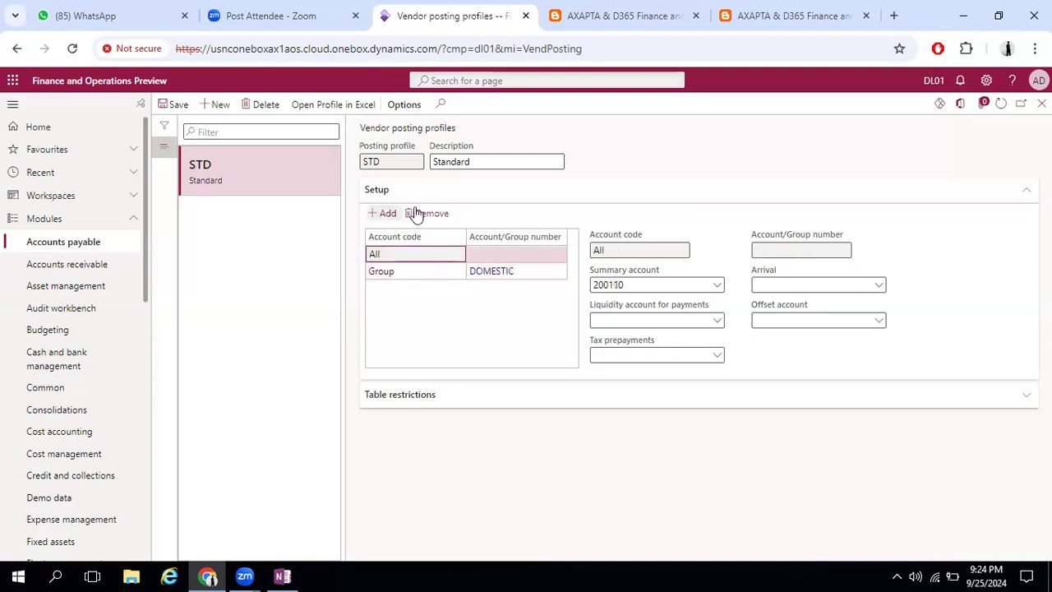
{"action": "left_click", "coordinate": [426, 213]}
{"action": "left_click", "coordinate": [659, 307]}
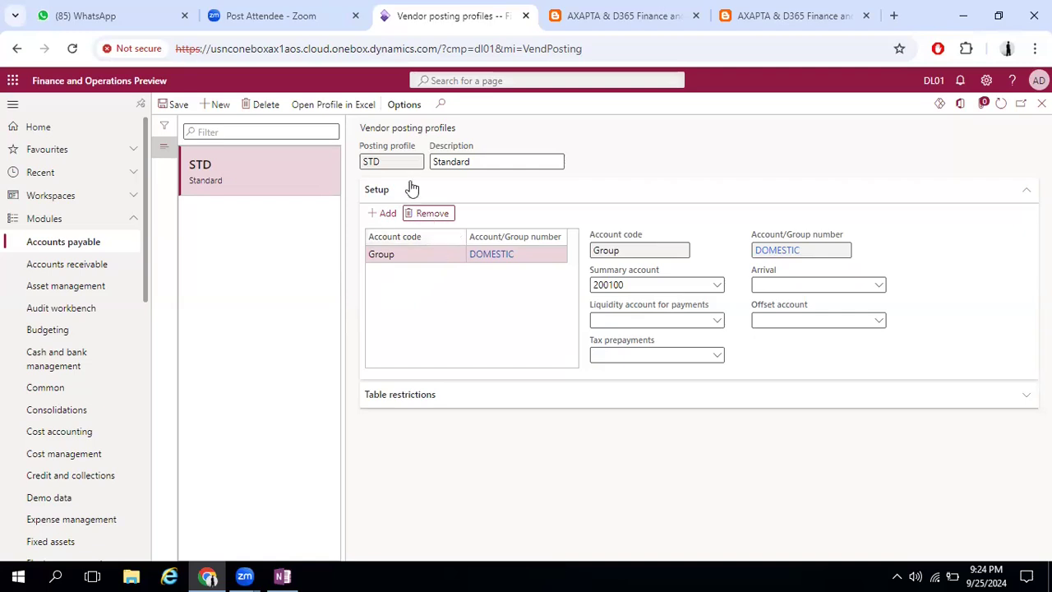
Add a setup line to the STD posting profile with account code Group and vendor group OVERSEAS
{"action": "left_click", "coordinate": [382, 216]}
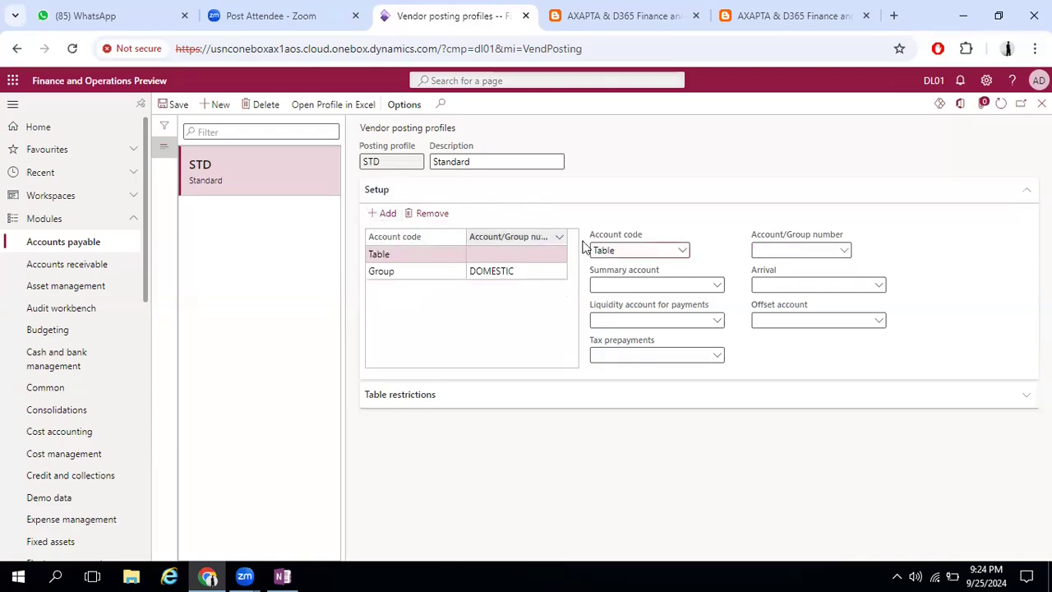
{"action": "left_click", "coordinate": [683, 250]}
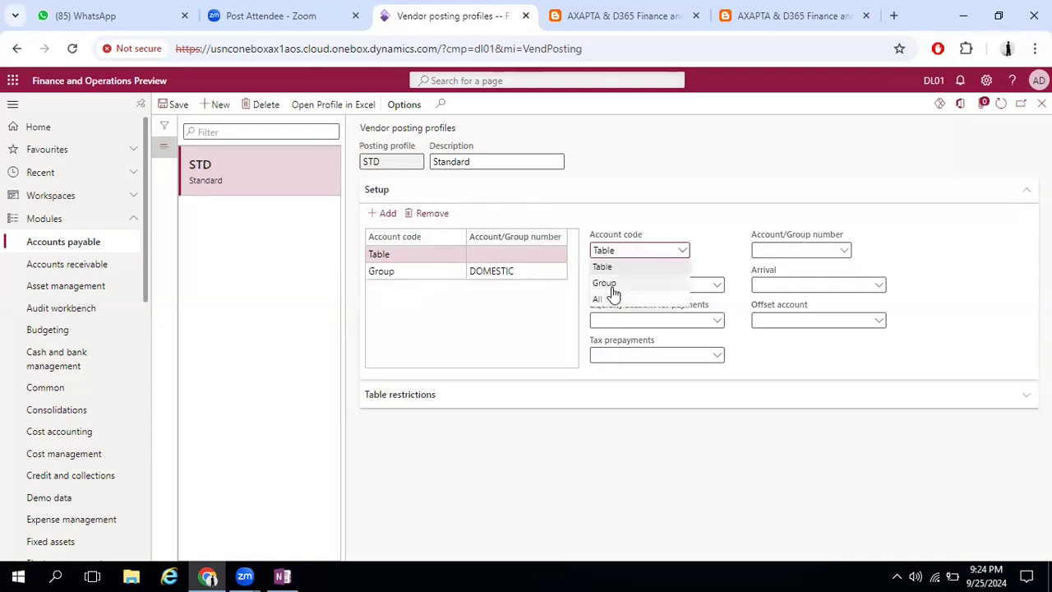
{"action": "left_click", "coordinate": [625, 286]}
{"action": "left_click", "coordinate": [830, 250]}
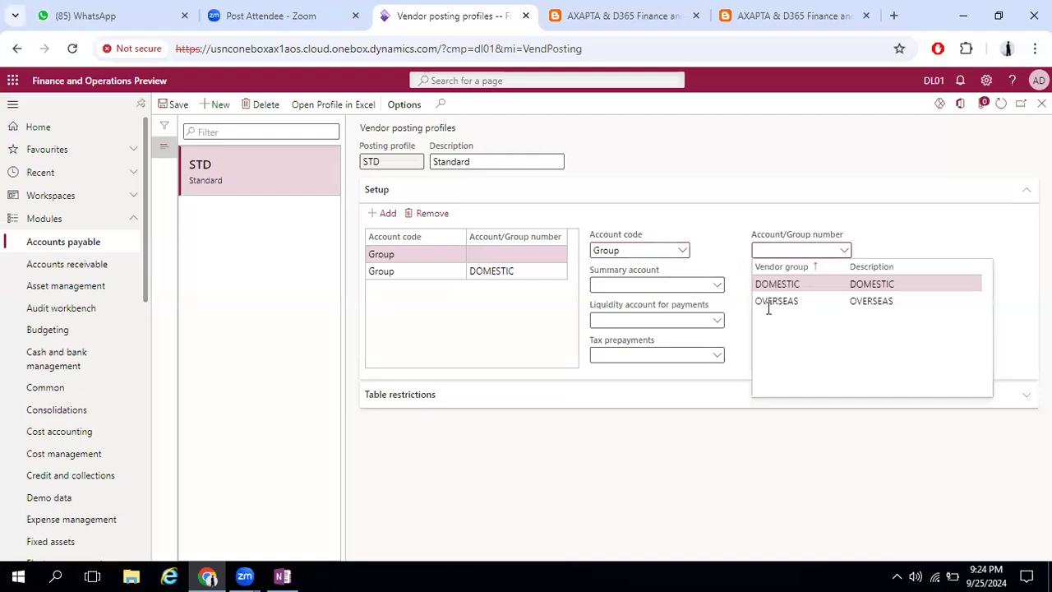
{"action": "left_click", "coordinate": [769, 301]}
Search the main accounts for accounts and set the OVERSEAS line's summary account to 200110, Accounts Payable - Other
{"action": "left_click", "coordinate": [715, 287]}
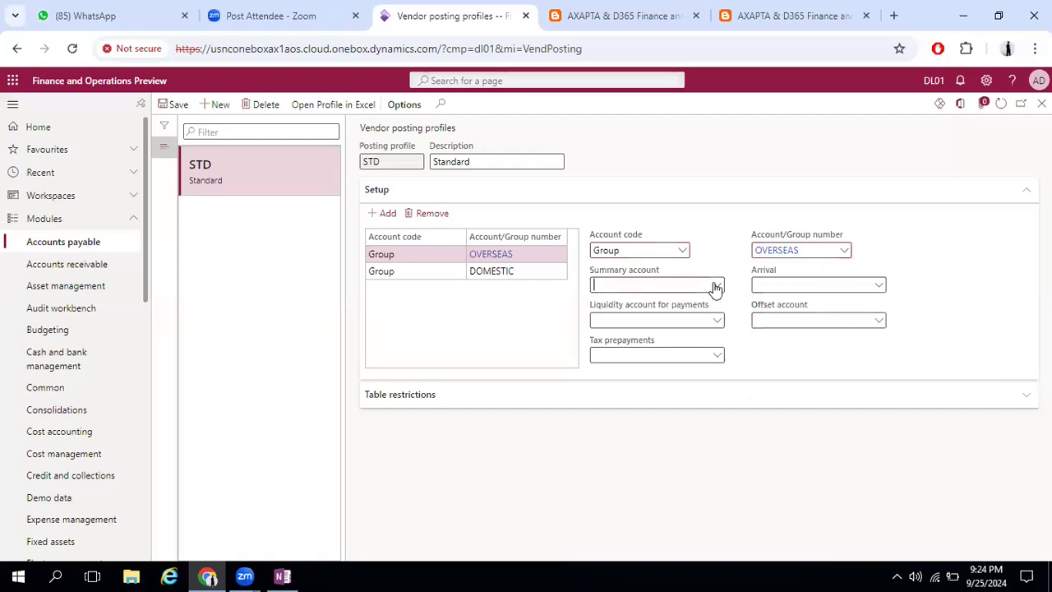
{"action": "left_click", "coordinate": [716, 287]}
{"action": "left_click", "coordinate": [517, 313]}
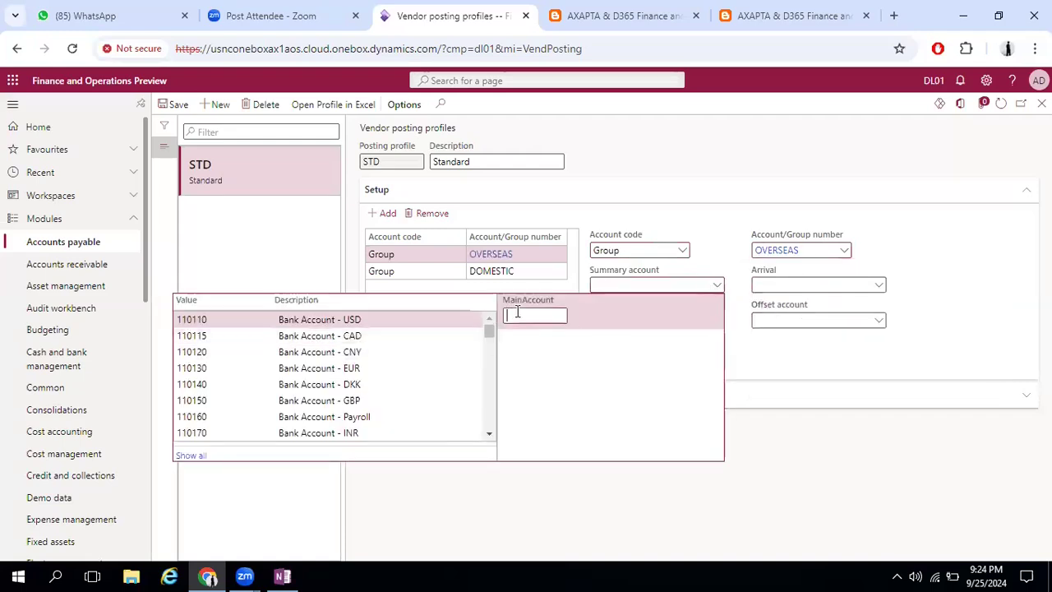
{"action": "type", "text": "accoun"}
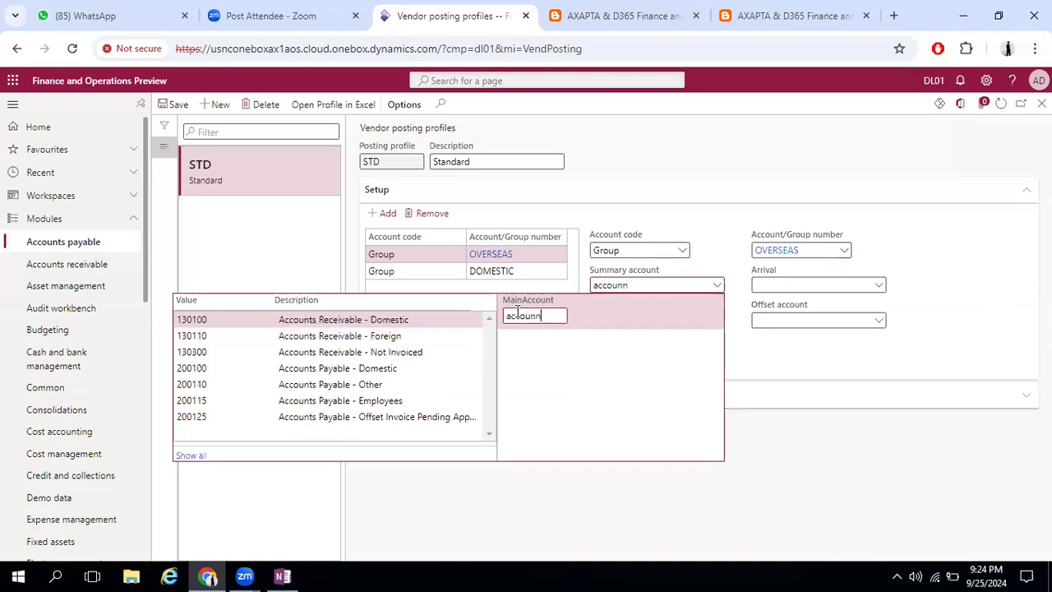
{"action": "type", "text": "ts"}
{"action": "left_click", "coordinate": [304, 385]}
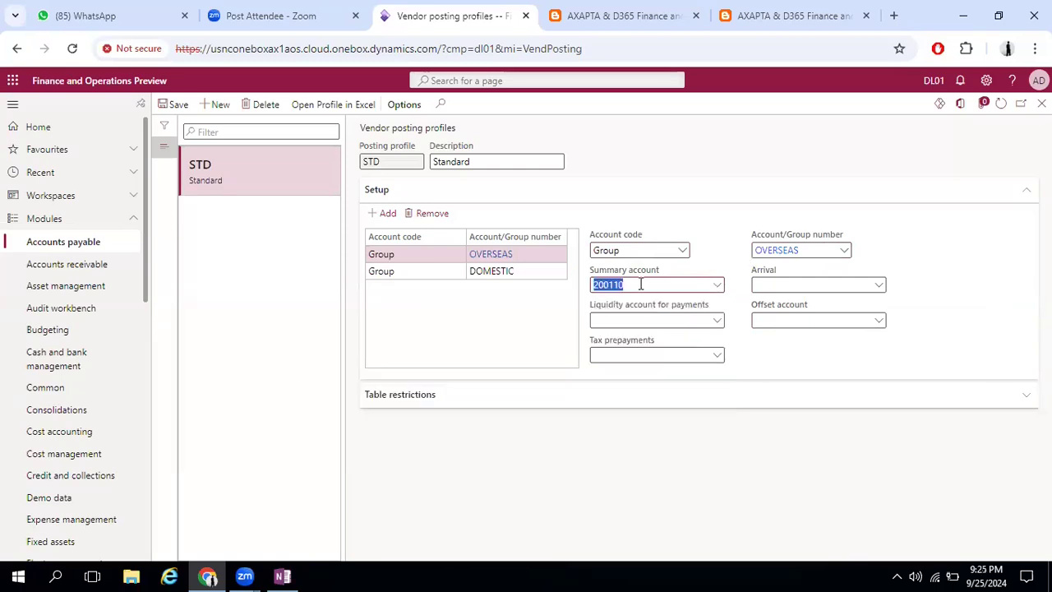
Copy summary account 200100 from the DOMESTIC line and use it to replace the OVERSEAS line's summary account
{"action": "left_click", "coordinate": [522, 273]}
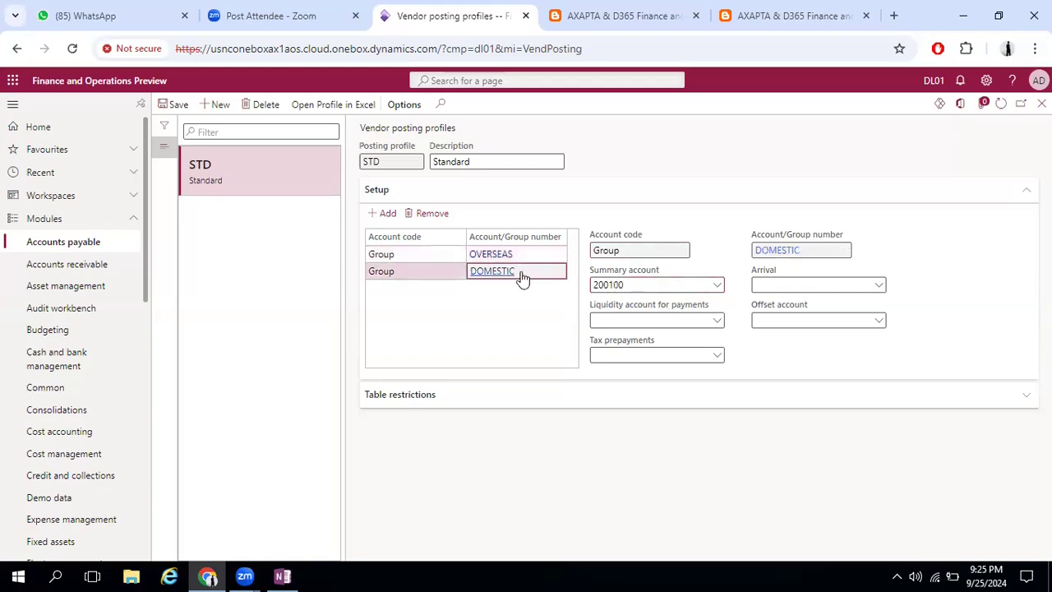
{"action": "left_click", "coordinate": [634, 285]}
{"action": "key", "text": "ctrl+c"}
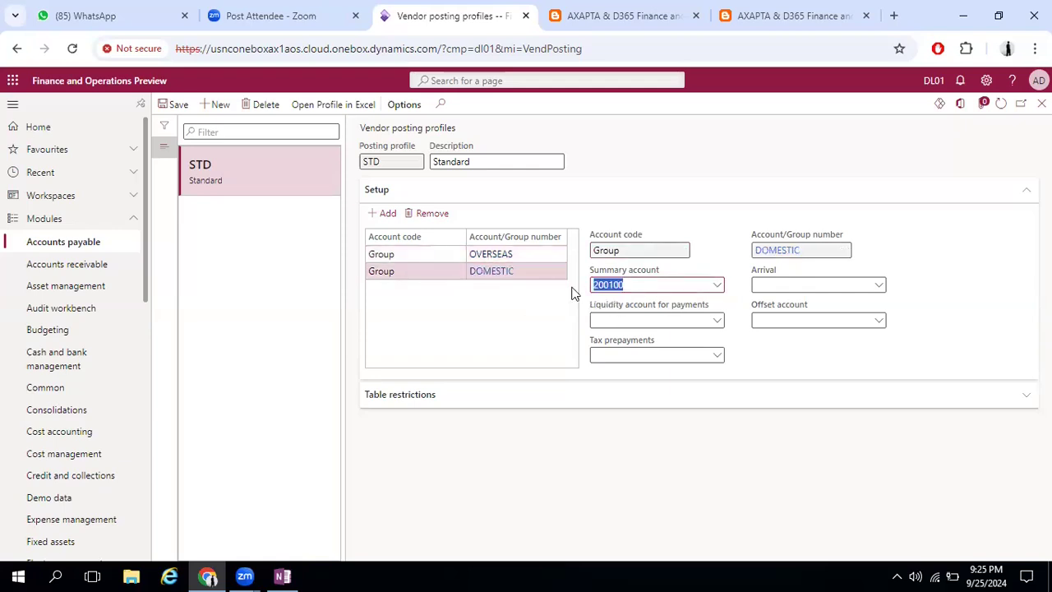
{"action": "left_click", "coordinate": [418, 254]}
{"action": "left_click", "coordinate": [645, 285]}
{"action": "key", "text": "ctrl+v"}
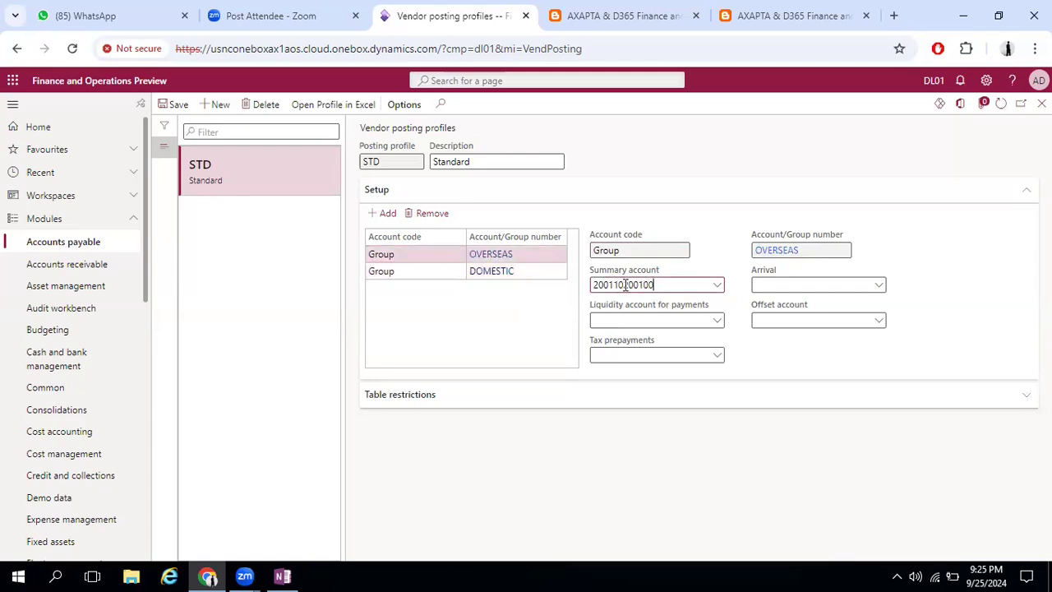
{"action": "left_click_drag", "start_coordinate": [622, 285], "coordinate": [577, 287]}
{"action": "key", "text": "Delete"}
{"action": "key", "text": "Tab"}
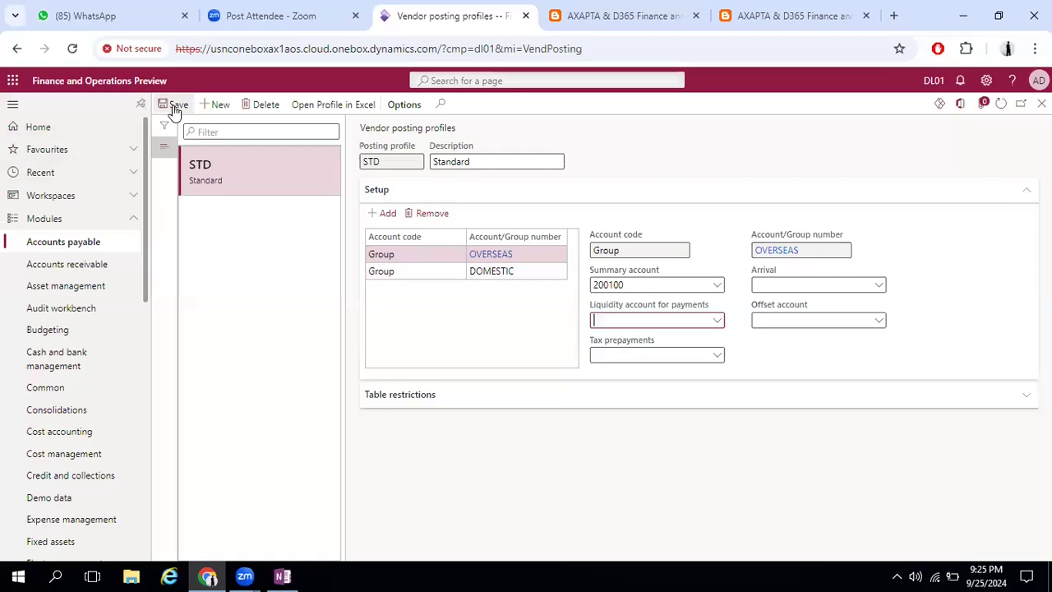
Return to the Accounts payable parameters and set the ledger and tax posting profile to STD
{"action": "left_click", "coordinate": [82, 243]}
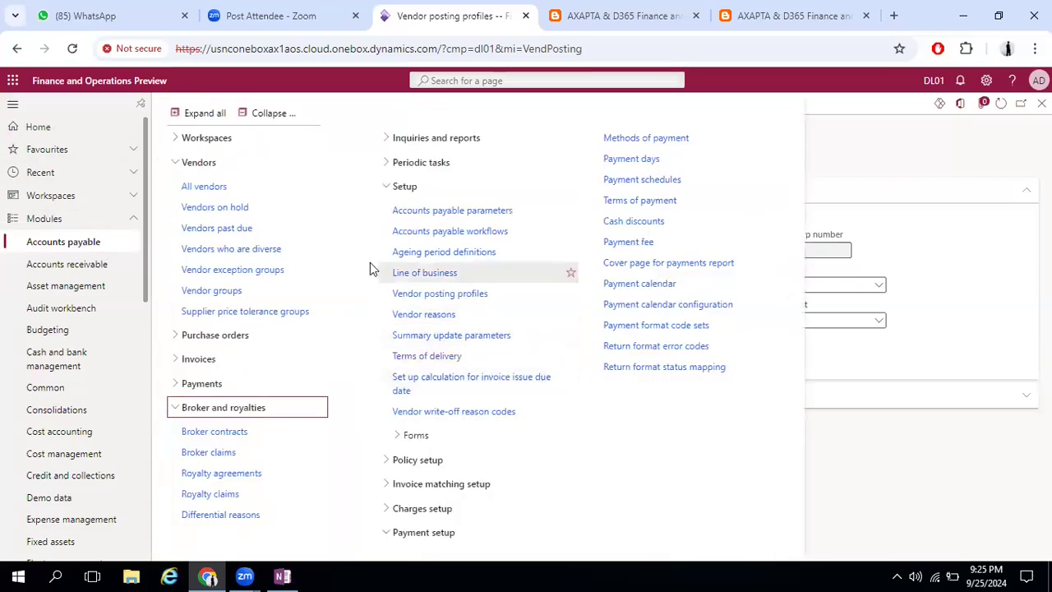
{"action": "left_click", "coordinate": [898, 153]}
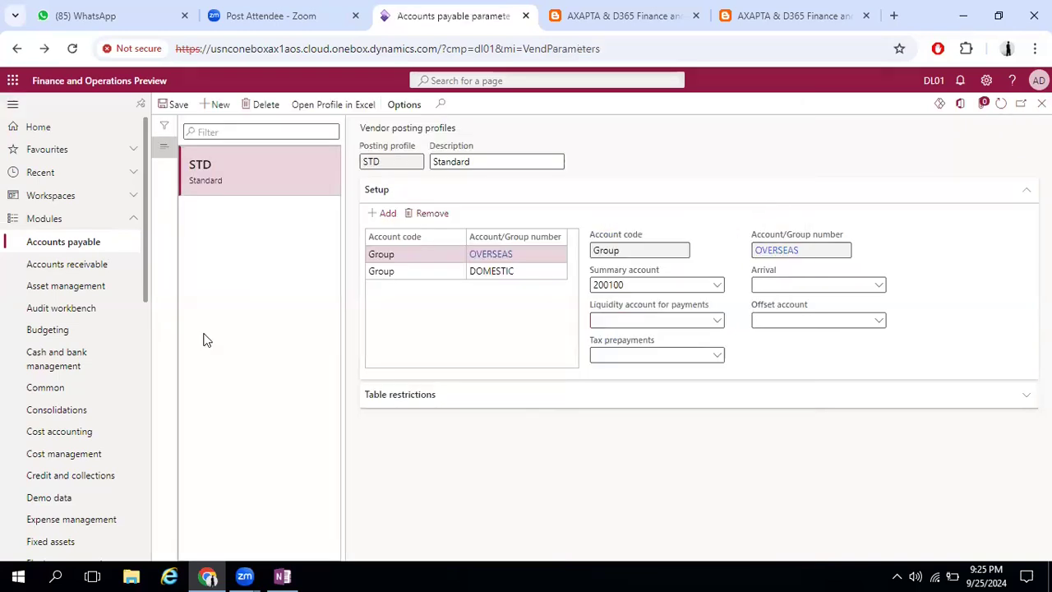
{"action": "left_click", "coordinate": [425, 291]}
{"action": "left_click", "coordinate": [418, 325]}
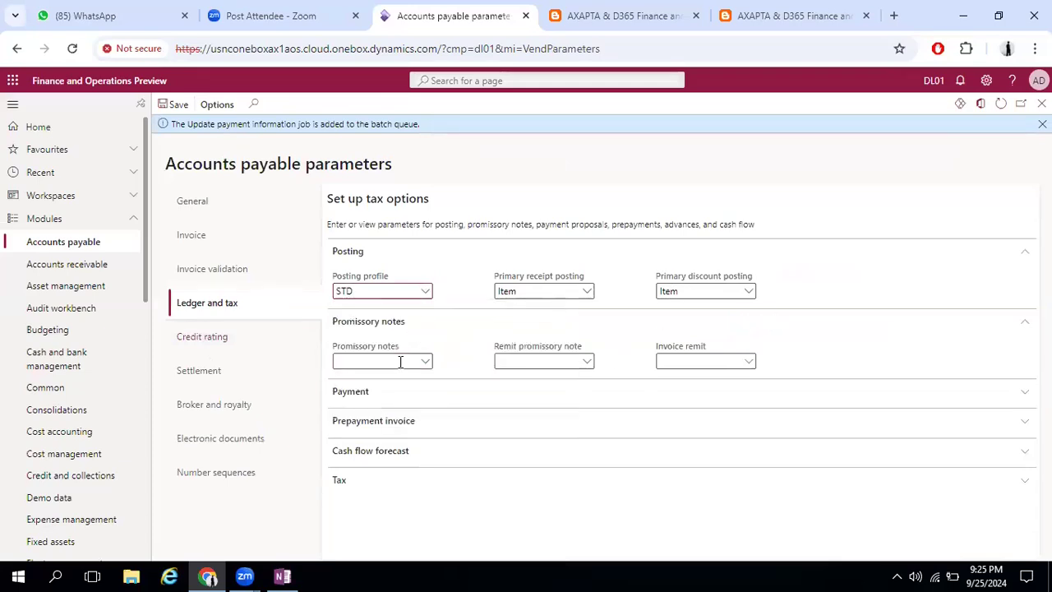
Assign the STD posting profile to Promissory notes, Remit promissory note and Invoice remit
{"action": "left_click", "coordinate": [1020, 325]}
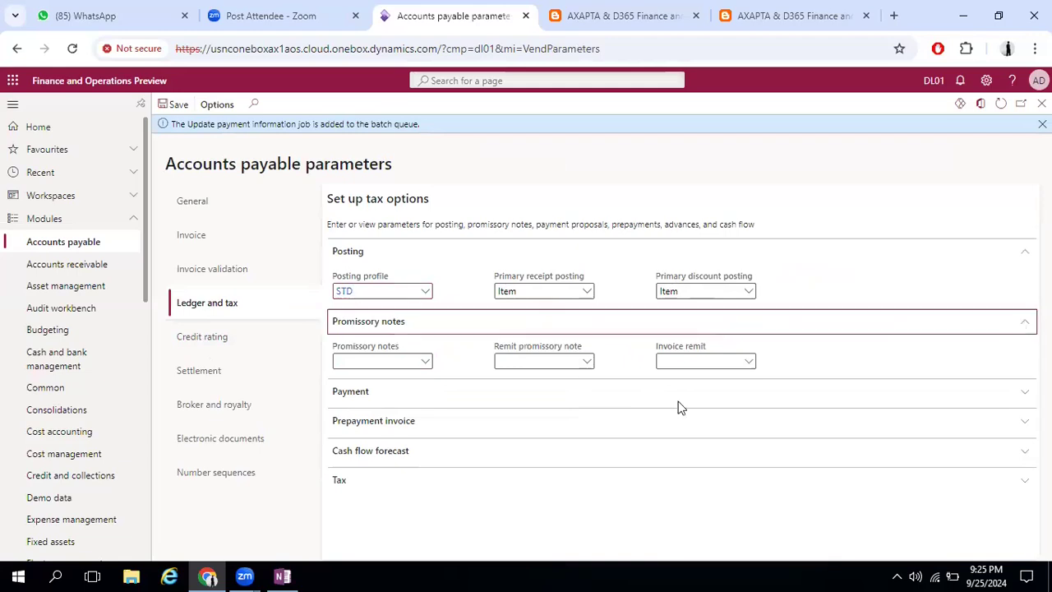
{"action": "left_click", "coordinate": [407, 334]}
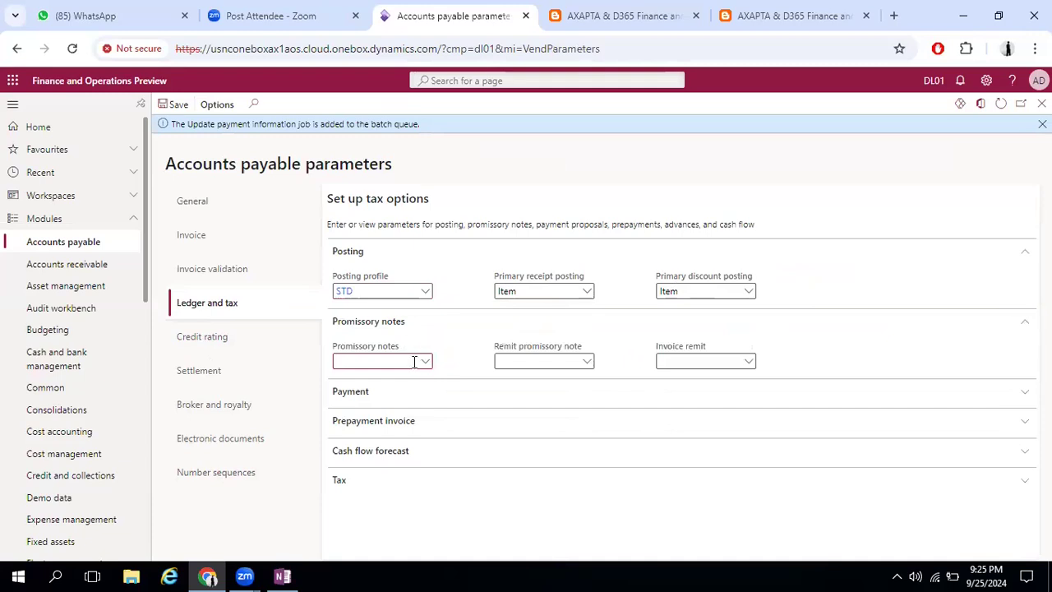
{"action": "left_click", "coordinate": [424, 363]}
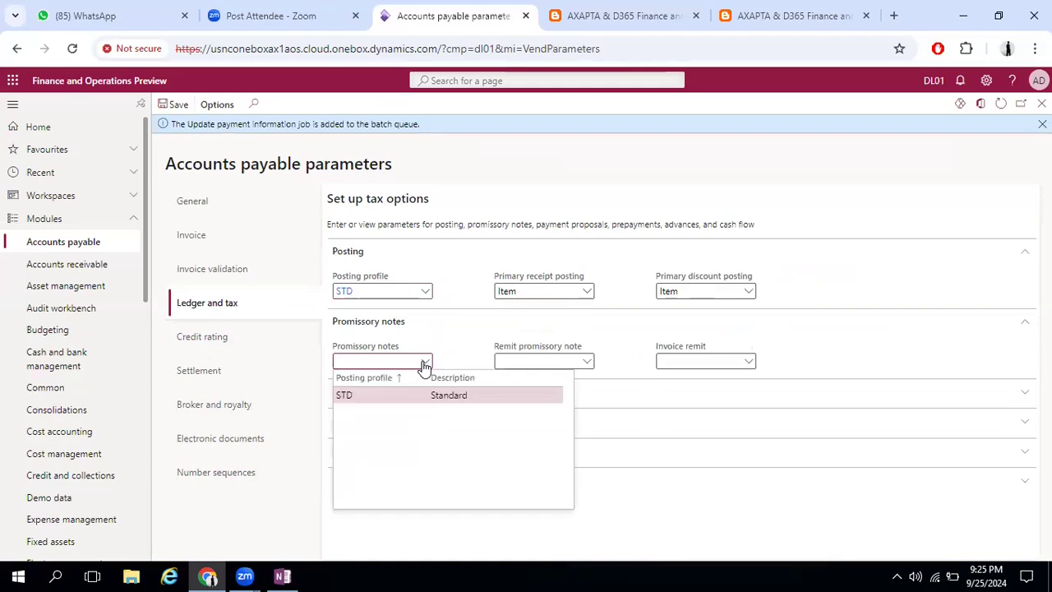
{"action": "left_click", "coordinate": [456, 396]}
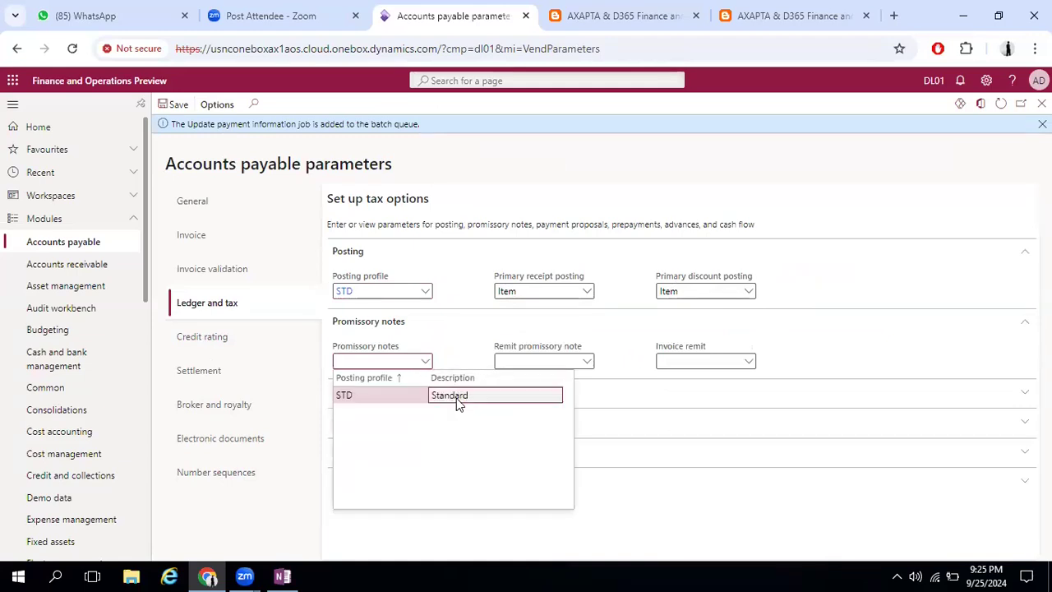
{"action": "left_click", "coordinate": [585, 363]}
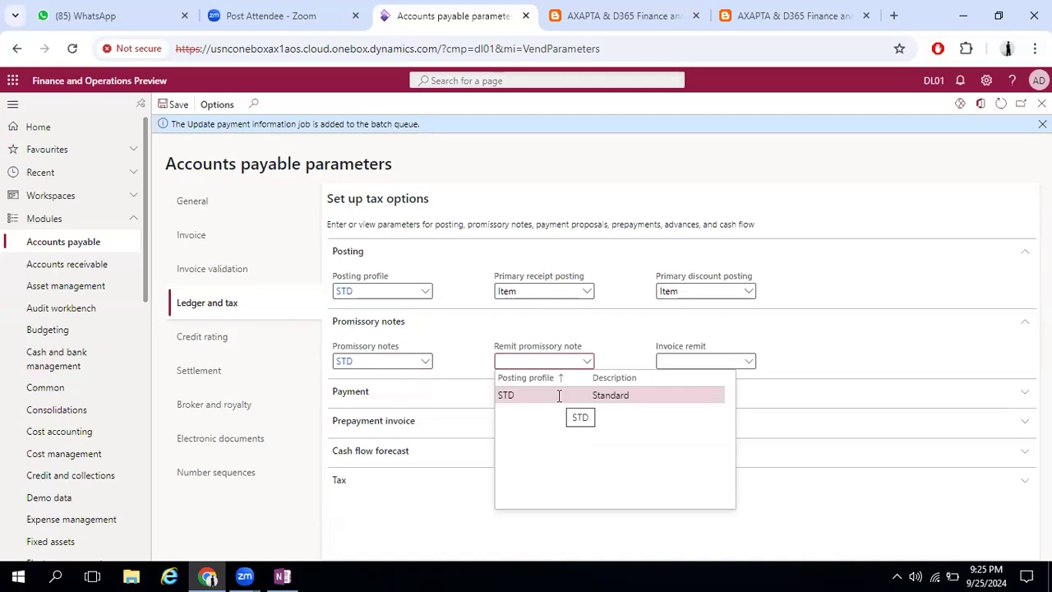
{"action": "left_click", "coordinate": [559, 400]}
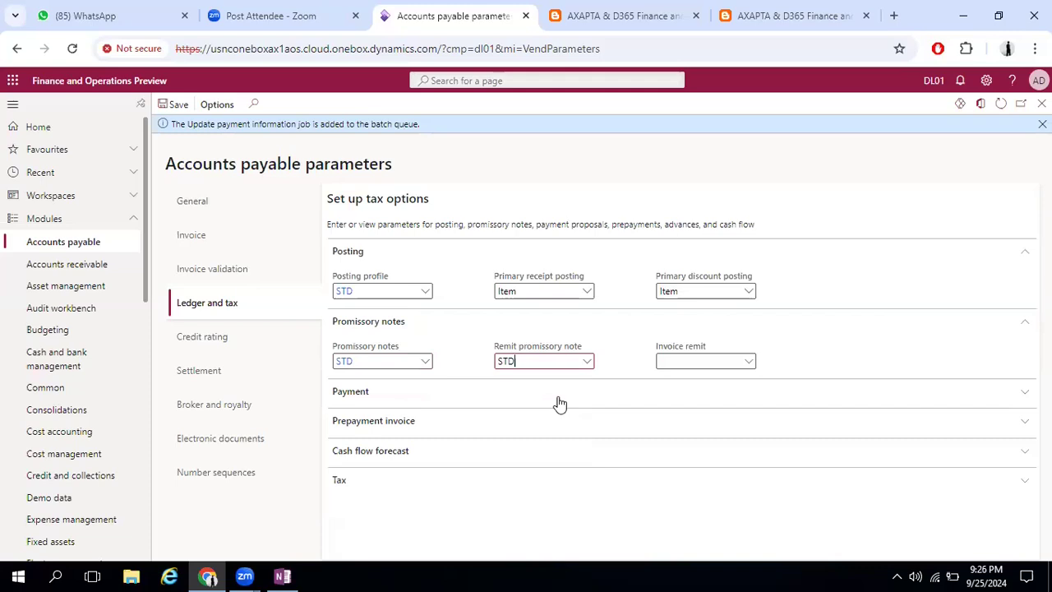
{"action": "left_click", "coordinate": [749, 361]}
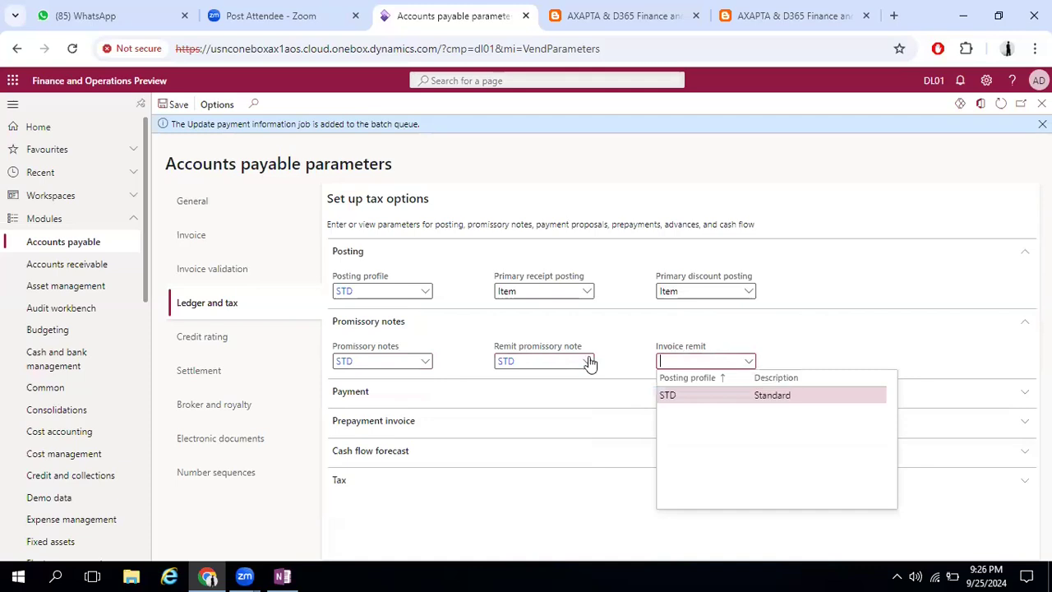
{"action": "left_click", "coordinate": [683, 396]}
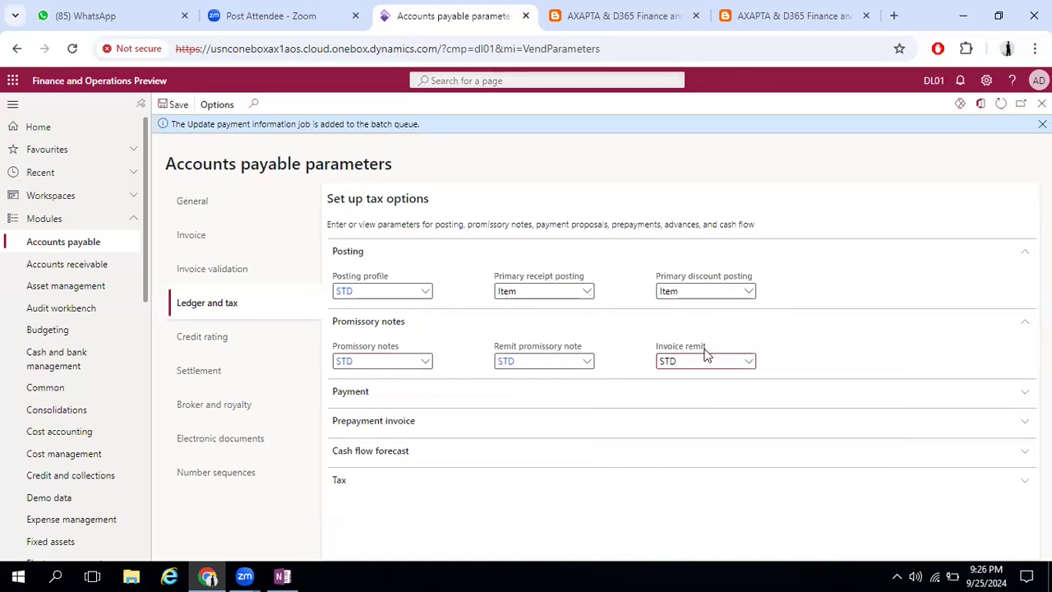
Review the options for Primary receipt posting and Primary discount posting, and choose Item for both
{"action": "left_click", "coordinate": [586, 291]}
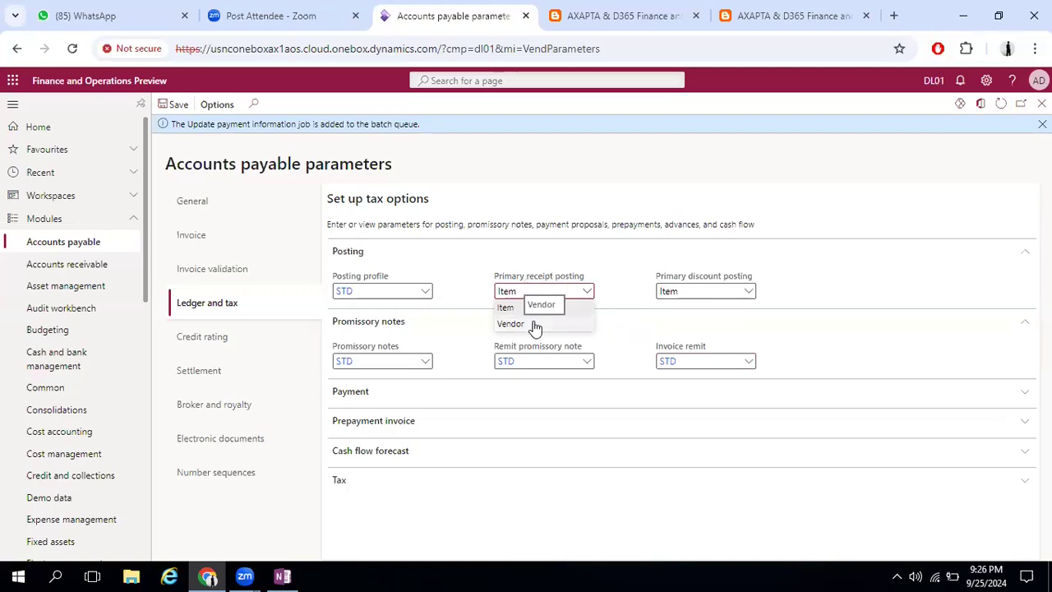
{"action": "mouse_move", "coordinate": [537, 281]}
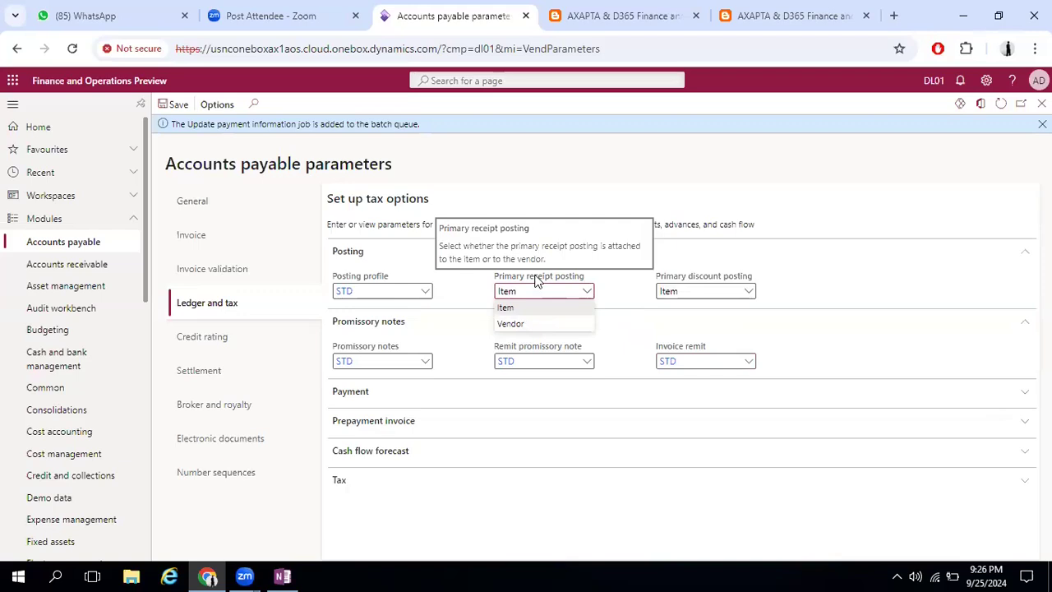
{"action": "left_click", "coordinate": [529, 306]}
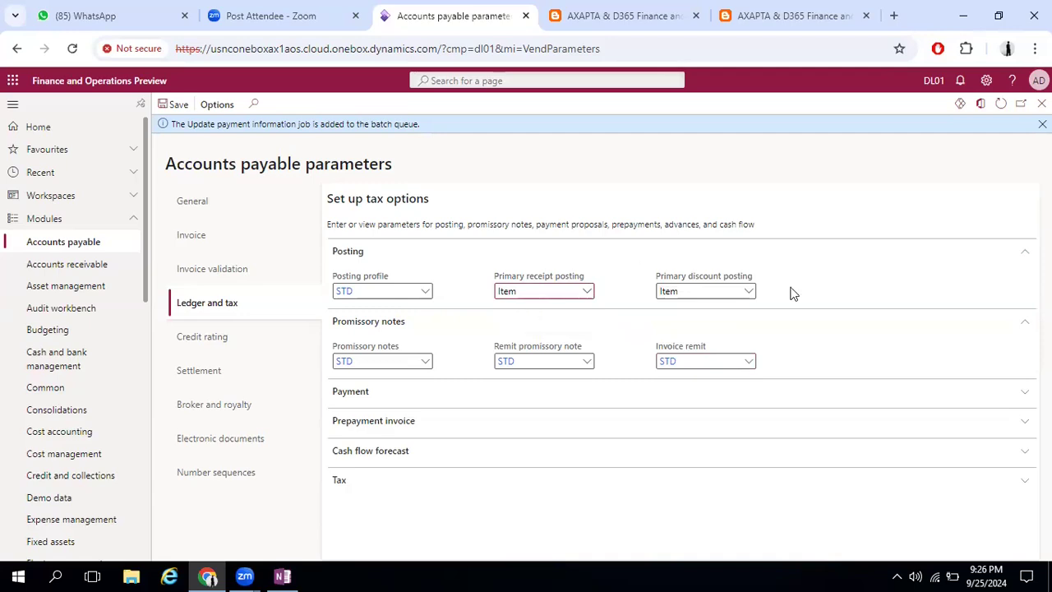
{"action": "left_click", "coordinate": [750, 294]}
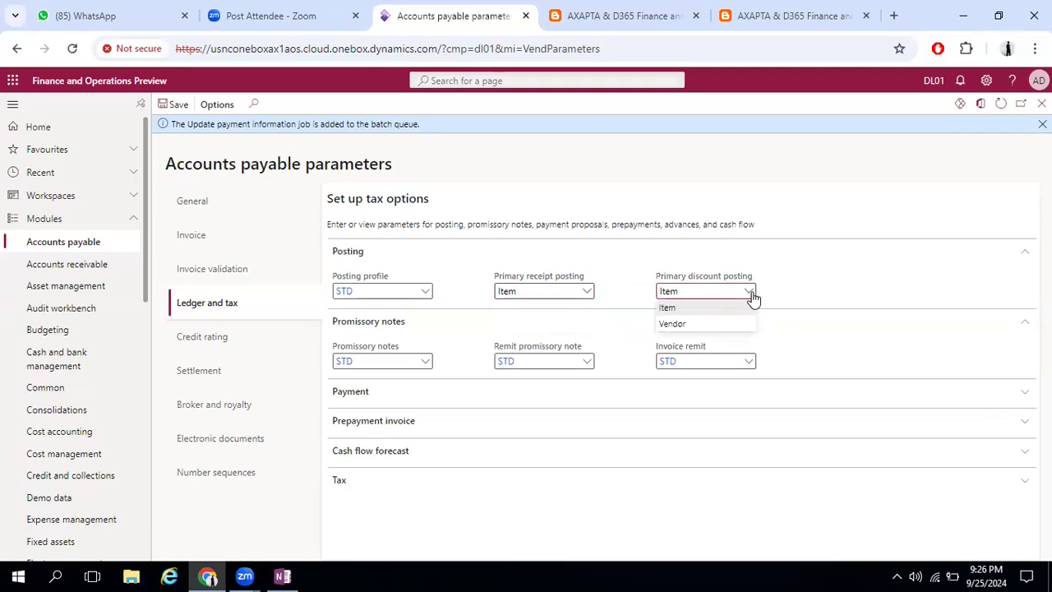
{"action": "left_click", "coordinate": [717, 311]}
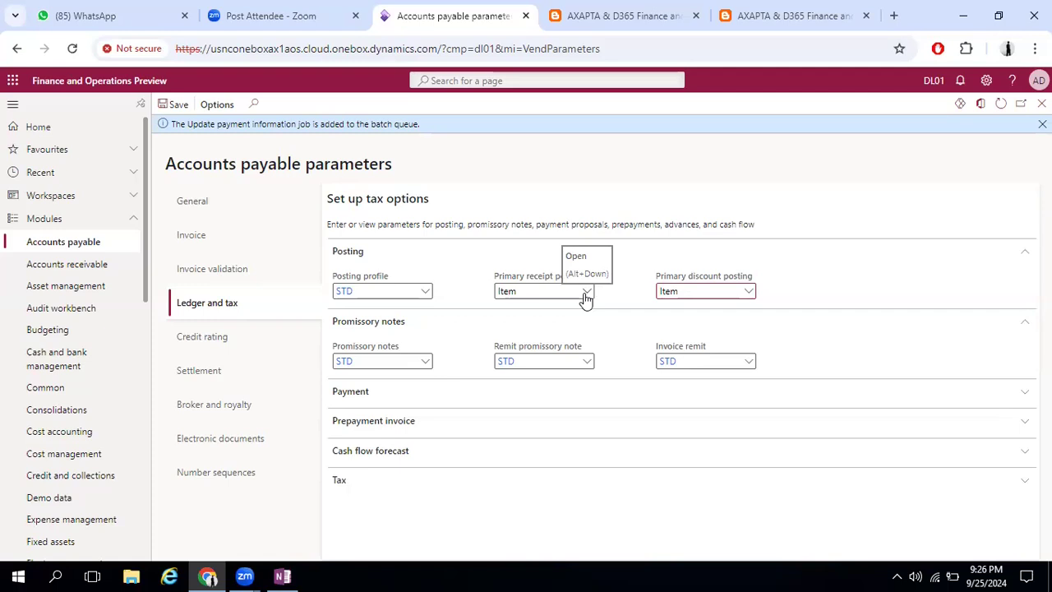
Expand the Payment section and collapse the Posting and Promissory notes sections
{"action": "left_click", "coordinate": [395, 395]}
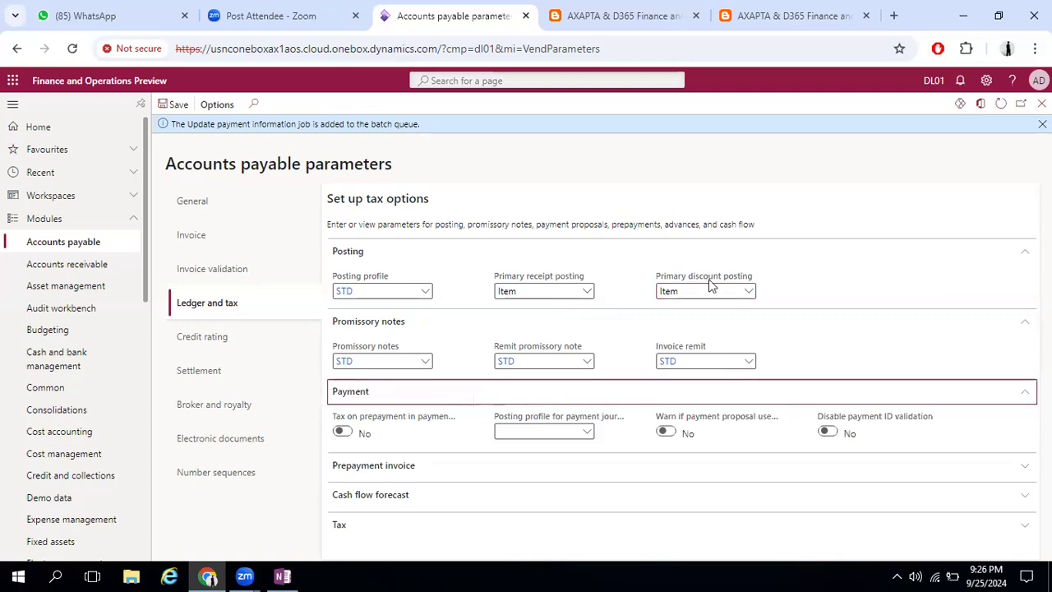
{"action": "left_click", "coordinate": [1024, 260]}
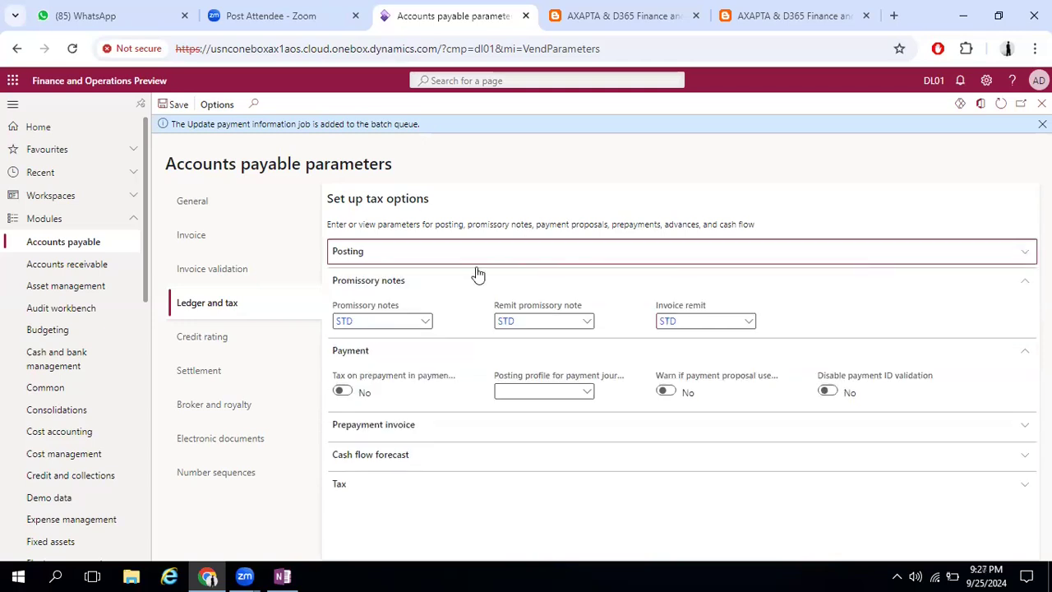
{"action": "left_click", "coordinate": [1023, 279]}
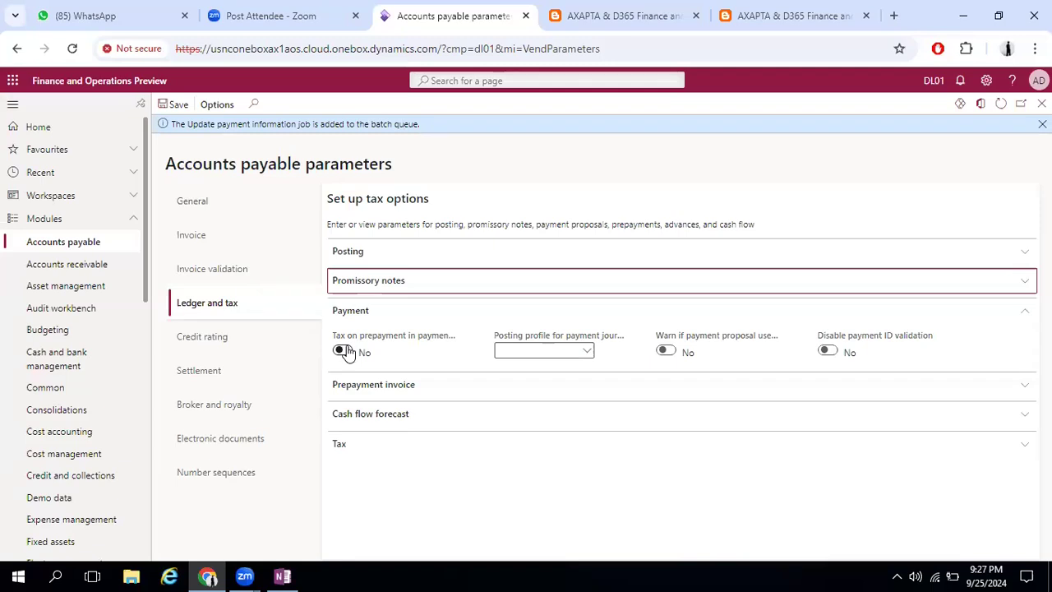
Switch Tax on prepayment in payment journal to Yes and back to No
{"action": "left_click", "coordinate": [347, 351]}
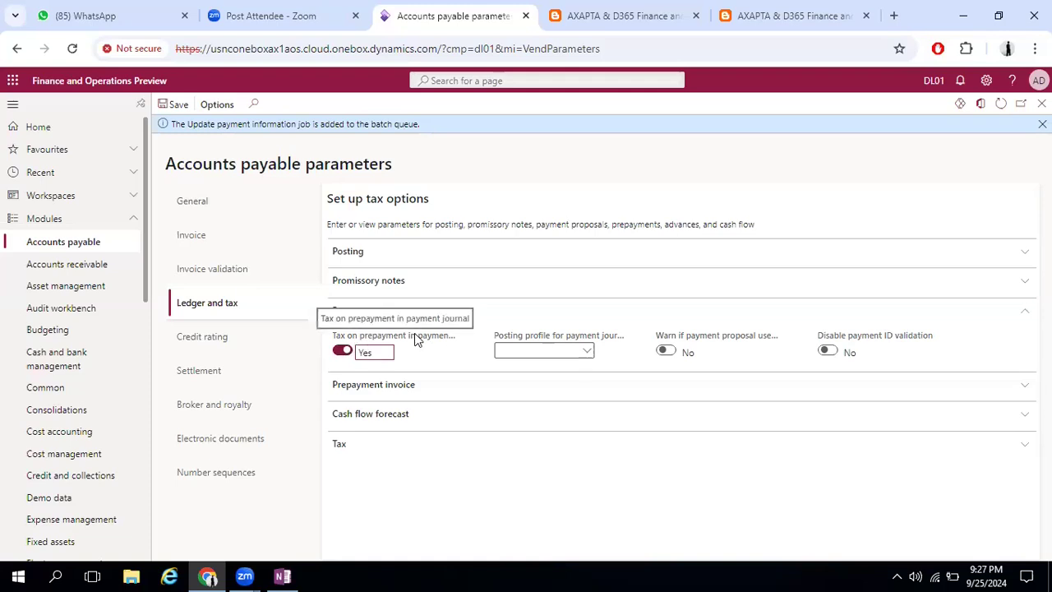
{"action": "left_click", "coordinate": [342, 352]}
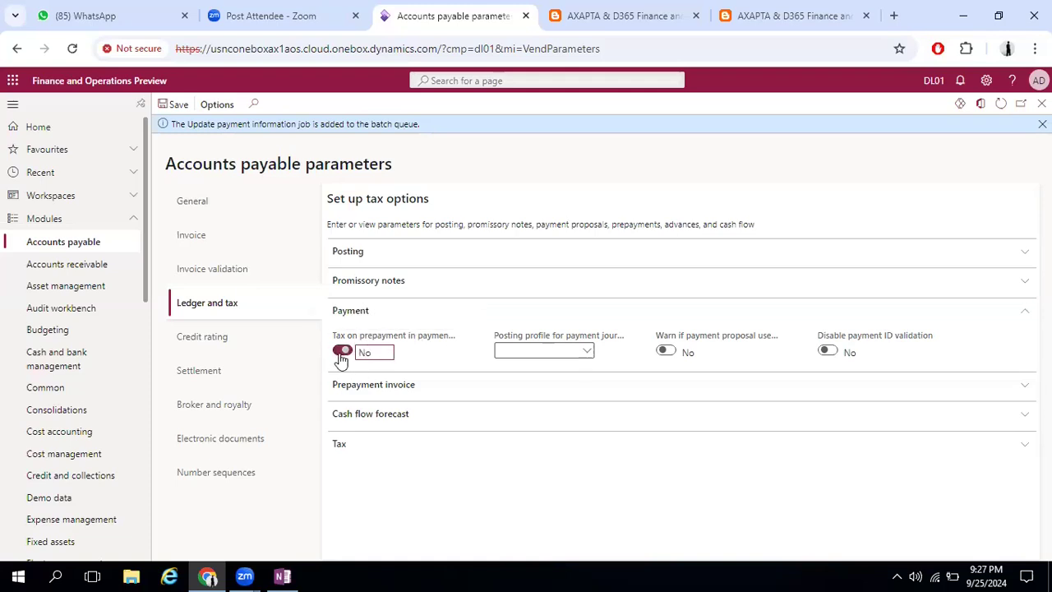
Open the details of the payment journal posting profile and create a vendor posting profile PREPAY with description Pre Payment
{"action": "left_click", "coordinate": [587, 351]}
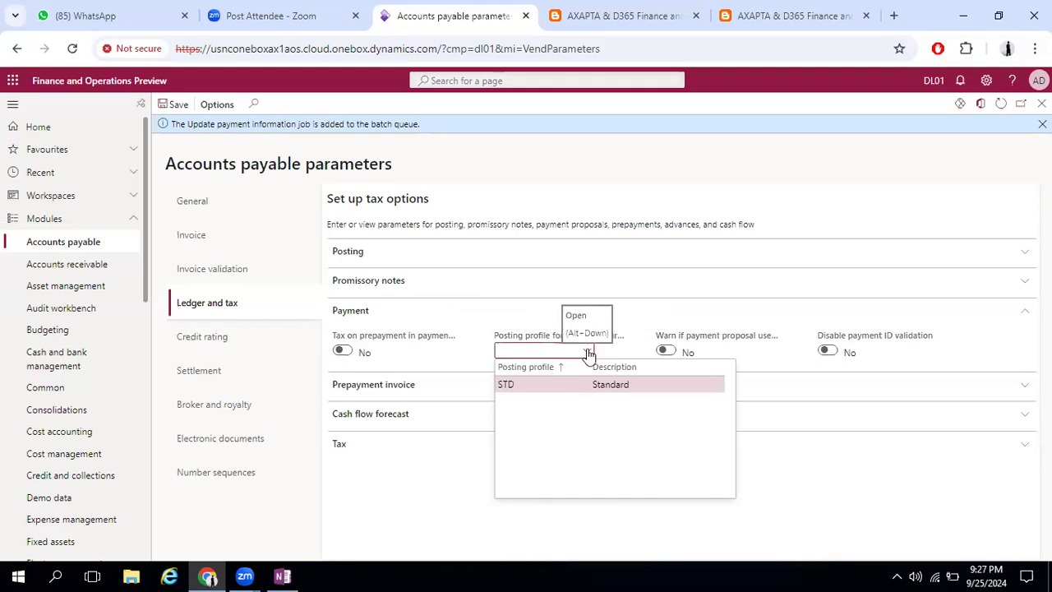
{"action": "right_click", "coordinate": [588, 353]}
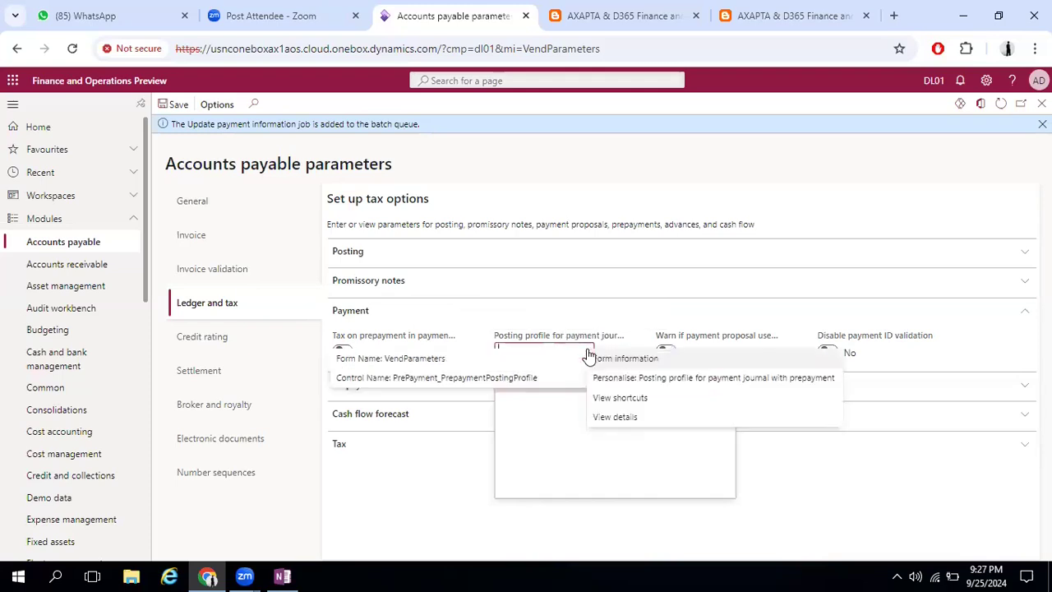
{"action": "left_click", "coordinate": [608, 423]}
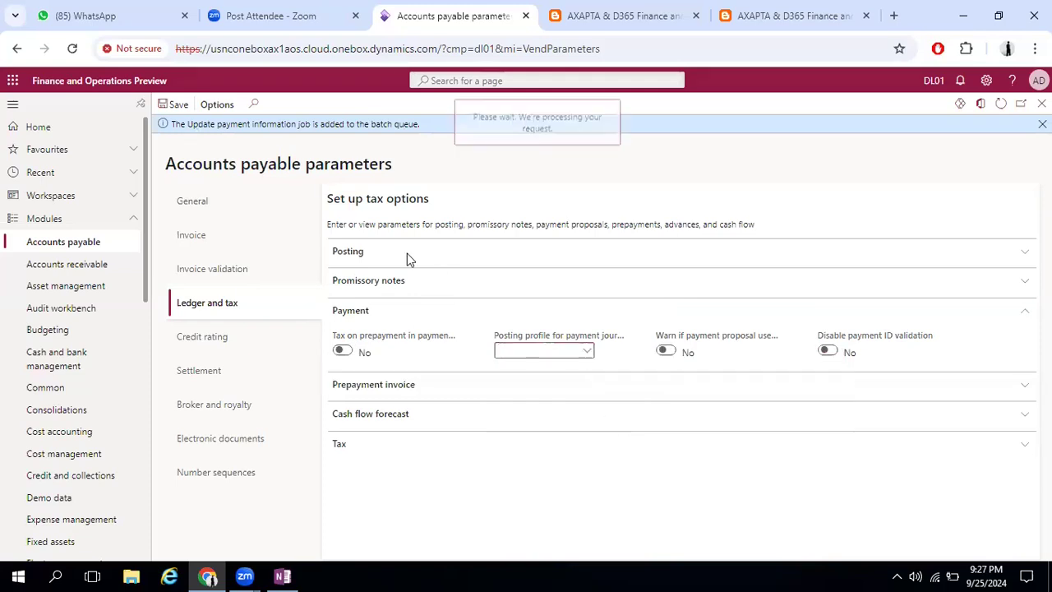
{"action": "left_click", "coordinate": [216, 104]}
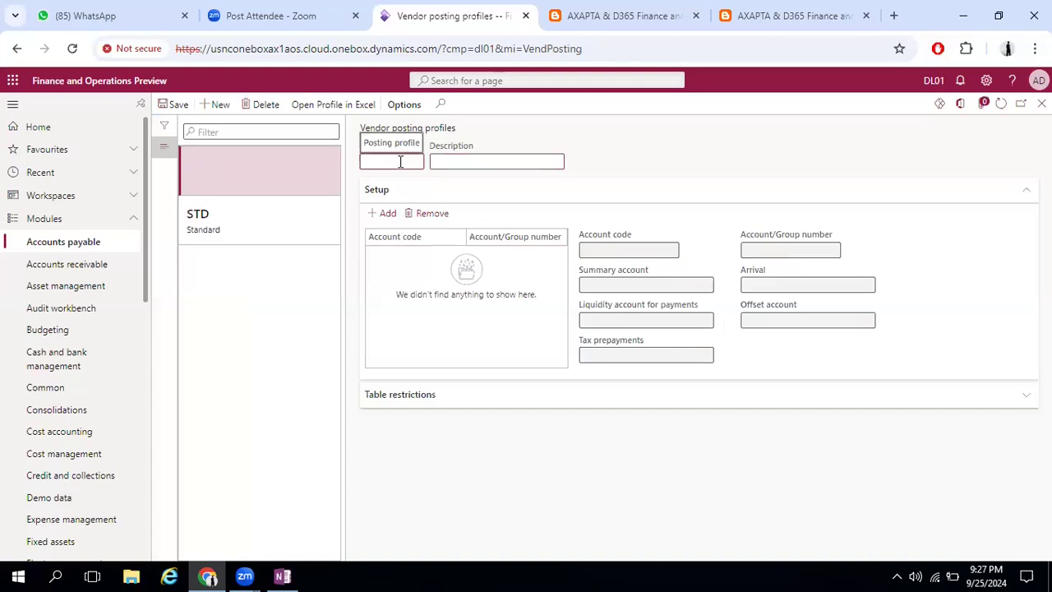
{"action": "type", "text": "PAY"}
{"action": "key", "text": "Tab"}
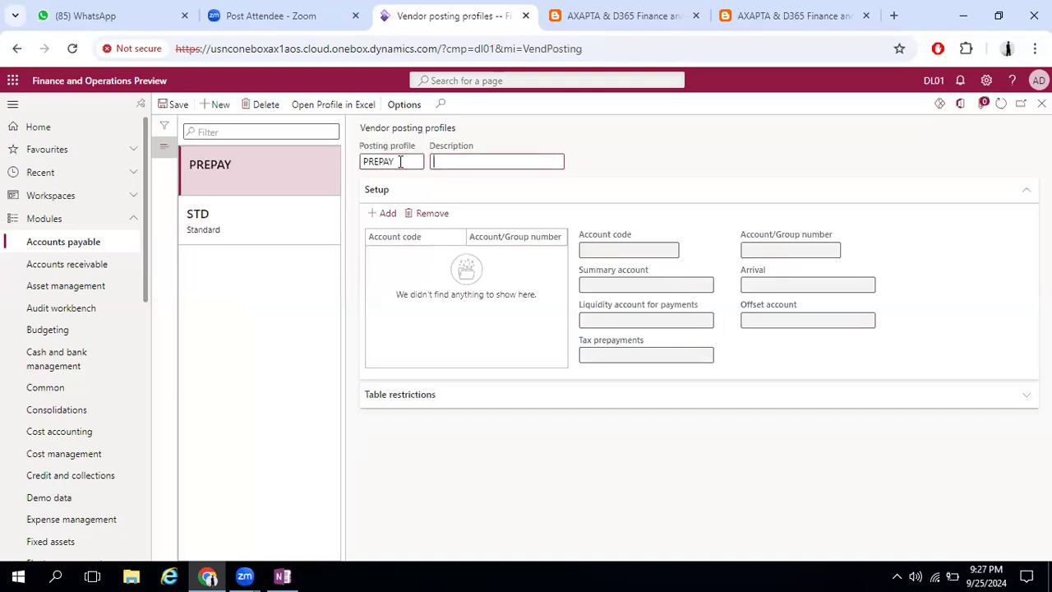
{"action": "type", "text": "Pre Payment"}
{"action": "key", "text": "Tab"}
Add a PREPAY setup line for account code All with summary account 200110 (Accounts Payable - Other), then save and close the form
{"action": "left_click", "coordinate": [383, 215]}
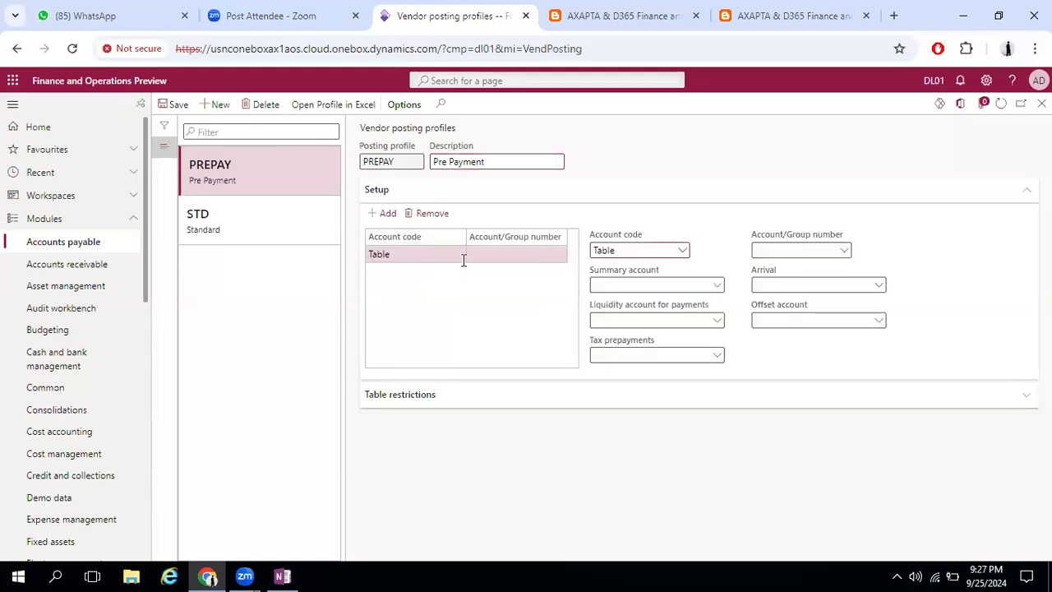
{"action": "left_click", "coordinate": [682, 251]}
{"action": "left_click", "coordinate": [603, 301]}
{"action": "left_click", "coordinate": [720, 288]}
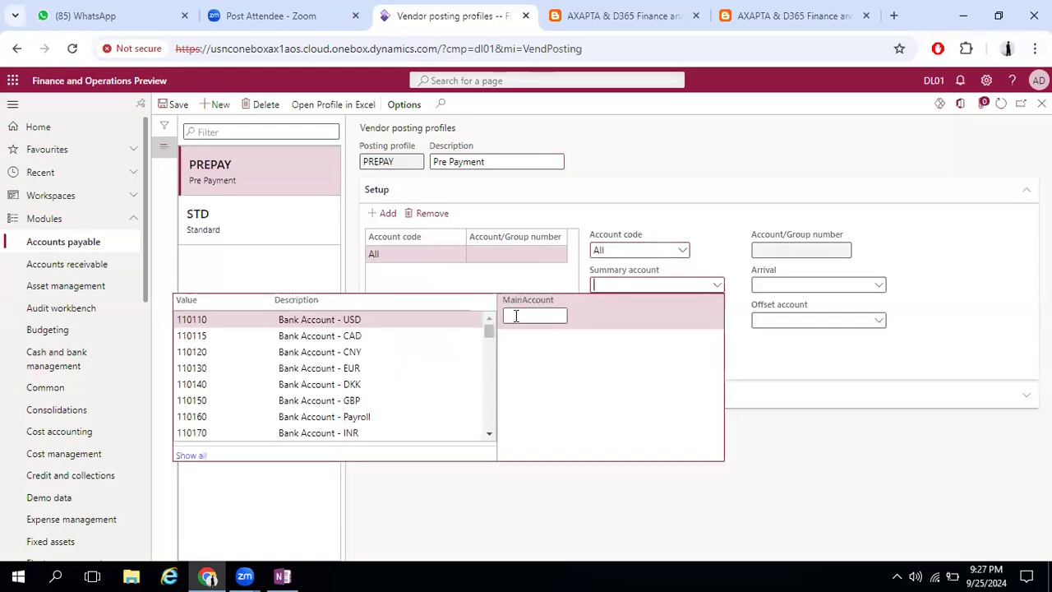
{"action": "type", "text": "Accounts"}
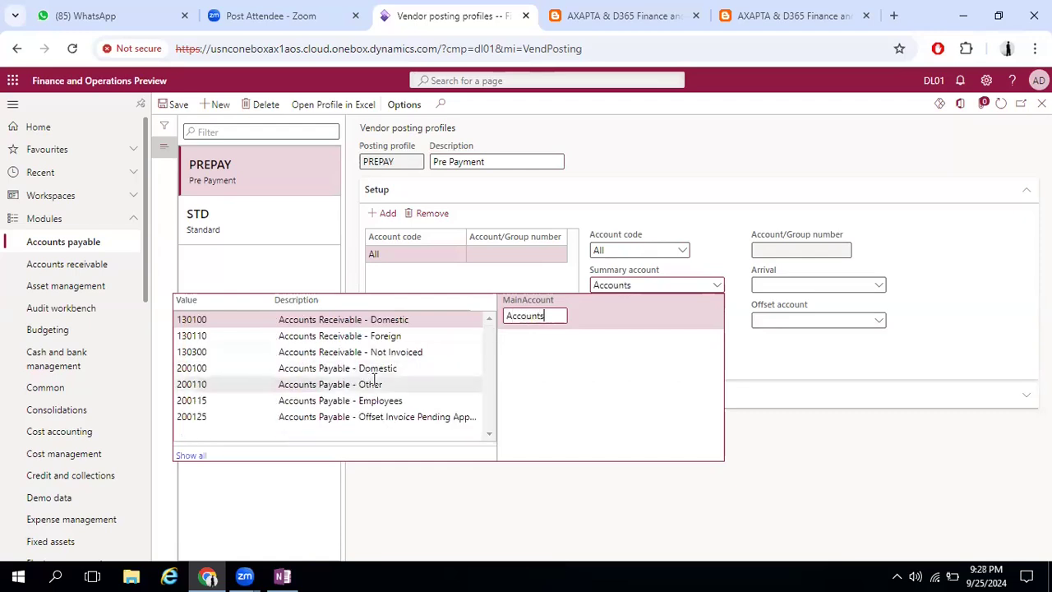
{"action": "left_click", "coordinate": [390, 383]}
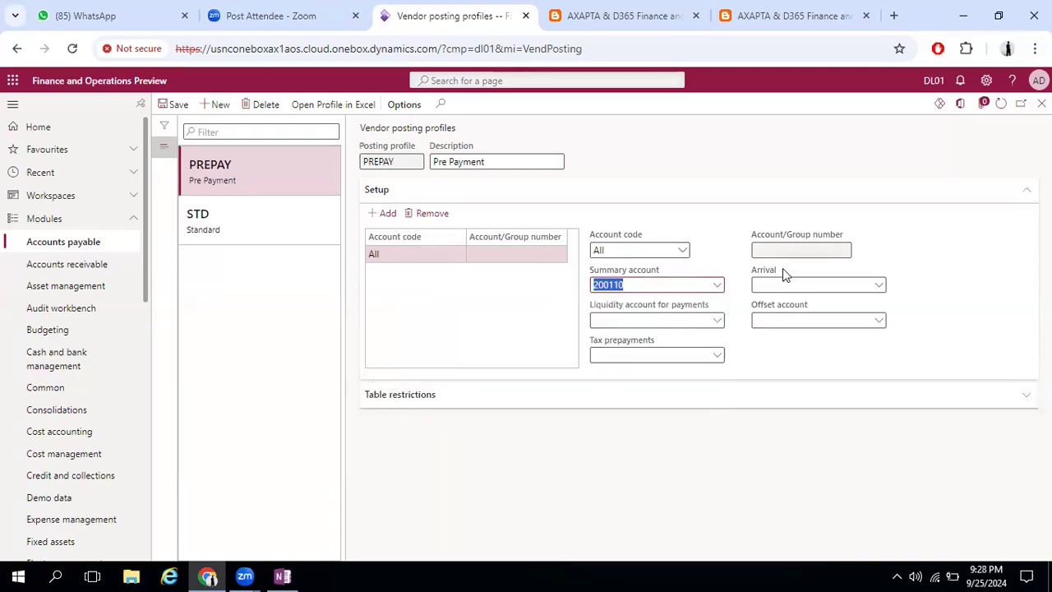
{"action": "left_click", "coordinate": [177, 105]}
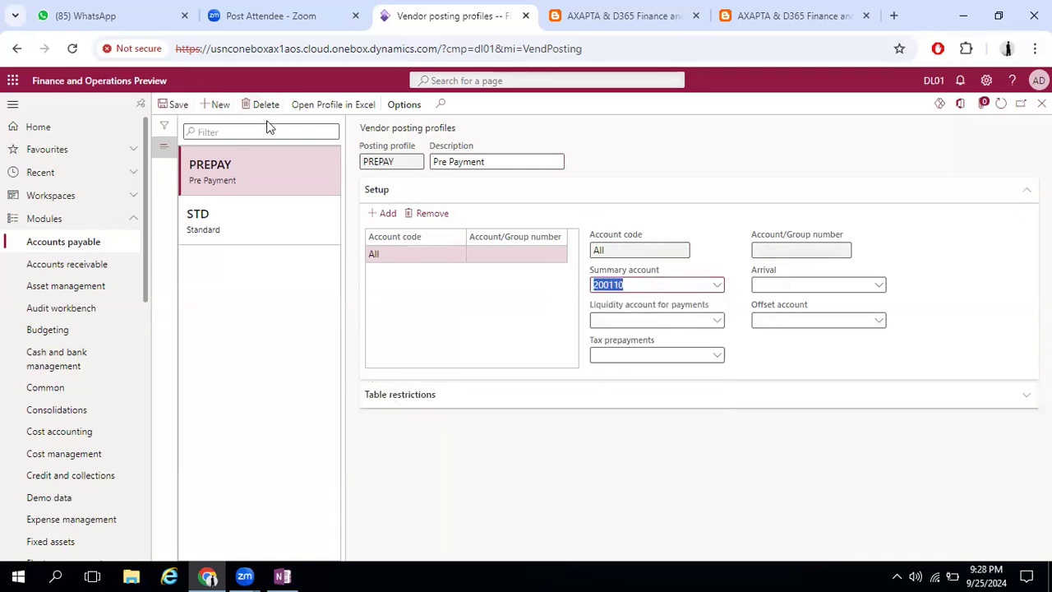
{"action": "left_click", "coordinate": [1042, 104]}
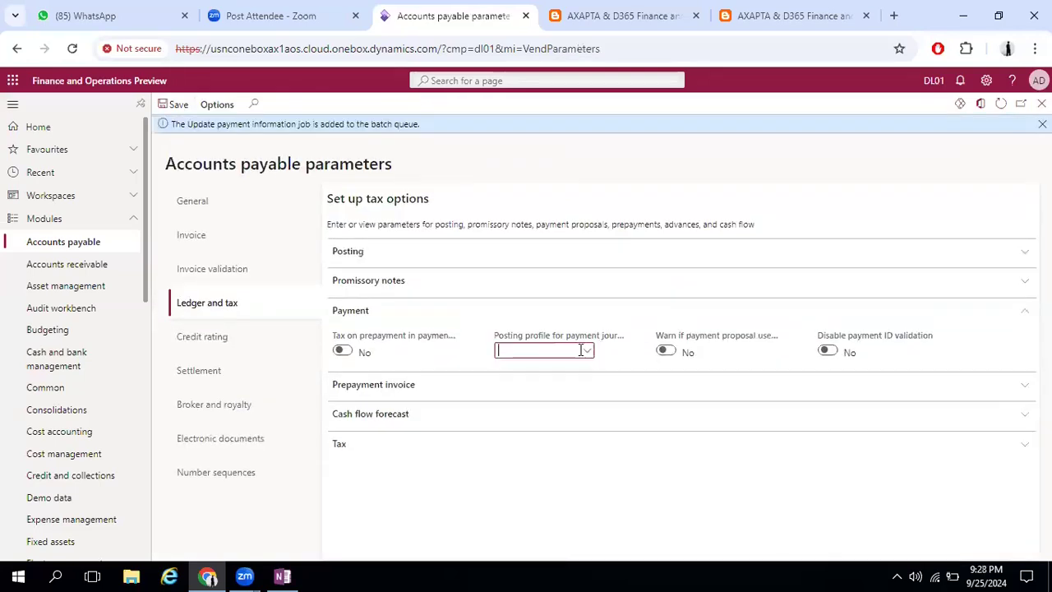
Set Posting profile for payment journal with prepayment to PREPAY
{"action": "left_click", "coordinate": [585, 354]}
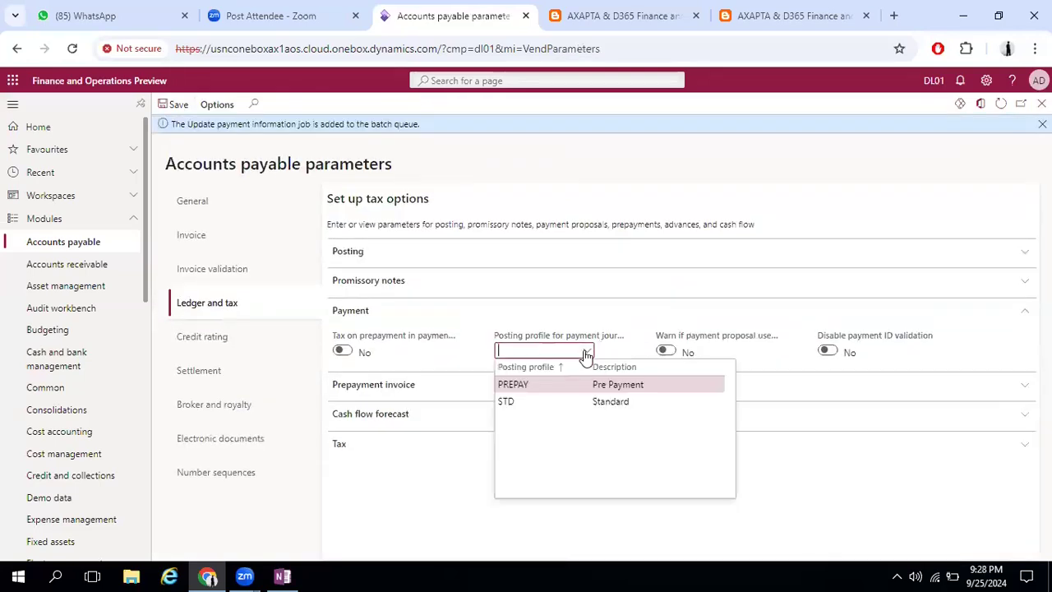
{"action": "left_click", "coordinate": [538, 385]}
In Prepayment invoice, set Posting profile with prepayment vendor invoice to PREPAY and review the Prepayment application policy options
{"action": "left_click", "coordinate": [401, 383]}
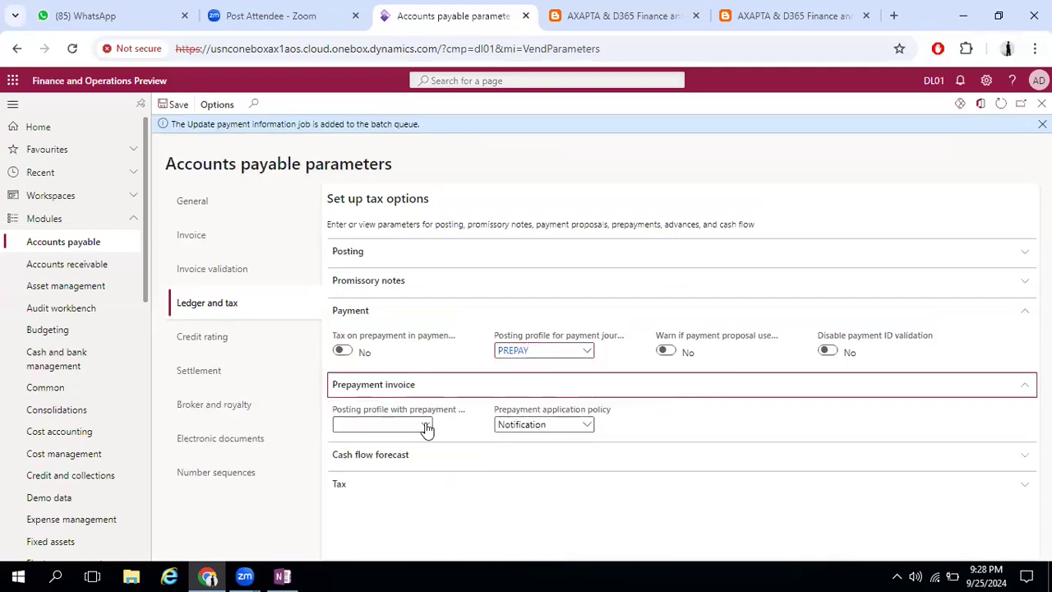
{"action": "left_click", "coordinate": [425, 424]}
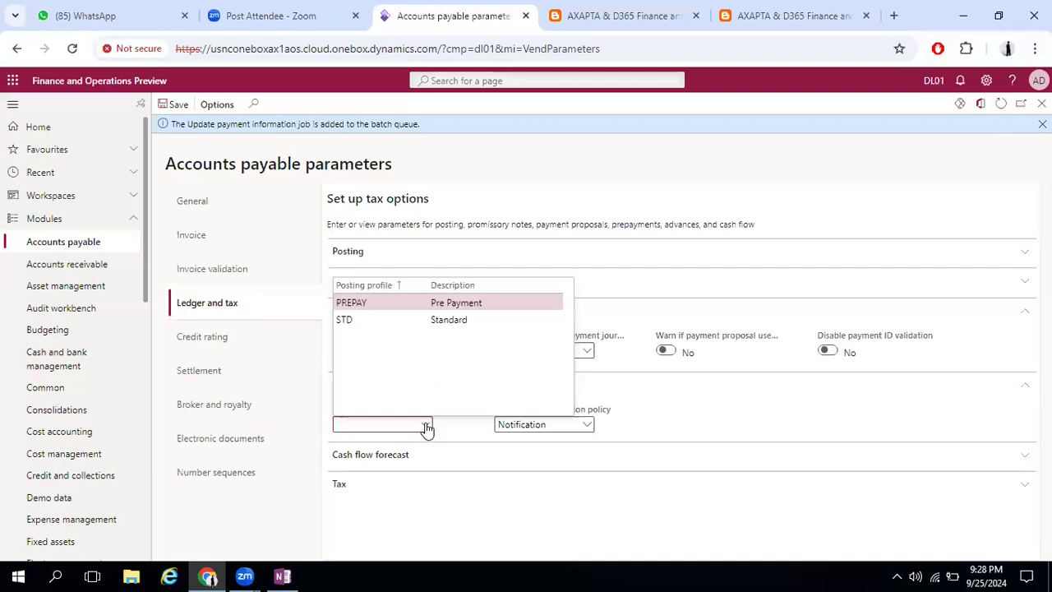
{"action": "left_click", "coordinate": [426, 426]}
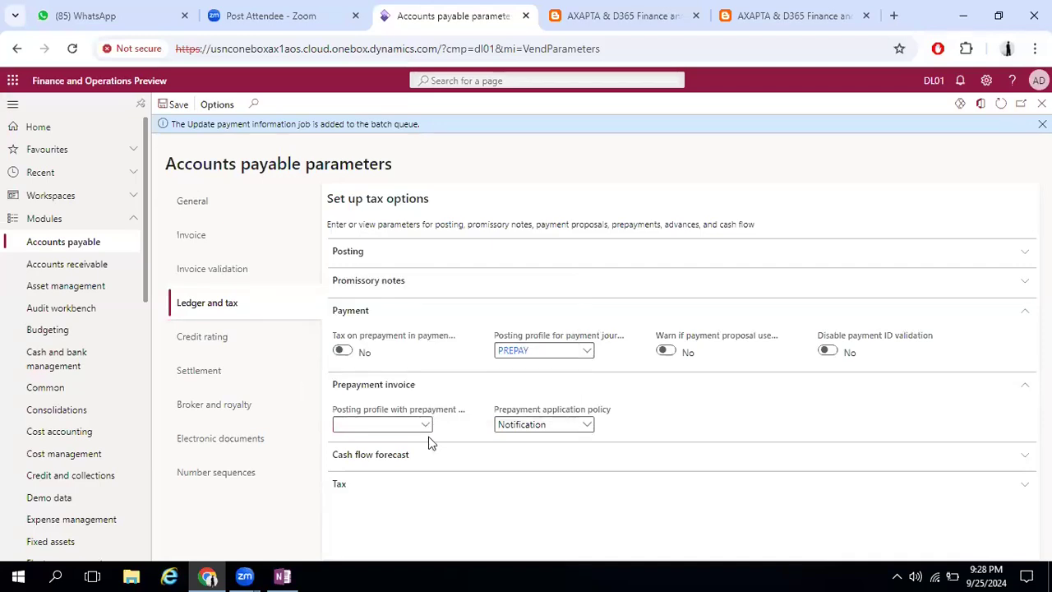
{"action": "left_click", "coordinate": [426, 428]}
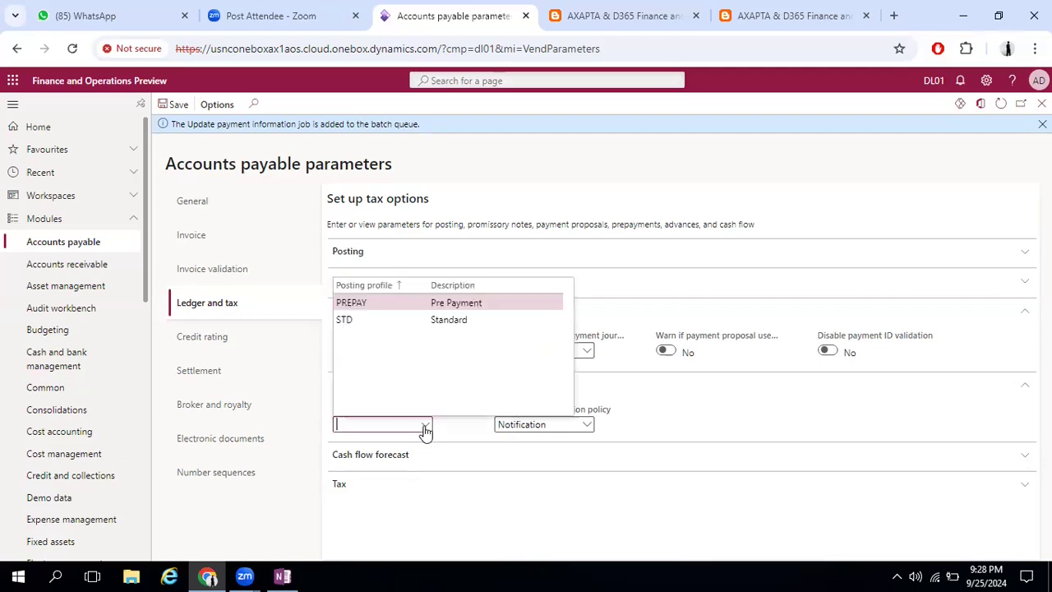
{"action": "left_click", "coordinate": [606, 338]}
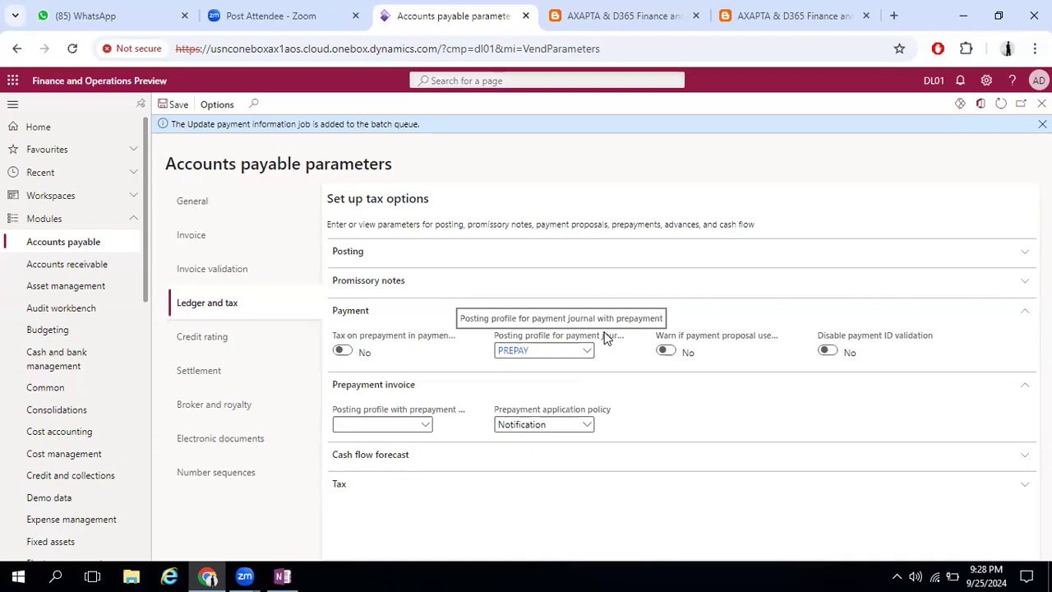
{"action": "left_click", "coordinate": [424, 425]}
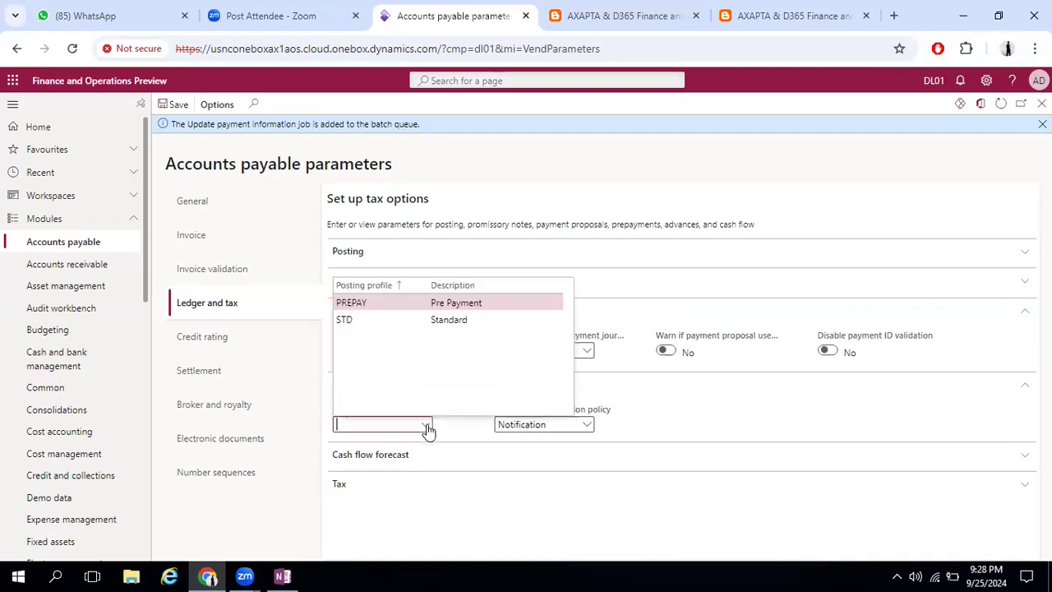
{"action": "left_click", "coordinate": [445, 302]}
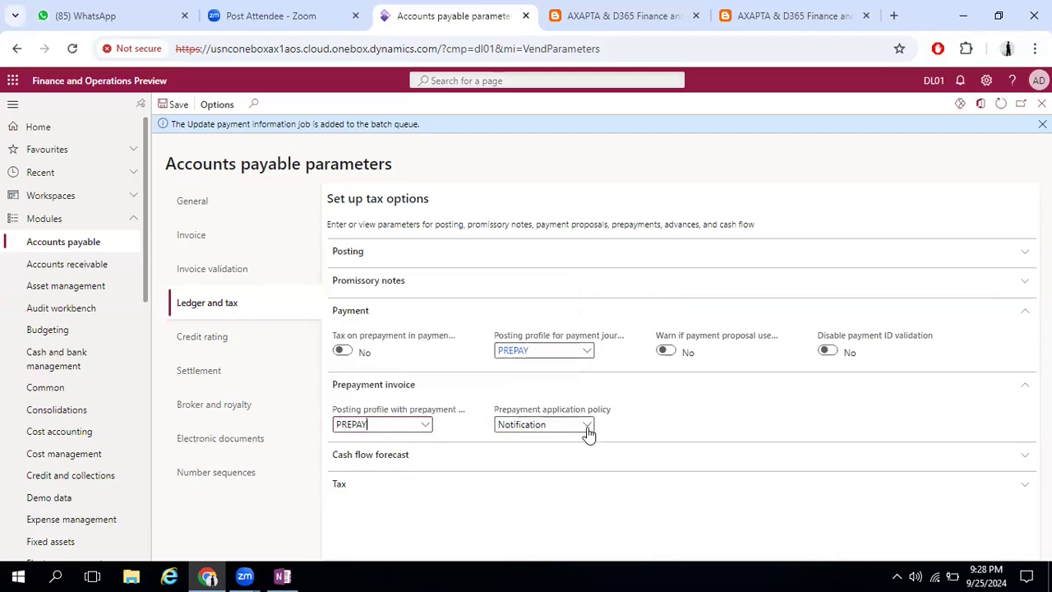
{"action": "left_click", "coordinate": [587, 427]}
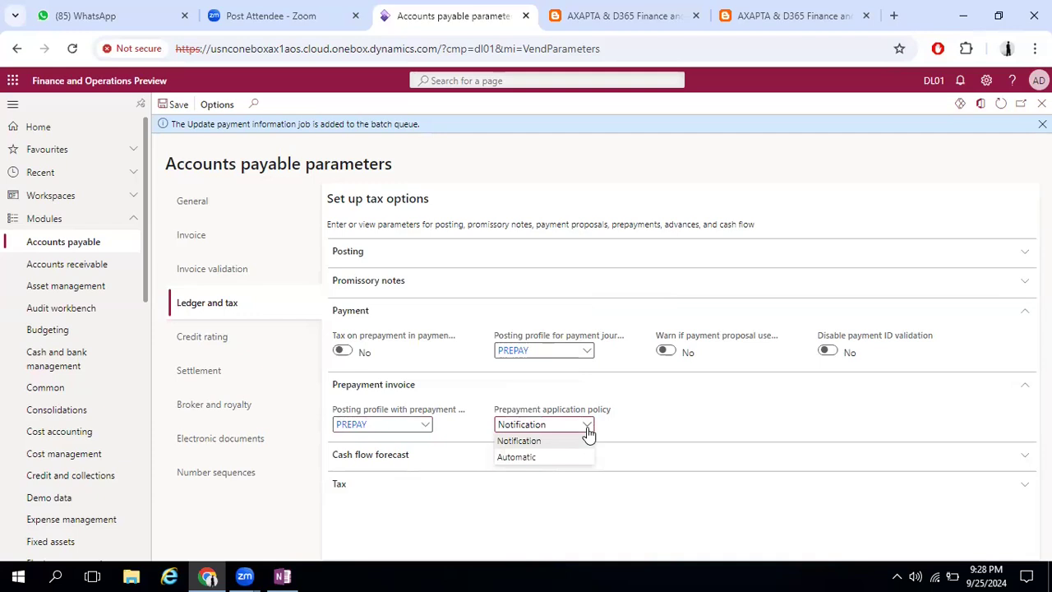
{"action": "left_click", "coordinate": [587, 430]}
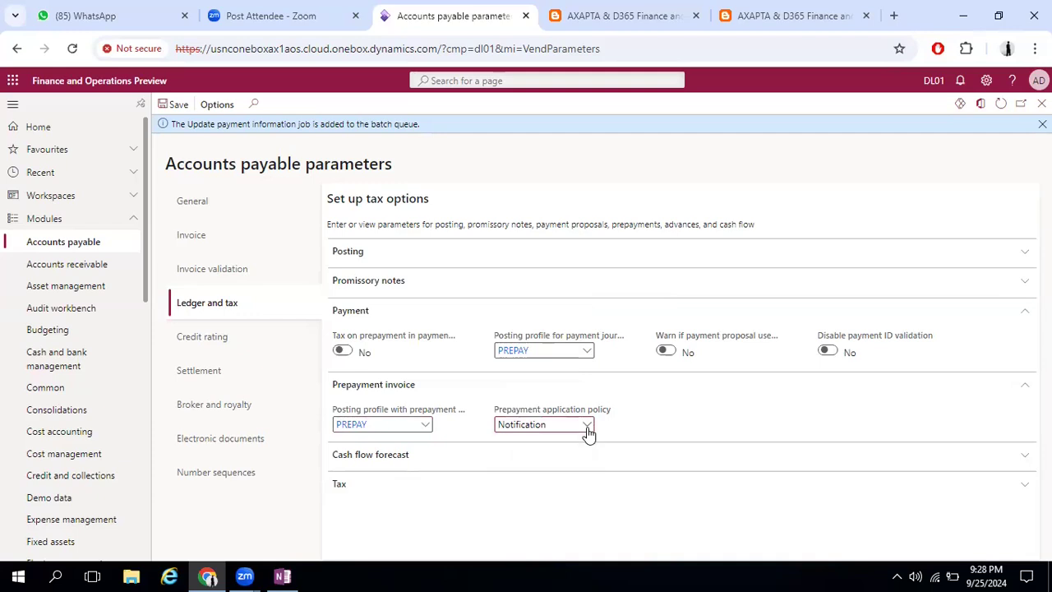
Expand the Cash flow forecast section and collapse the Payment and Prepayment invoice sections
{"action": "left_click", "coordinate": [403, 462]}
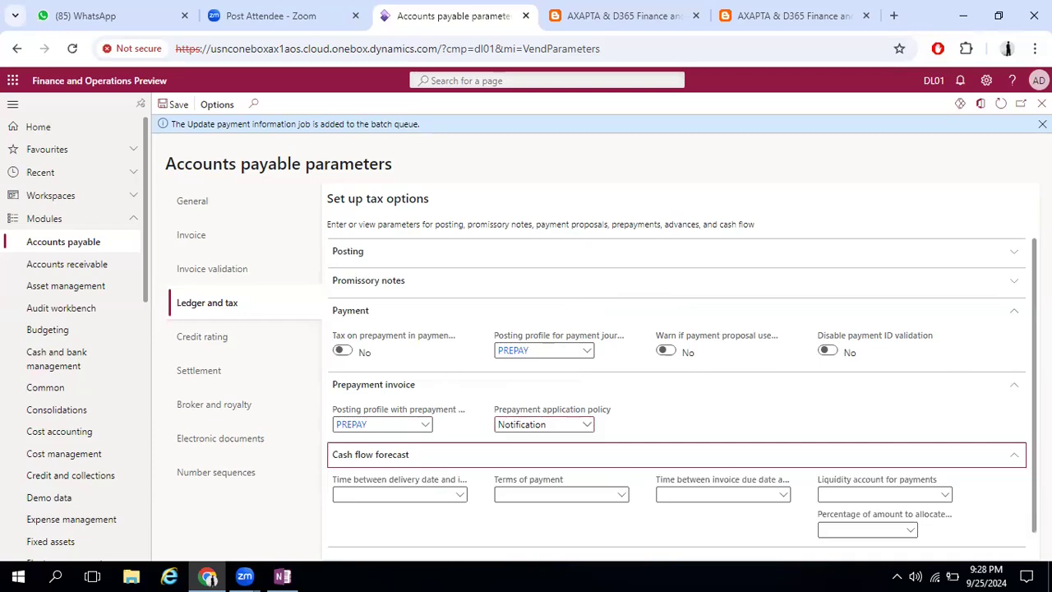
{"action": "scroll", "coordinate": [657, 427], "scroll_direction": "down", "scroll_amount": 1}
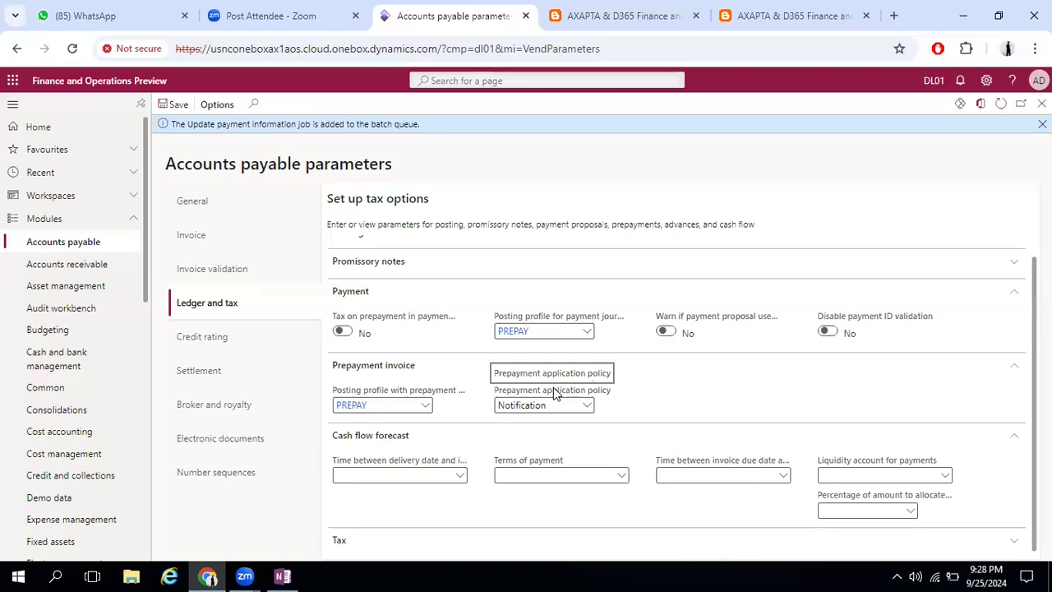
{"action": "scroll", "coordinate": [676, 394], "scroll_direction": "up", "scroll_amount": 1}
{"action": "scroll", "coordinate": [675, 395], "scroll_direction": "down", "scroll_amount": 1}
{"action": "scroll", "coordinate": [675, 394], "scroll_direction": "up", "scroll_amount": 1}
{"action": "scroll", "coordinate": [675, 394], "scroll_direction": "down", "scroll_amount": 1}
{"action": "left_click", "coordinate": [1017, 298]}
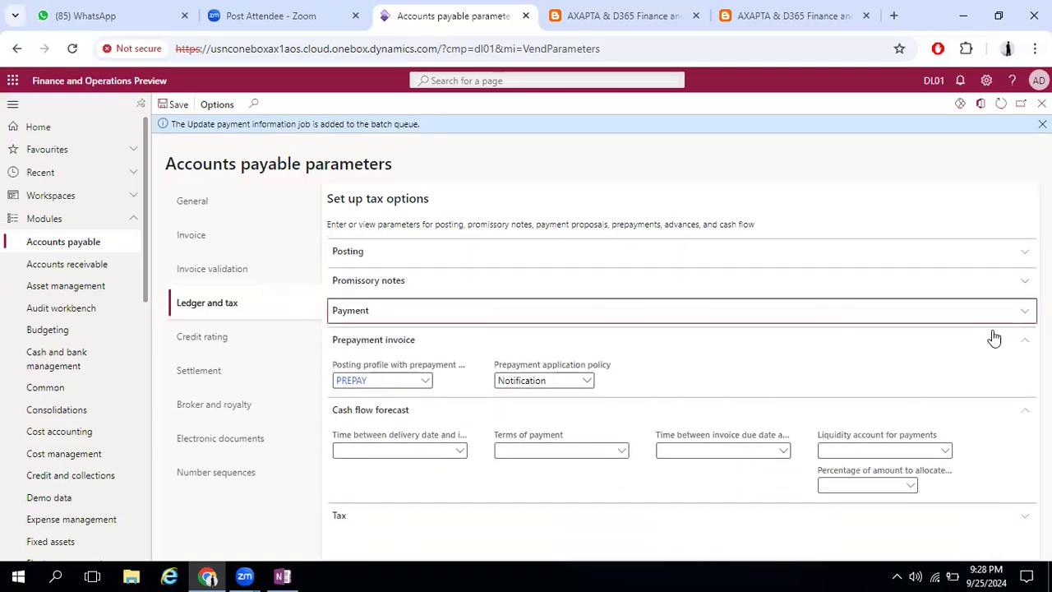
{"action": "left_click", "coordinate": [1014, 343]}
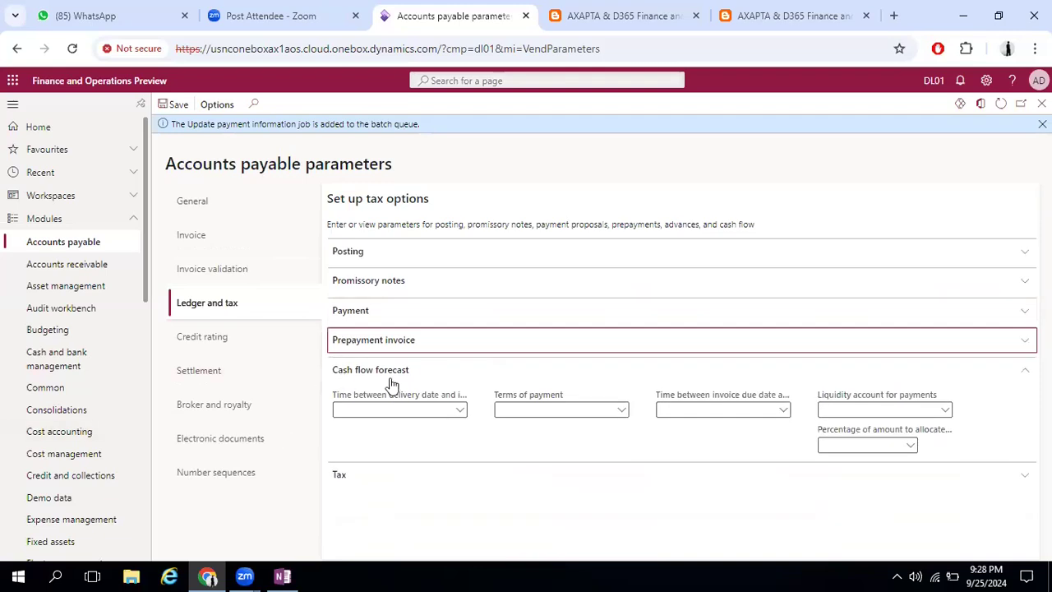
Set the cash flow forecast's delivery date interval, Terms of payment and invoice due date interval all to 7D
{"action": "left_click", "coordinate": [461, 410]}
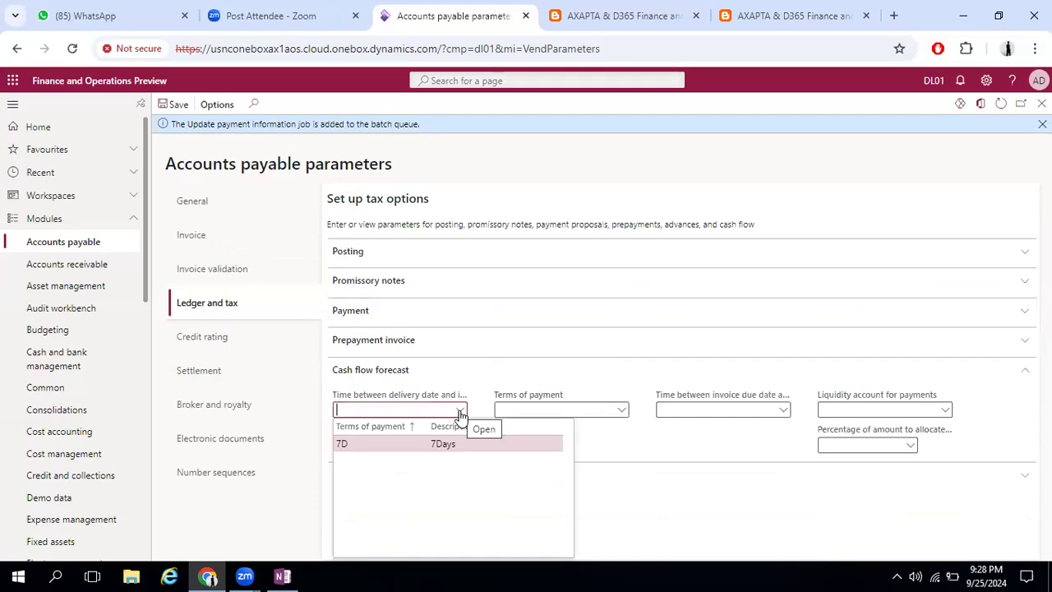
{"action": "left_click", "coordinate": [452, 445]}
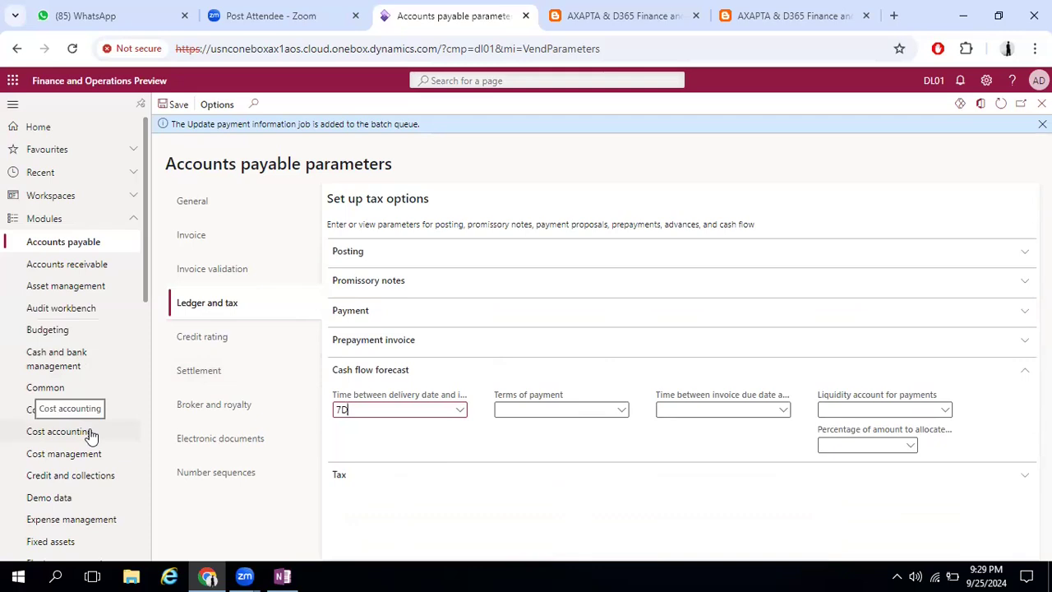
{"action": "left_click", "coordinate": [623, 413]}
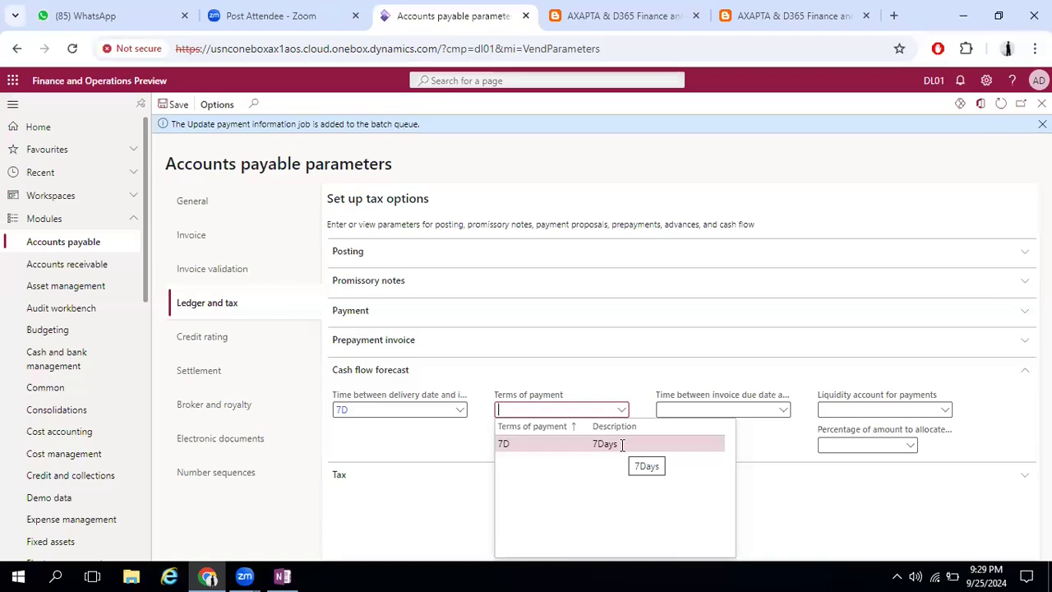
{"action": "left_click", "coordinate": [622, 444]}
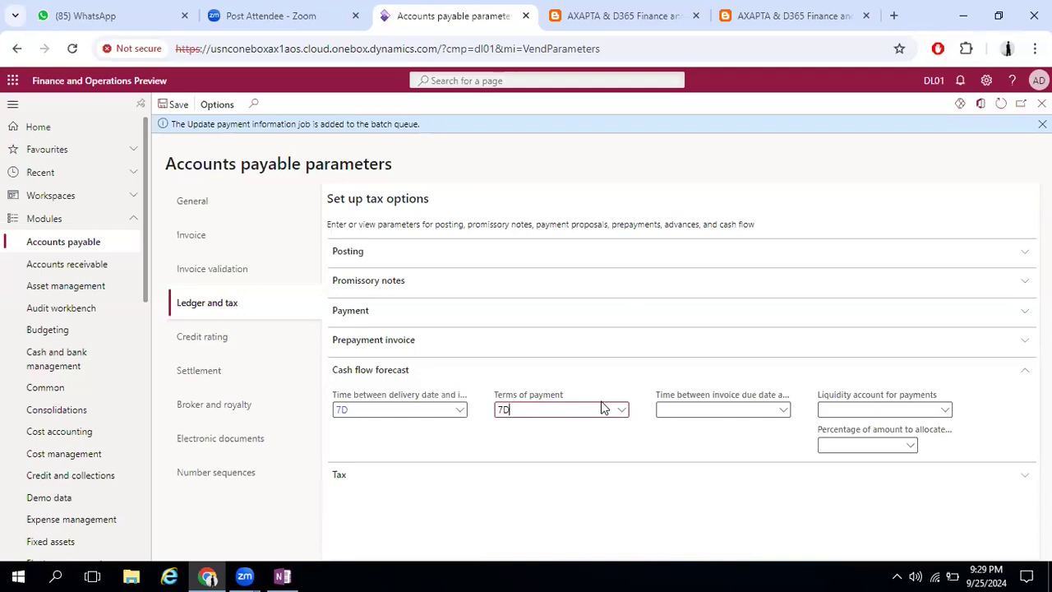
{"action": "left_click", "coordinate": [784, 415]}
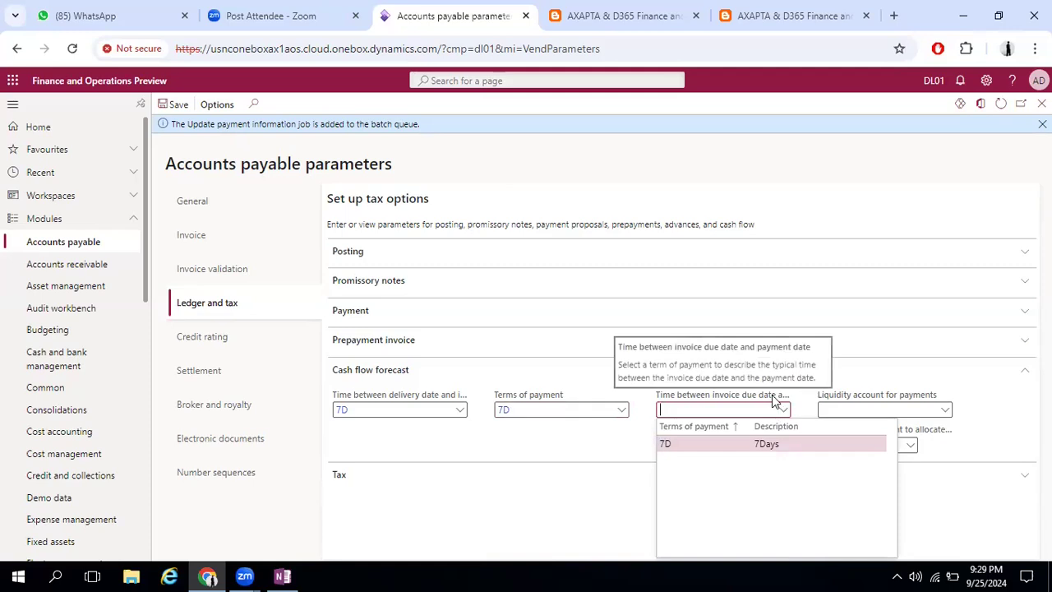
{"action": "left_click", "coordinate": [792, 445]}
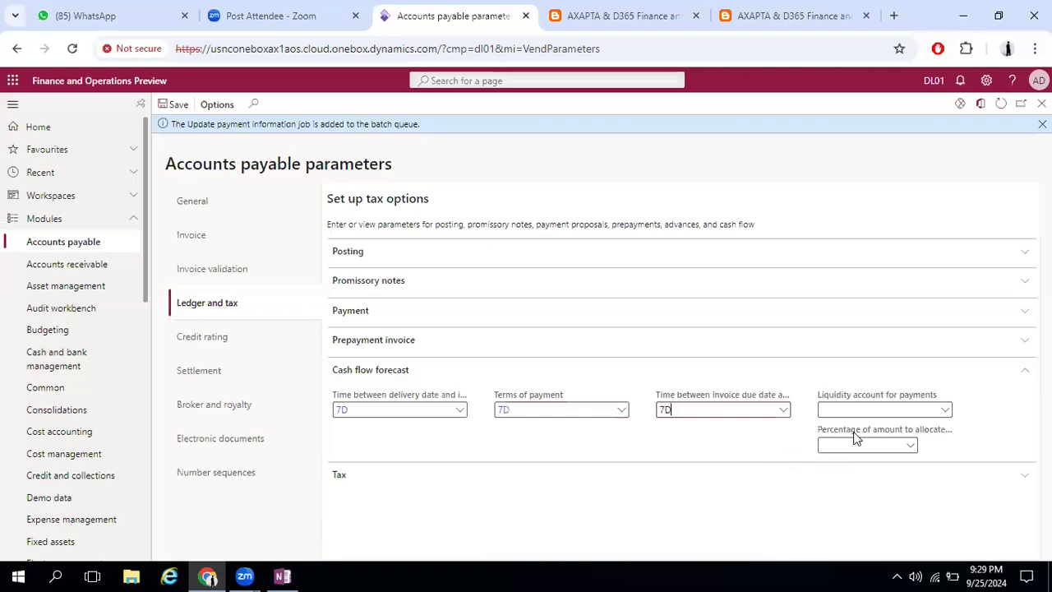
Examine the choices for Liquidity account for payments and the percentage of amount to allocate in the cash flow forecast
{"action": "left_click", "coordinate": [949, 411]}
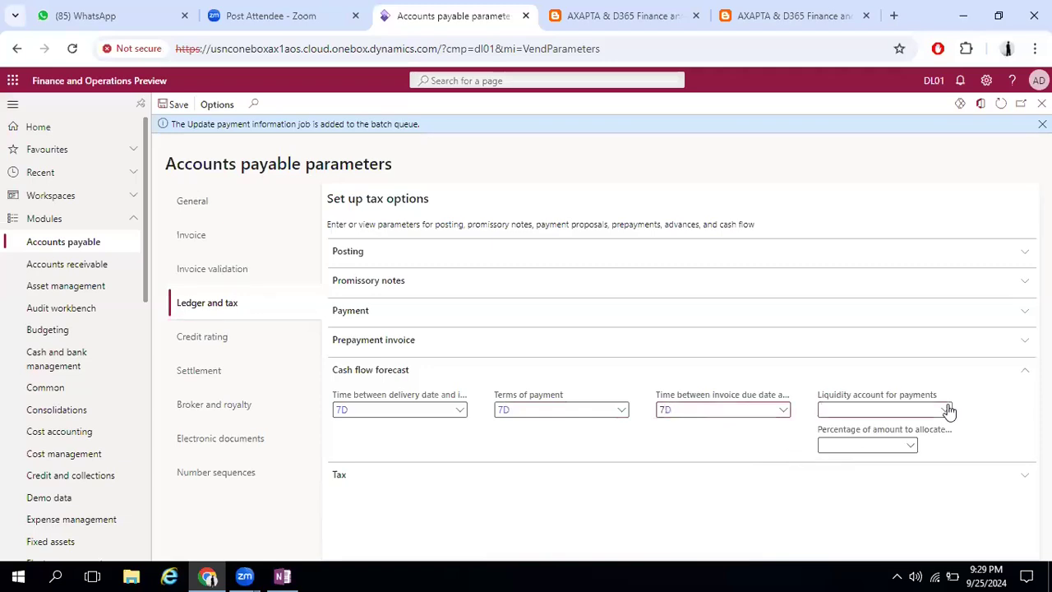
{"action": "left_click", "coordinate": [949, 411]}
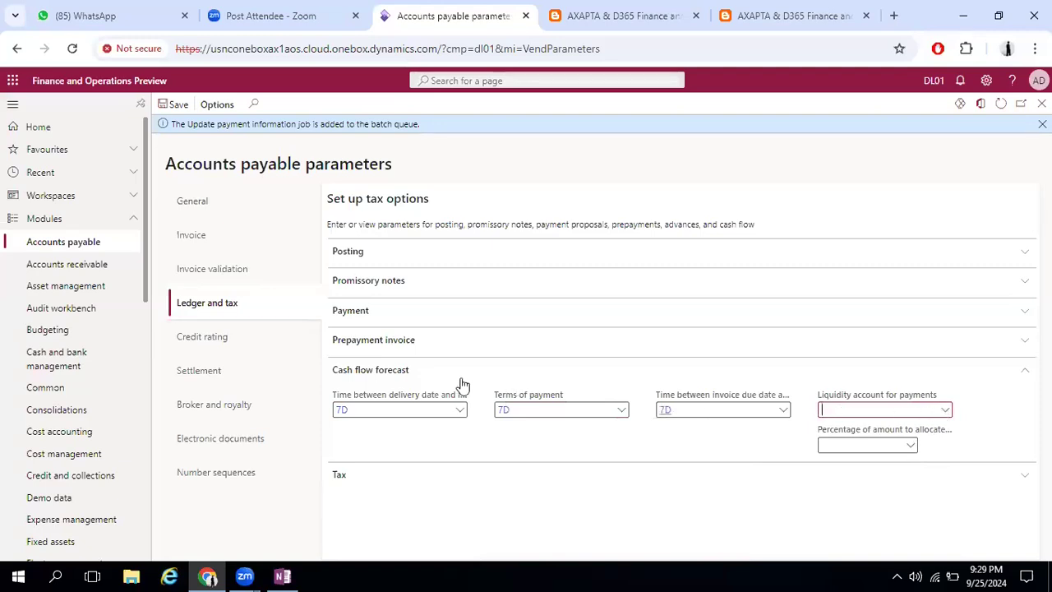
{"action": "left_click", "coordinate": [910, 444]}
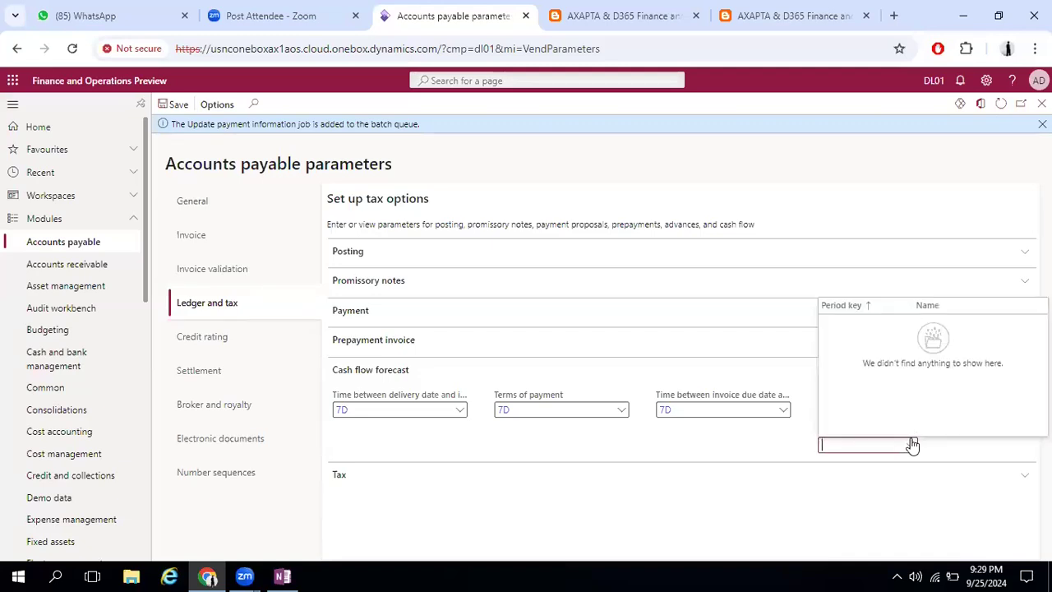
{"action": "left_click", "coordinate": [911, 444]}
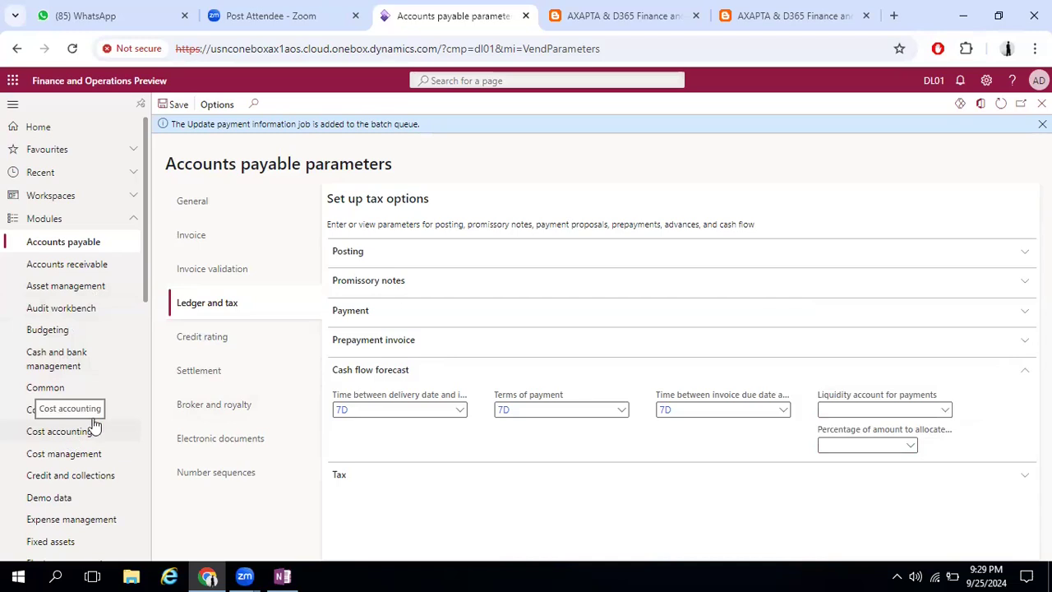
Return to the Ledger and tax parameters, expand the Tax section and collapse the Cash flow forecast and Posting sections
{"action": "left_click", "coordinate": [250, 273]}
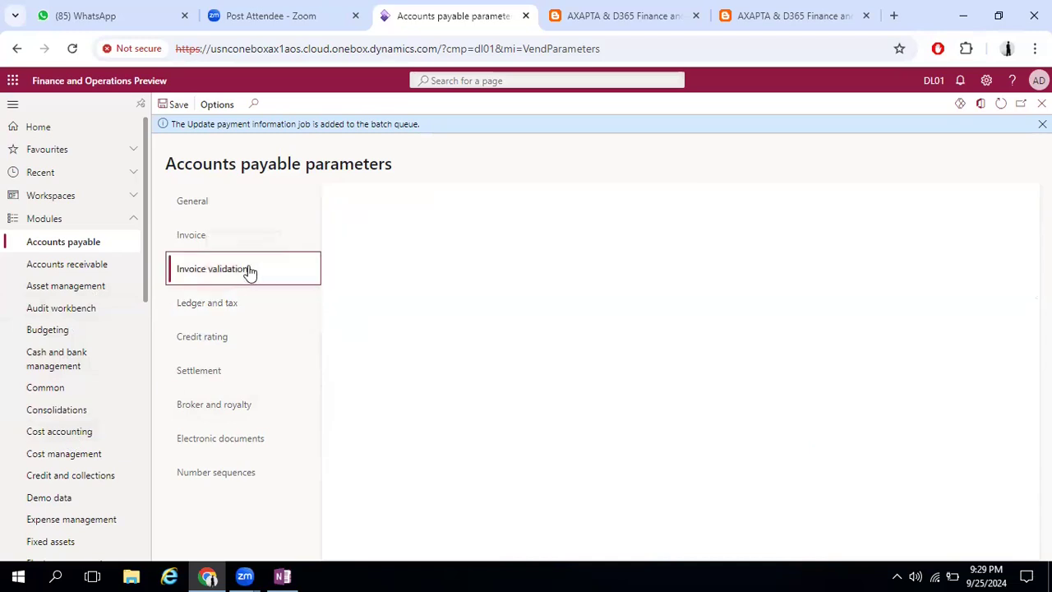
{"action": "left_click", "coordinate": [230, 303]}
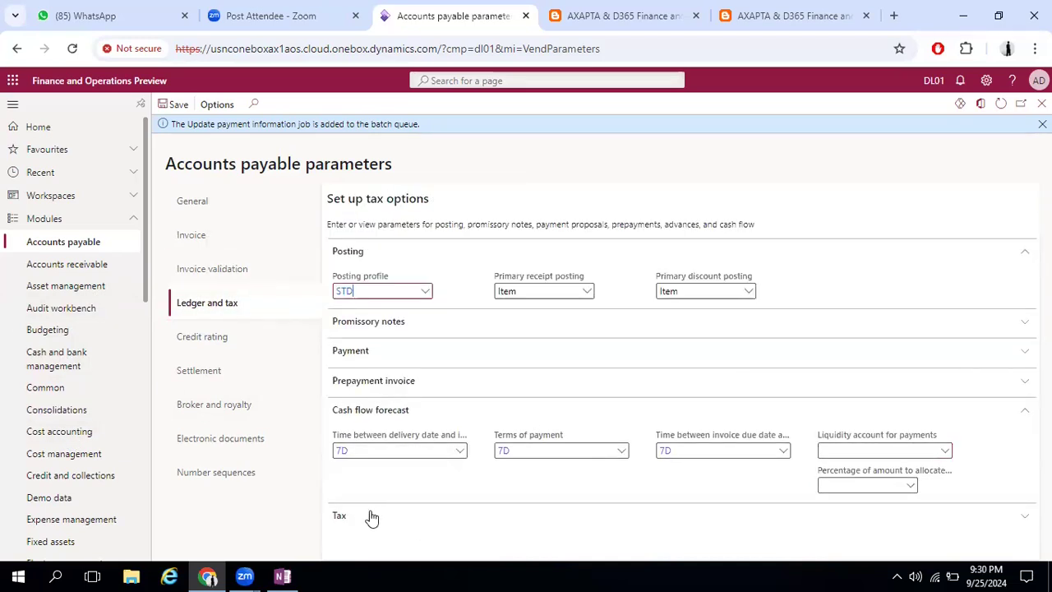
{"action": "left_click", "coordinate": [367, 515]}
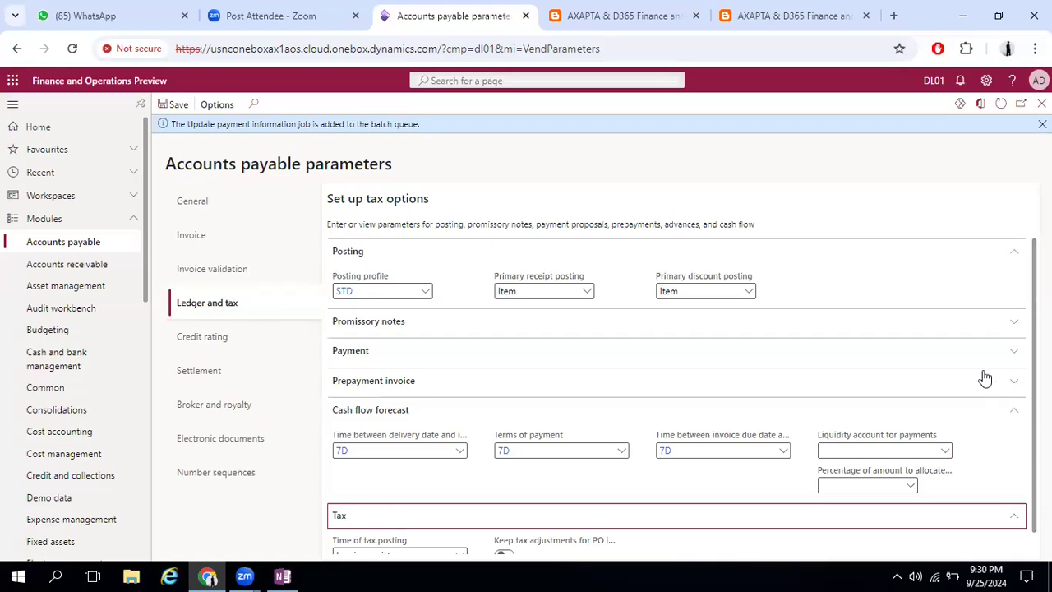
{"action": "left_click", "coordinate": [1010, 408]}
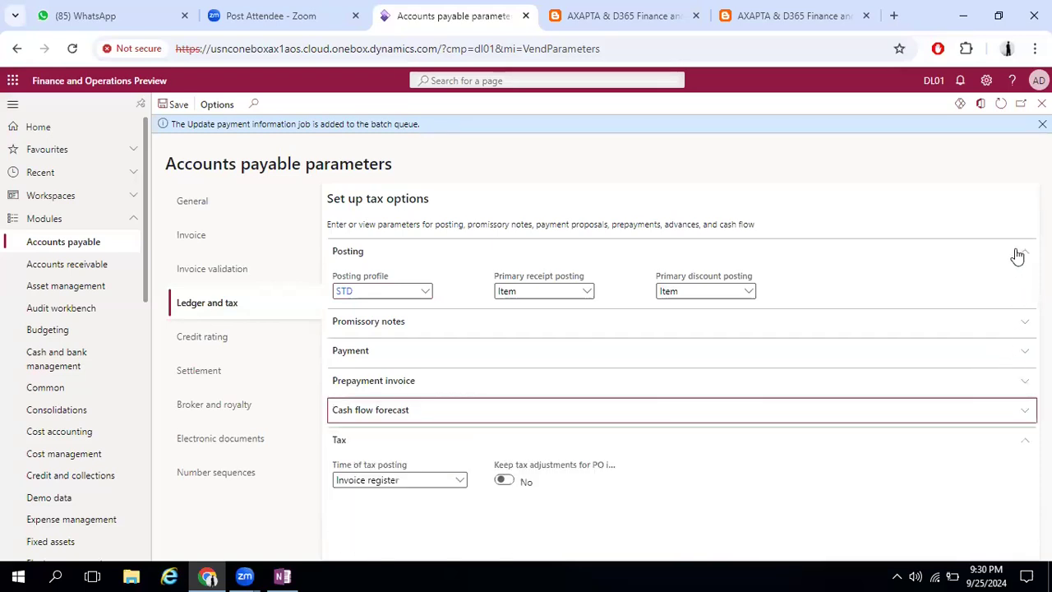
{"action": "left_click", "coordinate": [1017, 253]}
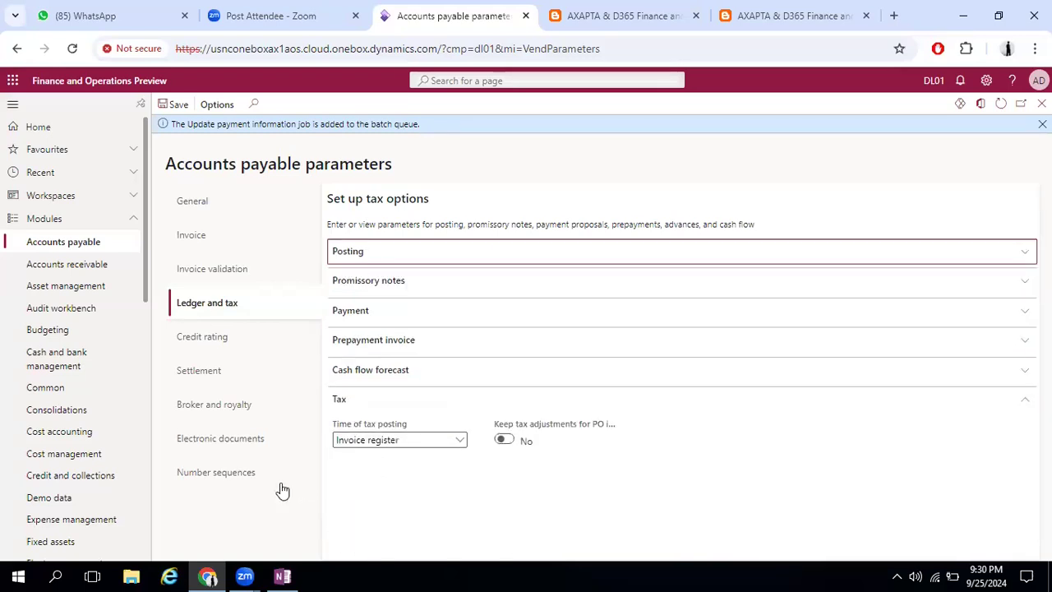
Review the Time of tax posting choices, keeping Invoice register, and try out the Keep tax adjustments for PO invoices option
{"action": "left_click", "coordinate": [453, 442]}
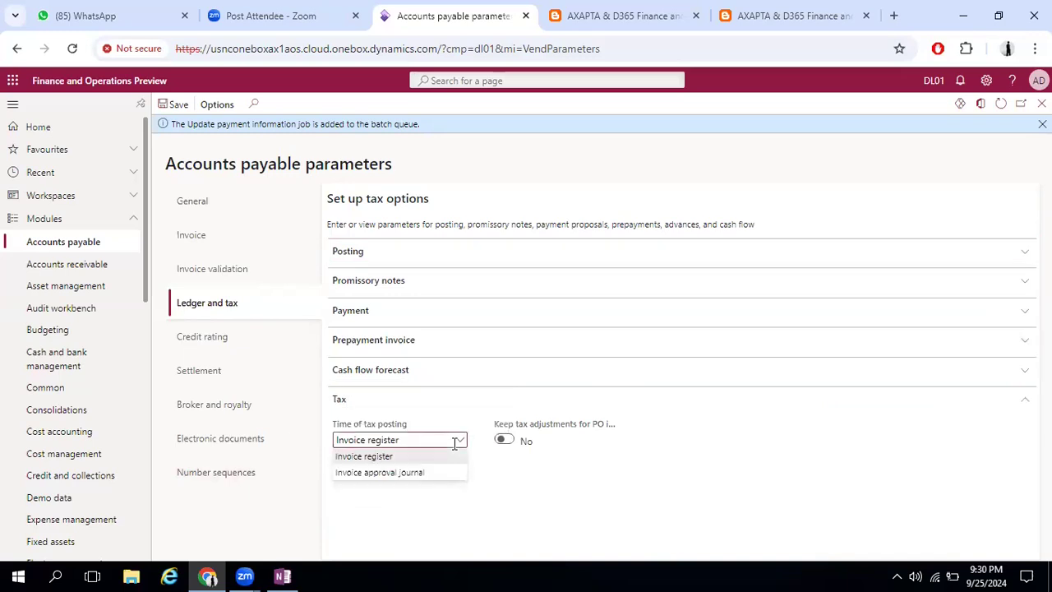
{"action": "left_click", "coordinate": [404, 458]}
{"action": "left_click", "coordinate": [454, 442]}
{"action": "left_click", "coordinate": [441, 457]}
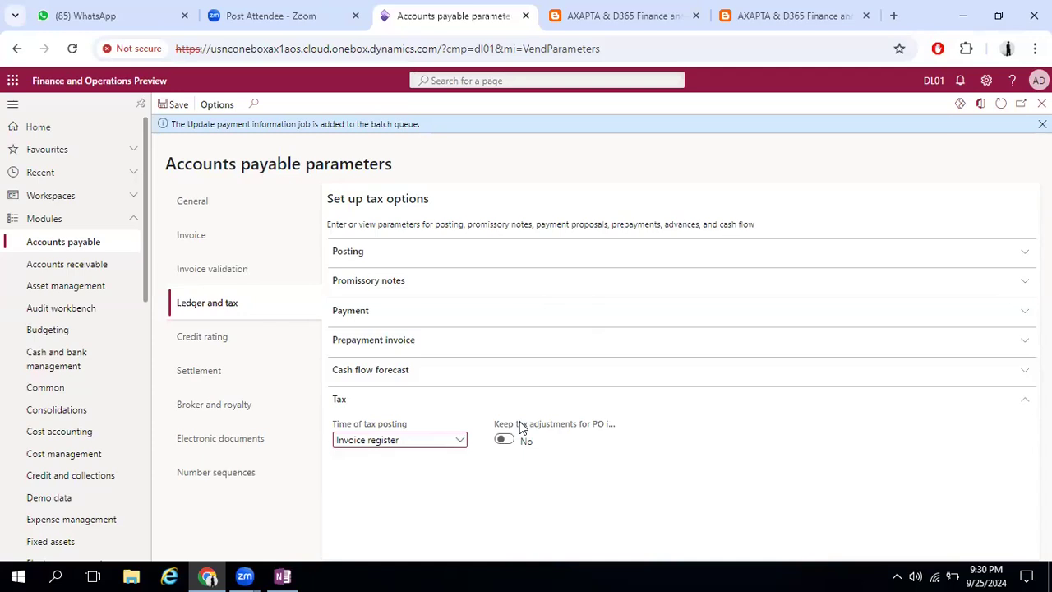
{"action": "mouse_move", "coordinate": [519, 427]}
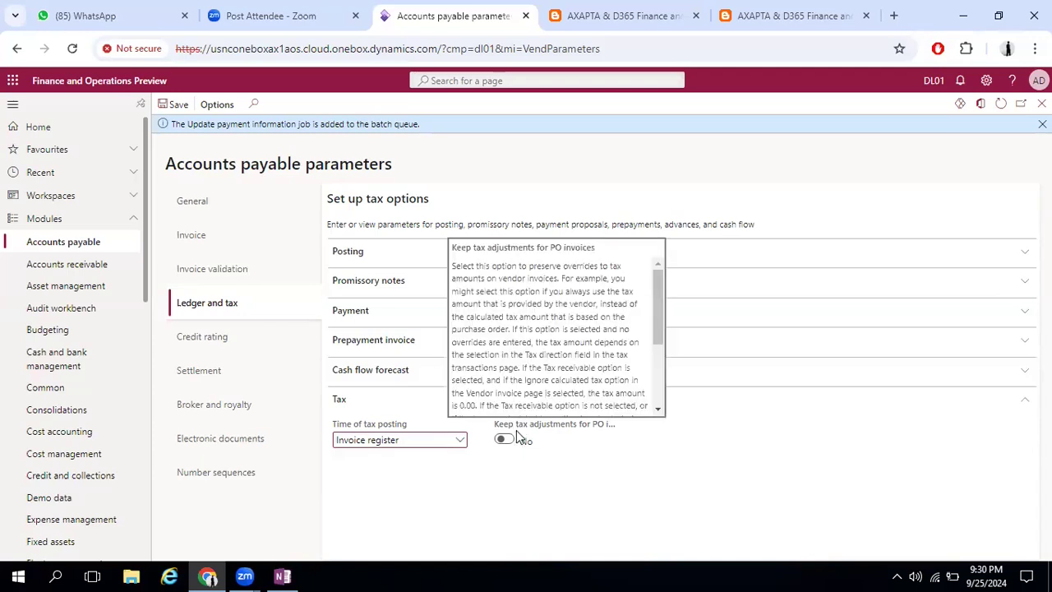
{"action": "left_click", "coordinate": [506, 441]}
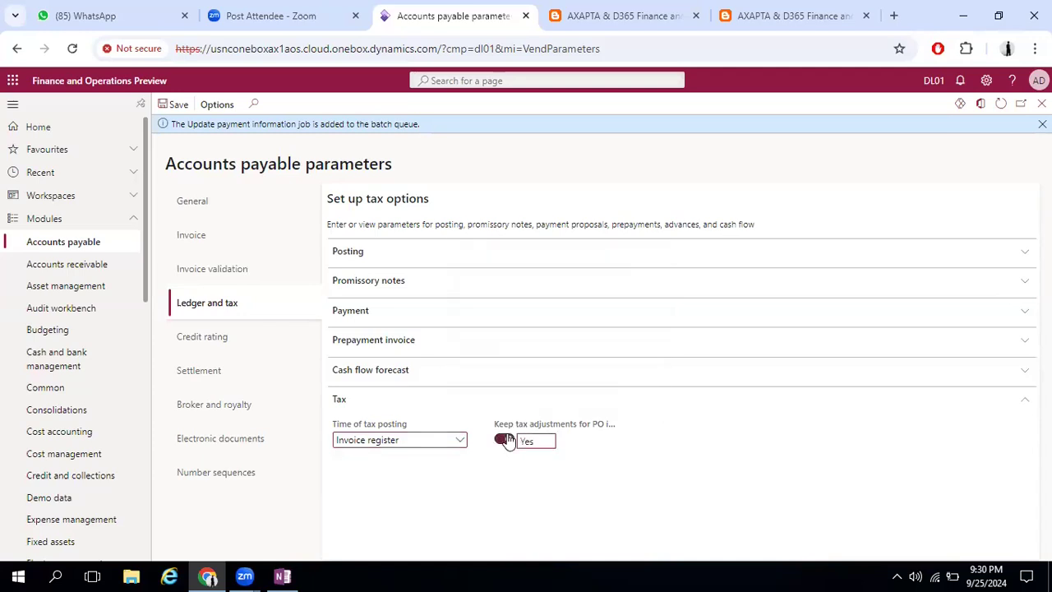
{"action": "left_click", "coordinate": [499, 441]}
Open the Invoice validation parameters, expand the totals, price and quantity, and charges matching sections, and read the Enable invoice matching validation description
{"action": "left_click", "coordinate": [265, 264]}
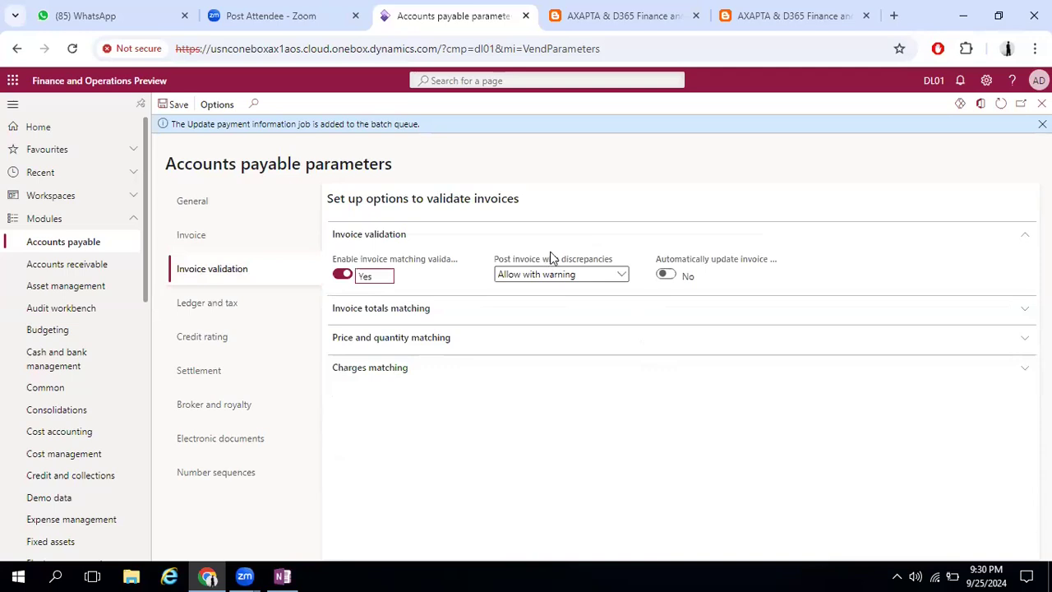
{"action": "left_click", "coordinate": [604, 309]}
{"action": "left_click", "coordinate": [393, 392]}
{"action": "left_click", "coordinate": [835, 485]}
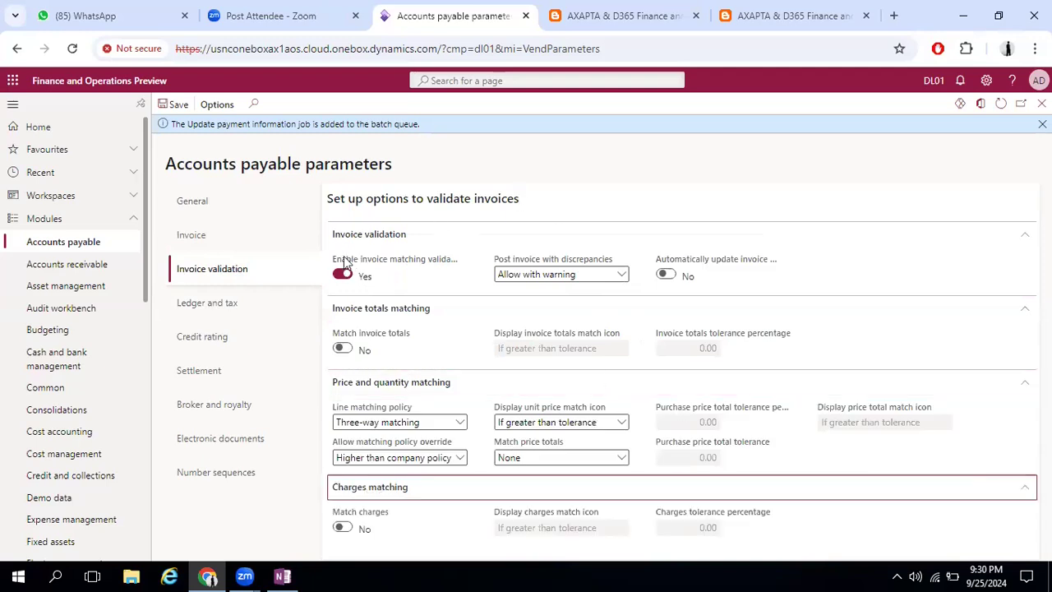
{"action": "mouse_move", "coordinate": [404, 261]}
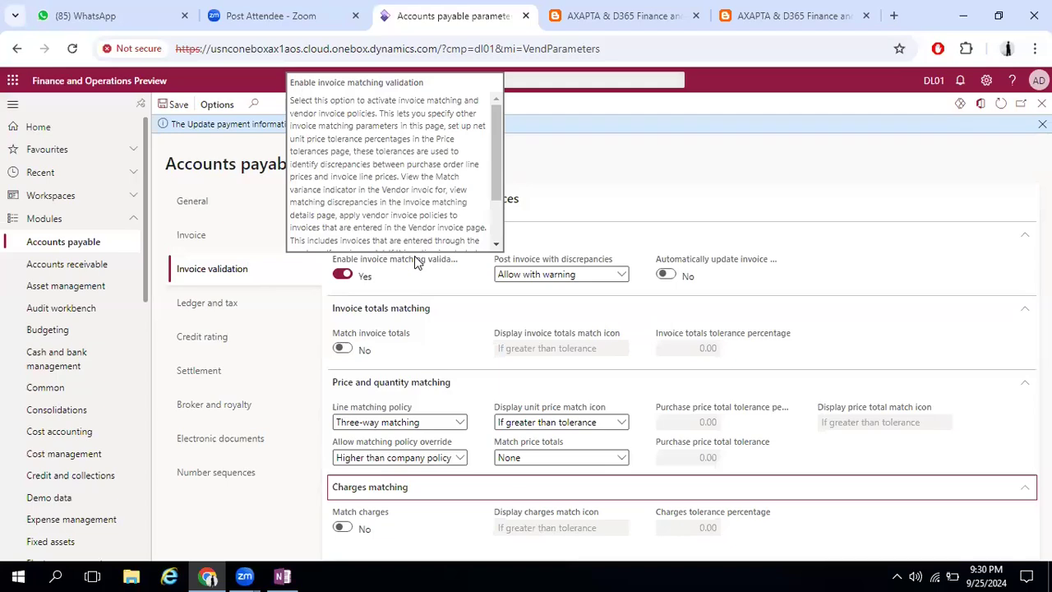
Switch to OneNote and add blank lines below the 200 USD sketch in the D365FO -> SCM Module page's table
{"action": "left_click", "coordinate": [282, 577]}
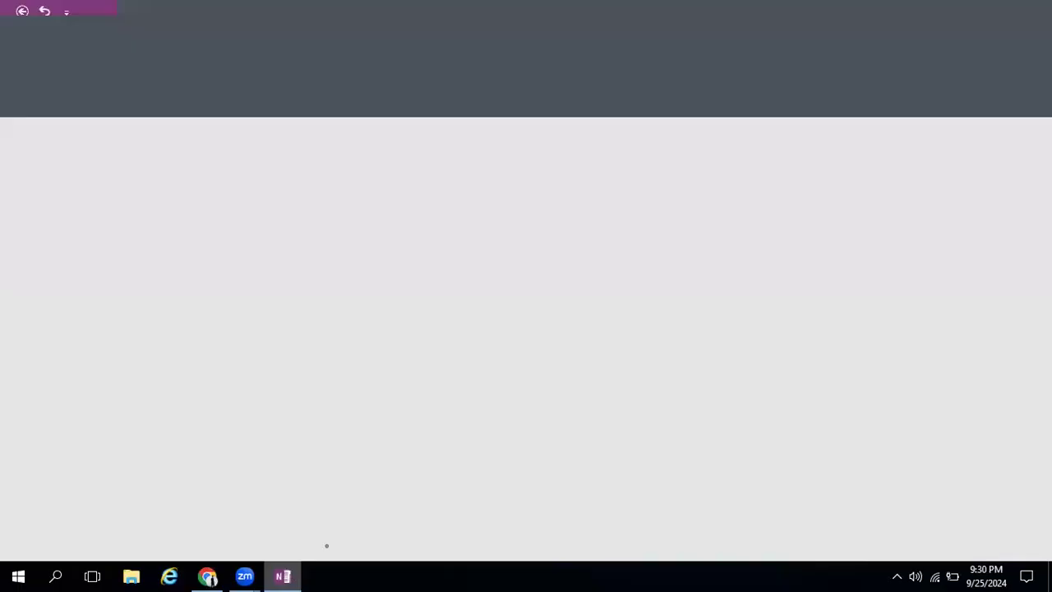
{"action": "scroll", "coordinate": [823, 445], "scroll_direction": "down", "scroll_amount": 1}
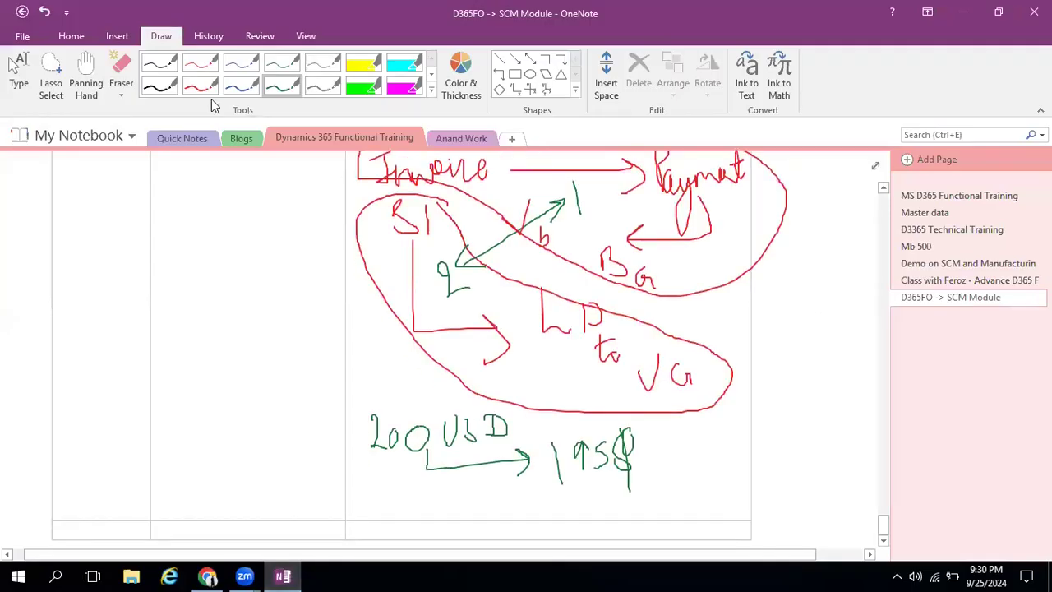
{"action": "left_click", "coordinate": [19, 73]}
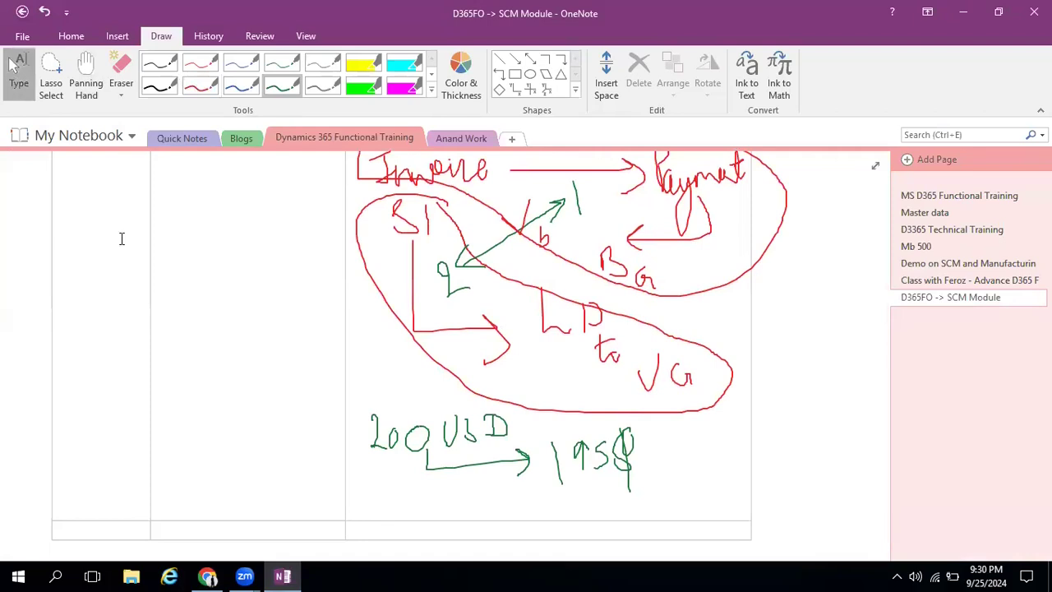
{"action": "left_click", "coordinate": [379, 513]}
{"action": "key", "text": "Return"}
{"action": "key", "text": "Return"}
{"action": "key", "text": "Return"}
{"action": "key", "text": "Return"}
{"action": "key", "text": "Return"}
{"action": "key", "text": "Return"}
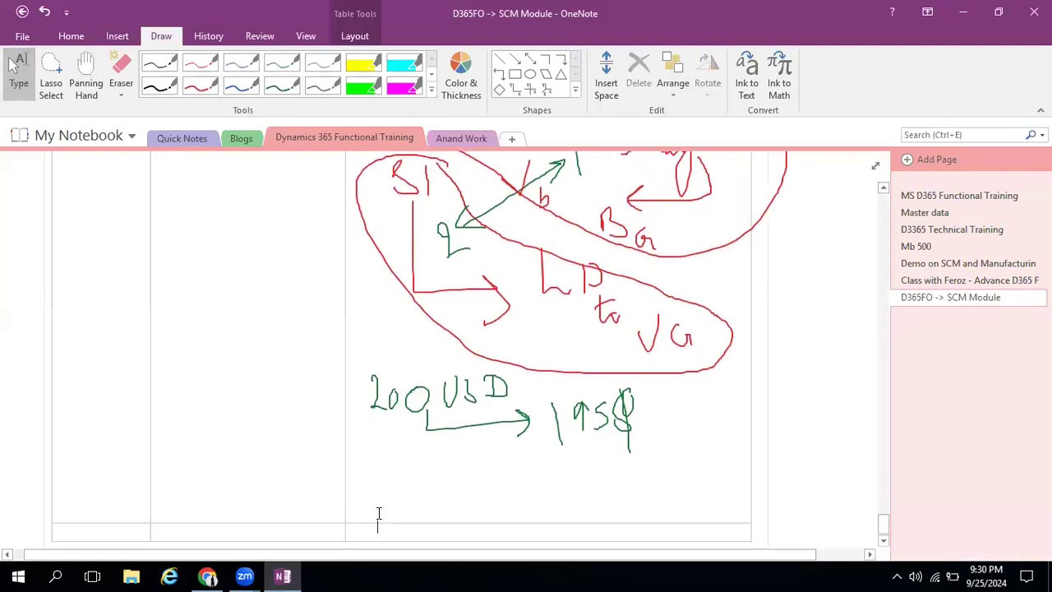
{"action": "key", "text": "Return"}
{"action": "key", "text": "Return"}
{"action": "key", "text": "Return"}
{"action": "key", "text": "Return"}
{"action": "key", "text": "Return"}
{"action": "key", "text": "Return"}
{"action": "key", "text": "Return"}
{"action": "key", "text": "Return"}
{"action": "key", "text": "Return"}
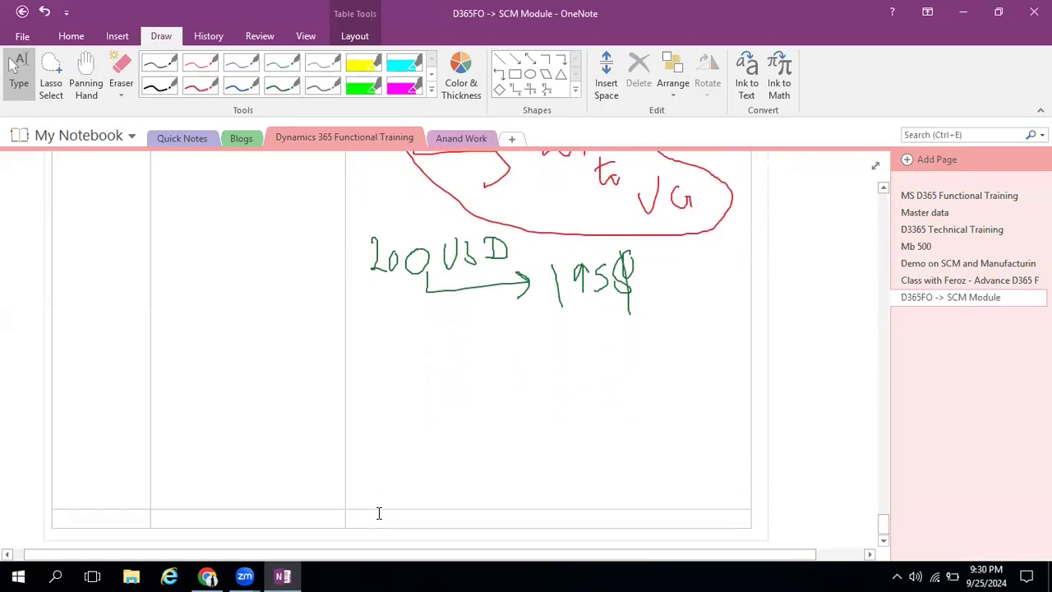
{"action": "key", "text": "Return"}
{"action": "key", "text": "Return"}
{"action": "key", "text": "Return"}
{"action": "key", "text": "Return"}
{"action": "key", "text": "Return"}
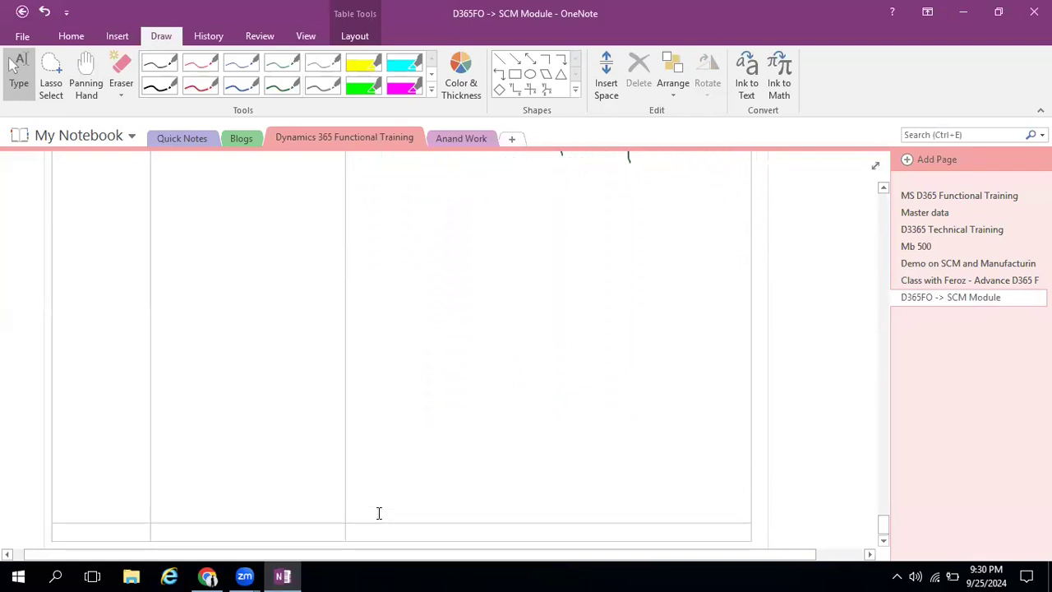
With the red pen, draw a box containing 100, write US beside it, and draw an arrow leading to a second box below
{"action": "left_click", "coordinate": [203, 87]}
{"action": "left_click_drag", "start_coordinate": [370, 176], "coordinate": [369, 219]}
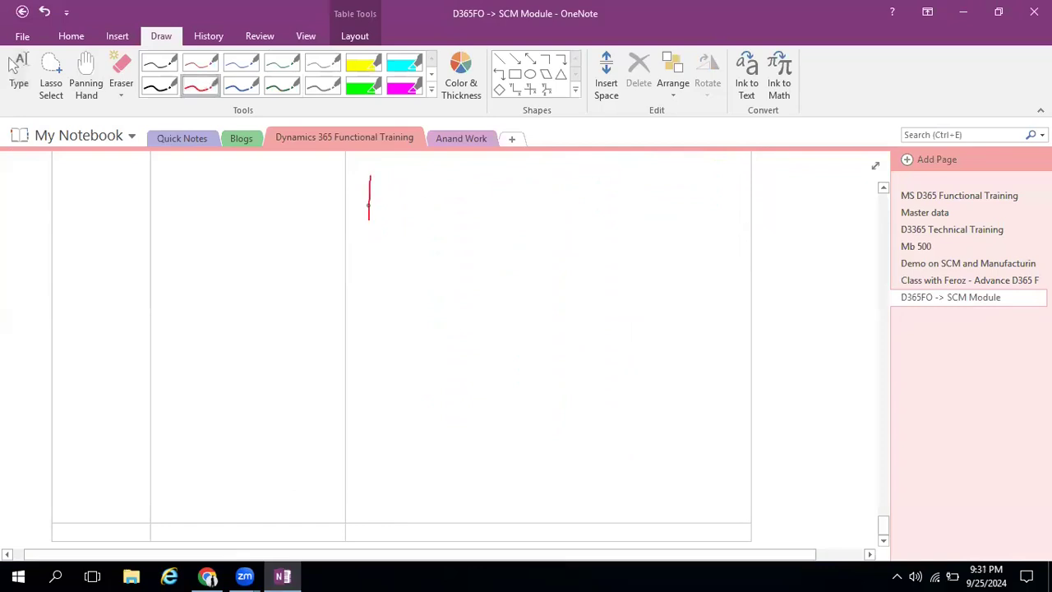
{"action": "mouse_move", "coordinate": [499, 169]}
{"action": "left_mouse_down"}
{"action": "mouse_move", "coordinate": [364, 212]}
{"action": "mouse_move", "coordinate": [395, 188]}
{"action": "left_mouse_up"}
{"action": "mouse_move", "coordinate": [409, 187]}
{"action": "left_mouse_down"}
{"action": "mouse_move", "coordinate": [407, 200]}
{"action": "mouse_move", "coordinate": [448, 198]}
{"action": "mouse_move", "coordinate": [459, 187]}
{"action": "mouse_move", "coordinate": [447, 174]}
{"action": "left_mouse_up"}
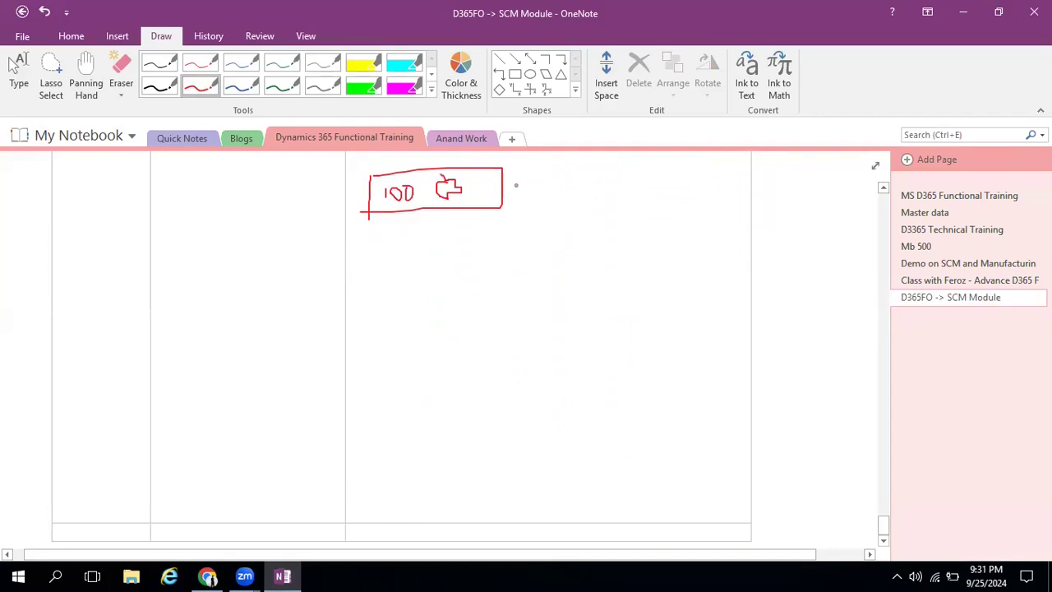
{"action": "mouse_move", "coordinate": [520, 179]}
{"action": "left_mouse_down"}
{"action": "mouse_move", "coordinate": [530, 193]}
{"action": "mouse_move", "coordinate": [540, 178]}
{"action": "mouse_move", "coordinate": [546, 191]}
{"action": "mouse_move", "coordinate": [667, 239]}
{"action": "mouse_move", "coordinate": [612, 233]}
{"action": "mouse_move", "coordinate": [623, 260]}
{"action": "left_mouse_up"}
{"action": "mouse_move", "coordinate": [479, 241]}
{"action": "left_mouse_down"}
{"action": "mouse_move", "coordinate": [480, 263]}
{"action": "mouse_move", "coordinate": [509, 286]}
{"action": "left_mouse_up"}
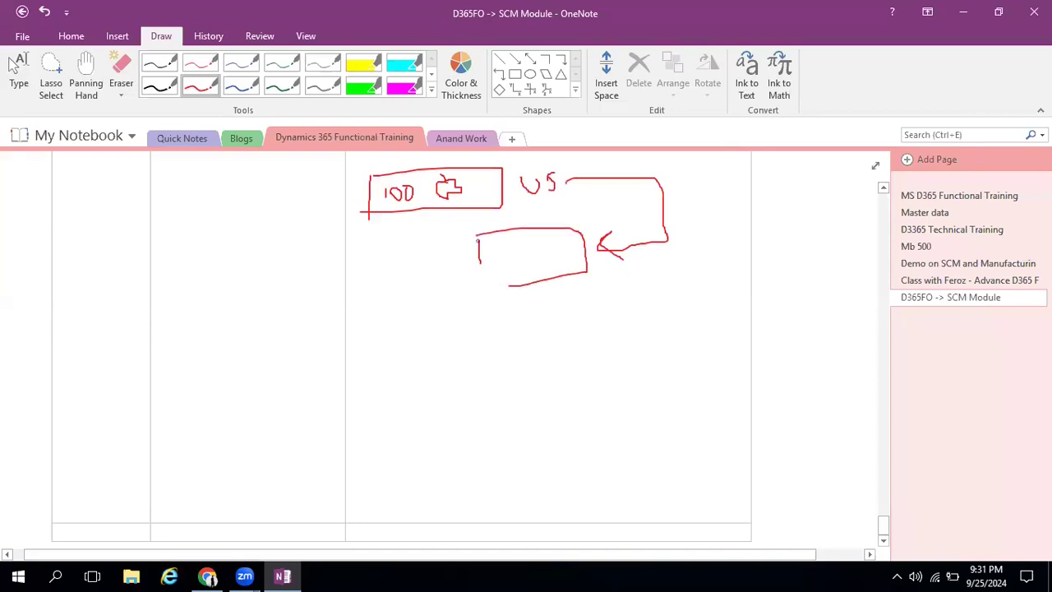
{"action": "left_click_drag", "start_coordinate": [478, 235], "coordinate": [509, 287]}
Handwrite a label beside the US arrow, mark the second box as 5 defect, and draw arrows from it to the 100 box and to a G
{"action": "left_click_drag", "start_coordinate": [682, 177], "coordinate": [719, 189]}
{"action": "left_click_drag", "start_coordinate": [710, 177], "coordinate": [730, 170]}
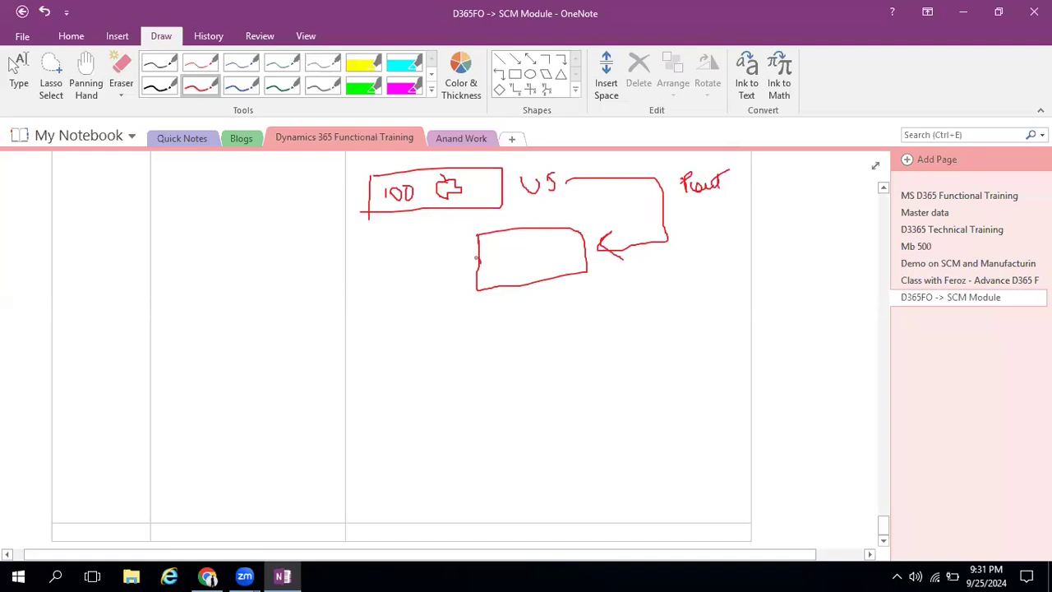
{"action": "mouse_move", "coordinate": [507, 249]}
{"action": "left_mouse_down"}
{"action": "mouse_move", "coordinate": [494, 274]}
{"action": "mouse_move", "coordinate": [539, 276]}
{"action": "mouse_move", "coordinate": [553, 291]}
{"action": "mouse_move", "coordinate": [554, 272]}
{"action": "left_mouse_up"}
{"action": "left_click_drag", "start_coordinate": [567, 232], "coordinate": [576, 259]}
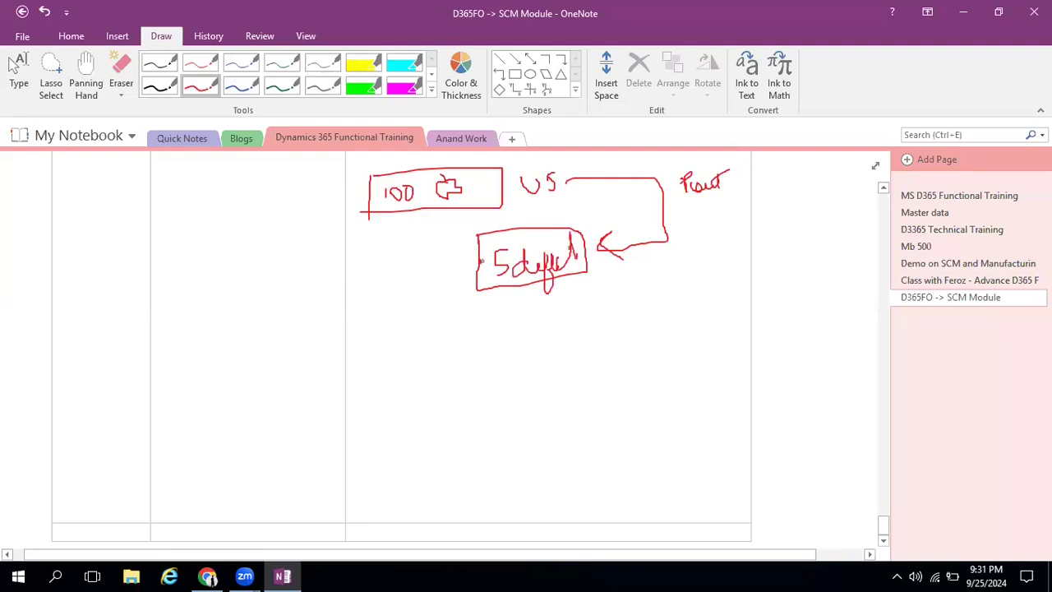
{"action": "mouse_move", "coordinate": [480, 261]}
{"action": "left_mouse_down"}
{"action": "mouse_move", "coordinate": [458, 297]}
{"action": "mouse_move", "coordinate": [542, 316]}
{"action": "mouse_move", "coordinate": [539, 324]}
{"action": "mouse_move", "coordinate": [592, 316]}
{"action": "left_mouse_up"}
{"action": "mouse_move", "coordinate": [480, 261]}
{"action": "left_mouse_down"}
{"action": "mouse_move", "coordinate": [414, 271]}
{"action": "mouse_move", "coordinate": [427, 217]}
{"action": "mouse_move", "coordinate": [445, 227]}
{"action": "left_mouse_up"}
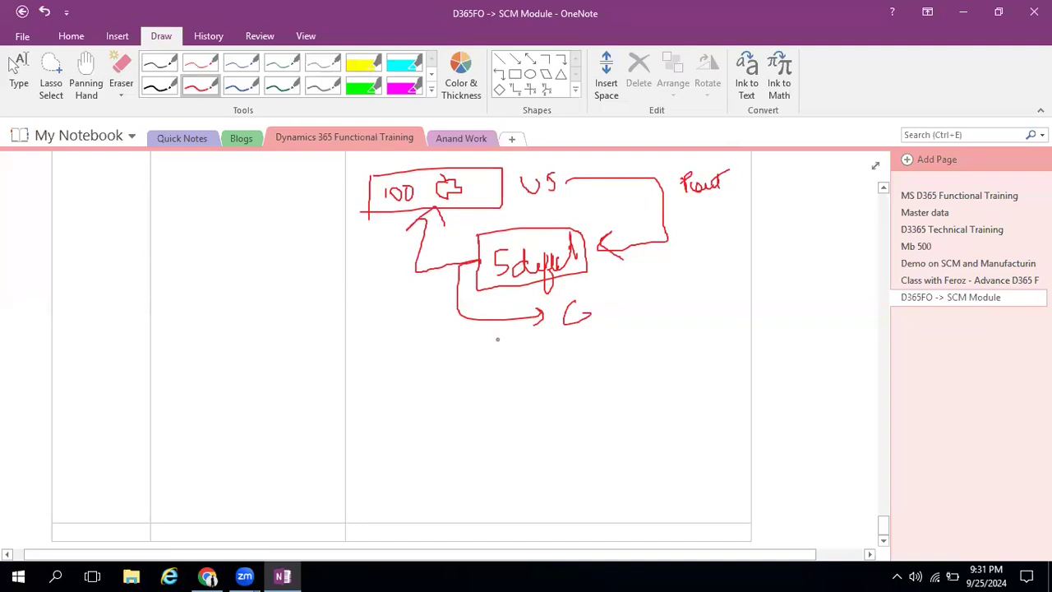
Write -95 and -5 below the defect box and circle each of them
{"action": "mouse_move", "coordinate": [406, 362]}
{"action": "left_mouse_down"}
{"action": "mouse_move", "coordinate": [465, 345]}
{"action": "mouse_move", "coordinate": [473, 359]}
{"action": "mouse_move", "coordinate": [481, 342]}
{"action": "mouse_move", "coordinate": [485, 355]}
{"action": "left_mouse_up"}
{"action": "mouse_move", "coordinate": [491, 332]}
{"action": "left_mouse_down"}
{"action": "mouse_move", "coordinate": [501, 328]}
{"action": "mouse_move", "coordinate": [395, 366]}
{"action": "mouse_move", "coordinate": [501, 334]}
{"action": "left_mouse_up"}
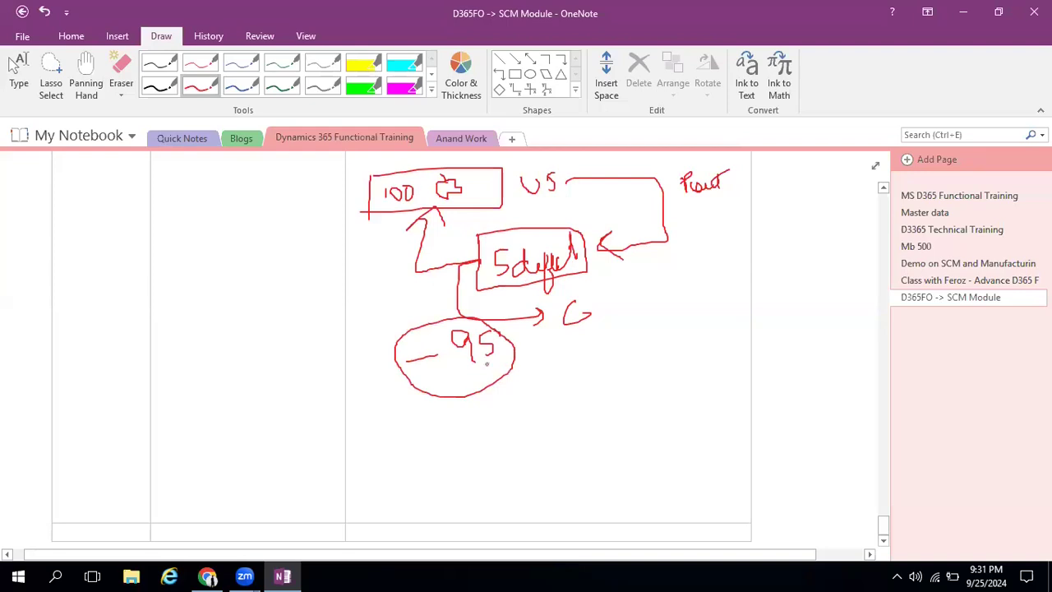
{"action": "left_click_drag", "start_coordinate": [601, 347], "coordinate": [653, 347]}
{"action": "mouse_move", "coordinate": [681, 321]}
{"action": "left_mouse_down"}
{"action": "mouse_move", "coordinate": [666, 332]}
{"action": "mouse_move", "coordinate": [668, 358]}
{"action": "left_mouse_up"}
{"action": "mouse_move", "coordinate": [703, 307]}
{"action": "left_mouse_down"}
{"action": "mouse_move", "coordinate": [616, 383]}
{"action": "mouse_move", "coordinate": [696, 299]}
{"action": "mouse_move", "coordinate": [736, 330]}
{"action": "left_mouse_up"}
Draw an arrow from the circled -5 and write Return at its tip
{"action": "left_click_drag", "start_coordinate": [650, 400], "coordinate": [579, 419]}
{"action": "mouse_move", "coordinate": [596, 408]}
{"action": "left_mouse_down"}
{"action": "mouse_move", "coordinate": [580, 420]}
{"action": "mouse_move", "coordinate": [591, 429]}
{"action": "left_mouse_up"}
{"action": "left_click_drag", "start_coordinate": [475, 432], "coordinate": [475, 394]}
{"action": "mouse_move", "coordinate": [476, 395]}
{"action": "left_mouse_down"}
{"action": "mouse_move", "coordinate": [508, 426]}
{"action": "mouse_move", "coordinate": [565, 418]}
{"action": "left_mouse_up"}
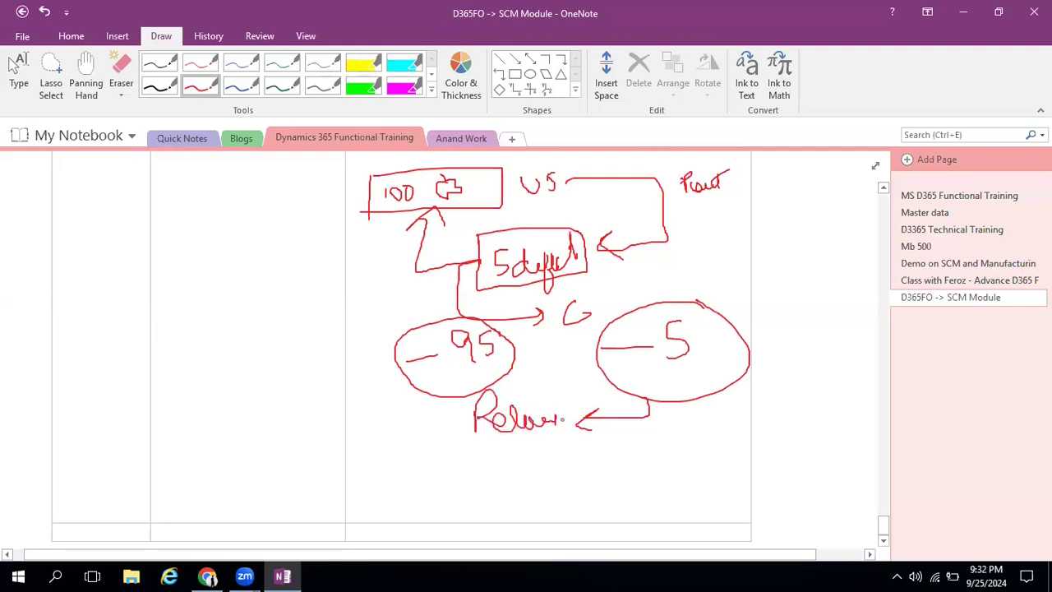
{"action": "left_click_drag", "start_coordinate": [503, 410], "coordinate": [542, 404]}
Write I 100 and strike through its I, write I 95 with an arrow towards the 100, and note 2way underneath
{"action": "mouse_move", "coordinate": [369, 457]}
{"action": "left_mouse_down"}
{"action": "mouse_move", "coordinate": [404, 449]}
{"action": "mouse_move", "coordinate": [388, 477]}
{"action": "left_mouse_up"}
{"action": "left_click_drag", "start_coordinate": [367, 480], "coordinate": [403, 475]}
{"action": "left_click_drag", "start_coordinate": [381, 471], "coordinate": [425, 475]}
{"action": "mouse_move", "coordinate": [431, 461]}
{"action": "left_mouse_down"}
{"action": "mouse_move", "coordinate": [435, 474]}
{"action": "mouse_move", "coordinate": [476, 460]}
{"action": "left_mouse_up"}
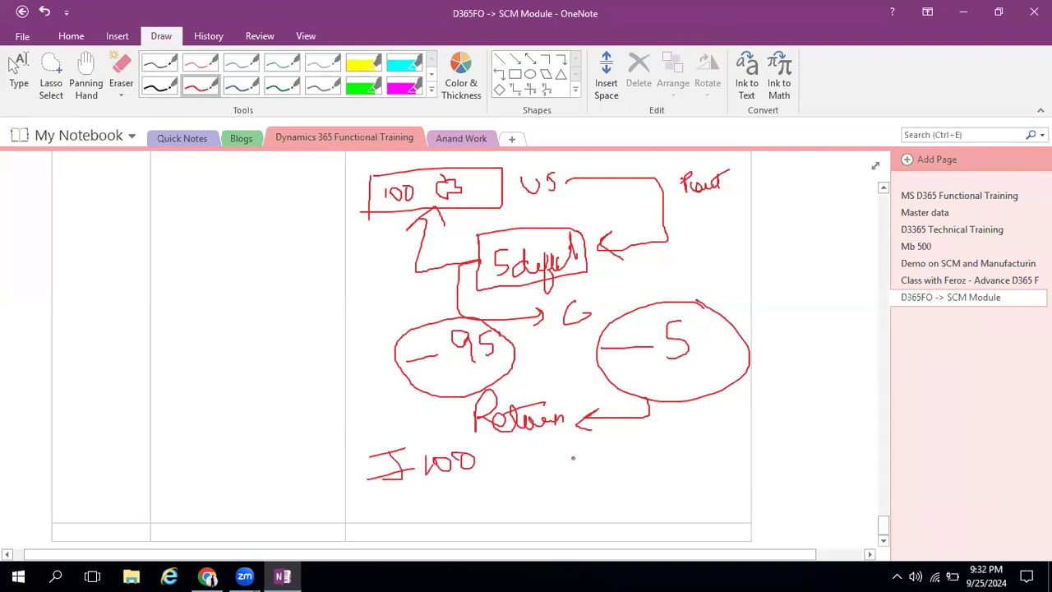
{"action": "mouse_move", "coordinate": [391, 452]}
{"action": "left_mouse_down"}
{"action": "mouse_move", "coordinate": [395, 488]}
{"action": "mouse_move", "coordinate": [391, 466]}
{"action": "mouse_move", "coordinate": [434, 469]}
{"action": "left_mouse_up"}
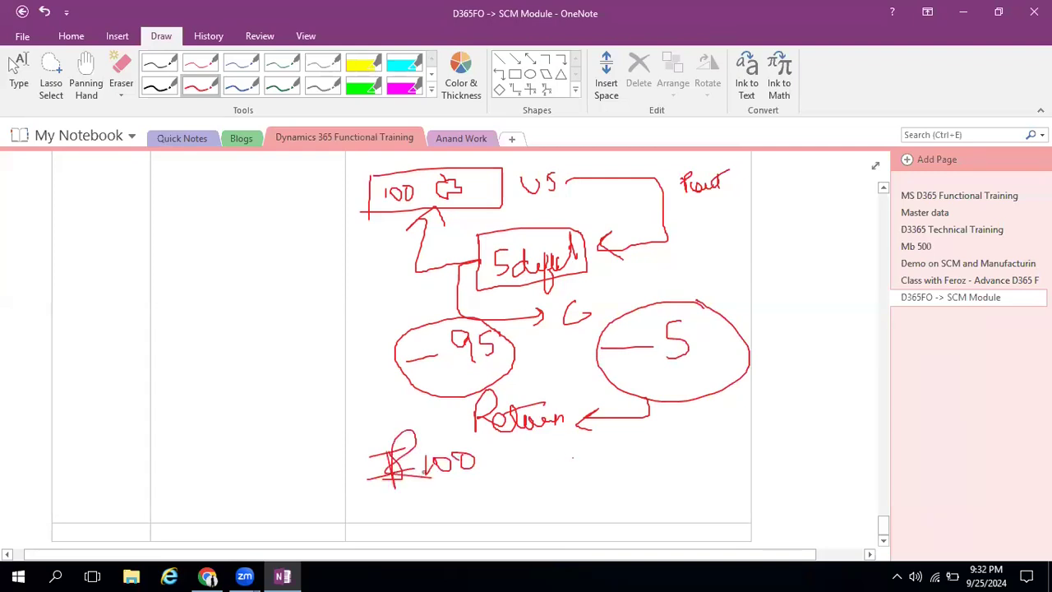
{"action": "mouse_move", "coordinate": [585, 452]}
{"action": "left_mouse_down"}
{"action": "mouse_move", "coordinate": [611, 446]}
{"action": "mouse_move", "coordinate": [607, 475]}
{"action": "left_mouse_up"}
{"action": "mouse_move", "coordinate": [595, 478]}
{"action": "left_mouse_down"}
{"action": "mouse_move", "coordinate": [661, 467]}
{"action": "mouse_move", "coordinate": [691, 445]}
{"action": "left_mouse_up"}
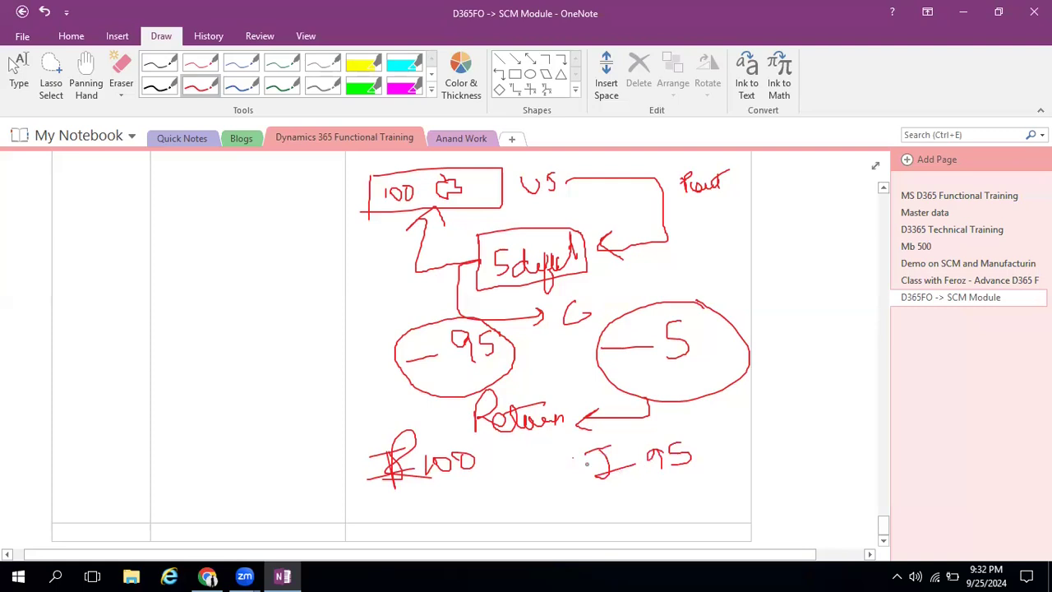
{"action": "mouse_move", "coordinate": [524, 470]}
{"action": "left_mouse_down"}
{"action": "mouse_move", "coordinate": [588, 462]}
{"action": "mouse_move", "coordinate": [493, 468]}
{"action": "mouse_move", "coordinate": [495, 485]}
{"action": "mouse_move", "coordinate": [445, 511]}
{"action": "mouse_move", "coordinate": [467, 502]}
{"action": "mouse_move", "coordinate": [494, 516]}
{"action": "left_mouse_up"}
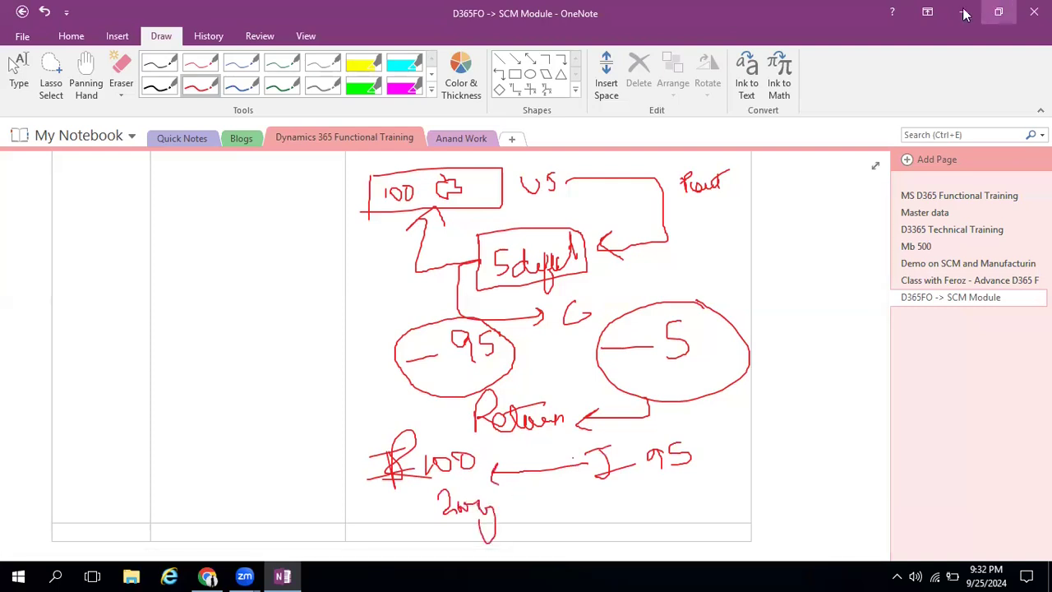
Switch back to Dynamics 365 and examine the Line matching policy choices and their description in Price and quantity matching
{"action": "key", "text": "alt+Tab"}
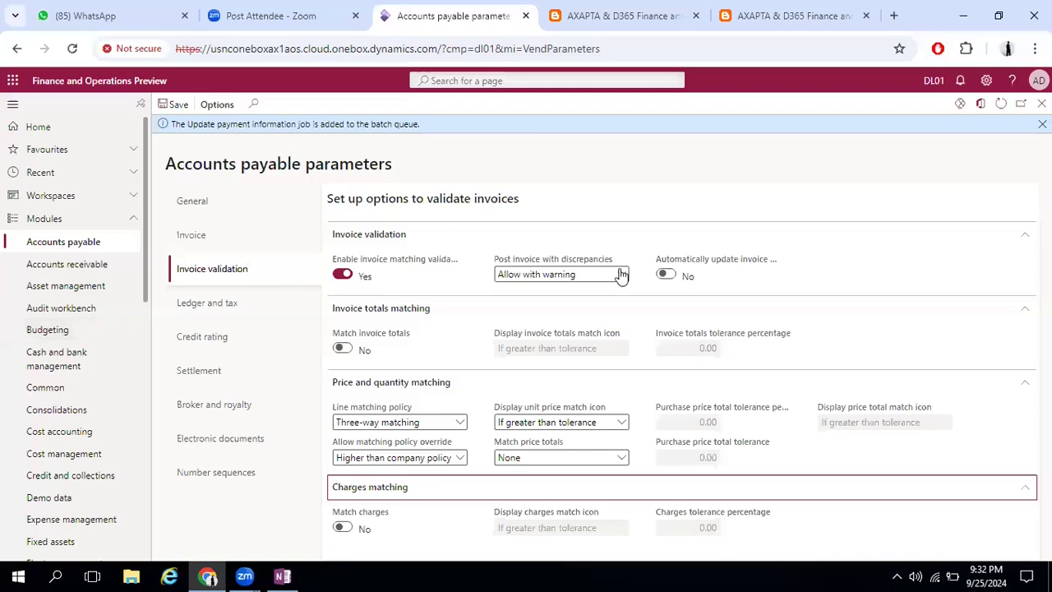
{"action": "left_click", "coordinate": [460, 422]}
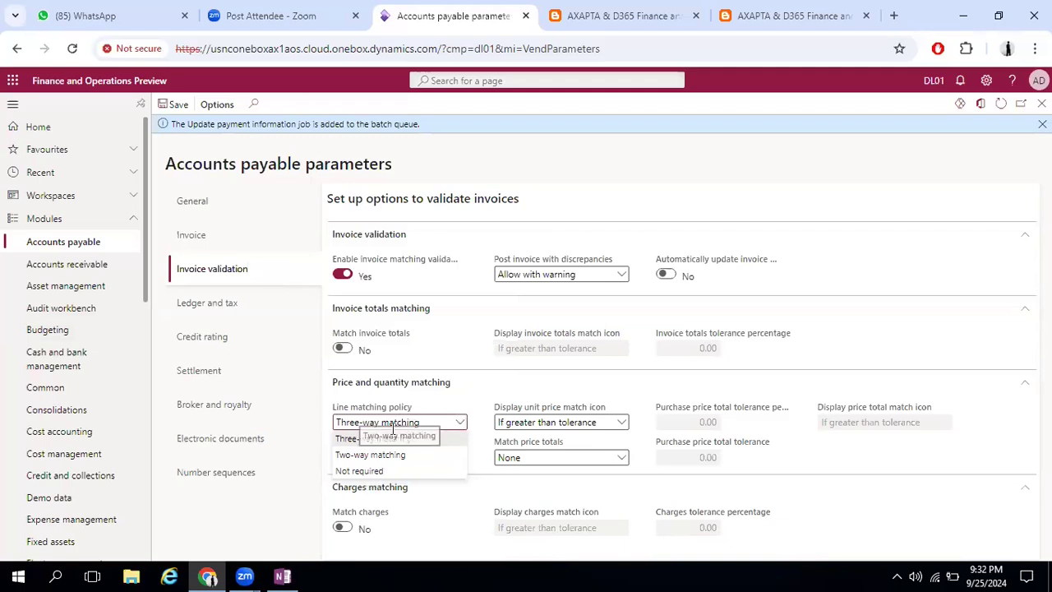
{"action": "mouse_move", "coordinate": [401, 411]}
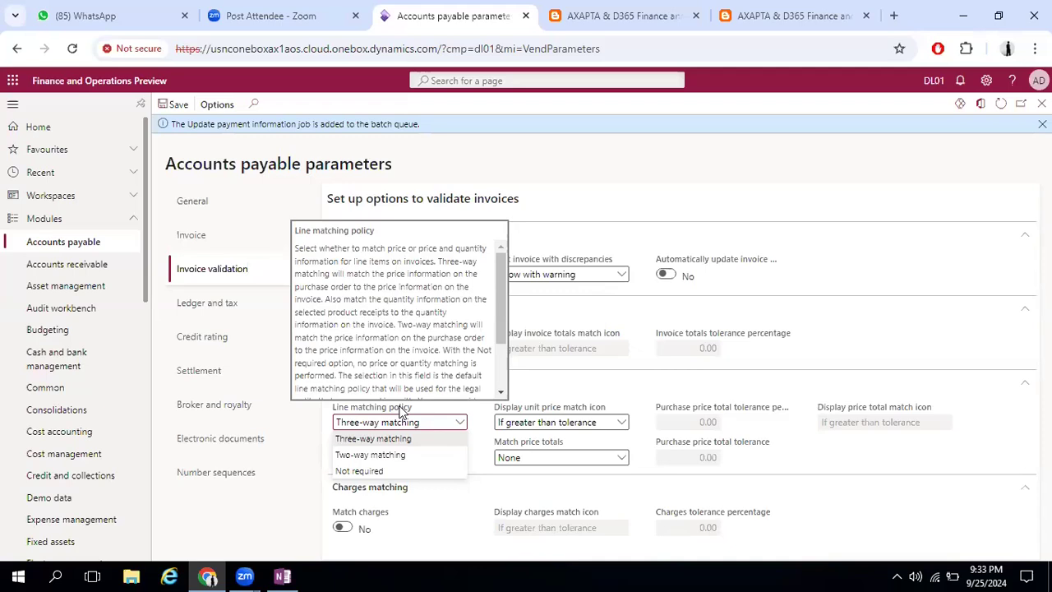
{"action": "left_click", "coordinate": [470, 392]}
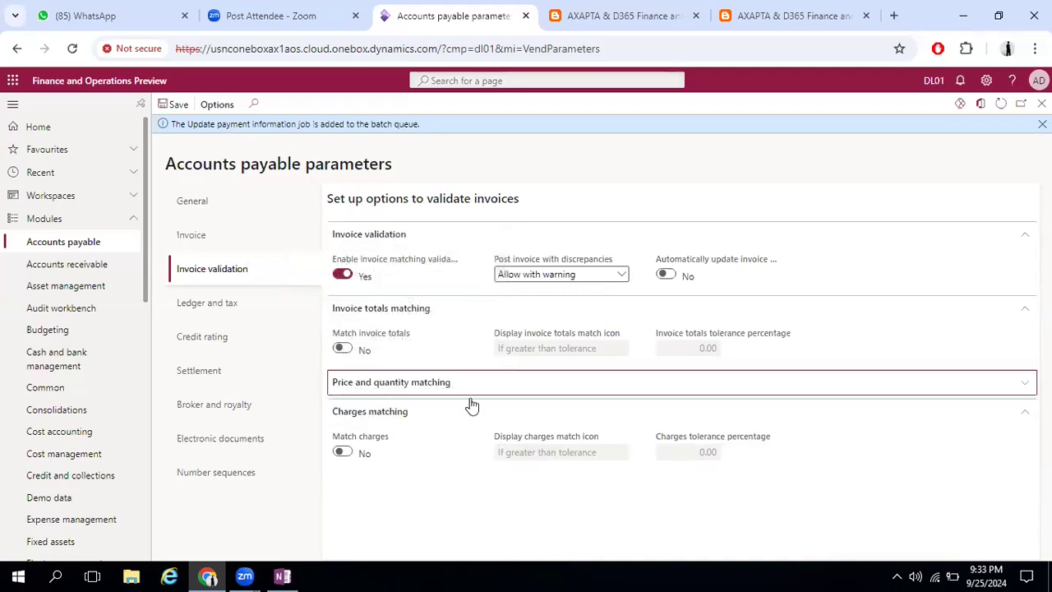
{"action": "left_click", "coordinate": [473, 390]}
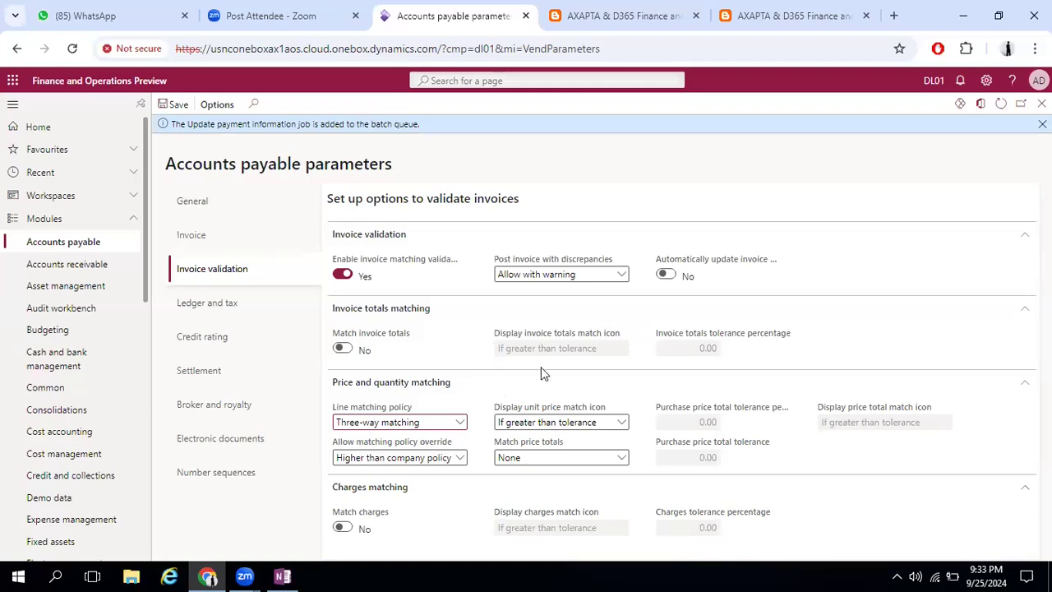
Set Post invoice with discrepancies to Require approval and turn on automatic invoice header status updates, accepting the performance notice
{"action": "left_click", "coordinate": [604, 275]}
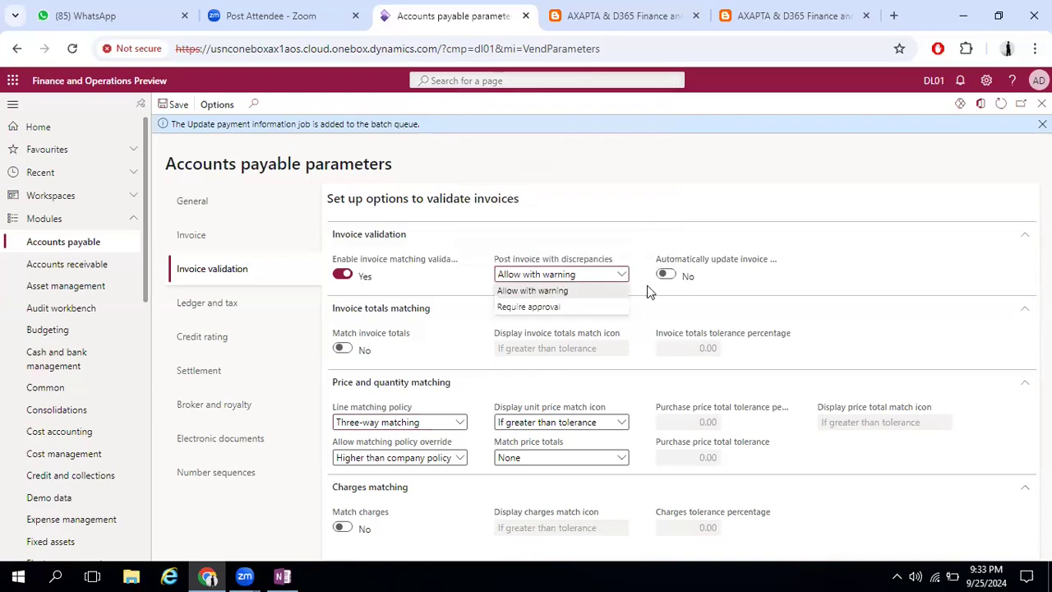
{"action": "left_click", "coordinate": [586, 309]}
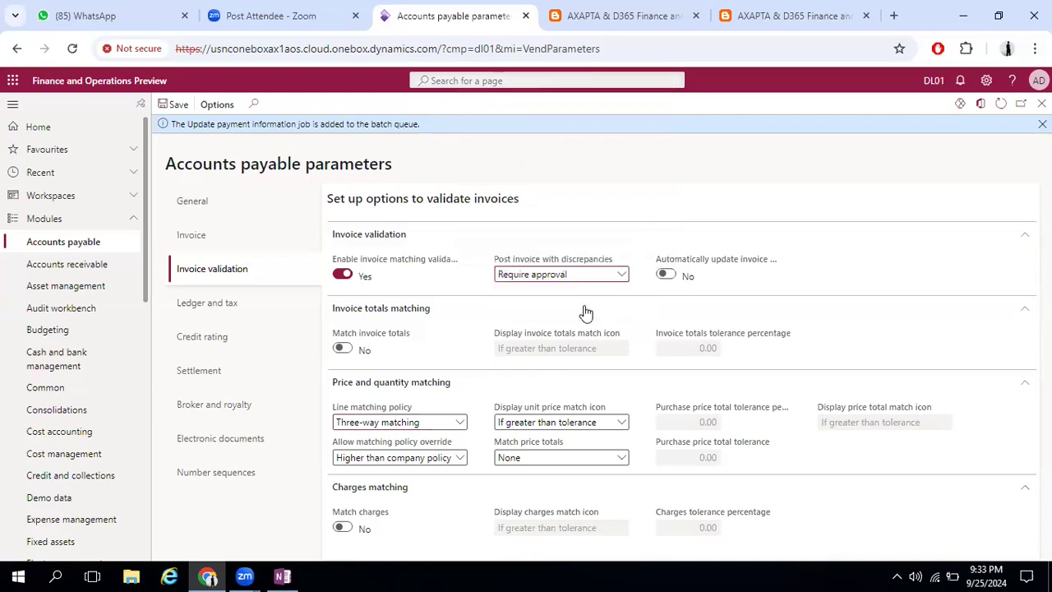
{"action": "left_click", "coordinate": [667, 276]}
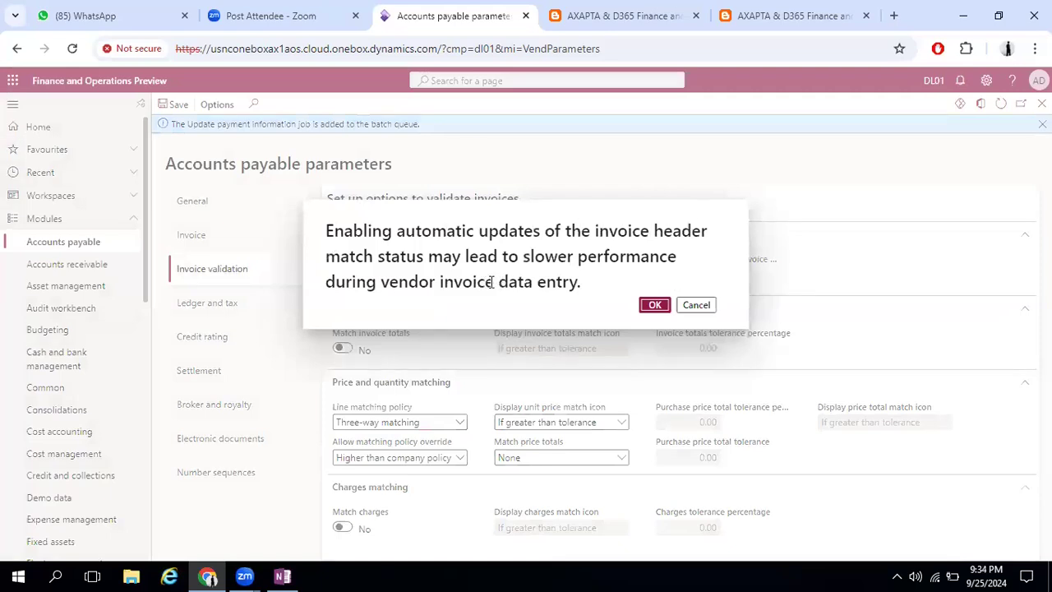
{"action": "left_click", "coordinate": [652, 305]}
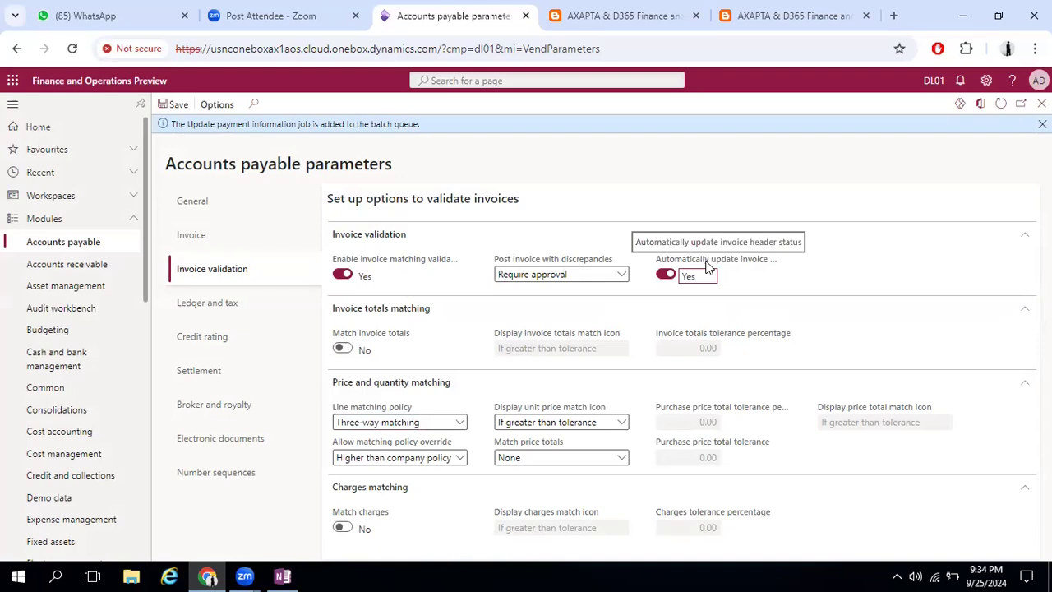
Turn on Match invoice totals and set the invoice totals tolerance percentage to 1.00
{"action": "left_click", "coordinate": [342, 348]}
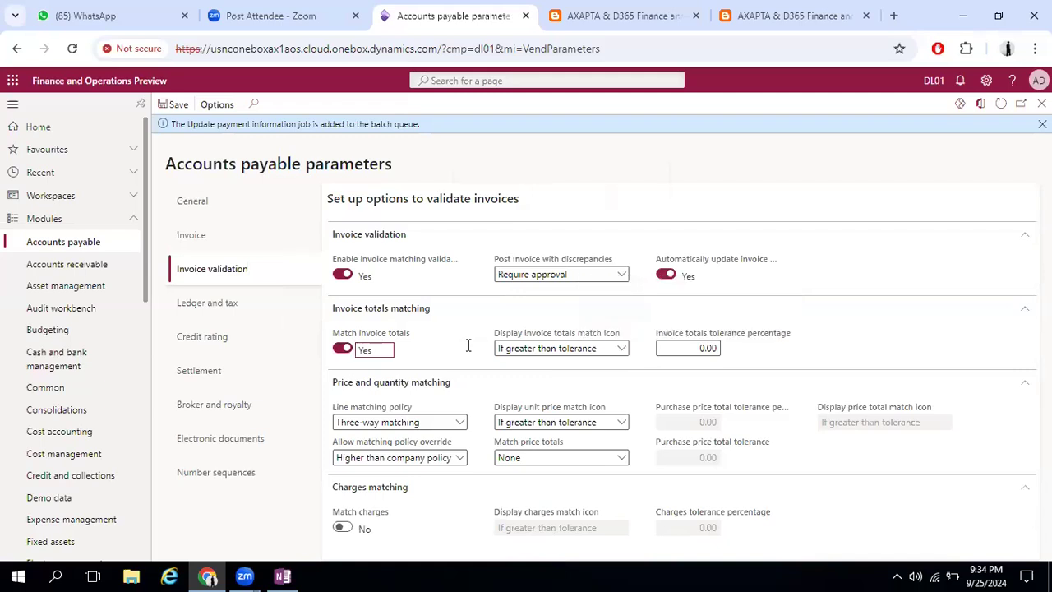
{"action": "left_click", "coordinate": [692, 348]}
{"action": "key", "text": "Delete"}
{"action": "key", "text": "Delete"}
{"action": "mouse_move", "coordinate": [587, 408]}
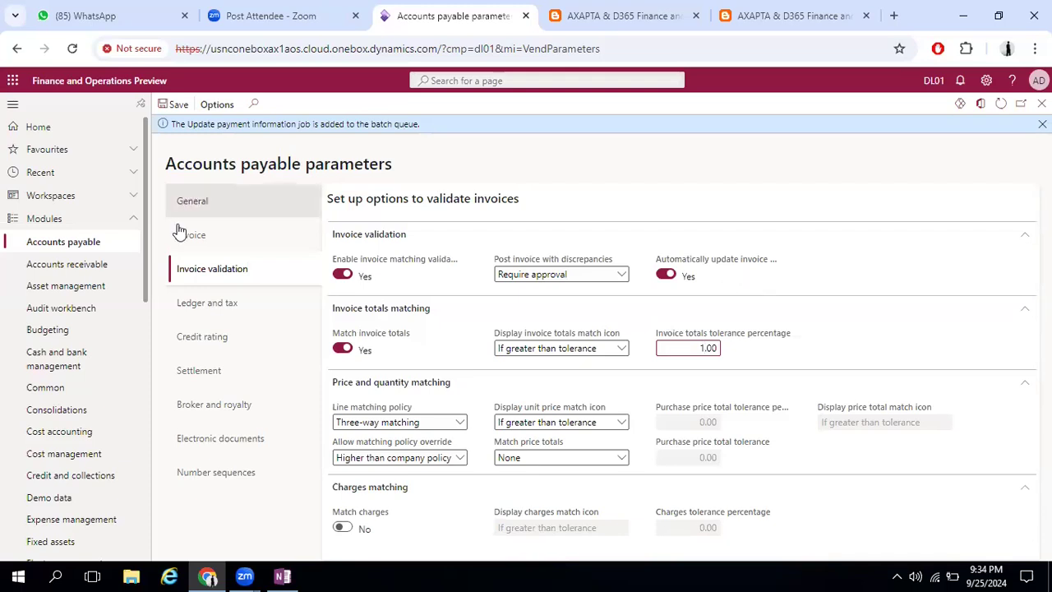
In the Invoice parameters, set the default settlement type to Designated transactions and the required document date on vendor invoices to Error
{"action": "left_click", "coordinate": [209, 235]}
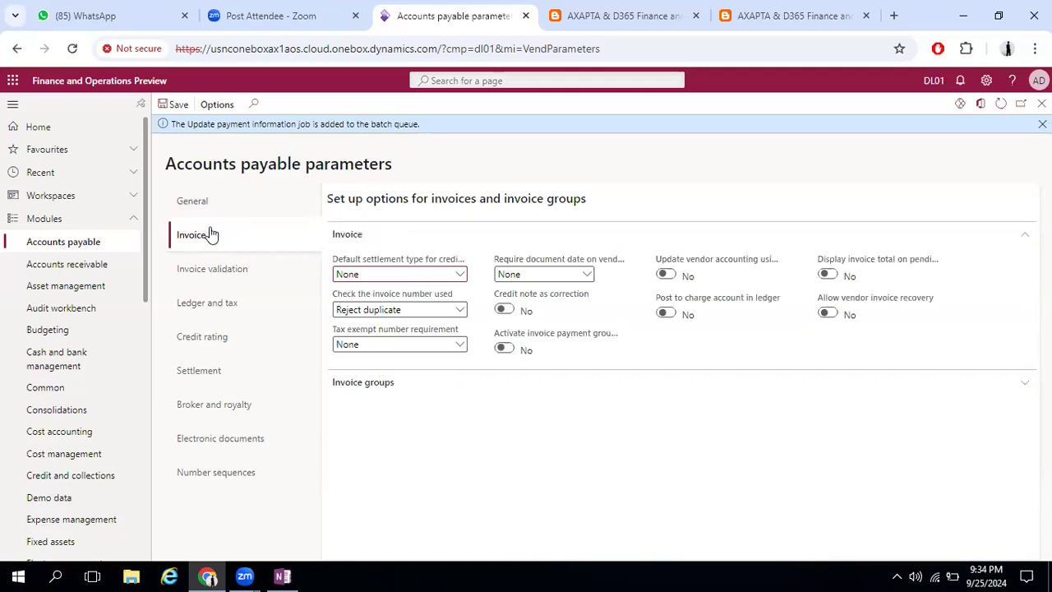
{"action": "left_click", "coordinate": [461, 274]}
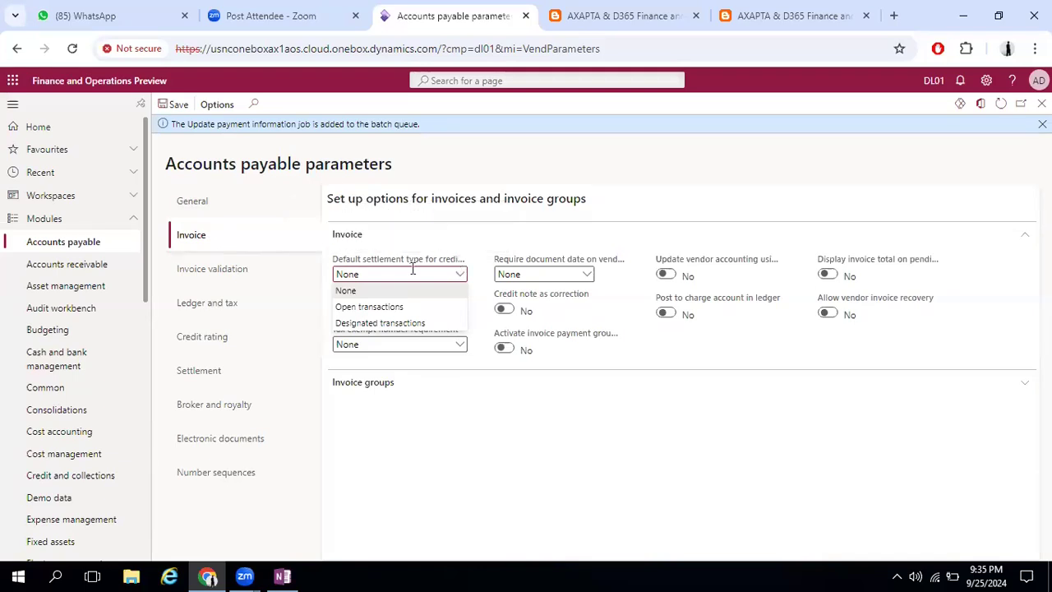
{"action": "left_click", "coordinate": [427, 323]}
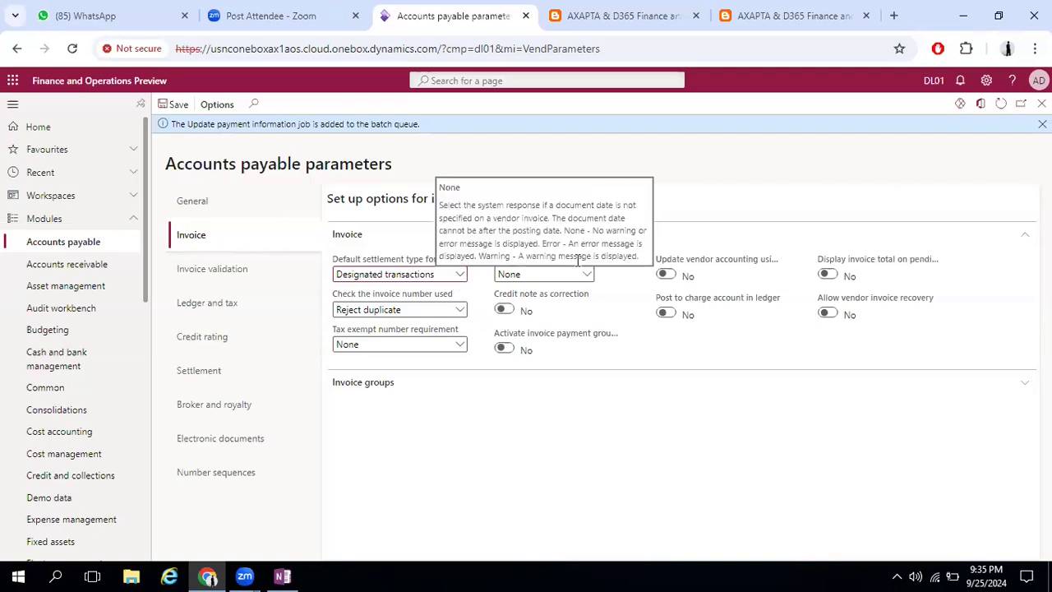
{"action": "mouse_move", "coordinate": [614, 257]}
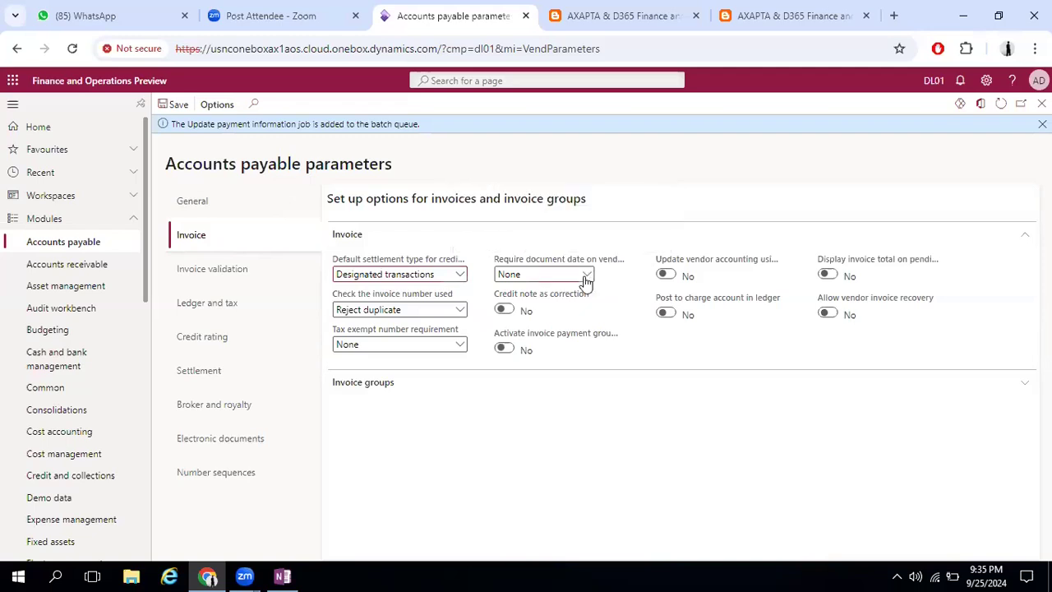
{"action": "left_click", "coordinate": [586, 273]}
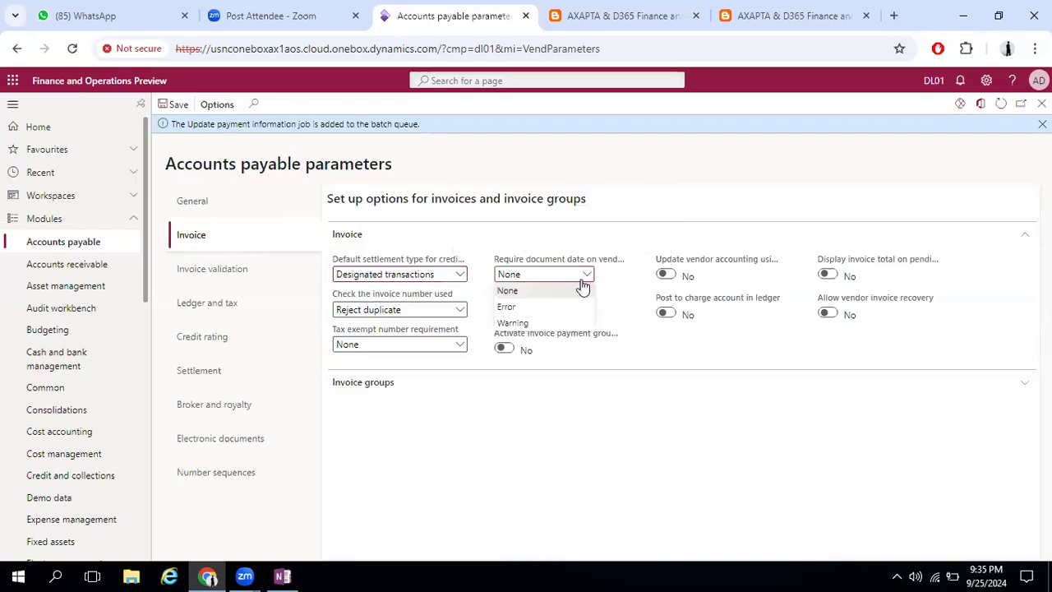
{"action": "left_click", "coordinate": [515, 307]}
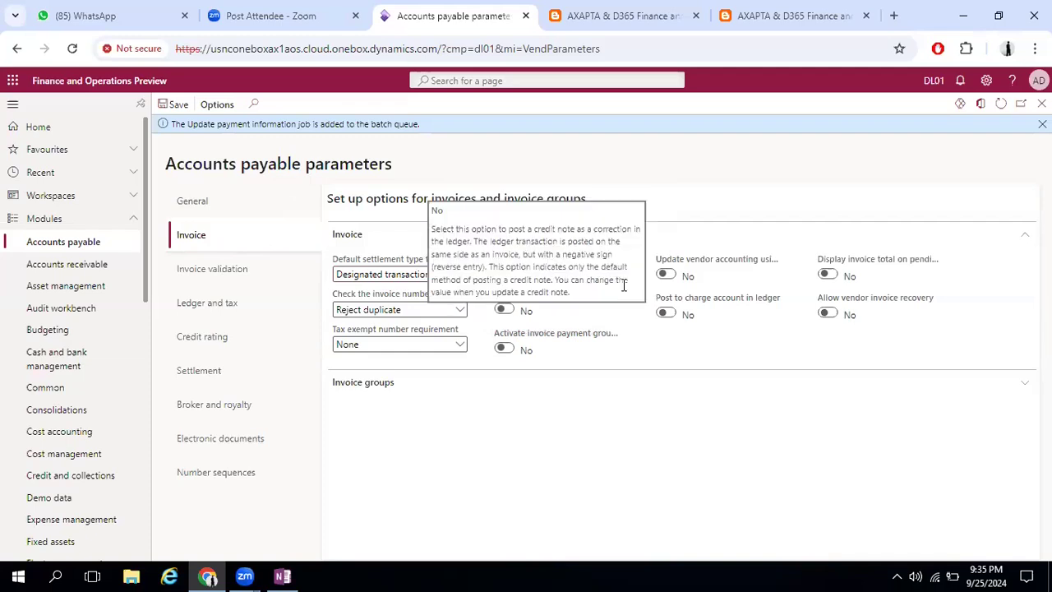
Review the choices for Check the invoice number used and Tax exempt number requirement, keeping Reject duplicate and None
{"action": "left_click", "coordinate": [461, 310]}
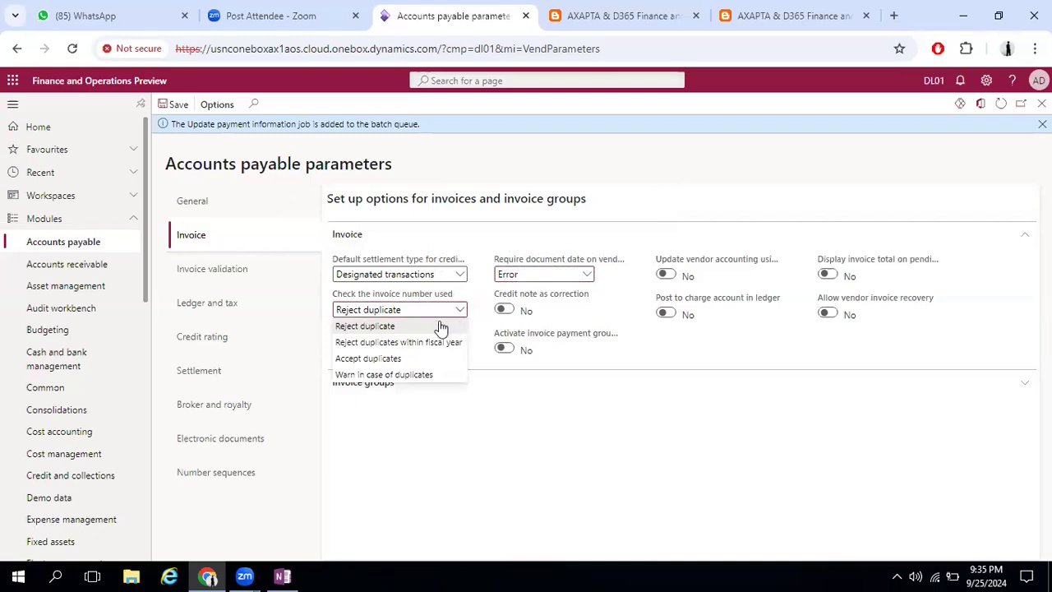
{"action": "left_click", "coordinate": [439, 326]}
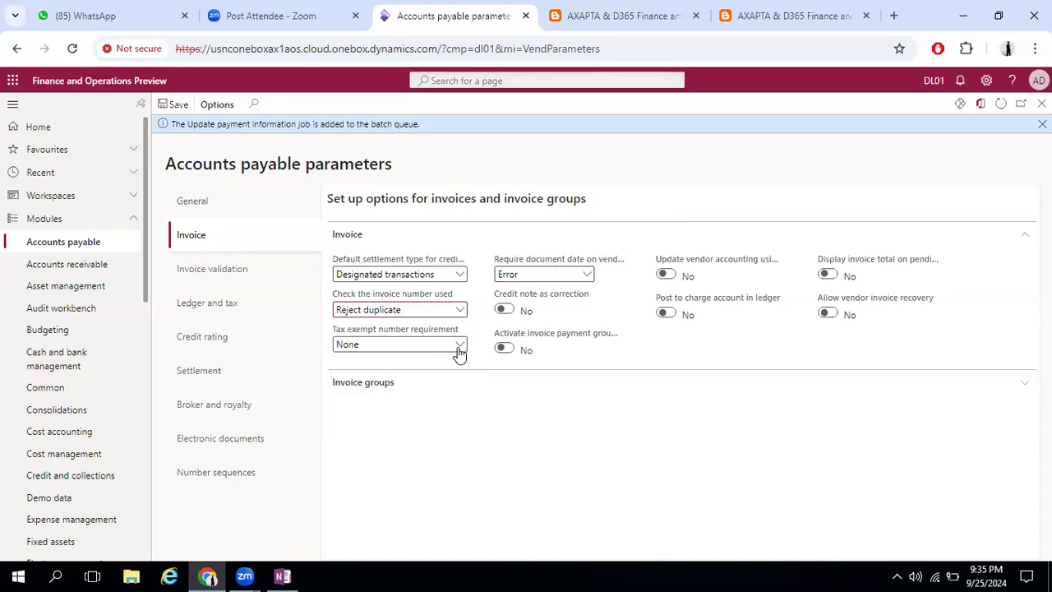
{"action": "left_click", "coordinate": [461, 346]}
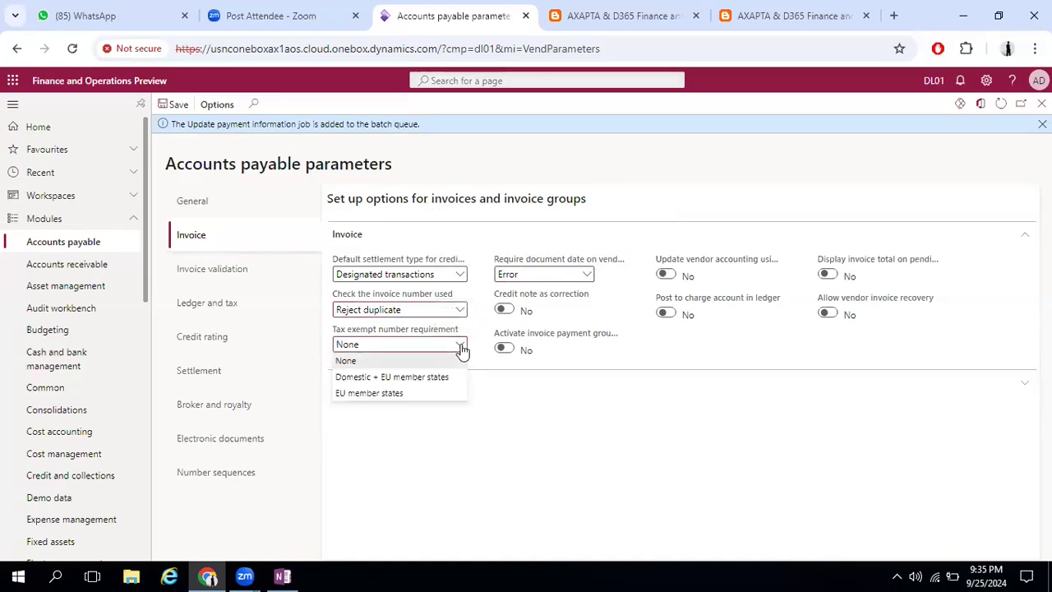
{"action": "left_click", "coordinate": [461, 349]}
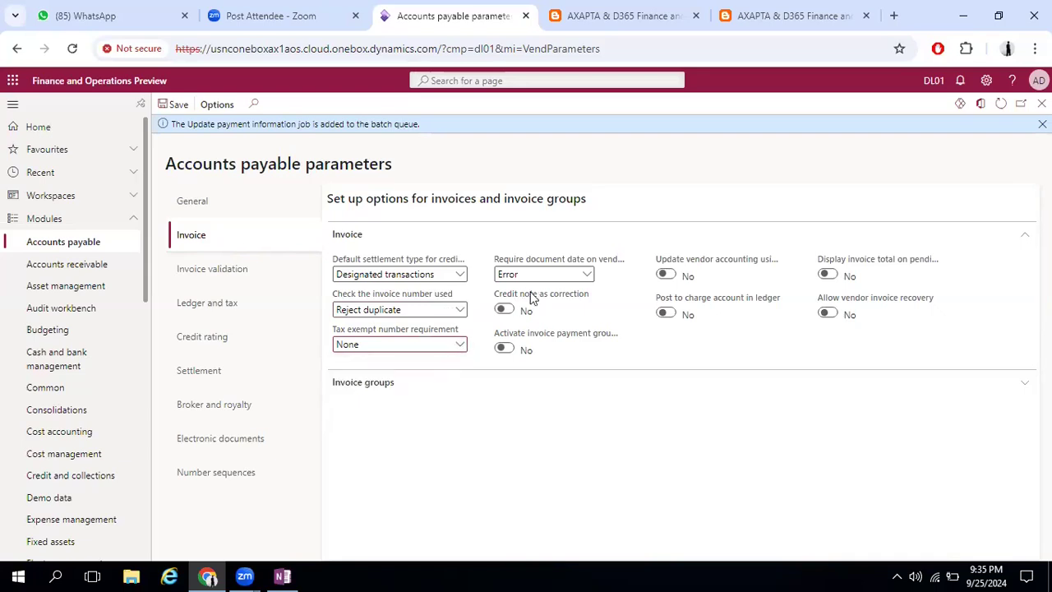
Turn on Credit note as correction and the activation of invoice payment groups
{"action": "left_click", "coordinate": [503, 311]}
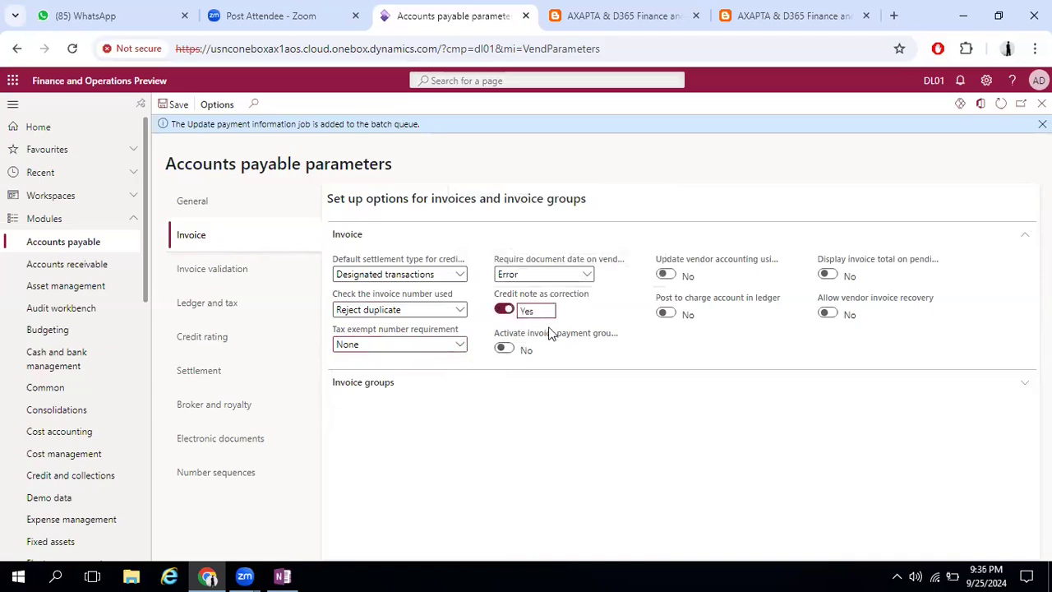
{"action": "mouse_move", "coordinate": [574, 300]}
{"action": "mouse_move", "coordinate": [534, 336]}
{"action": "left_click", "coordinate": [503, 348]}
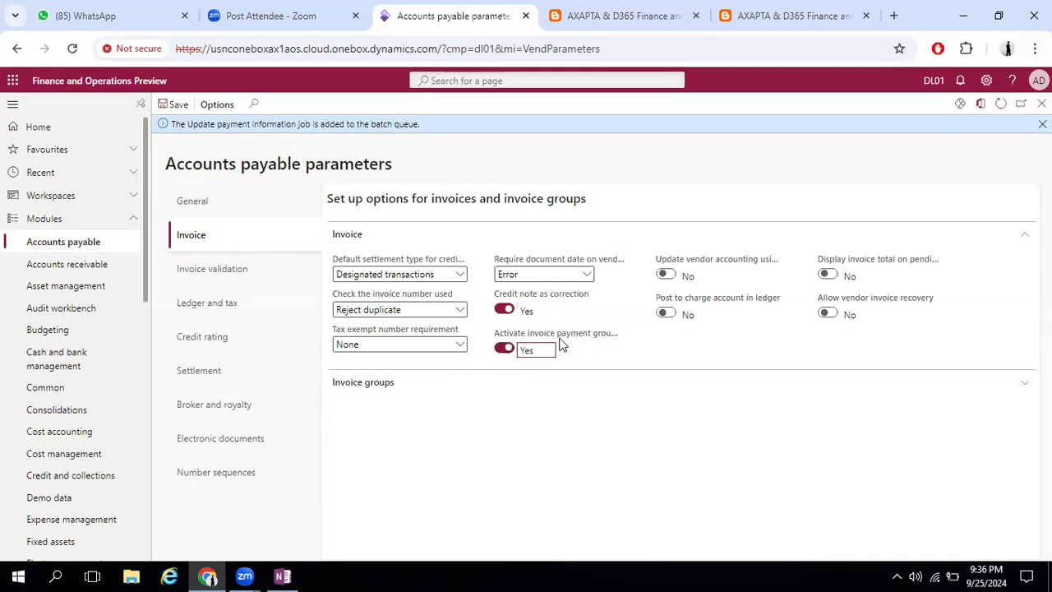
{"action": "mouse_move", "coordinate": [564, 342]}
Turn on Update vendor accounting using the invoice date and Post to charge account in ledger
{"action": "mouse_move", "coordinate": [670, 261]}
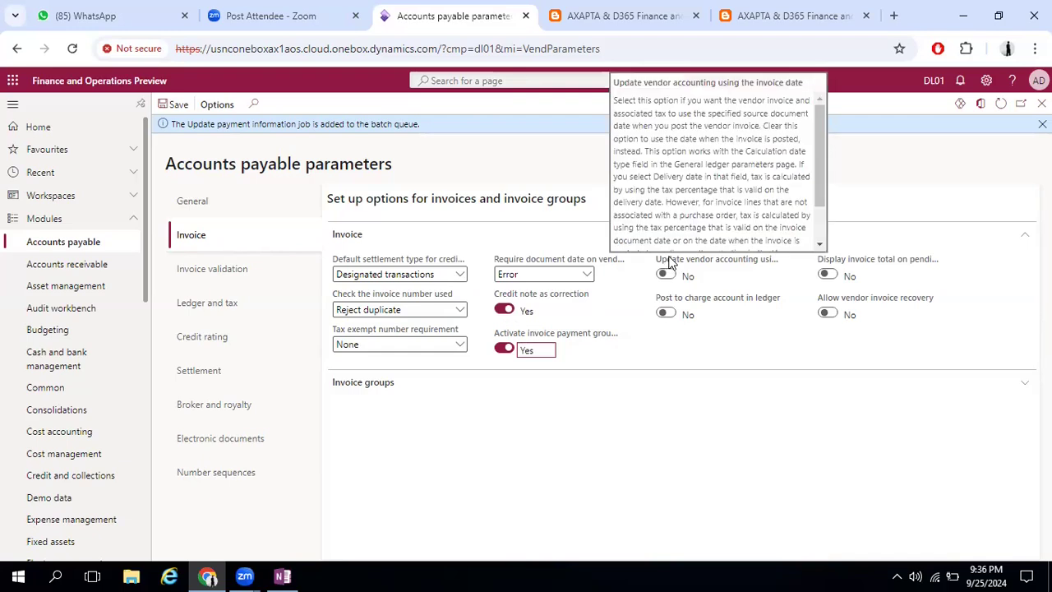
{"action": "left_click", "coordinate": [666, 275]}
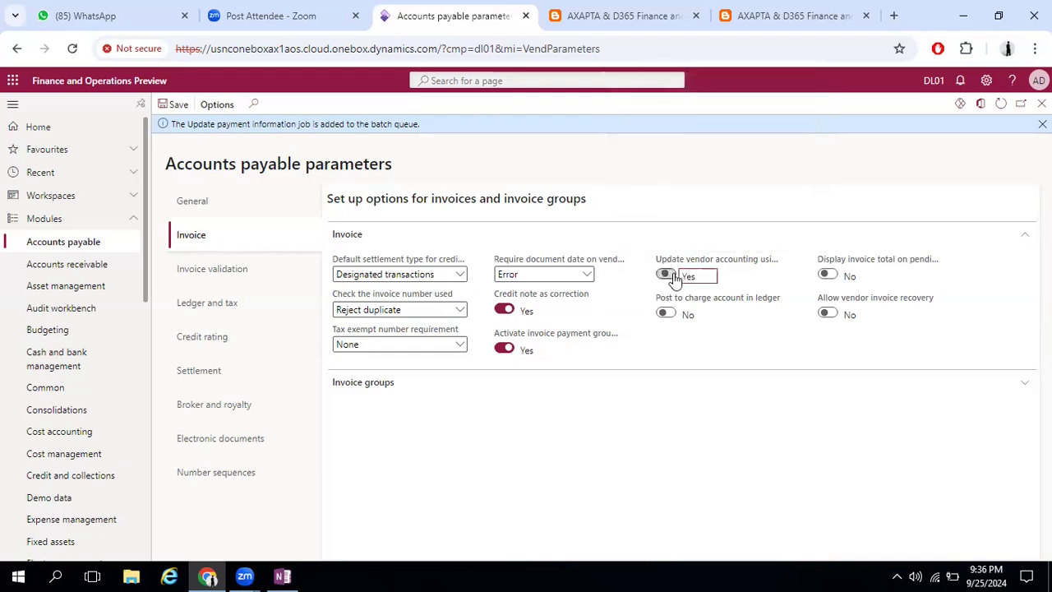
{"action": "left_click", "coordinate": [667, 314]}
Turn on the display of the invoice total on pending invoices and Allow vendor invoice recovery
{"action": "left_click", "coordinate": [829, 275]}
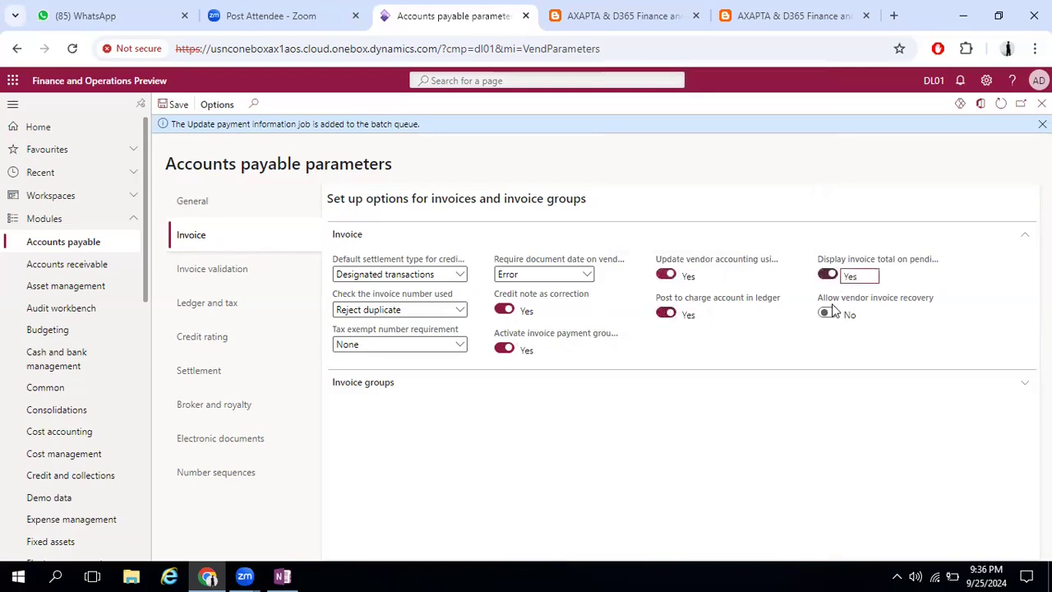
{"action": "left_click", "coordinate": [831, 305]}
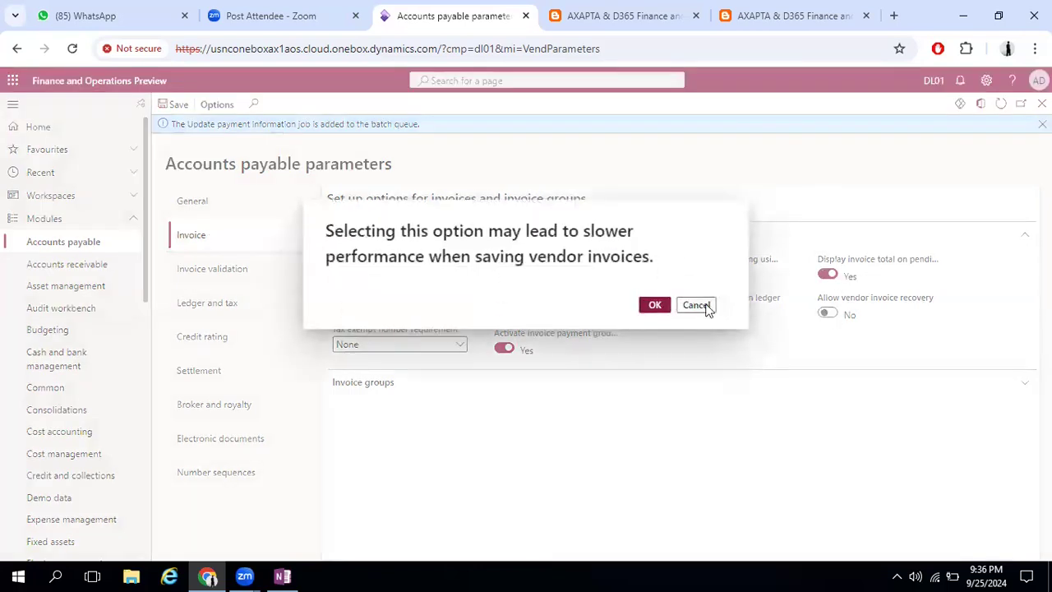
{"action": "left_click", "coordinate": [695, 305]}
{"action": "left_click", "coordinate": [828, 313]}
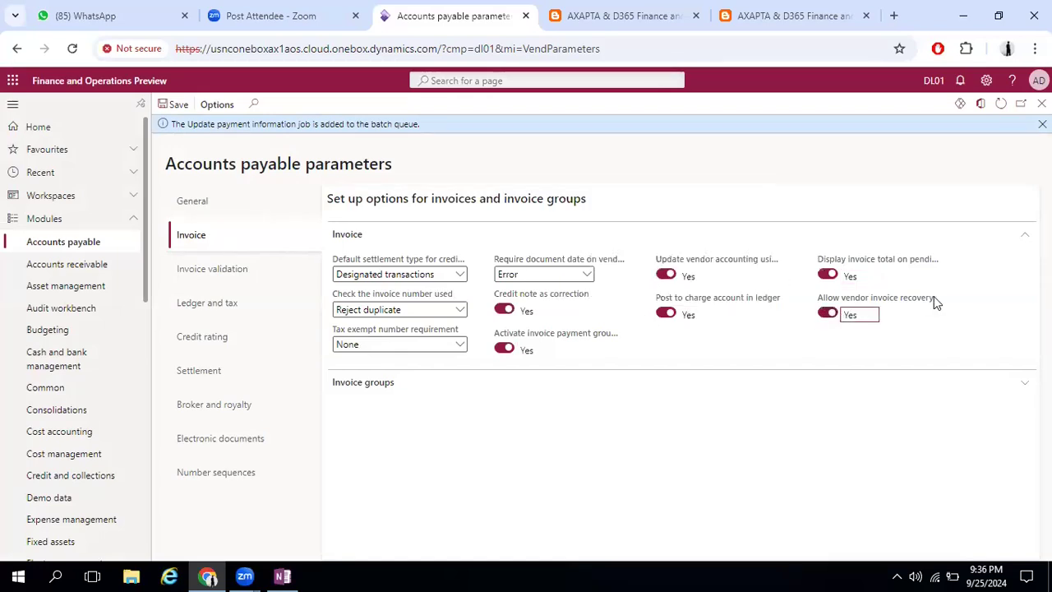
{"action": "mouse_move", "coordinate": [931, 299]}
{"action": "mouse_move", "coordinate": [766, 300]}
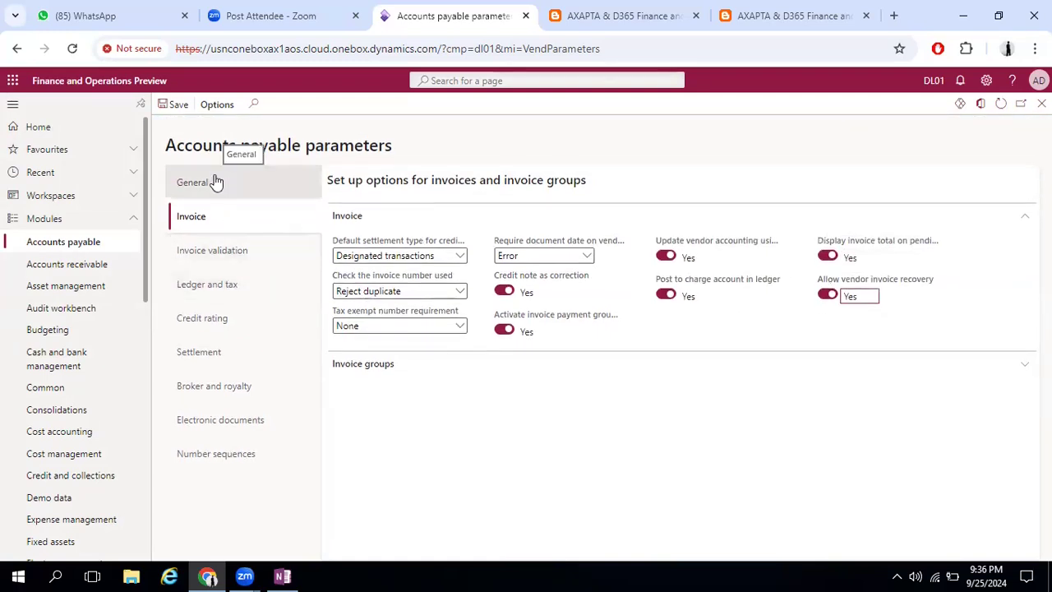
Review the One-time vendor account lookup and the Tax exempt number requirement choices in the General parameters' Vendor settings
{"action": "left_click", "coordinate": [216, 182]}
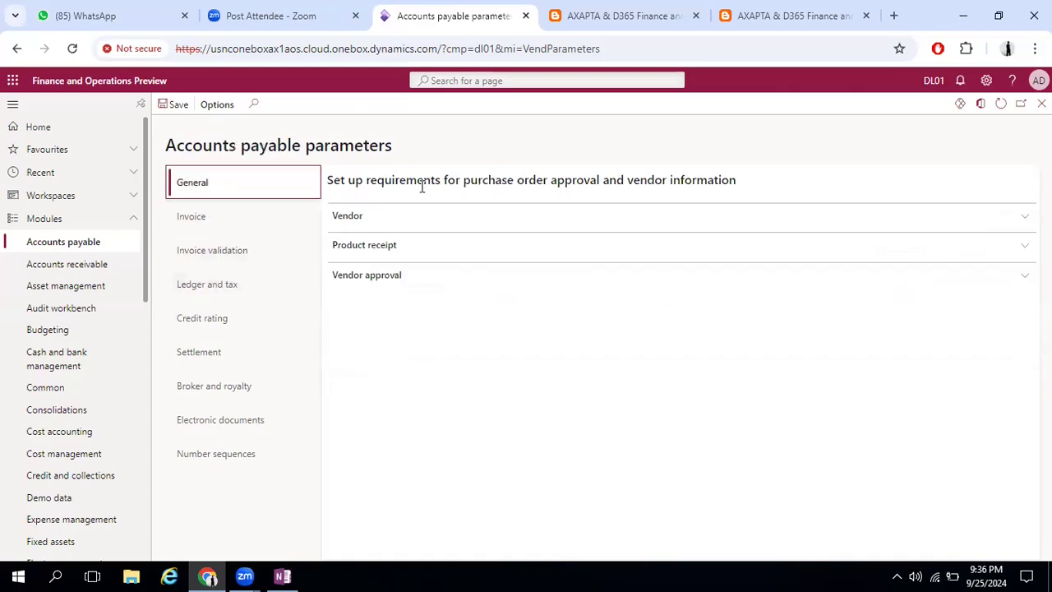
{"action": "left_click", "coordinate": [385, 218]}
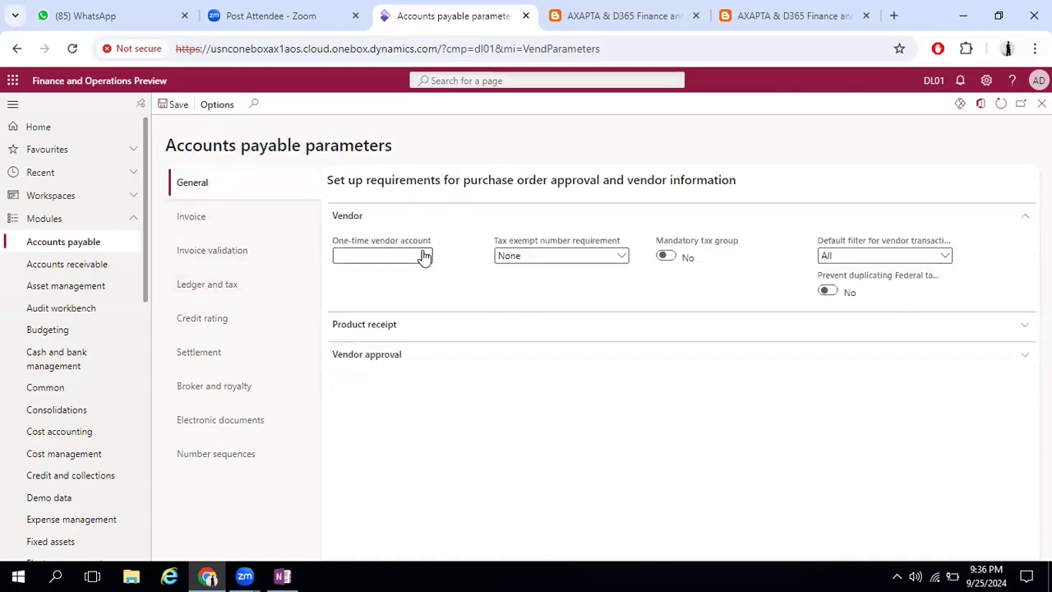
{"action": "left_click", "coordinate": [424, 258]}
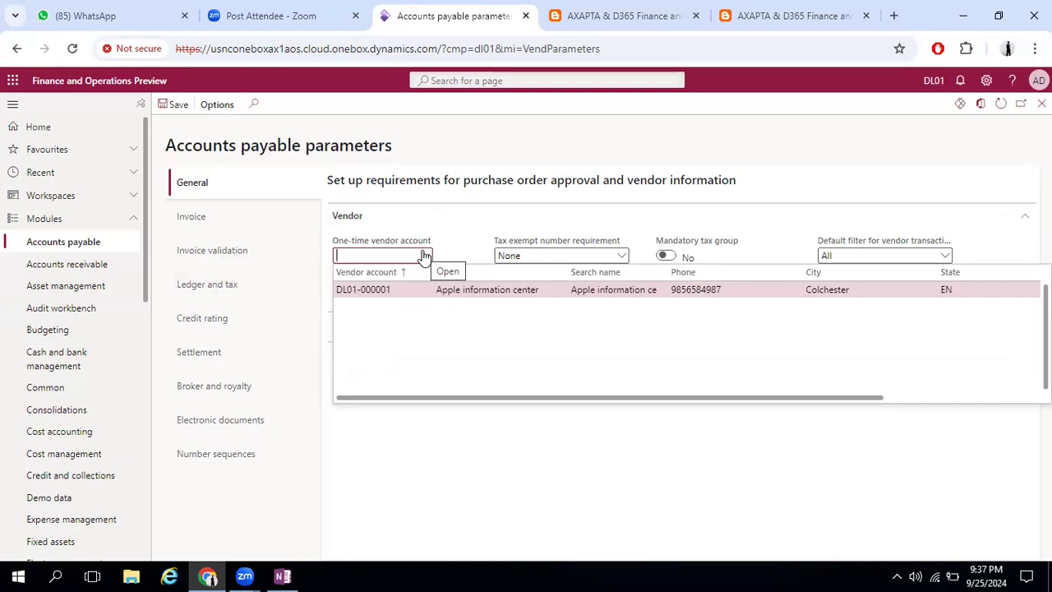
{"action": "left_click", "coordinate": [424, 257]}
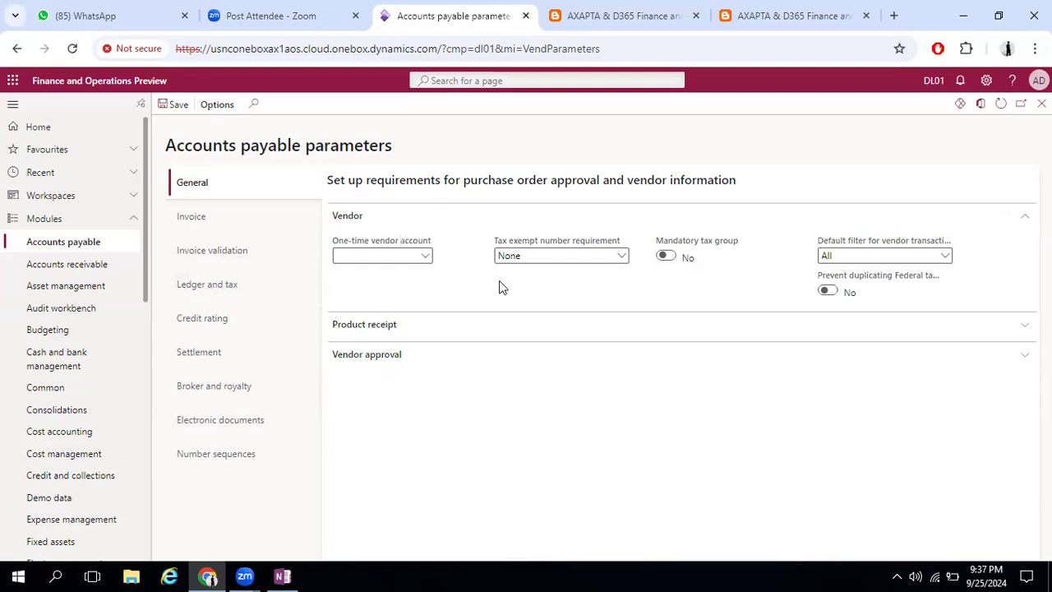
{"action": "left_click", "coordinate": [621, 258]}
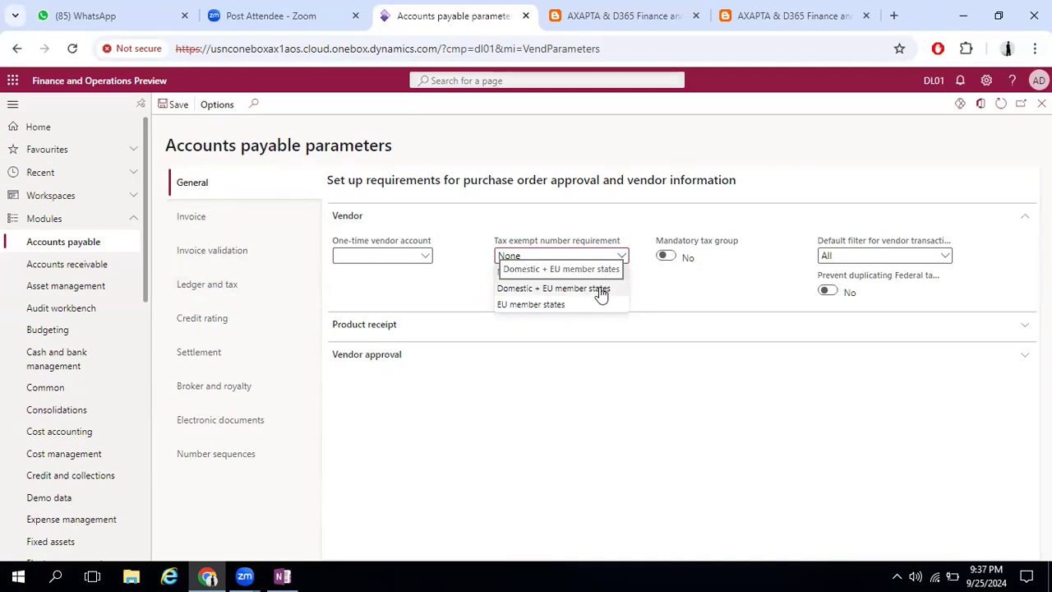
{"action": "left_click", "coordinate": [661, 289]}
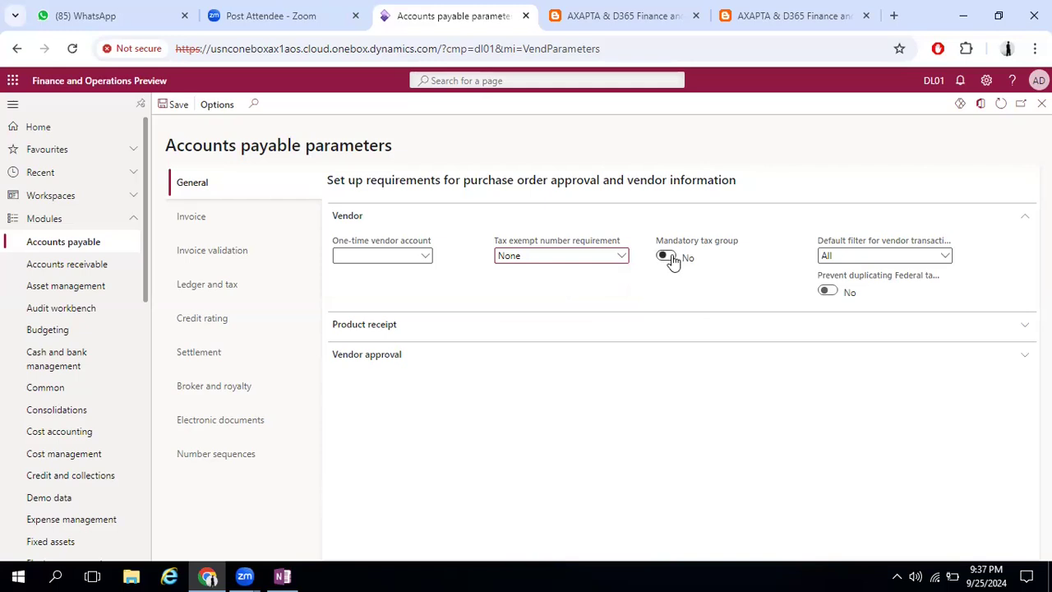
Try turning on Mandatory tax group in the Vendor settings, and set it back to No
{"action": "left_click", "coordinate": [667, 257]}
{"action": "left_click", "coordinate": [670, 258]}
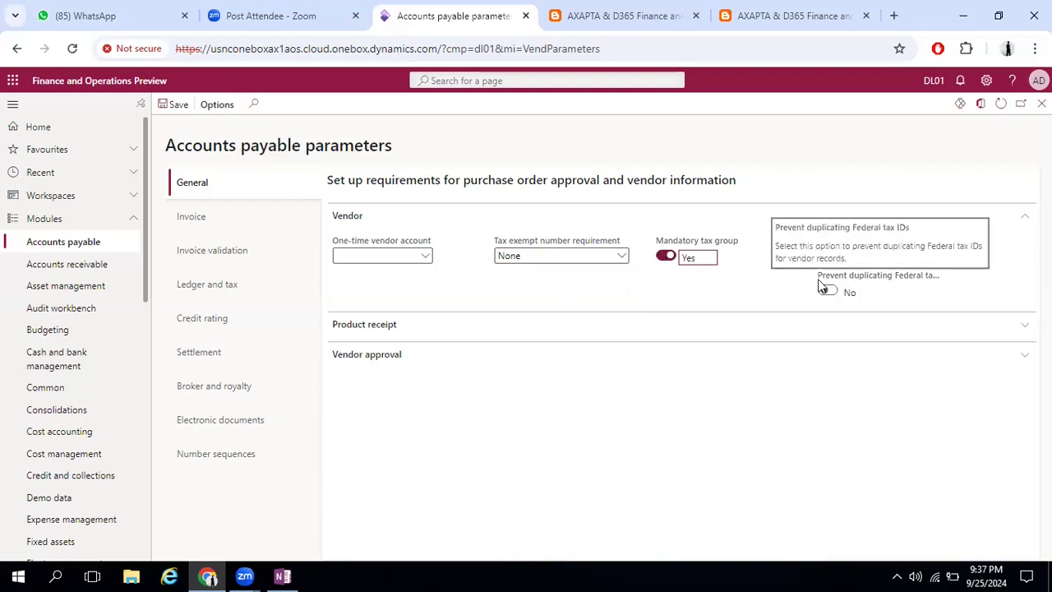
{"action": "left_click", "coordinate": [663, 258]}
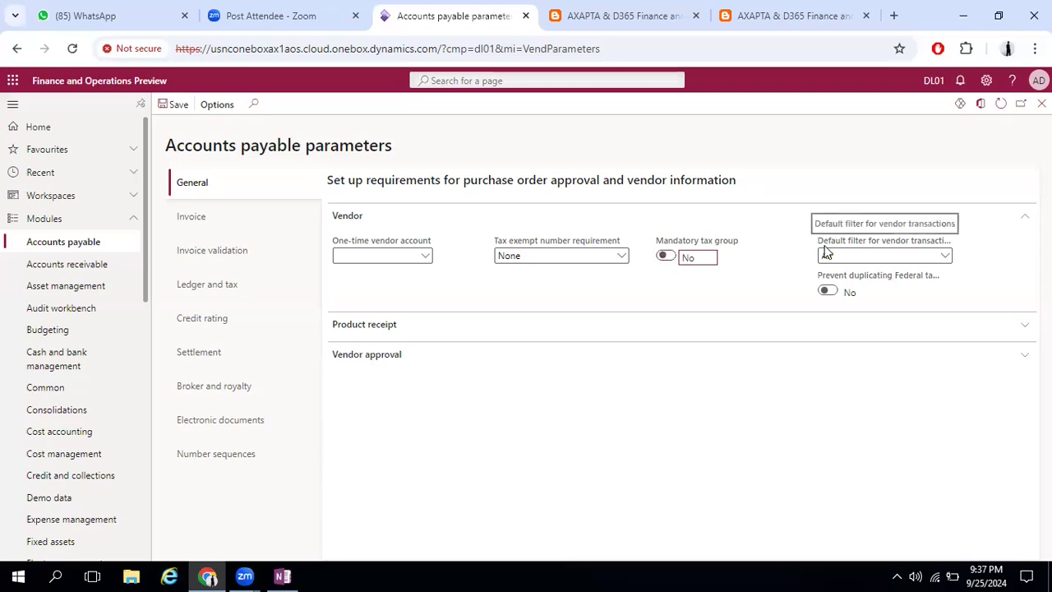
Review the choices of Default filter for vendor transactions, keeping All
{"action": "left_click", "coordinate": [949, 258]}
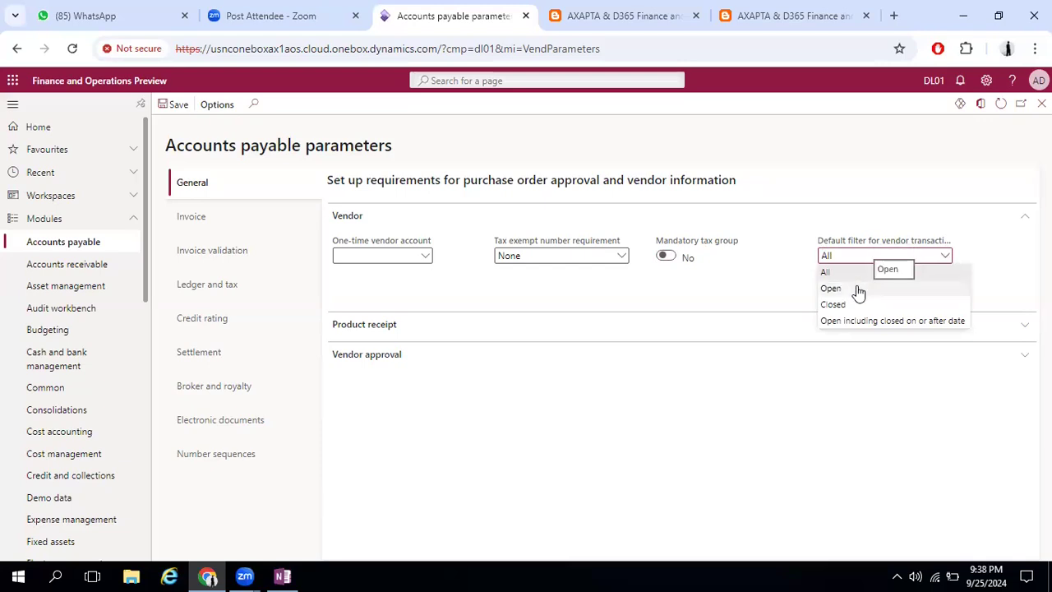
{"action": "left_click", "coordinate": [1001, 281]}
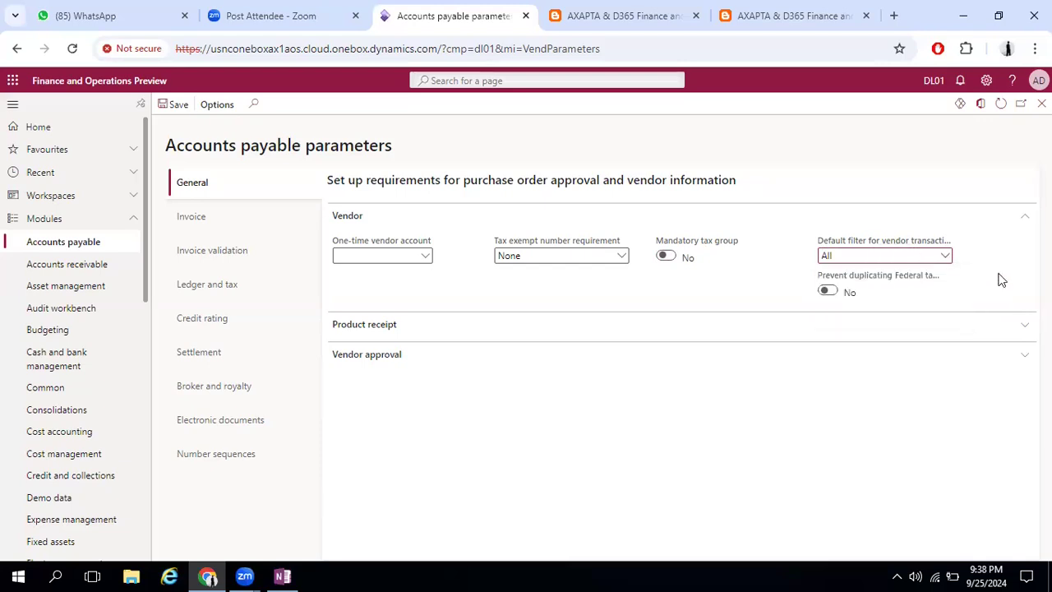
Keep All as the Default filter for vendor transactions, and review the Product receipt and Vendor approval parameters
{"action": "left_click", "coordinate": [946, 259]}
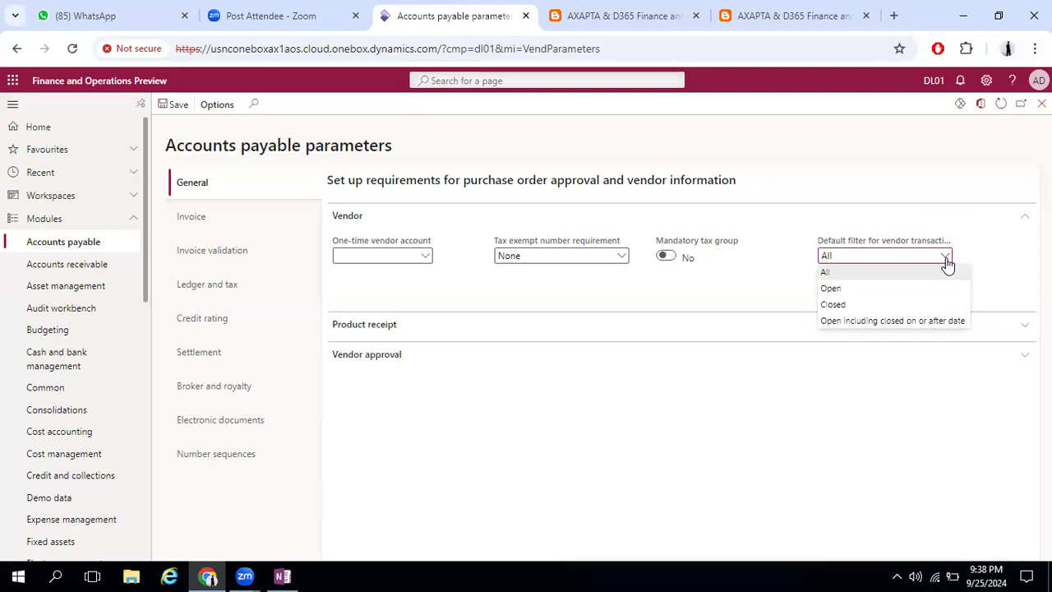
{"action": "left_click", "coordinate": [856, 272]}
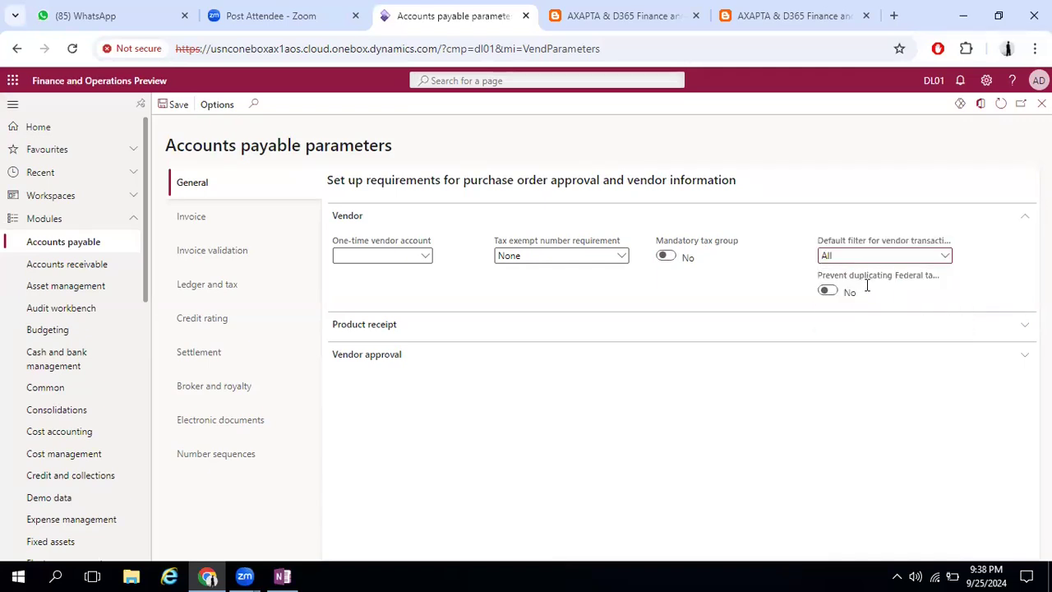
{"action": "left_click", "coordinate": [404, 329]}
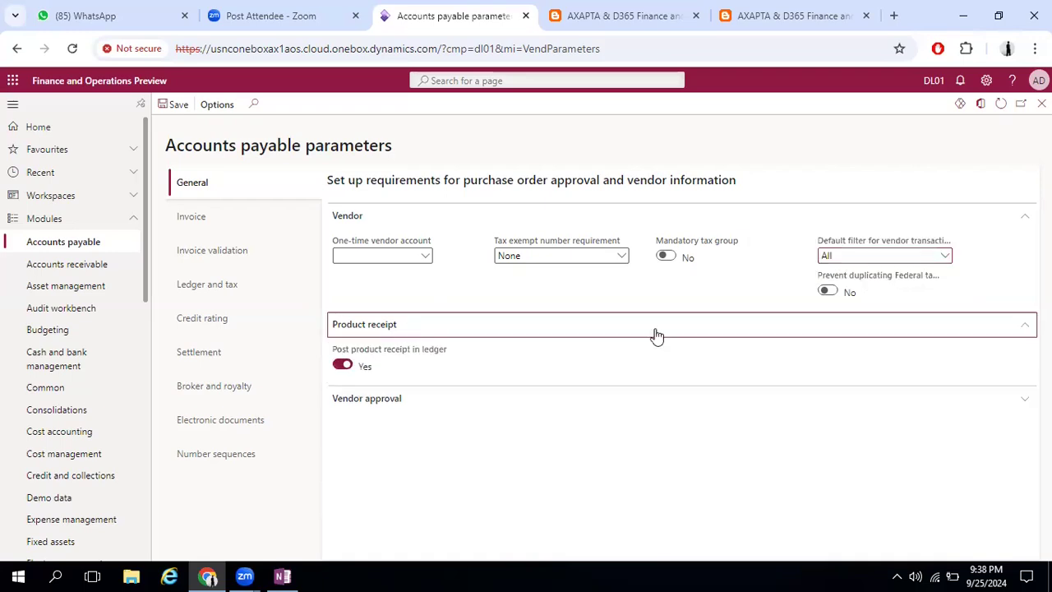
{"action": "mouse_move", "coordinate": [444, 349]}
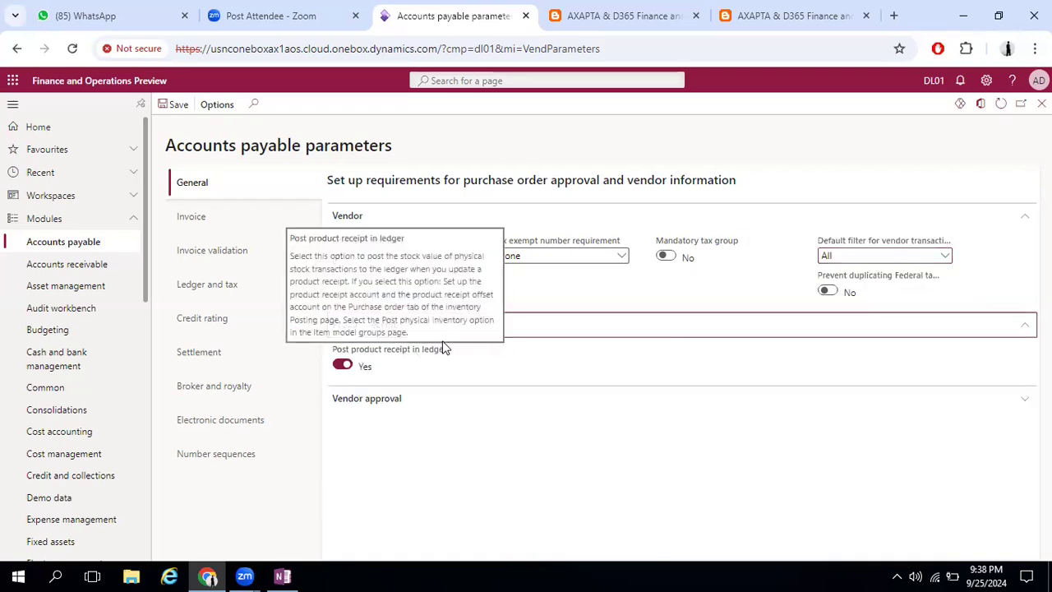
{"action": "left_click", "coordinate": [374, 400]}
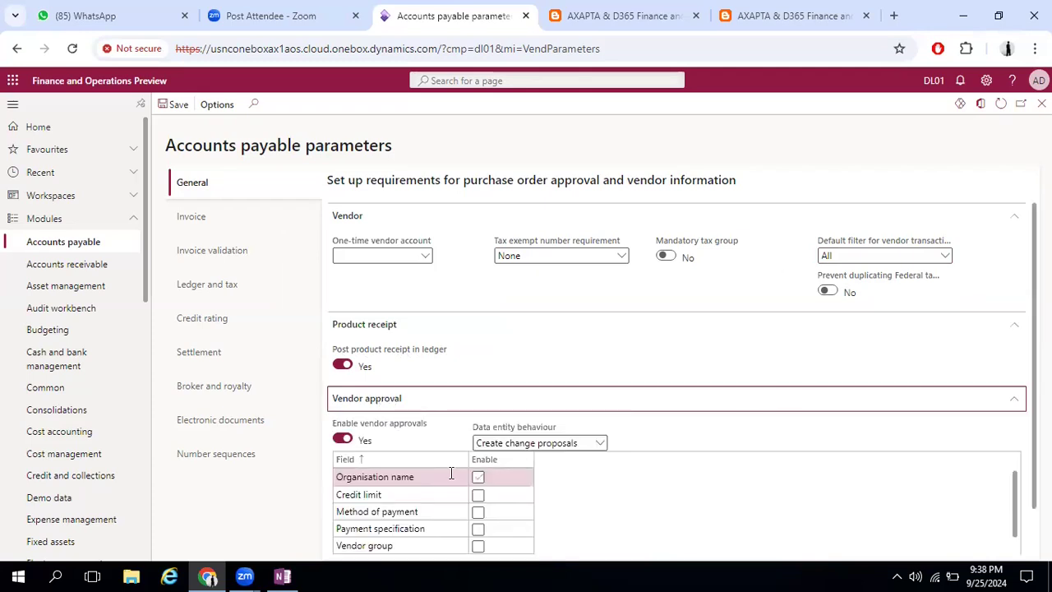
{"action": "scroll", "coordinate": [546, 475], "scroll_direction": "down", "scroll_amount": 1}
{"action": "scroll", "coordinate": [436, 485], "scroll_direction": "down", "scroll_amount": 2}
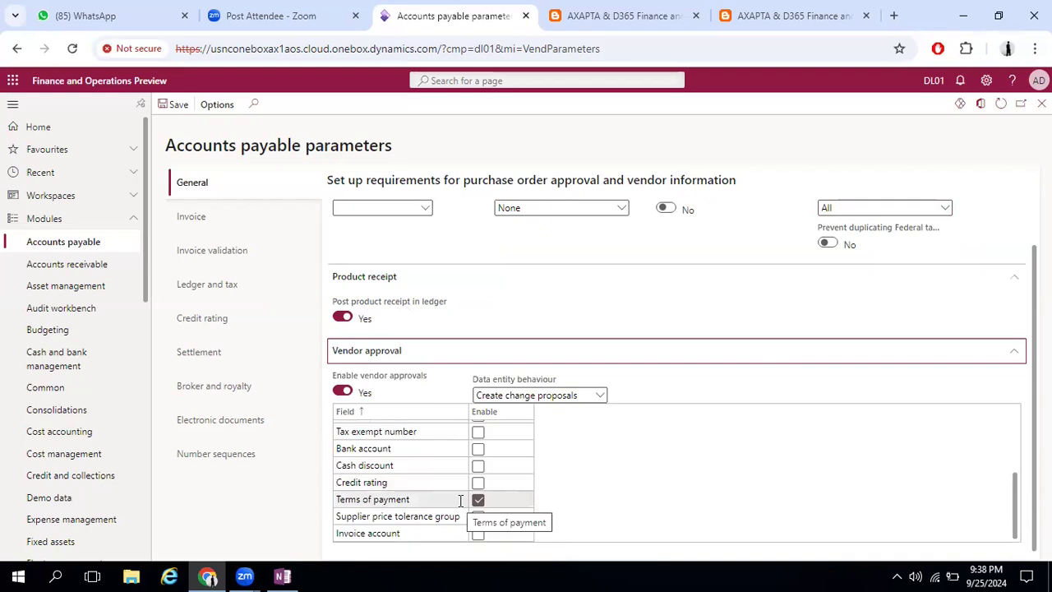
Show the Accounts payable pages and expand the Purchase orders group
{"action": "left_click", "coordinate": [73, 247]}
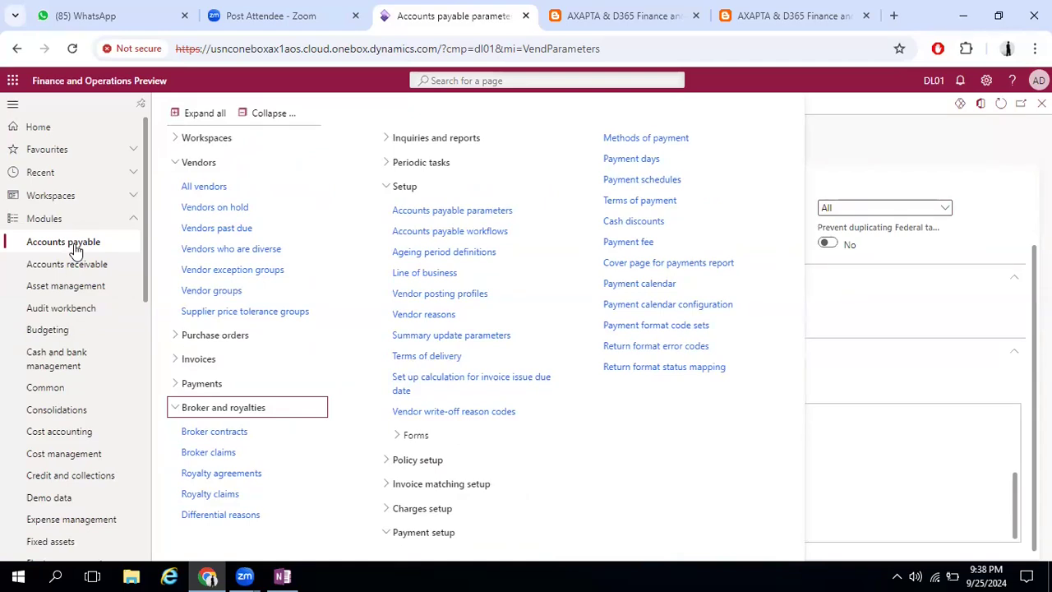
{"action": "left_click", "coordinate": [213, 335]}
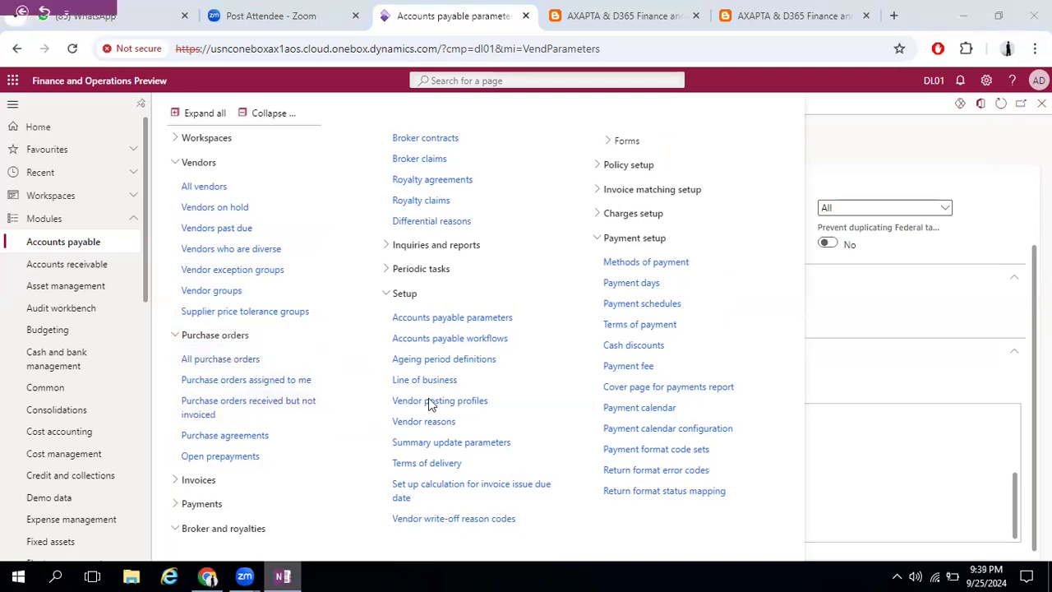
Switch to OneNote and place the text cursor in the empty last row of the notes table on the SCM Module page
{"action": "key", "text": "alt+Tab"}
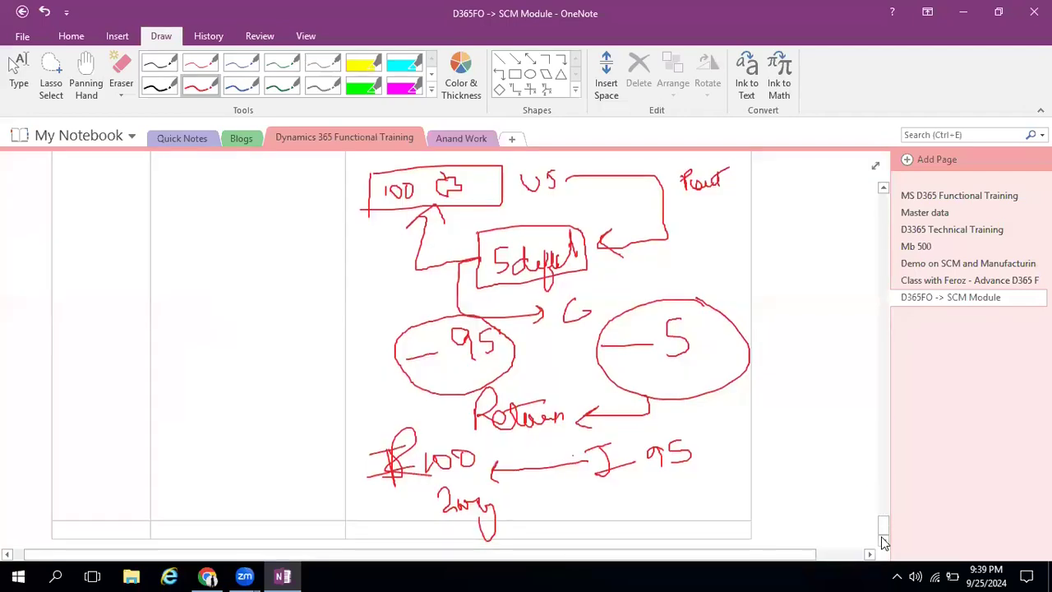
{"action": "left_click", "coordinate": [884, 542]}
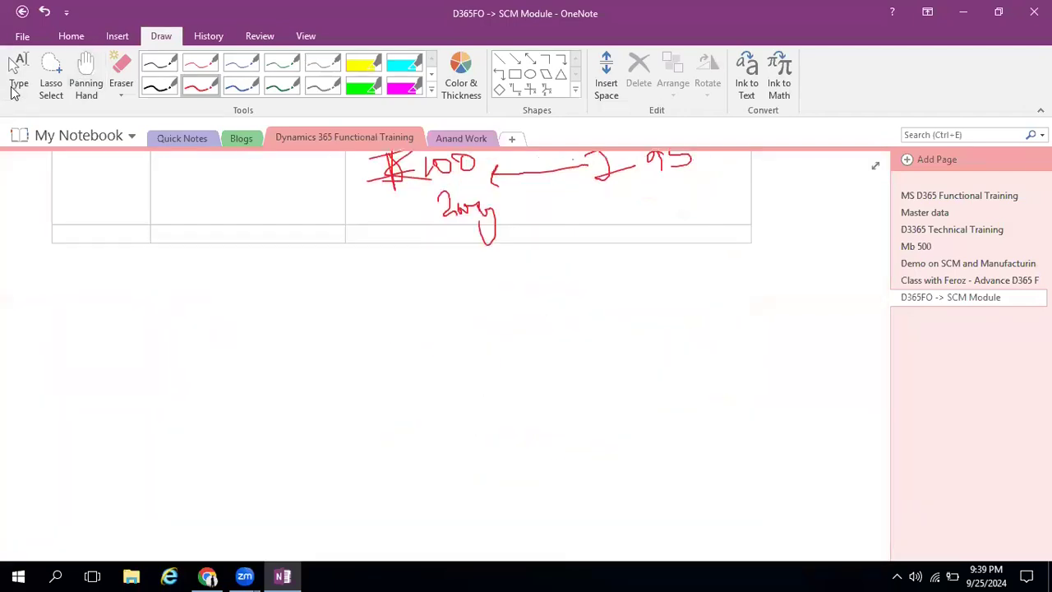
{"action": "left_click", "coordinate": [13, 87]}
{"action": "left_click", "coordinate": [390, 233]}
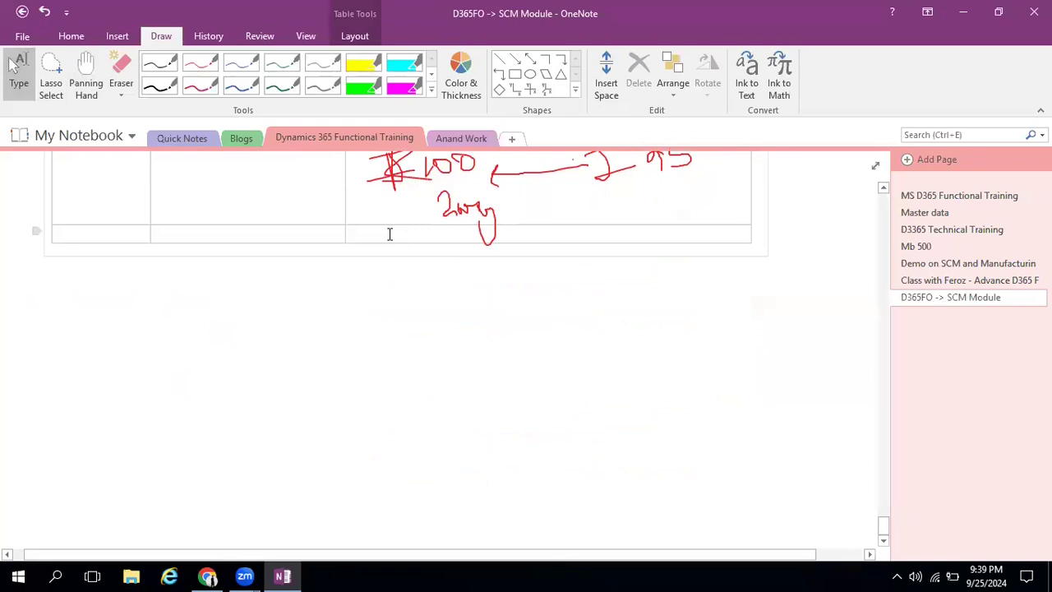
Try to add more empty rows at the end of the notes table
{"action": "key", "text": "Return"}
{"action": "key", "text": "Return"}
{"action": "key", "text": "Return"}
{"action": "key", "text": "Return"}
{"action": "key", "text": "Return"}
{"action": "key", "text": "Return"}
{"action": "key", "text": "Return"}
{"action": "key", "text": "Return"}
{"action": "key", "text": "Return"}
{"action": "key", "text": "Return"}
{"action": "key", "text": "Return"}
{"action": "key", "text": "Return"}
{"action": "key", "text": "Return"}
{"action": "key", "text": "Return"}
{"action": "key", "text": "Return"}
{"action": "key", "text": "Return"}
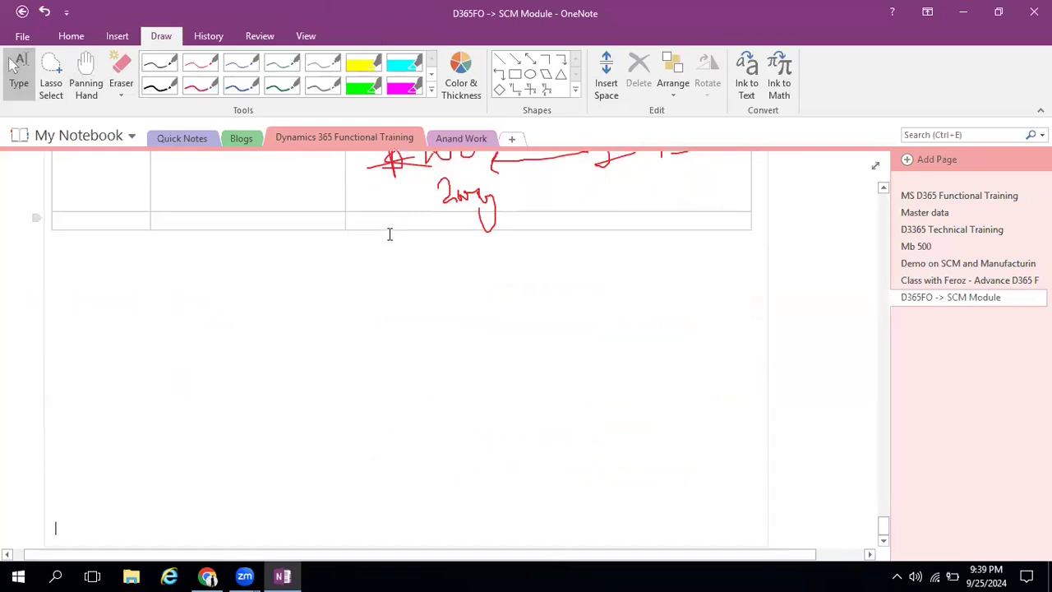
{"action": "left_click", "coordinate": [385, 218]}
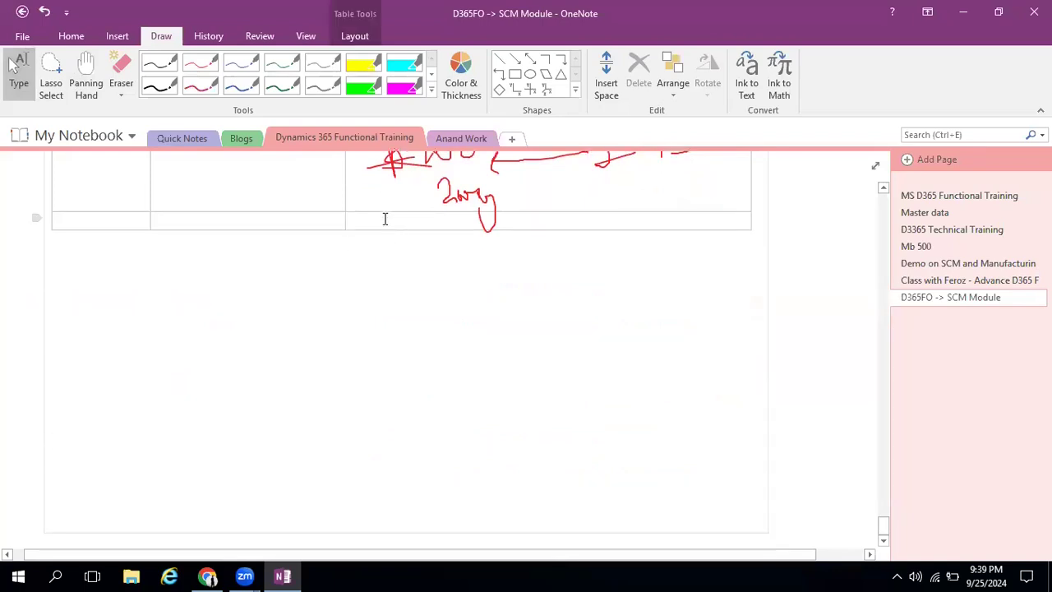
{"action": "key", "text": "Return"}
{"action": "key", "text": "Return"}
{"action": "key", "text": "Return"}
{"action": "key", "text": "Return"}
{"action": "key", "text": "Return"}
{"action": "key", "text": "Return"}
{"action": "key", "text": "Return"}
{"action": "key", "text": "Return"}
{"action": "key", "text": "Return"}
{"action": "key", "text": "Return"}
{"action": "key", "text": "Return"}
{"action": "key", "text": "Return"}
{"action": "key", "text": "Return"}
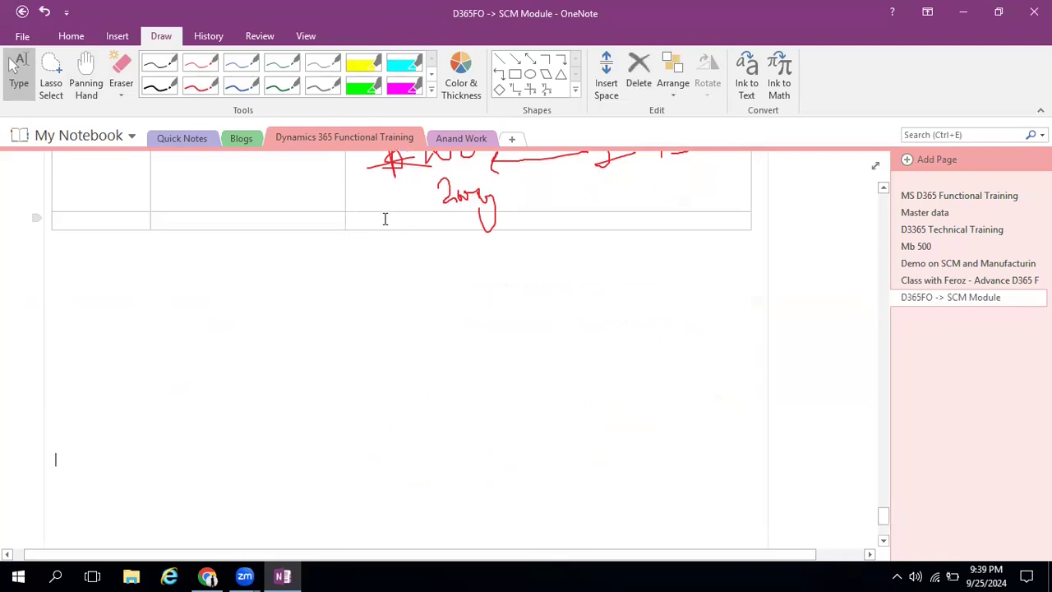
{"action": "left_click", "coordinate": [385, 219]}
{"action": "key", "text": "Return"}
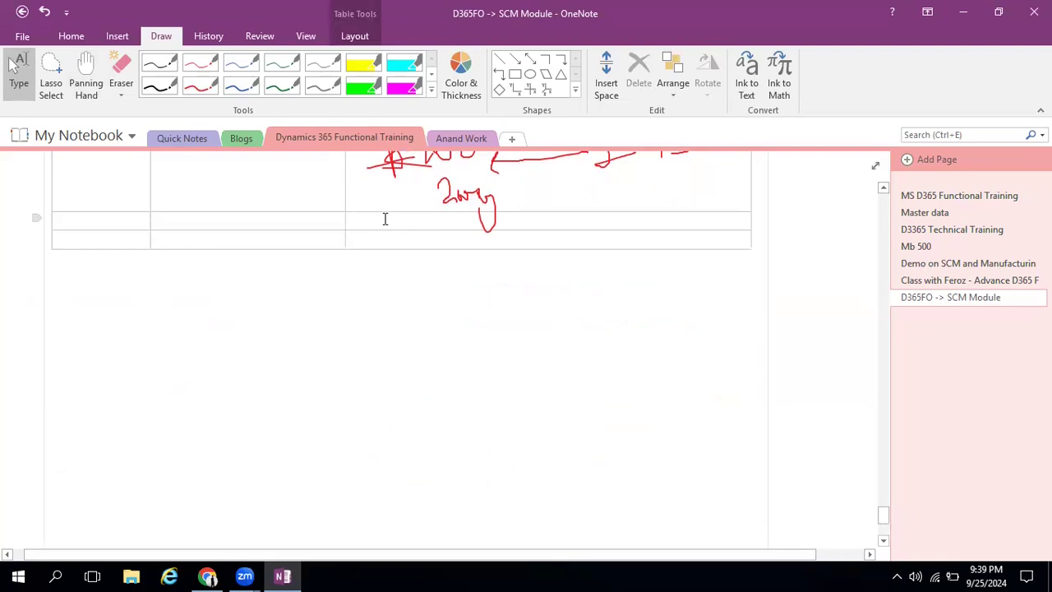
{"action": "key", "text": "Return"}
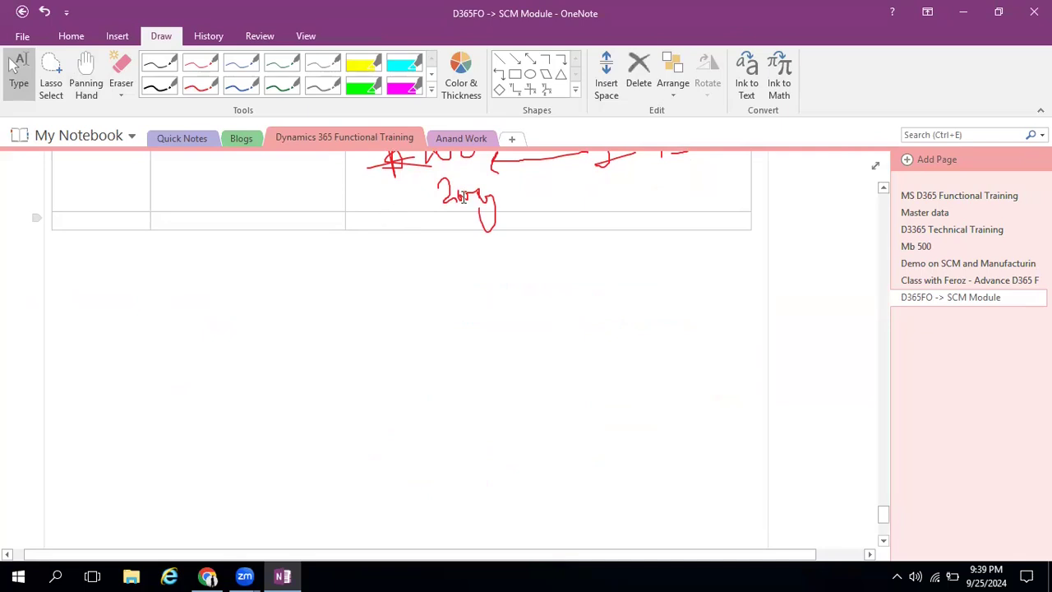
Write "P req > PO >PR > PI > Payment" in the third column of the notes table's last row
{"action": "scroll", "coordinate": [465, 197], "scroll_direction": "up", "scroll_amount": 1}
{"action": "left_click", "coordinate": [366, 275]}
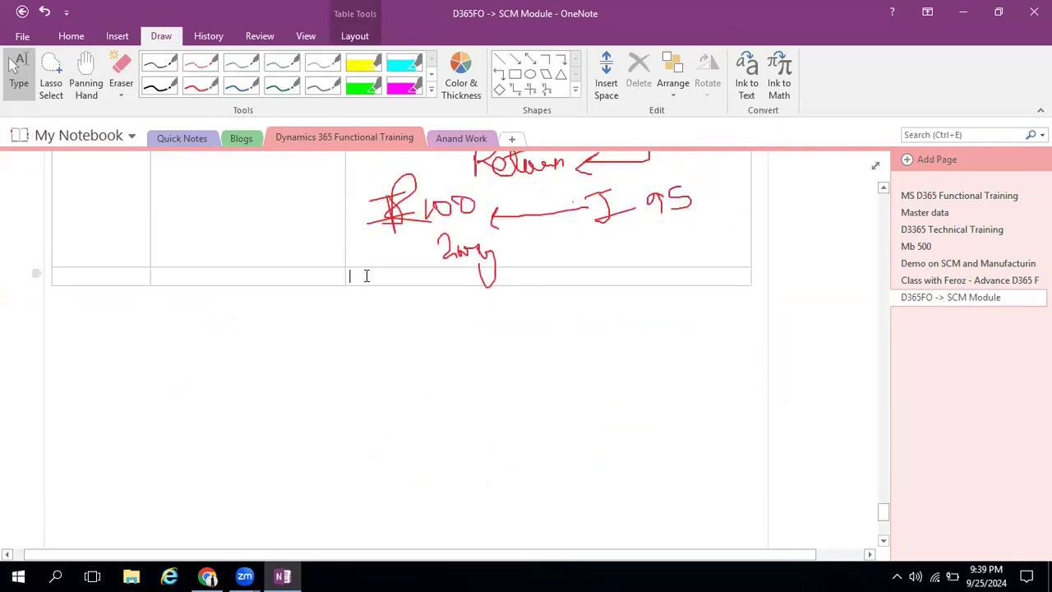
{"action": "type", "text": "P req"}
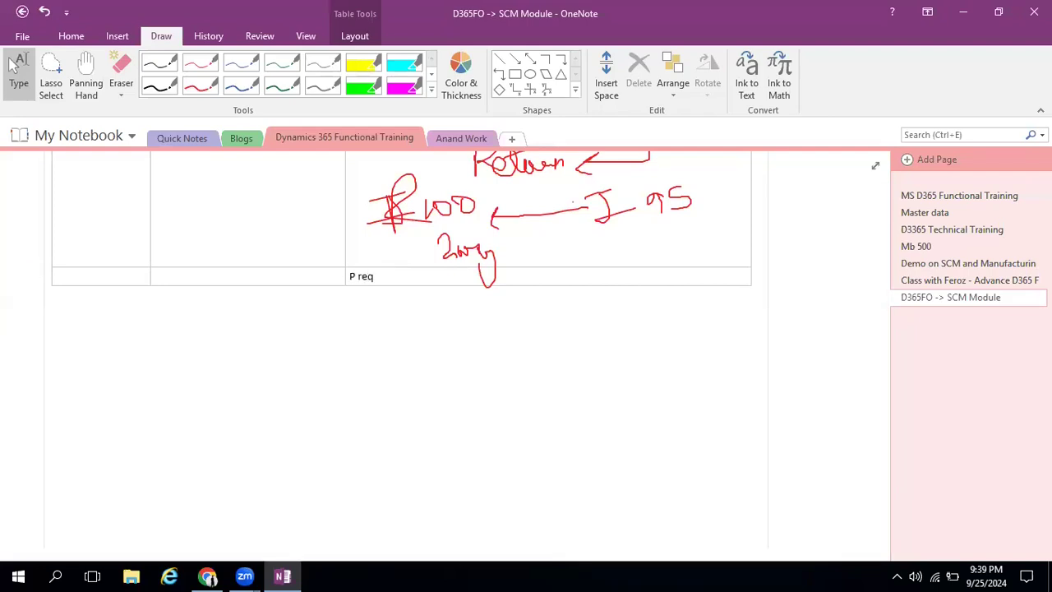
{"action": "type", "text": " > PO >"}
{"action": "type", "text": "PR > PI > Payment"}
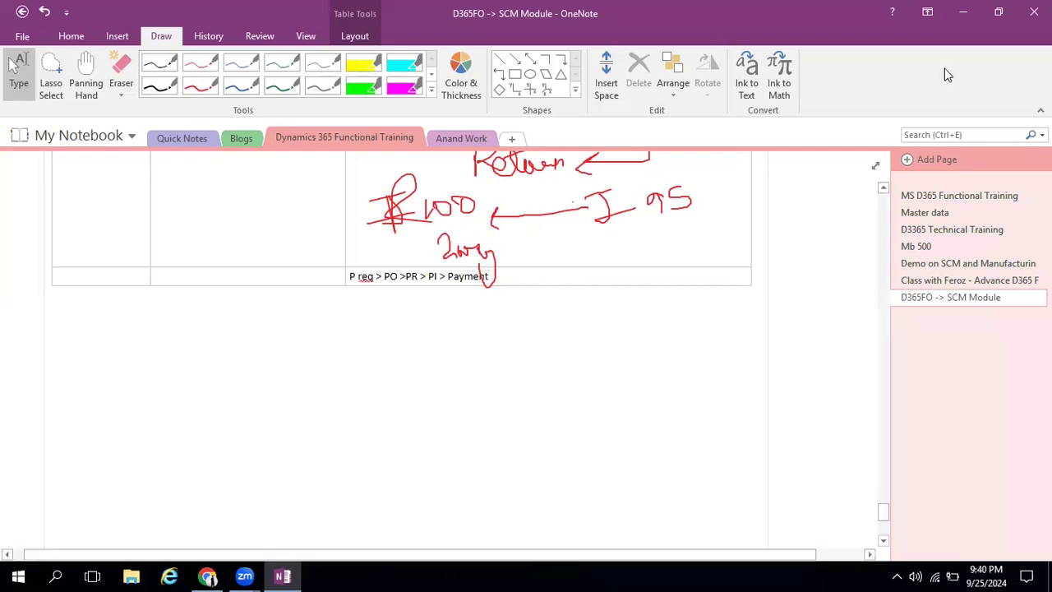
Go through the purchasing flow in the table's last row, highlighting the part from PR to Payment
{"action": "left_click", "coordinate": [382, 276]}
{"action": "left_click_drag", "start_coordinate": [409, 279], "coordinate": [566, 271]}
{"action": "left_click", "coordinate": [542, 281]}
Switch back to Dynamics 365 and start a new purchase order for the vendor Apple information center from All purchase orders
{"action": "left_click", "coordinate": [963, 12]}
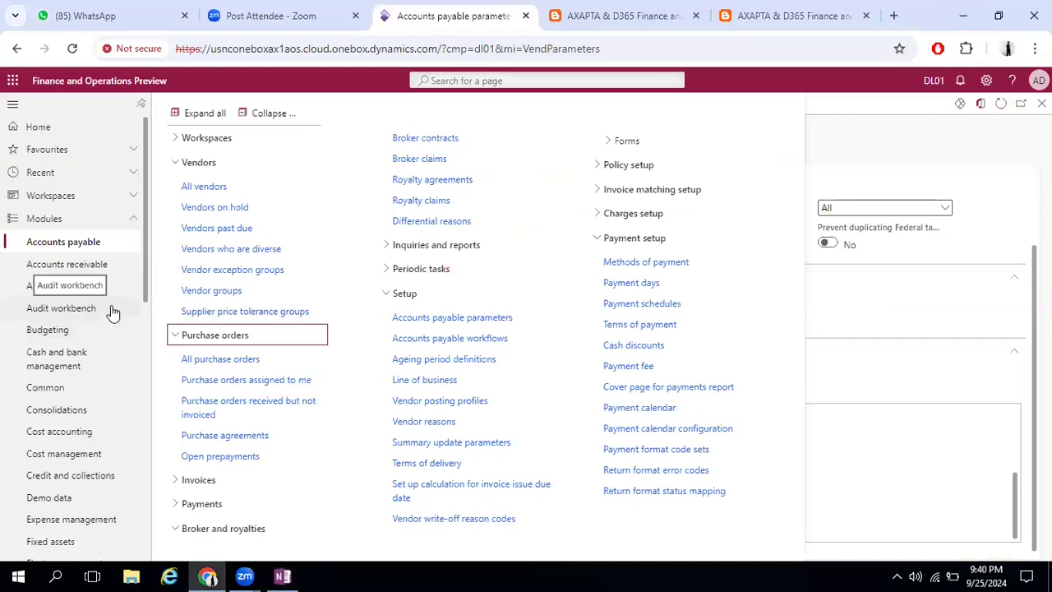
{"action": "scroll", "coordinate": [112, 312], "scroll_direction": "down", "scroll_amount": 10}
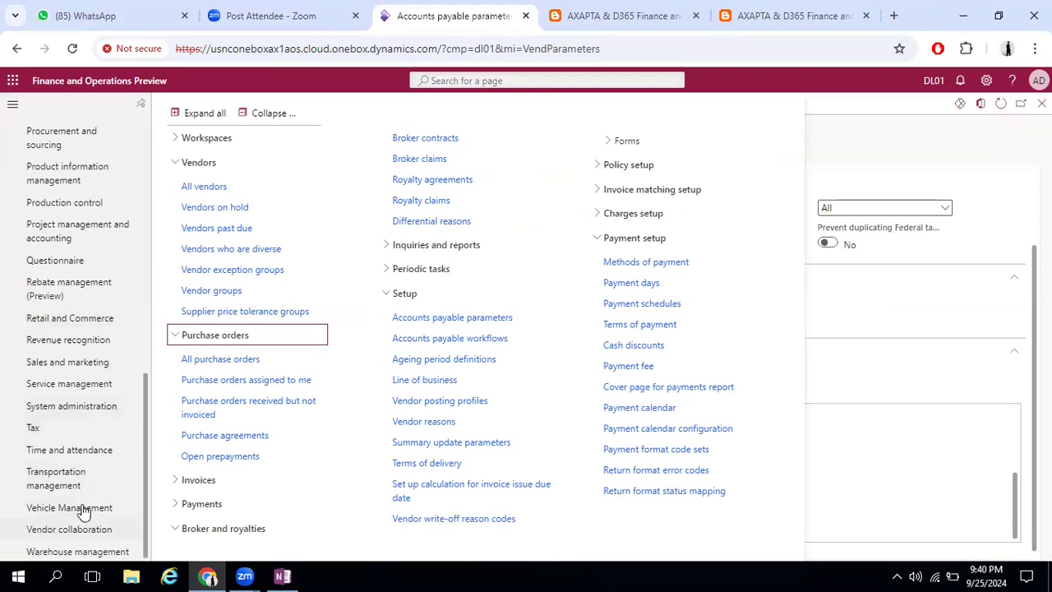
{"action": "scroll", "coordinate": [105, 304], "scroll_direction": "up", "scroll_amount": 10}
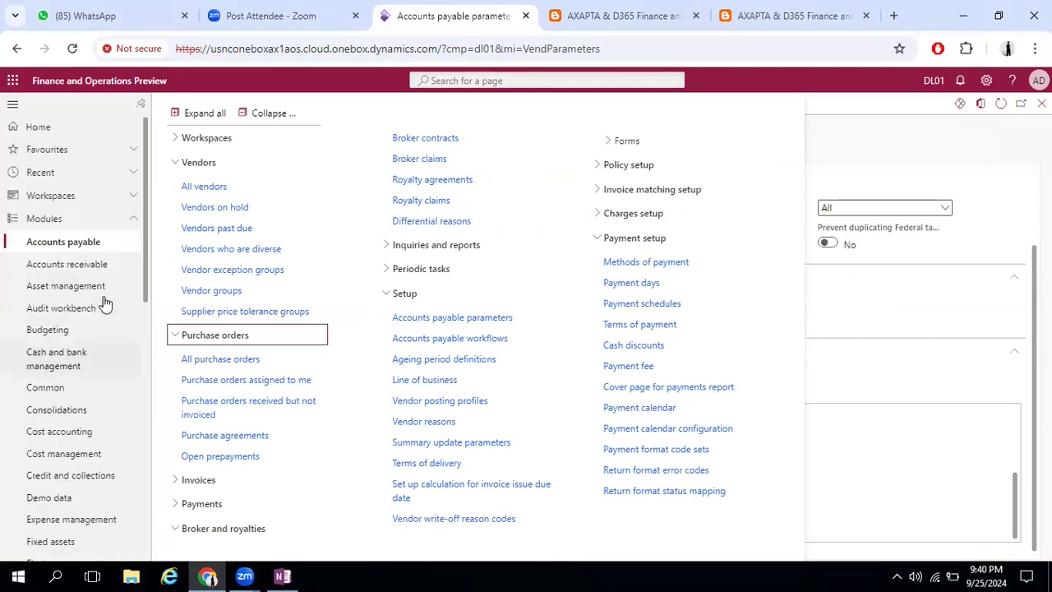
{"action": "left_click", "coordinate": [247, 355]}
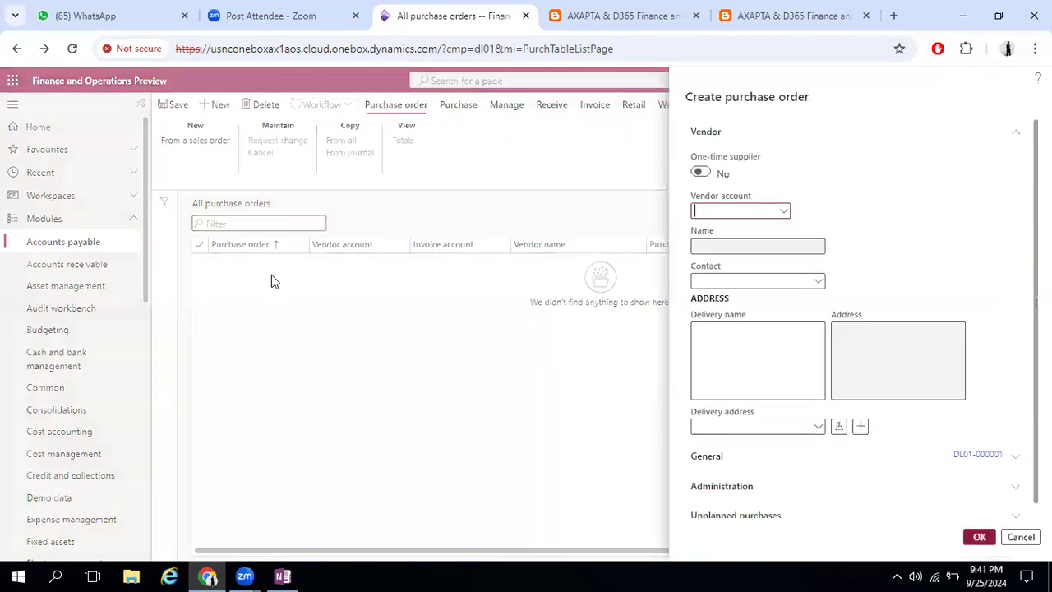
{"action": "left_click", "coordinate": [783, 212]}
{"action": "left_click", "coordinate": [49, 246]}
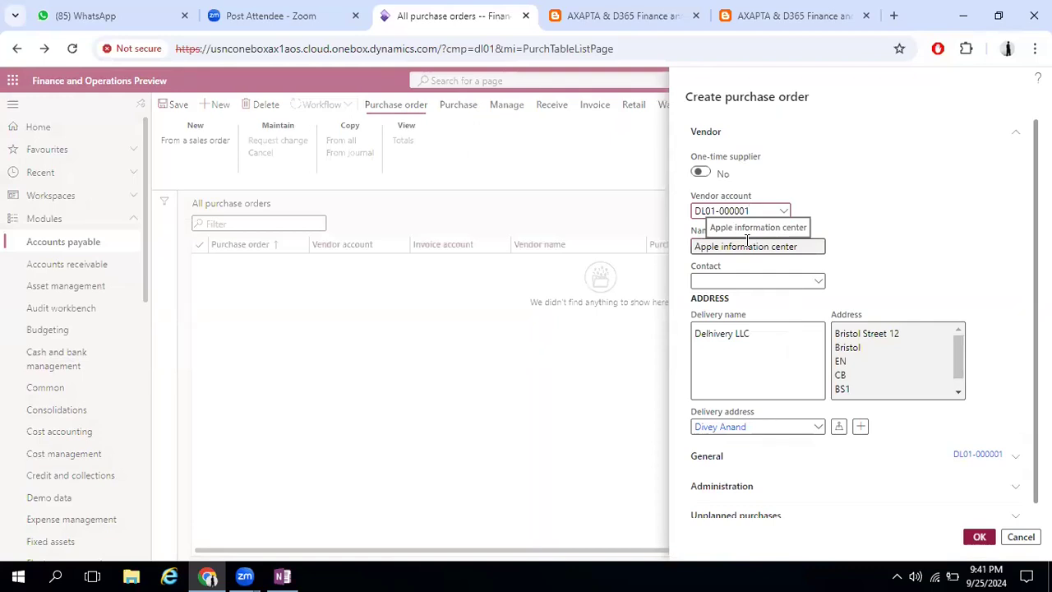
Go from the purchase order's Contact field to the Contacts page and start a new contact
{"action": "left_click", "coordinate": [817, 283]}
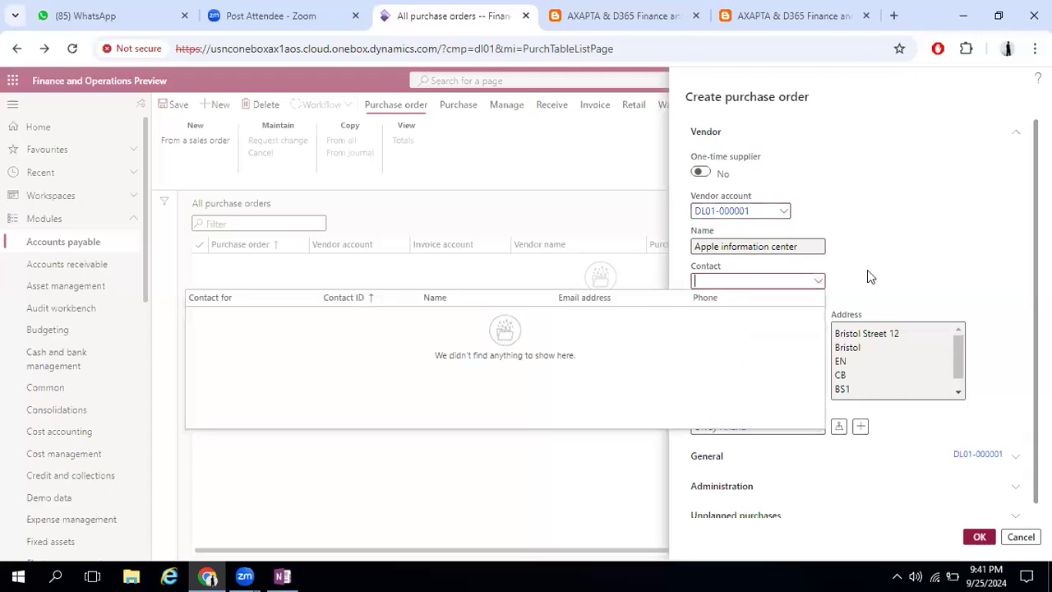
{"action": "right_click", "coordinate": [819, 279]}
{"action": "left_click", "coordinate": [896, 262]}
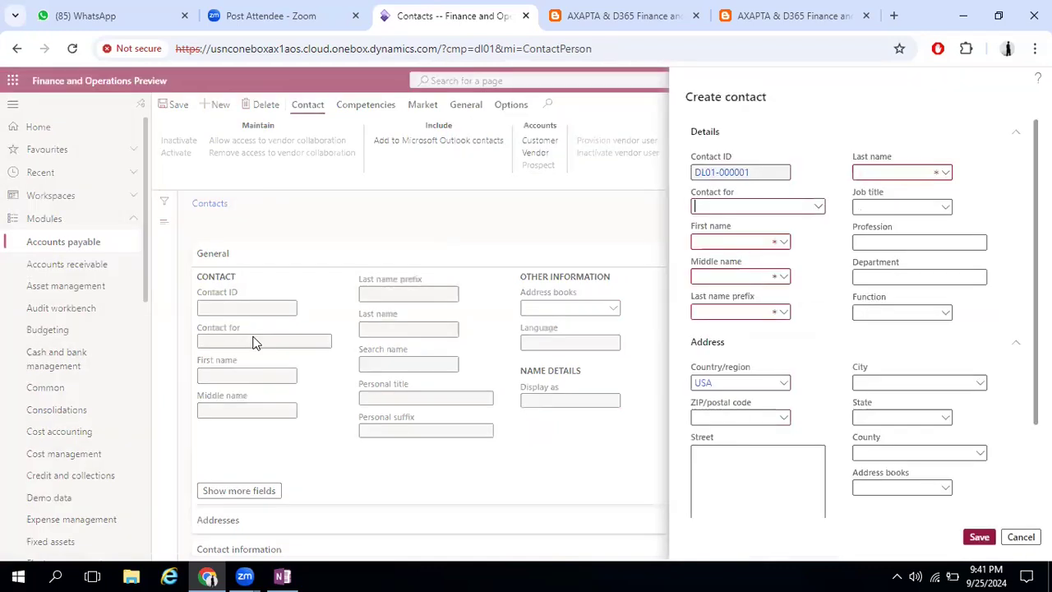
Look up "apple" and set Contact for to Apple information center on the new contact
{"action": "left_click", "coordinate": [822, 207]}
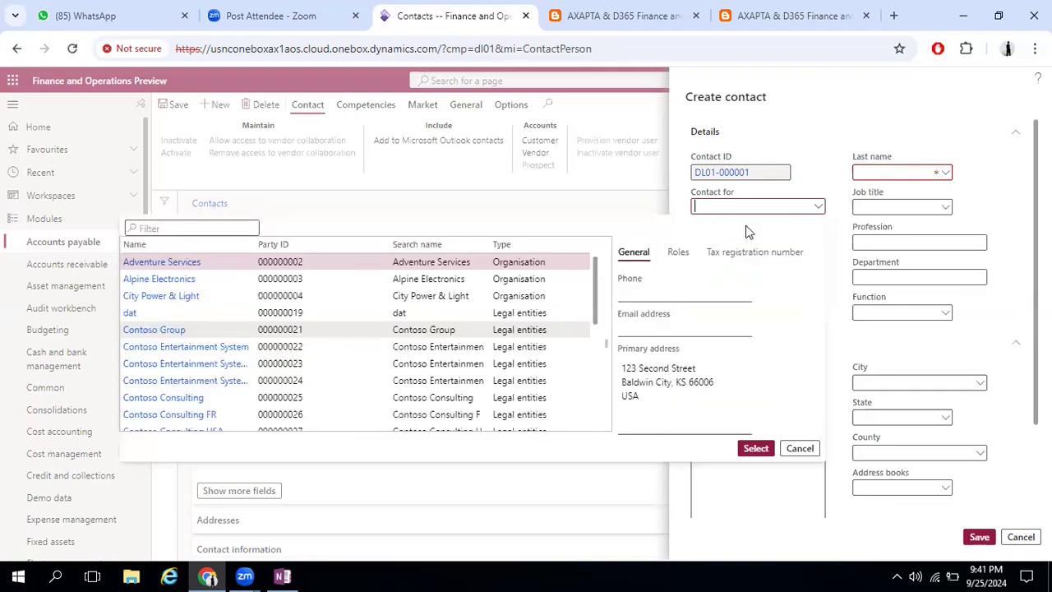
{"action": "type", "text": "app"}
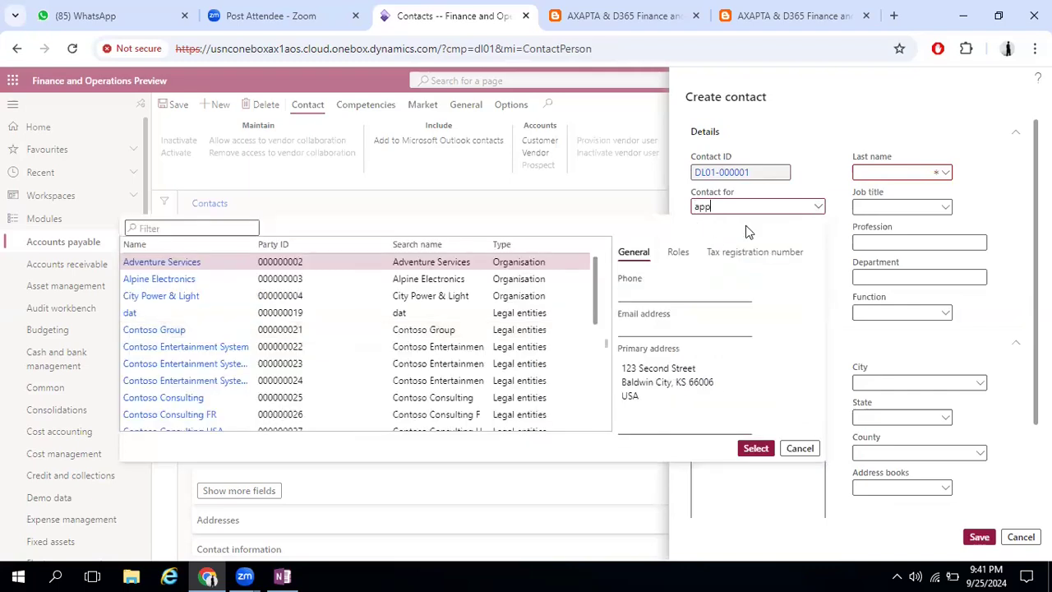
{"action": "type", "text": "le"}
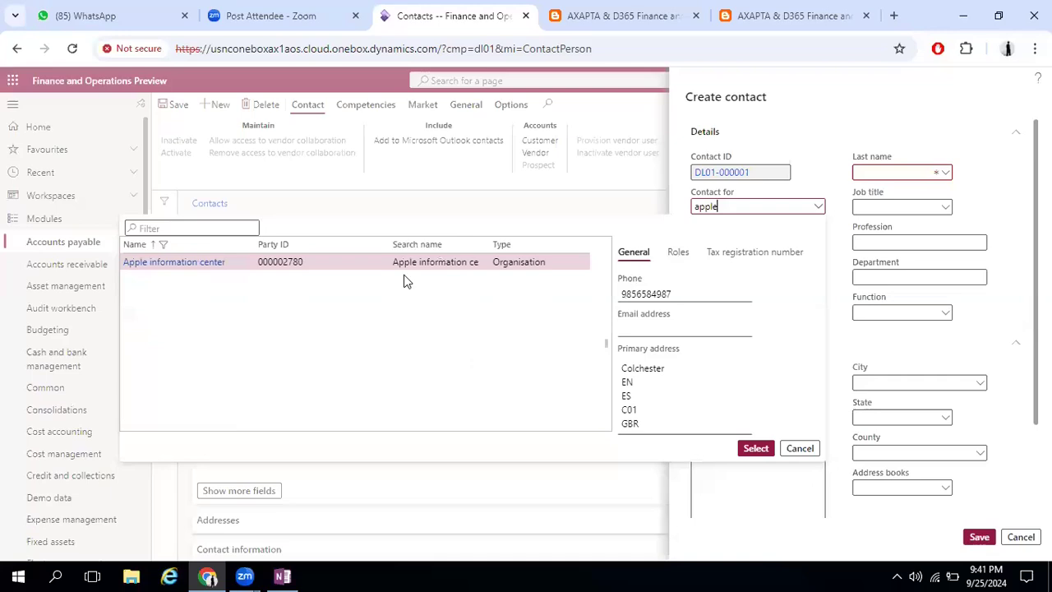
{"action": "left_click", "coordinate": [762, 449]}
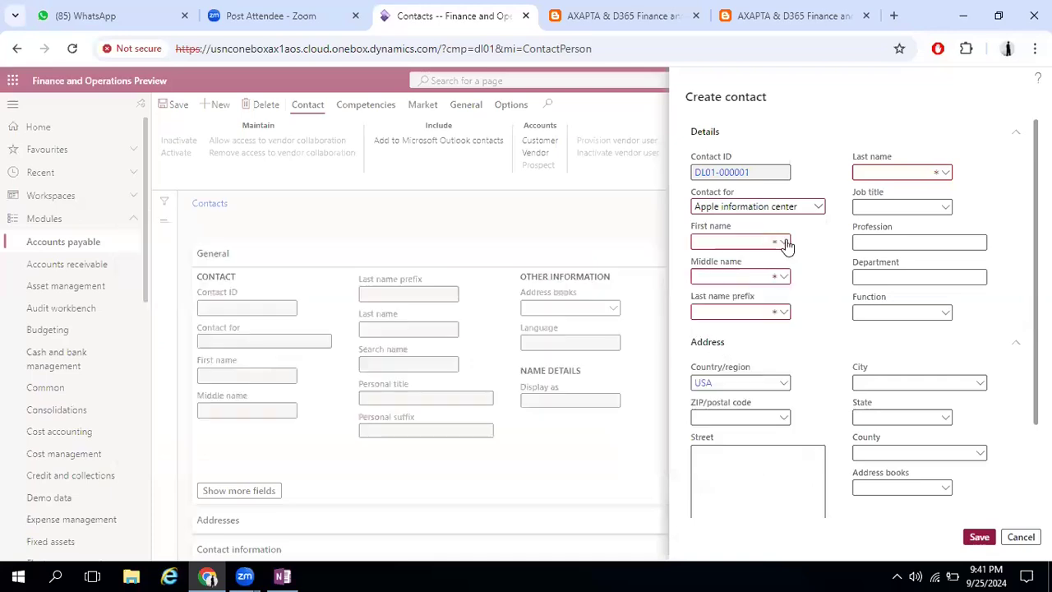
Fill in the contact's first and last name by choosing an existing person from the First name lookup
{"action": "left_click", "coordinate": [724, 245]}
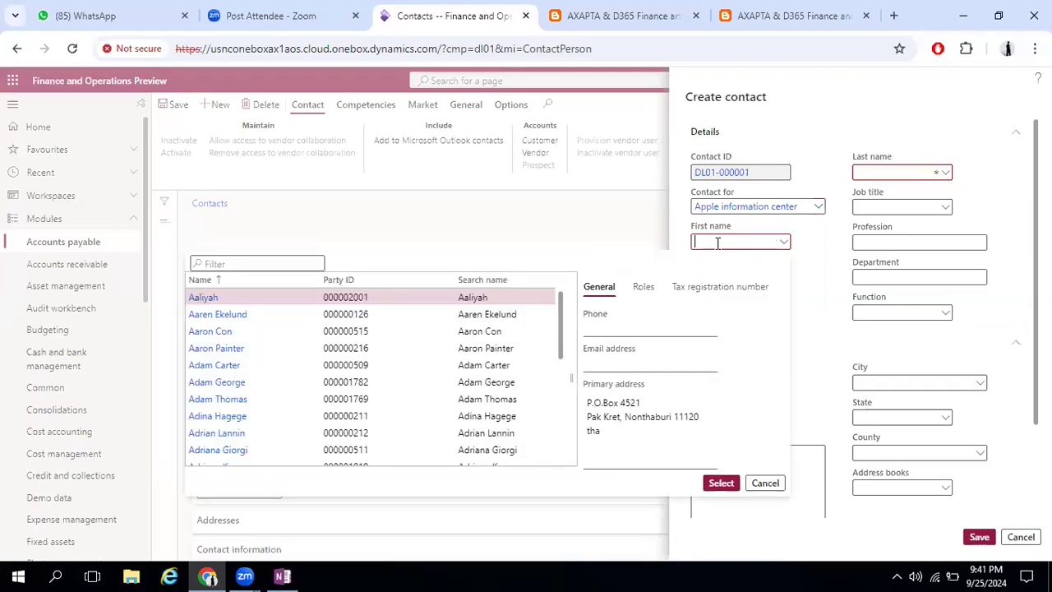
{"action": "type", "text": "Adam"}
{"action": "left_click", "coordinate": [229, 317]}
{"action": "left_click", "coordinate": [720, 484]}
Review the Last name prefix lookup, leaving the field blank, and the new contact's address and contact information
{"action": "left_click", "coordinate": [785, 313]}
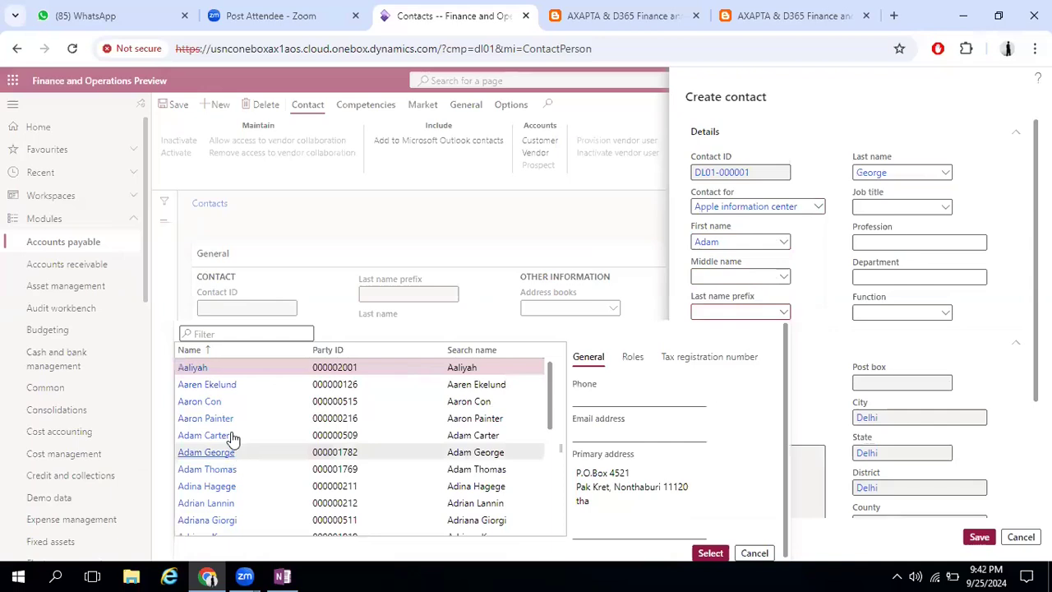
{"action": "left_click", "coordinate": [229, 438]}
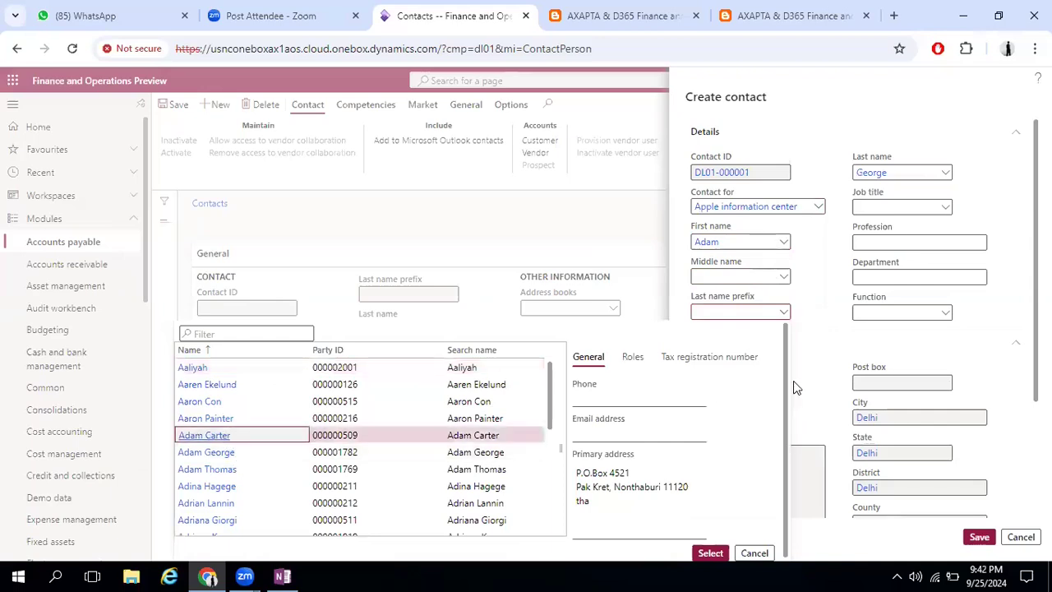
{"action": "left_click", "coordinate": [746, 315]}
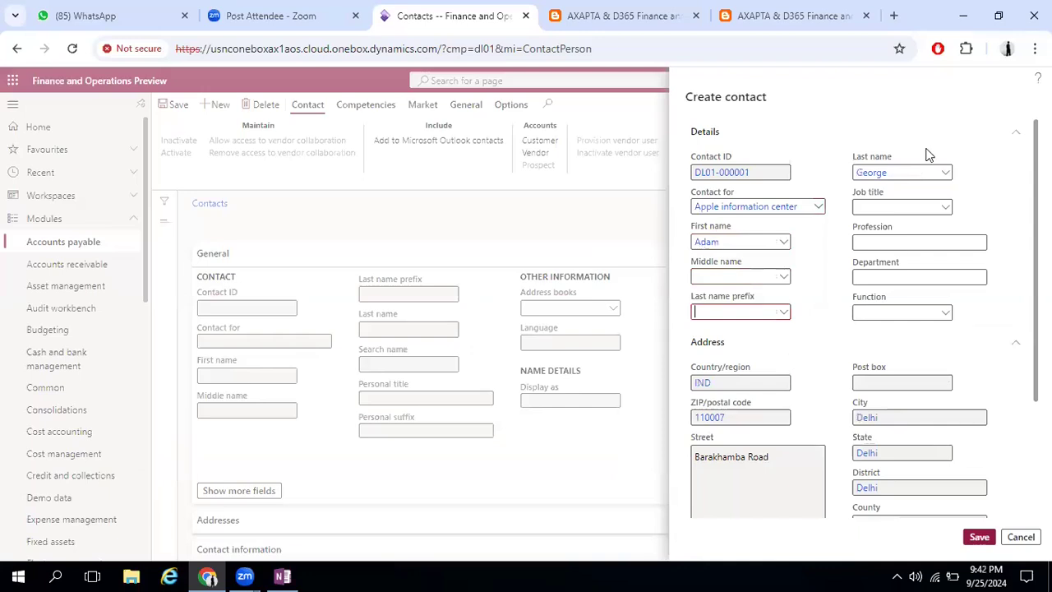
{"action": "scroll", "coordinate": [986, 392], "scroll_direction": "down", "scroll_amount": 3}
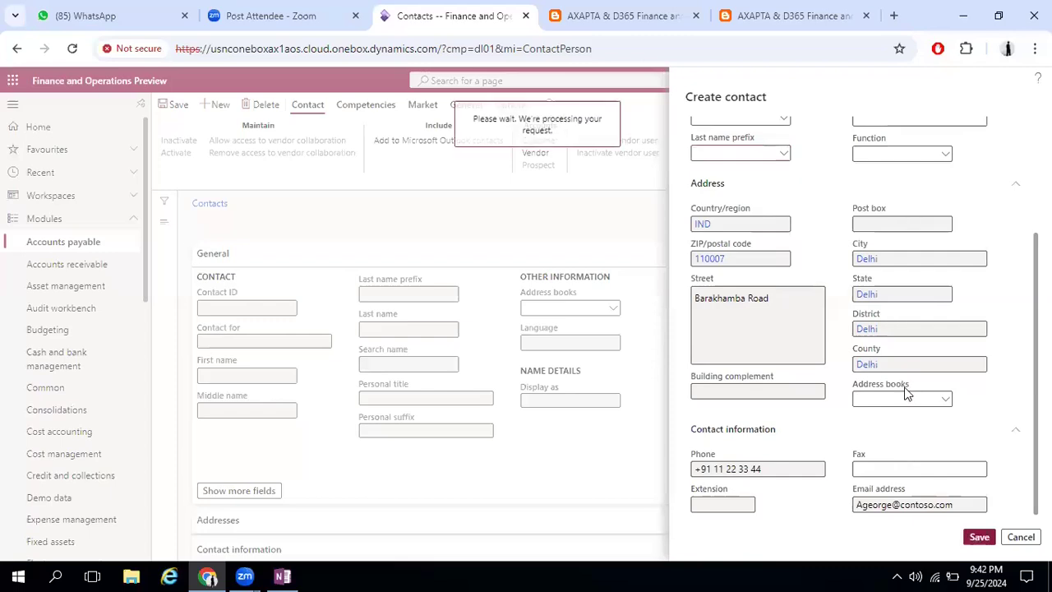
Save the new contact, return to the purchase order and choose that person as its contact
{"action": "left_click", "coordinate": [176, 106]}
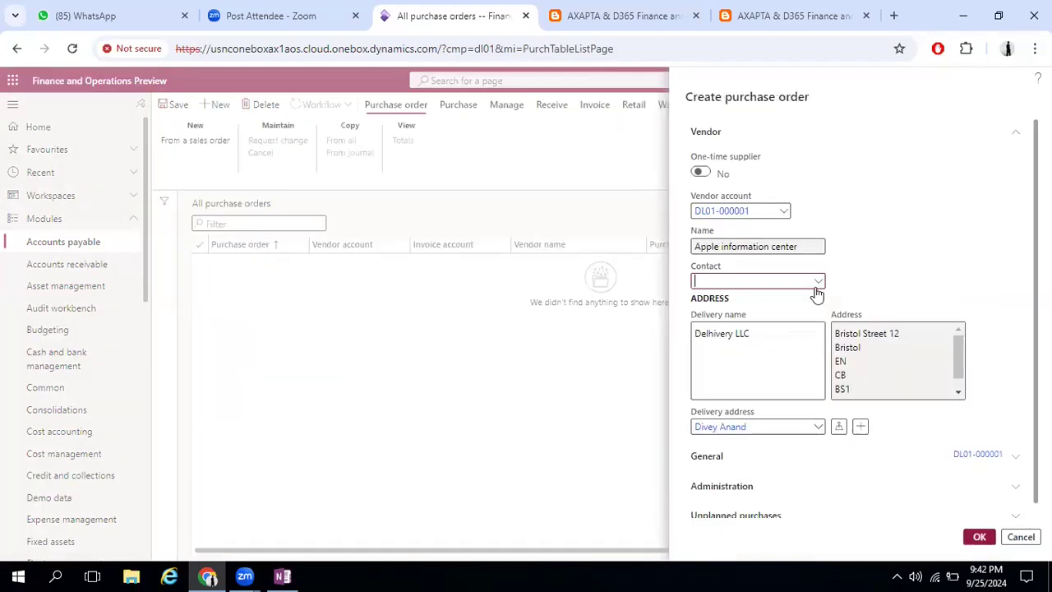
{"action": "left_click", "coordinate": [818, 282]}
{"action": "left_click", "coordinate": [253, 321]}
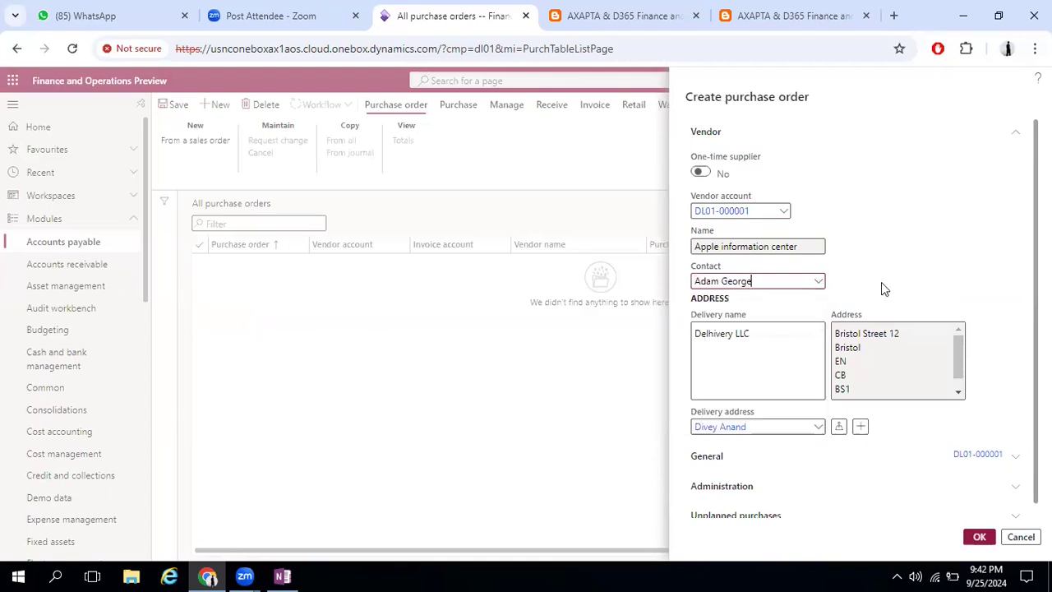
Expand the purchase order's General section, check the Site lookup and go from the Site field to the Sites page
{"action": "scroll", "coordinate": [1023, 257], "scroll_direction": "down", "scroll_amount": 1}
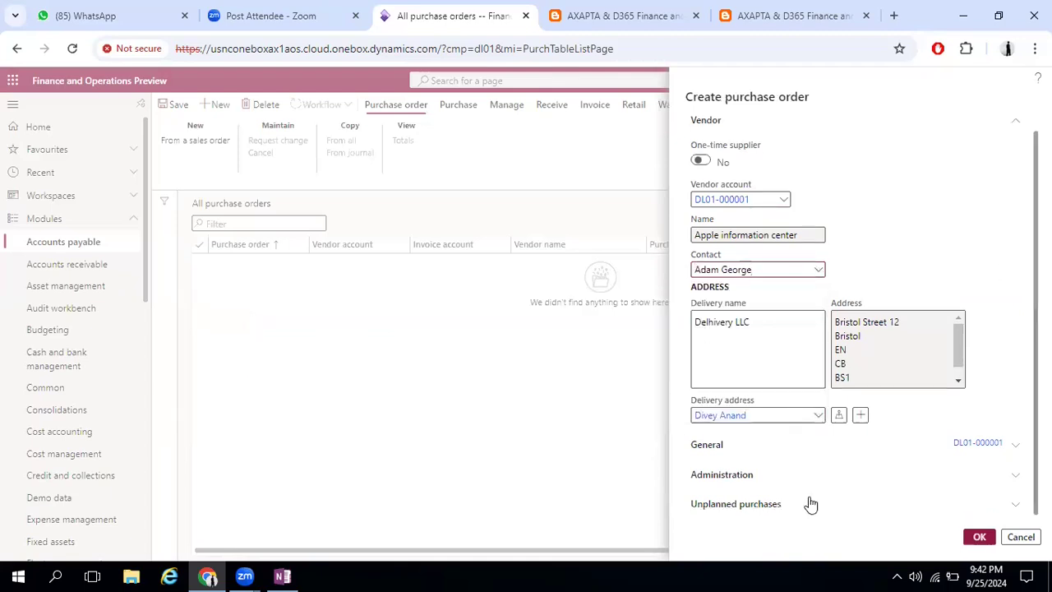
{"action": "left_click", "coordinate": [978, 443]}
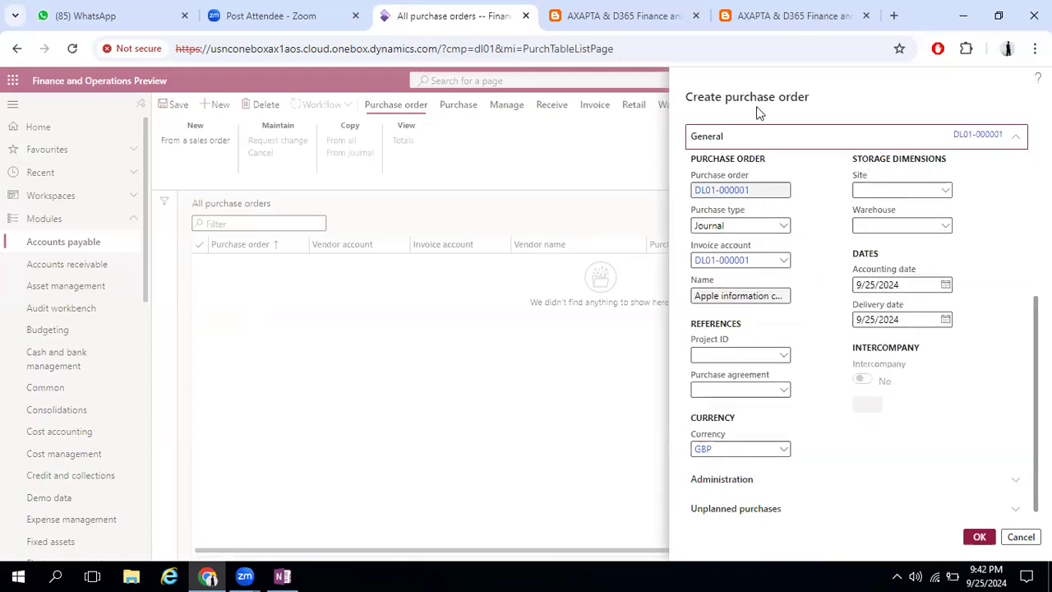
{"action": "left_click", "coordinate": [945, 193]}
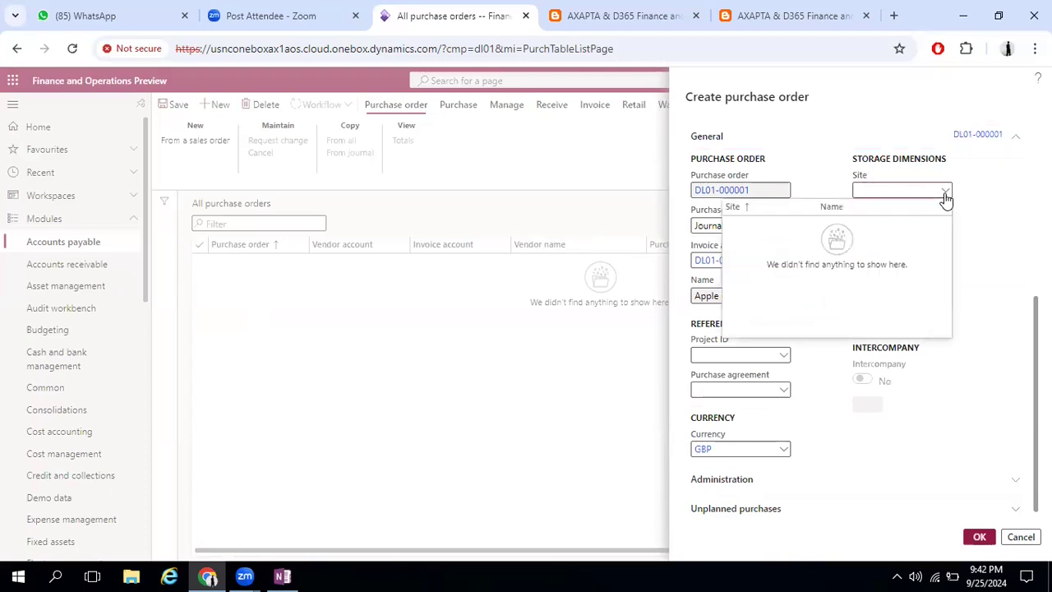
{"action": "left_click", "coordinate": [955, 230]}
{"action": "left_click", "coordinate": [949, 230]}
{"action": "left_click", "coordinate": [948, 193]}
{"action": "right_click", "coordinate": [947, 193]}
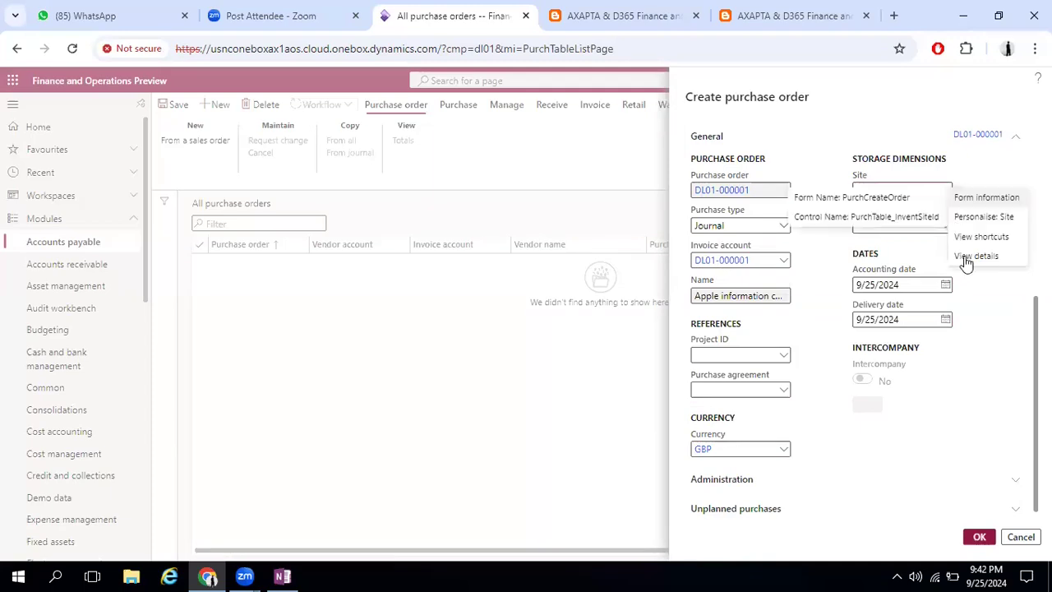
{"action": "left_click", "coordinate": [965, 261]}
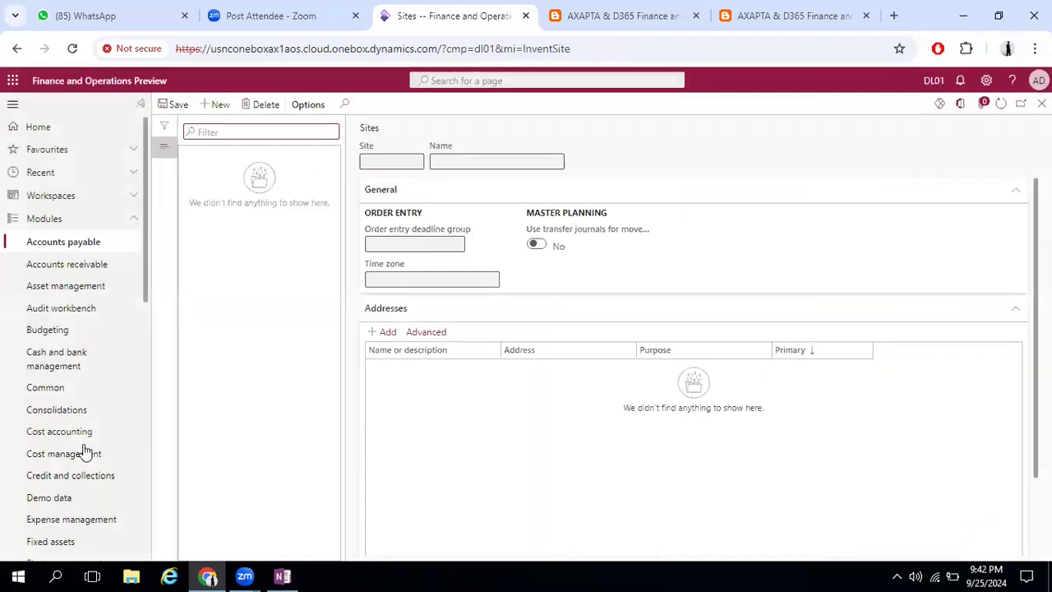
Examine the Inventory management module's Setup entries, including Inventory, Inventory breakdown with Sites and Warehouses, Posting, Dimensions and Supplementary items
{"action": "scroll", "coordinate": [86, 451], "scroll_direction": "down", "scroll_amount": 5}
{"action": "scroll", "coordinate": [85, 452], "scroll_direction": "down", "scroll_amount": 3}
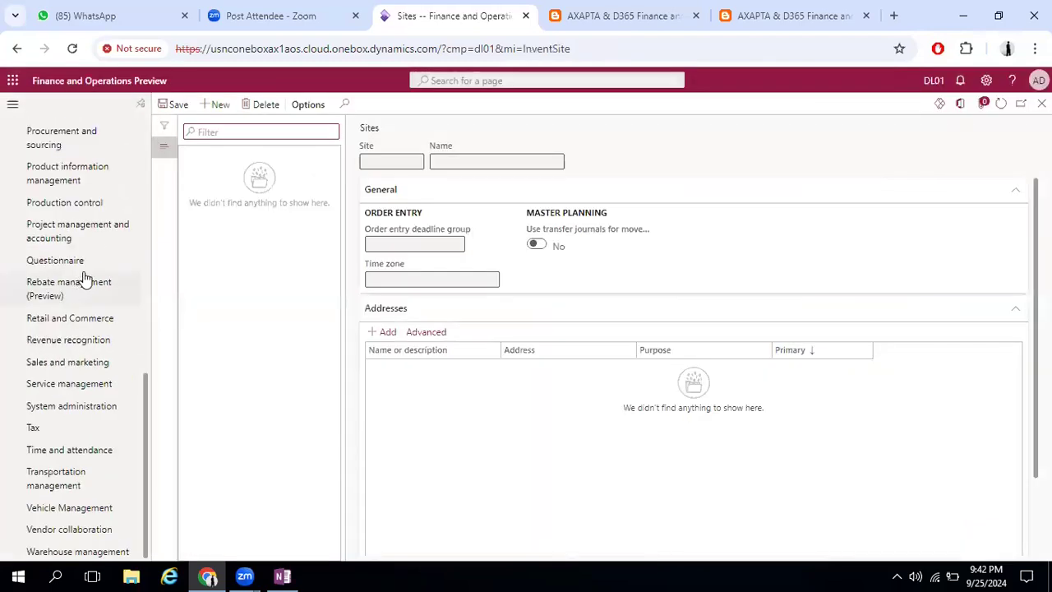
{"action": "scroll", "coordinate": [85, 277], "scroll_direction": "up", "scroll_amount": 3}
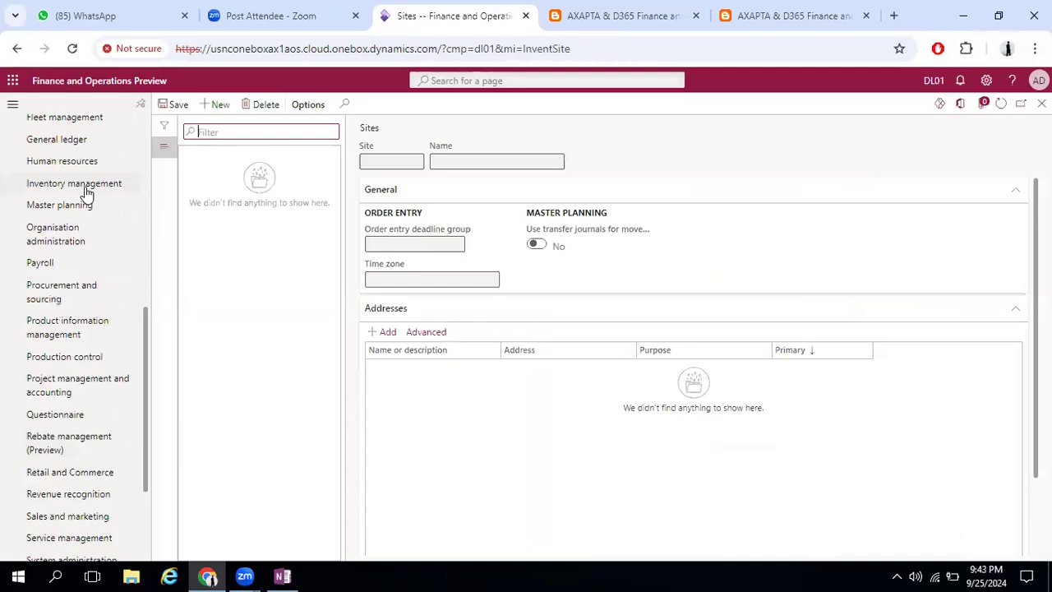
{"action": "left_click", "coordinate": [85, 187]}
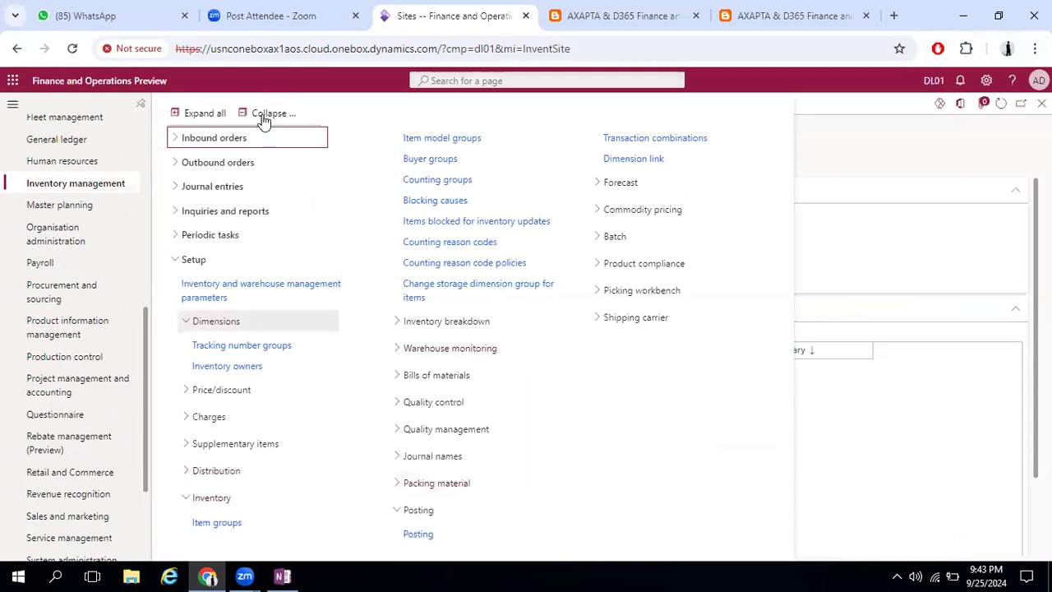
{"action": "left_click", "coordinate": [176, 258]}
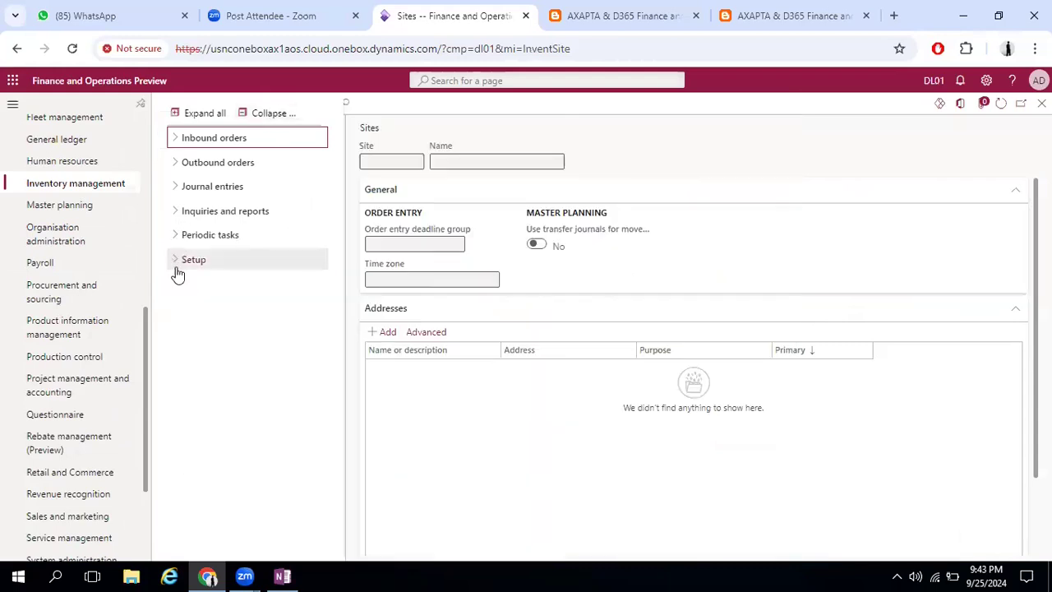
{"action": "left_click", "coordinate": [175, 267]}
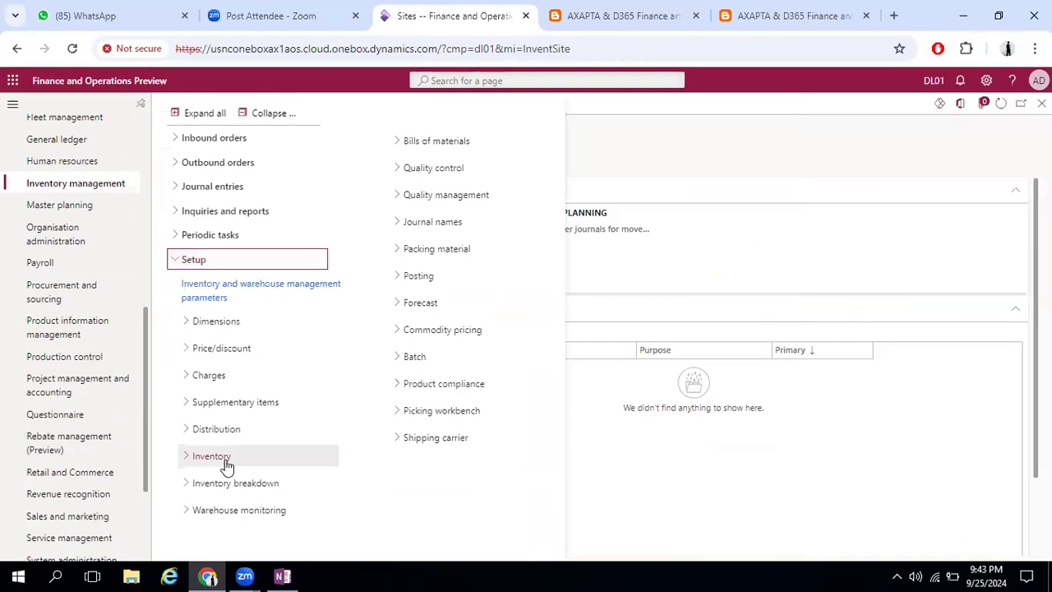
{"action": "left_click", "coordinate": [227, 464]}
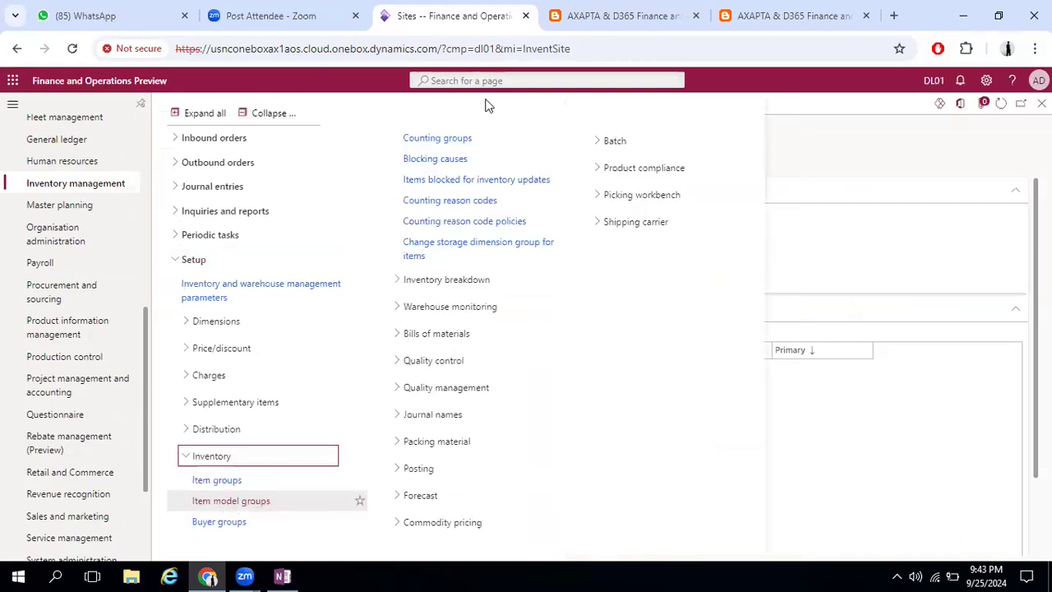
{"action": "left_click", "coordinate": [457, 281]}
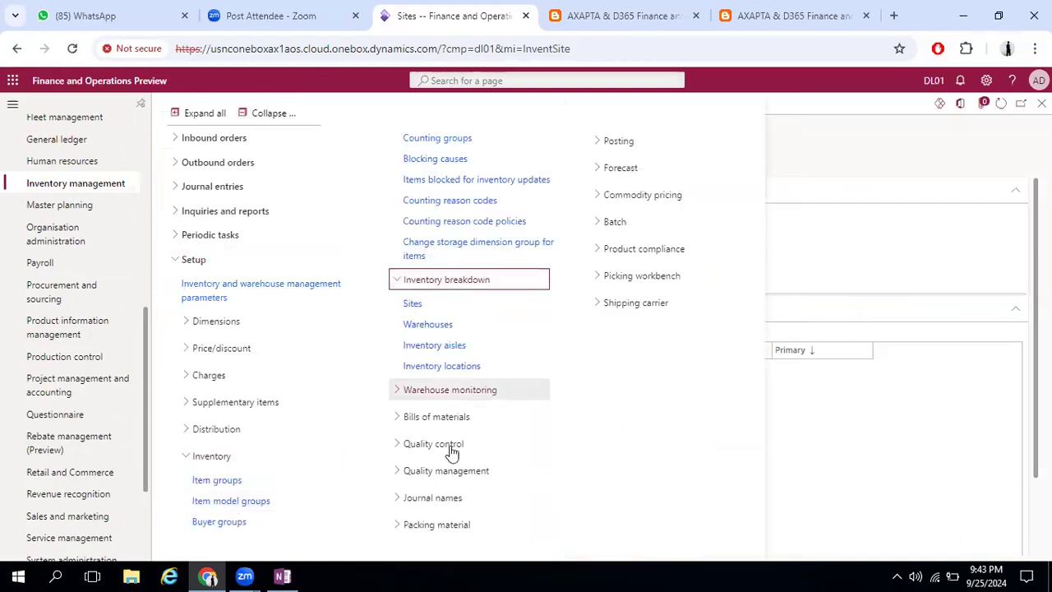
{"action": "left_click", "coordinate": [610, 143]}
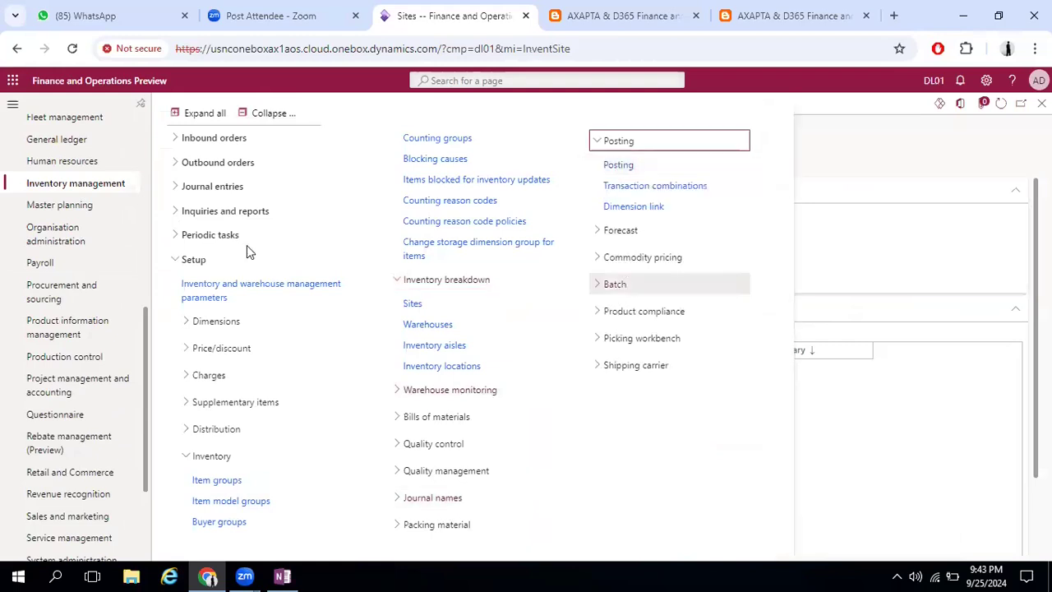
{"action": "left_click", "coordinate": [216, 322]}
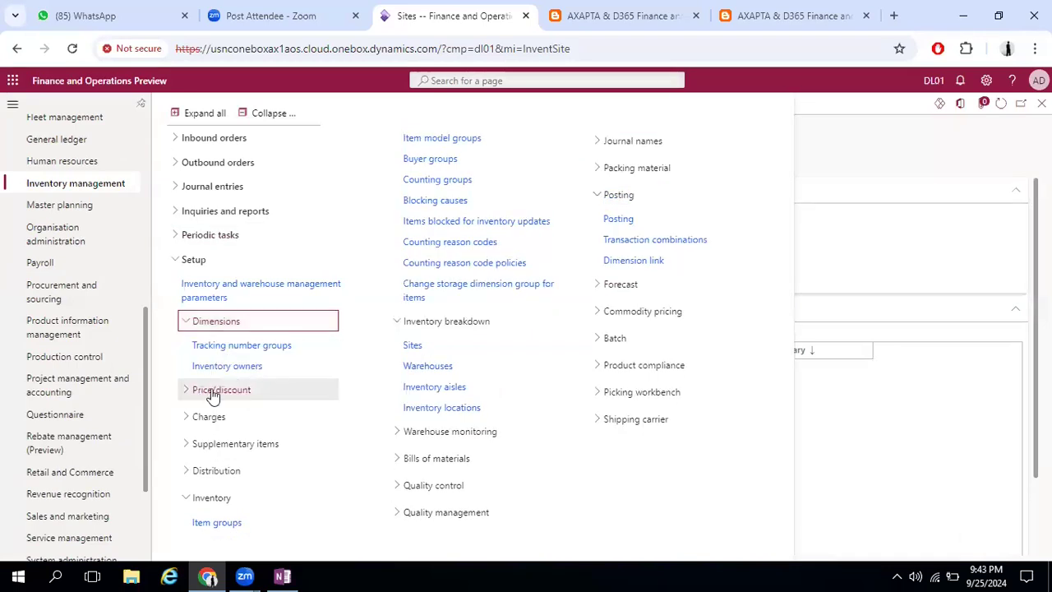
{"action": "left_click", "coordinate": [322, 442]}
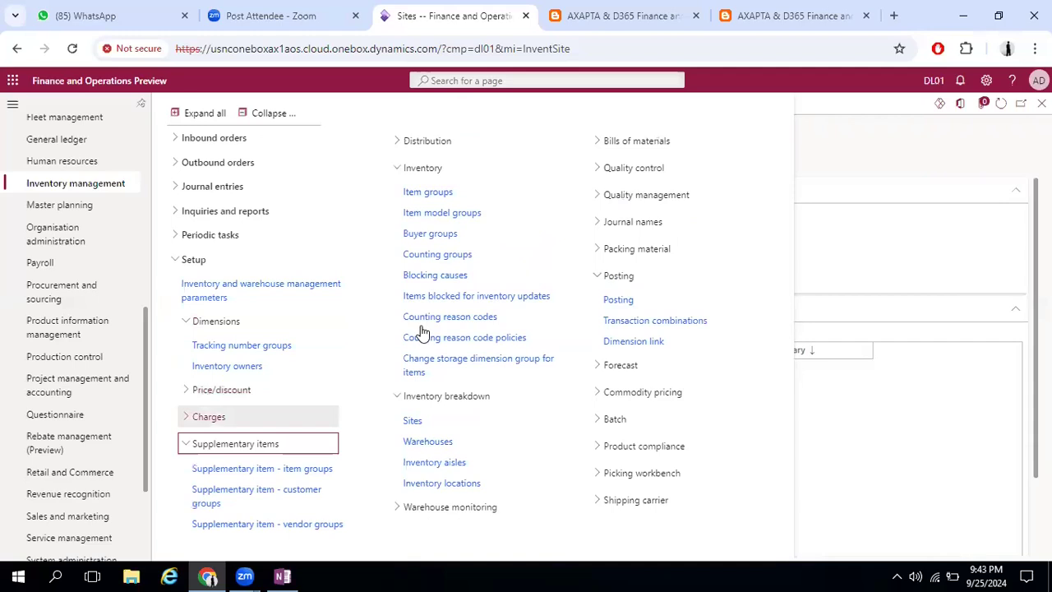
{"action": "left_click", "coordinate": [426, 142]}
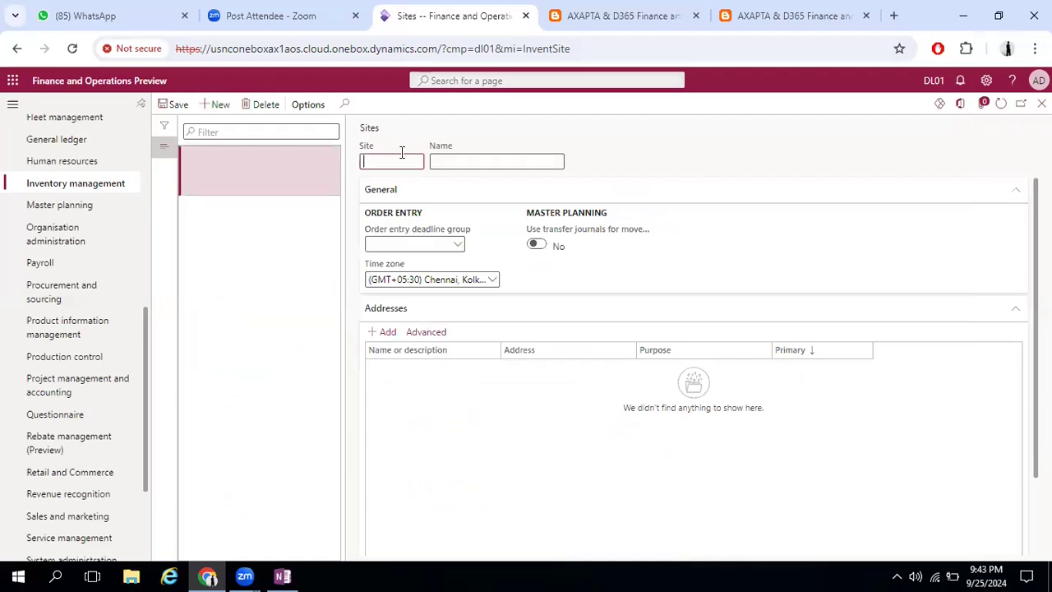
Create a new site with the ID UK and the name UK Site
{"action": "type", "text": "UK"}
{"action": "key", "text": "Tab"}
{"action": "type", "text": "UK Site"}
{"action": "key", "text": "Tab"}
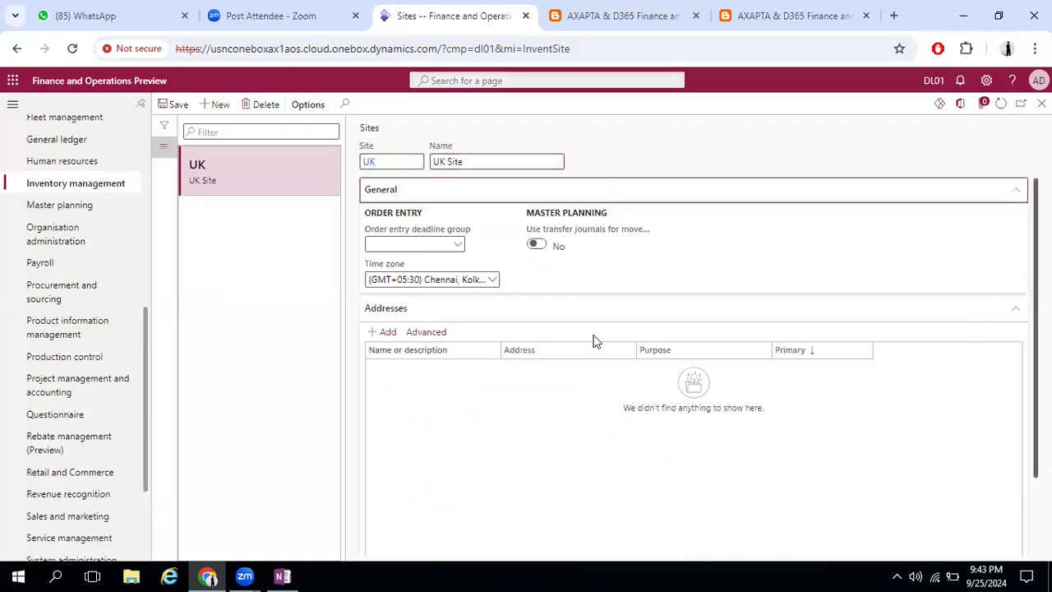
Start a new address for the UK site and name it UKS1, keeping the Delivery purpose
{"action": "scroll", "coordinate": [378, 240], "scroll_direction": "down", "scroll_amount": 2}
{"action": "left_click", "coordinate": [384, 239]}
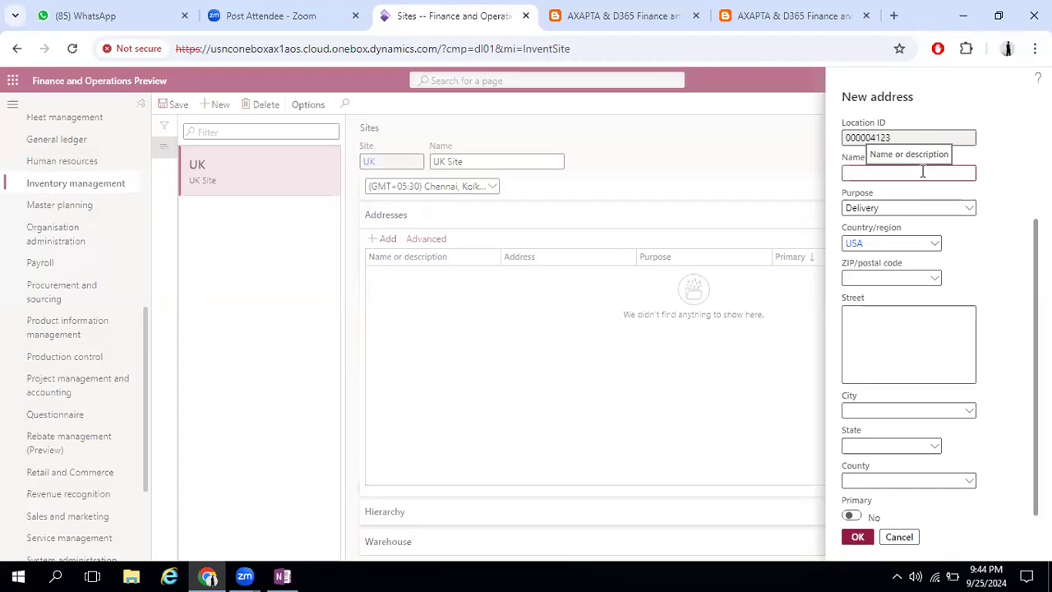
{"action": "type", "text": "UKS1"}
{"action": "key", "text": "Tab"}
{"action": "key", "text": "Tab"}
{"action": "key", "text": "Tab"}
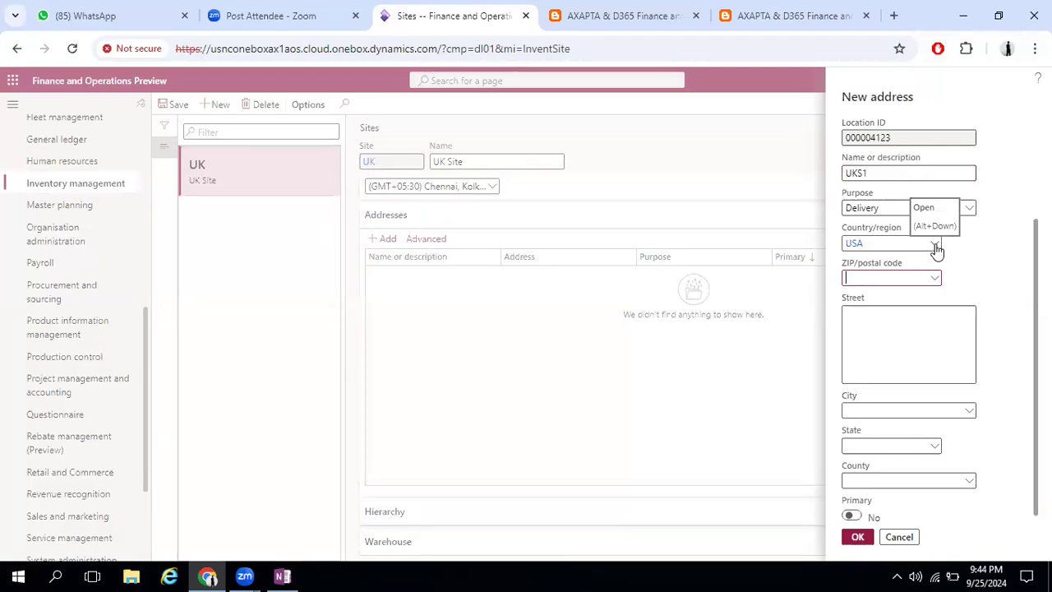
Set the new address's country/region to GBR
{"action": "left_click", "coordinate": [936, 247]}
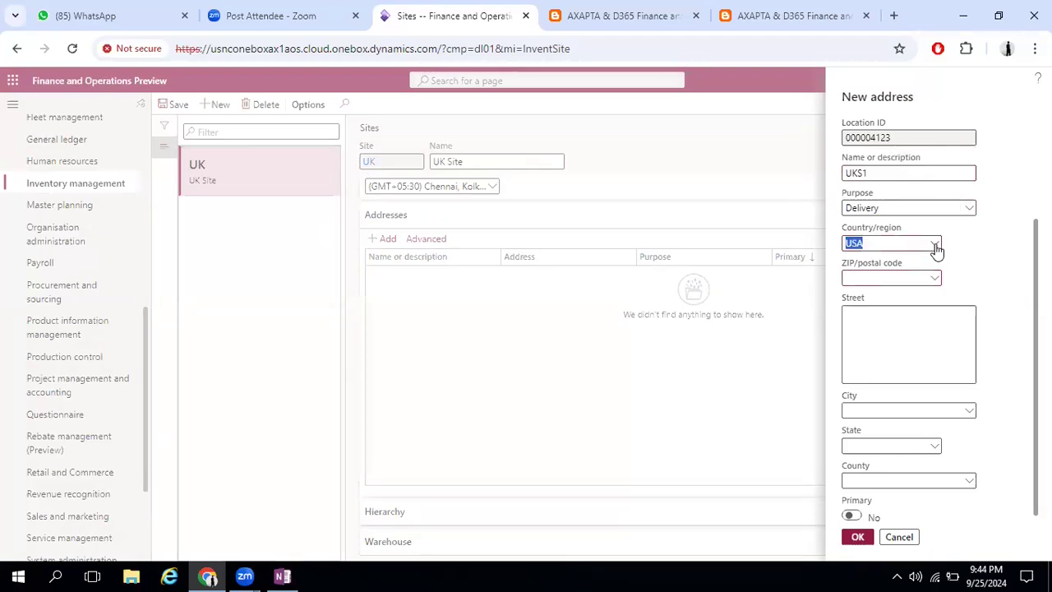
{"action": "left_click", "coordinate": [906, 243]}
{"action": "key", "text": "BackSpace"}
{"action": "key", "text": "BackSpace"}
{"action": "key", "text": "BackSpace"}
{"action": "type", "text": "GBR"}
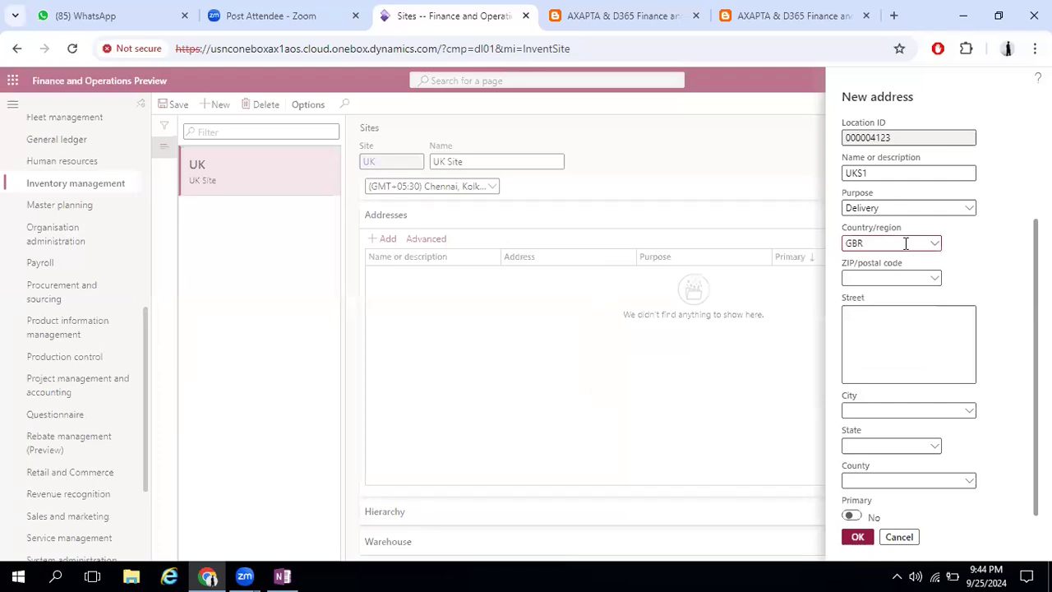
{"action": "left_click", "coordinate": [735, 278]}
Choose ZIP/postal code BS1 (Bristol) for the address, confirm it and view the site's Warehouse section
{"action": "left_click", "coordinate": [904, 278]}
{"action": "left_click", "coordinate": [935, 279]}
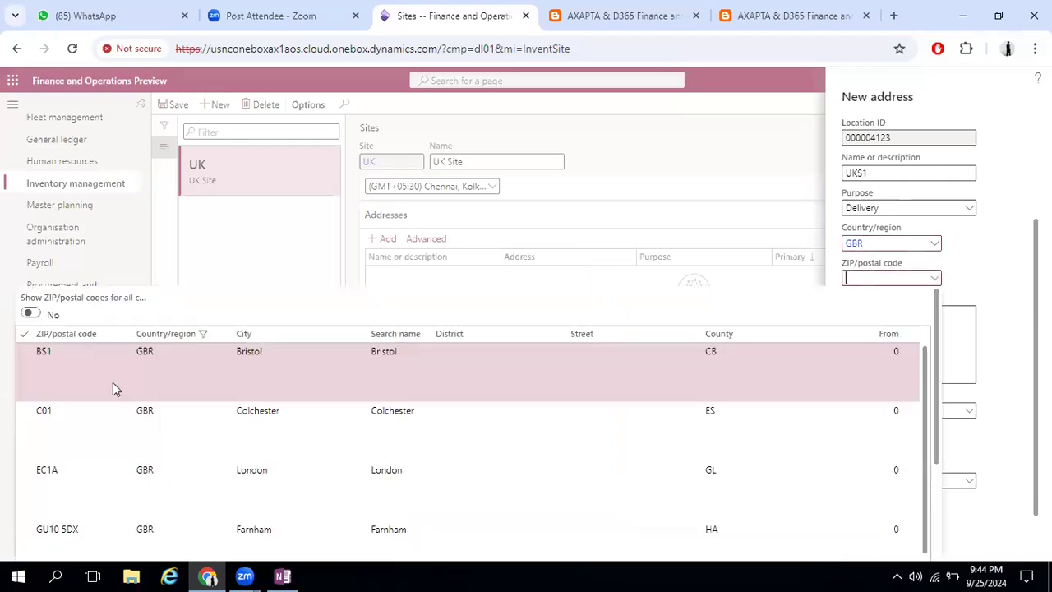
{"action": "left_click", "coordinate": [411, 390]}
{"action": "left_click", "coordinate": [854, 536]}
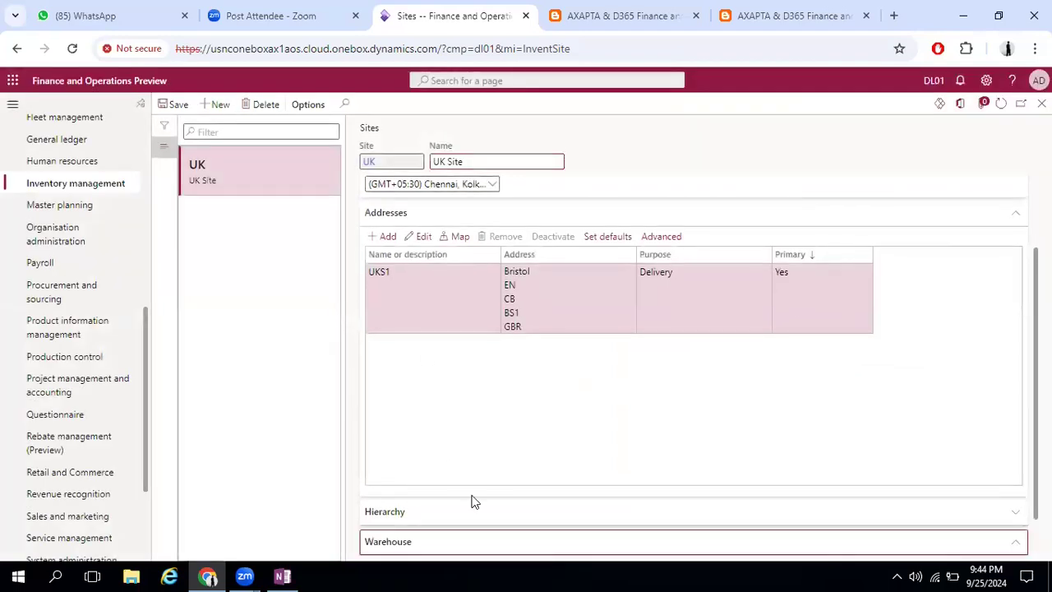
{"action": "scroll", "coordinate": [474, 501], "scroll_direction": "down", "scroll_amount": 1}
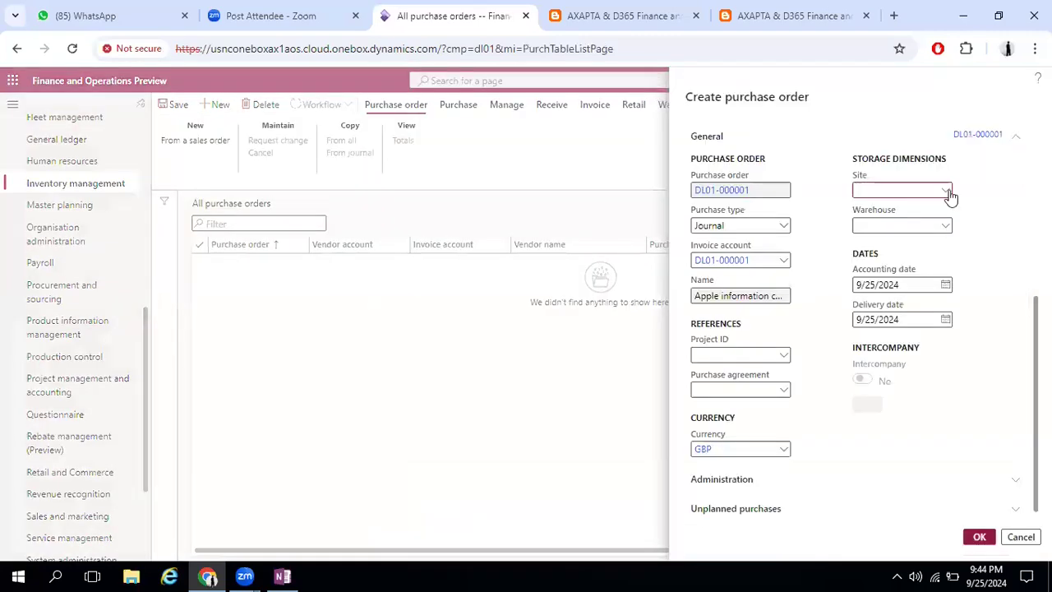
Set the purchase order's site to UK and go from its Warehouse field to the Warehouses page
{"action": "left_click", "coordinate": [947, 192]}
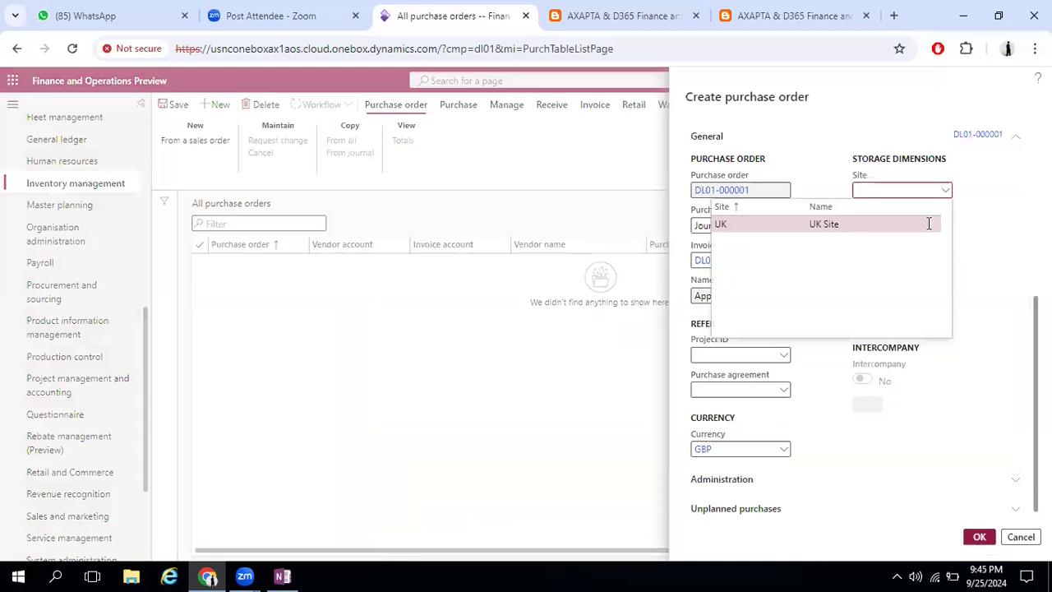
{"action": "left_click", "coordinate": [928, 222]}
{"action": "left_click", "coordinate": [945, 228]}
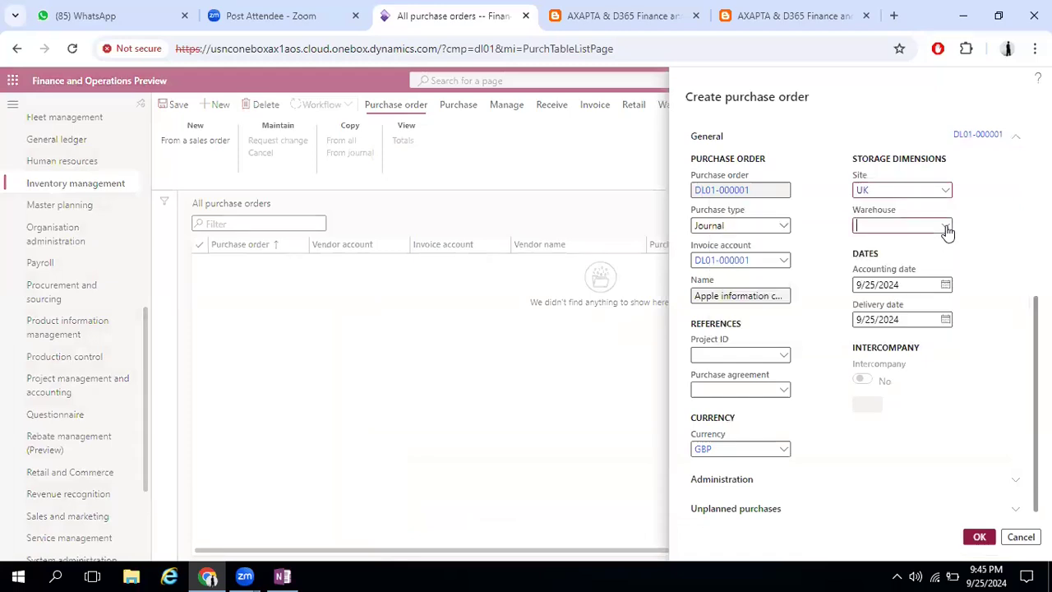
{"action": "right_click", "coordinate": [947, 231]}
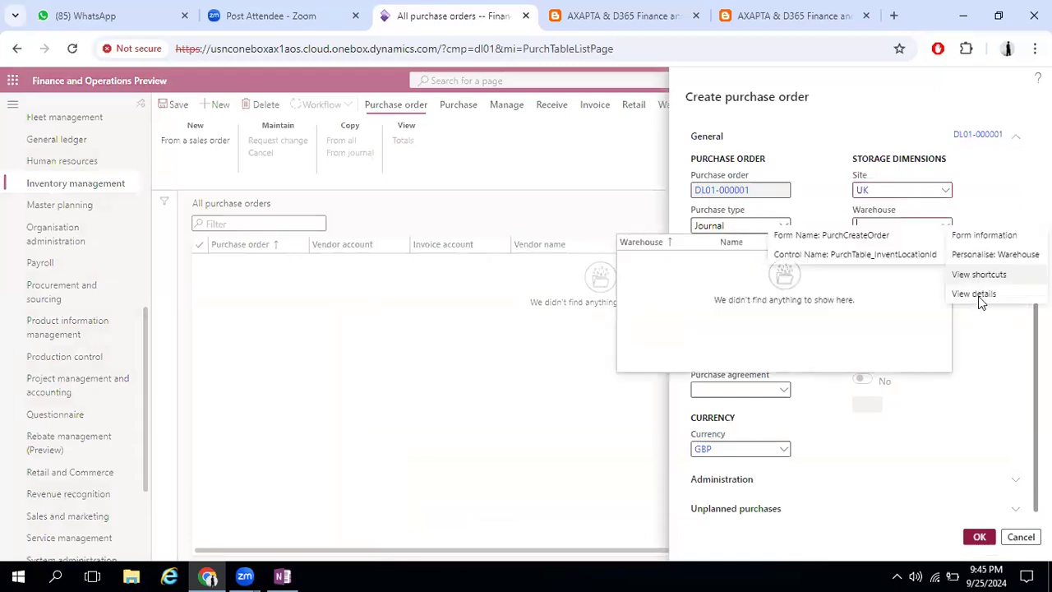
{"action": "left_click", "coordinate": [978, 296]}
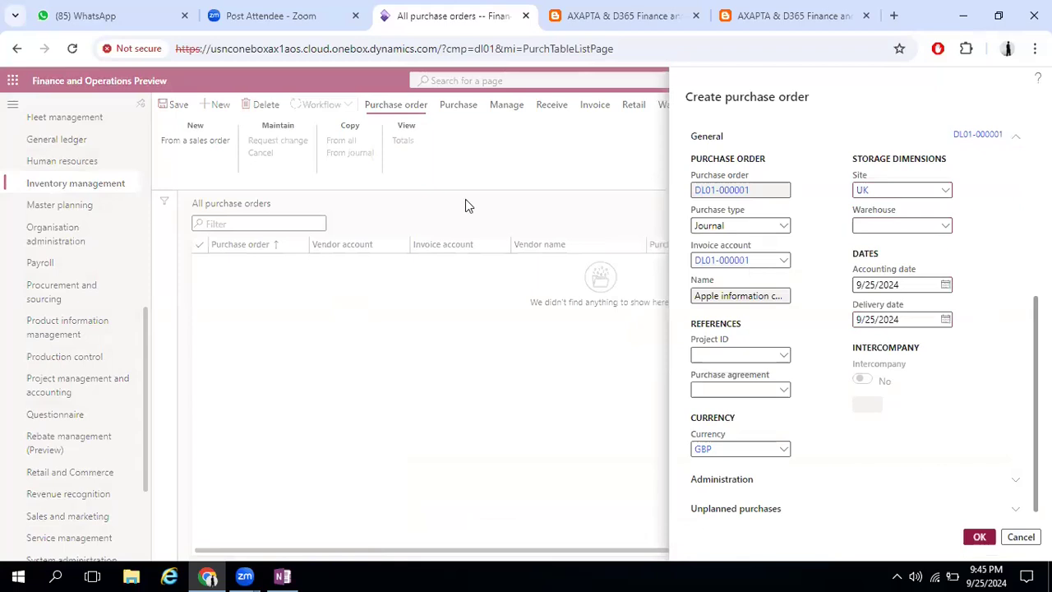
Create warehouse W1 named Warehouse 1 for site UK, keeping the Default type, and expand its Addresses section
{"action": "left_click", "coordinate": [220, 107]}
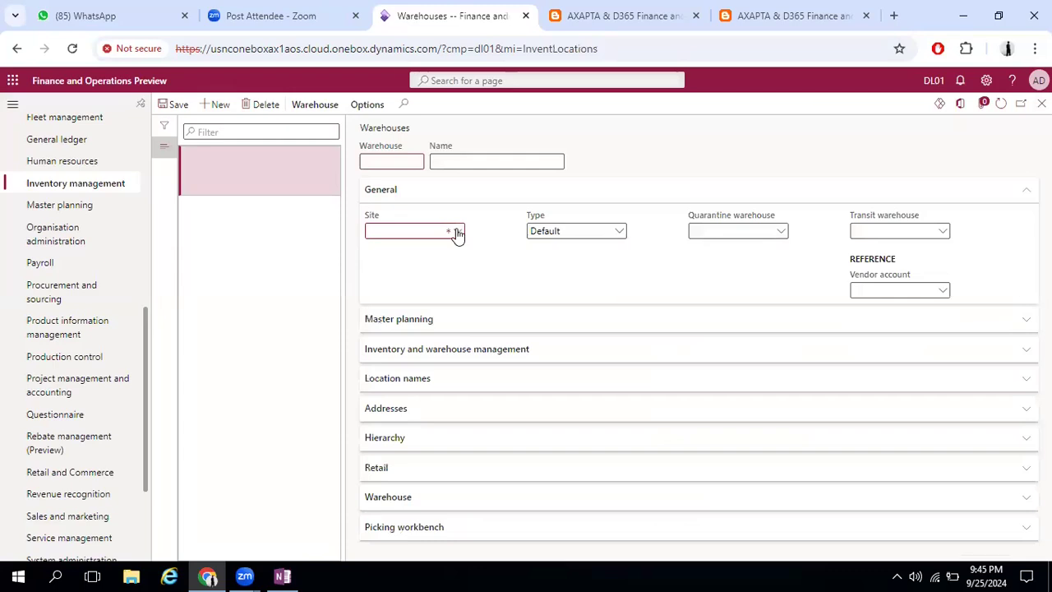
{"action": "left_click", "coordinate": [457, 232]}
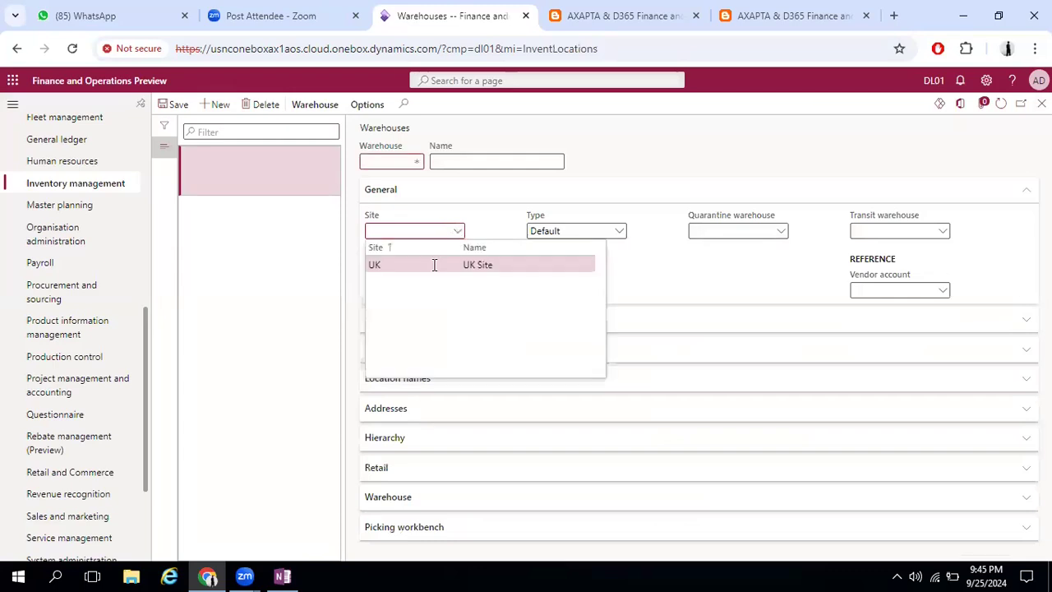
{"action": "left_click", "coordinate": [391, 161]}
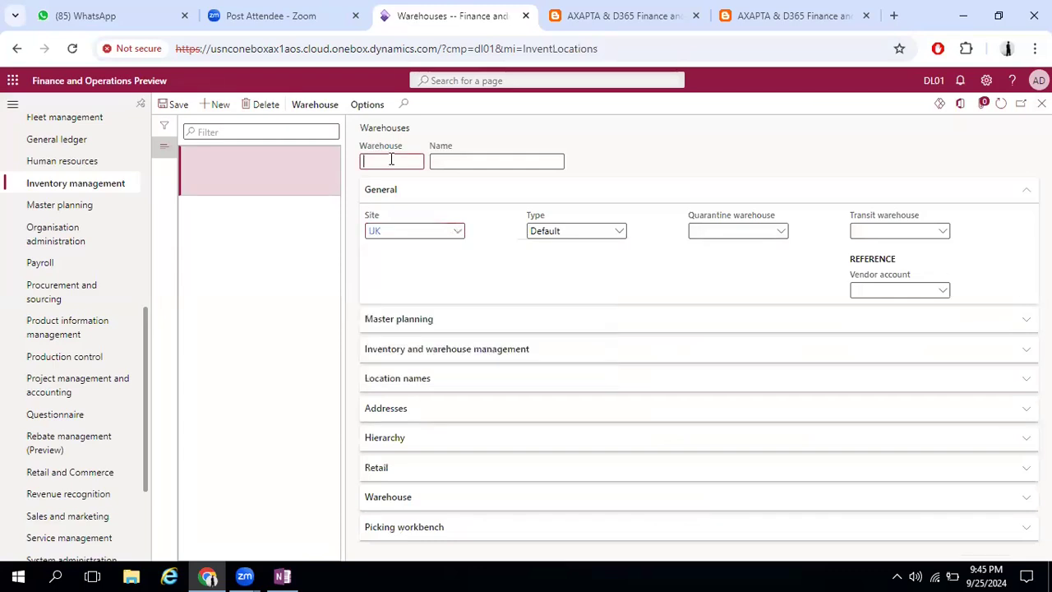
{"action": "type", "text": "W1"}
{"action": "key", "text": "Tab"}
{"action": "type", "text": "Warehouse 1"}
{"action": "key", "text": "Tab"}
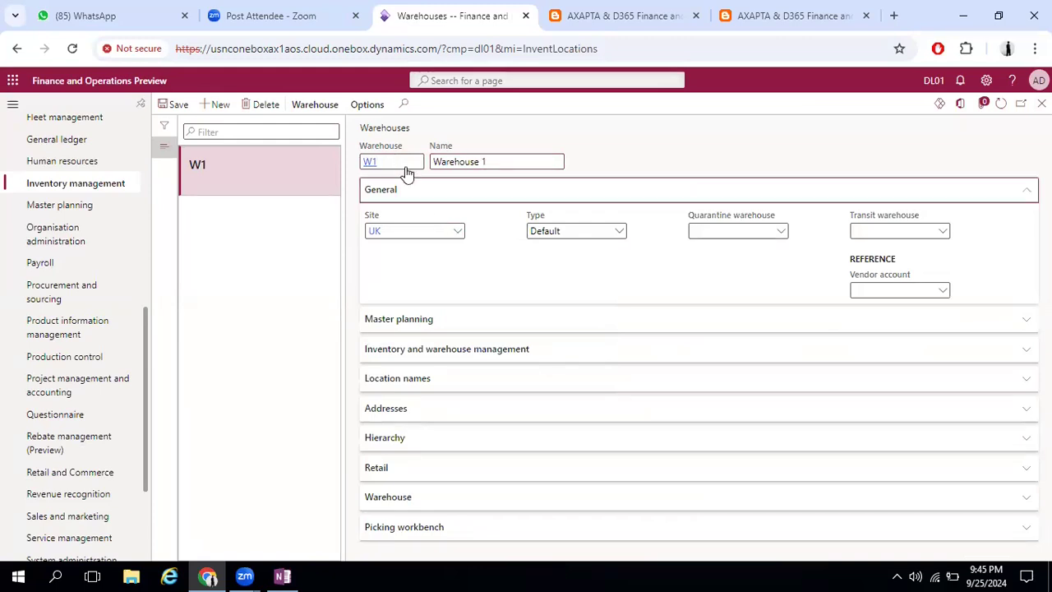
{"action": "left_click", "coordinate": [458, 414]}
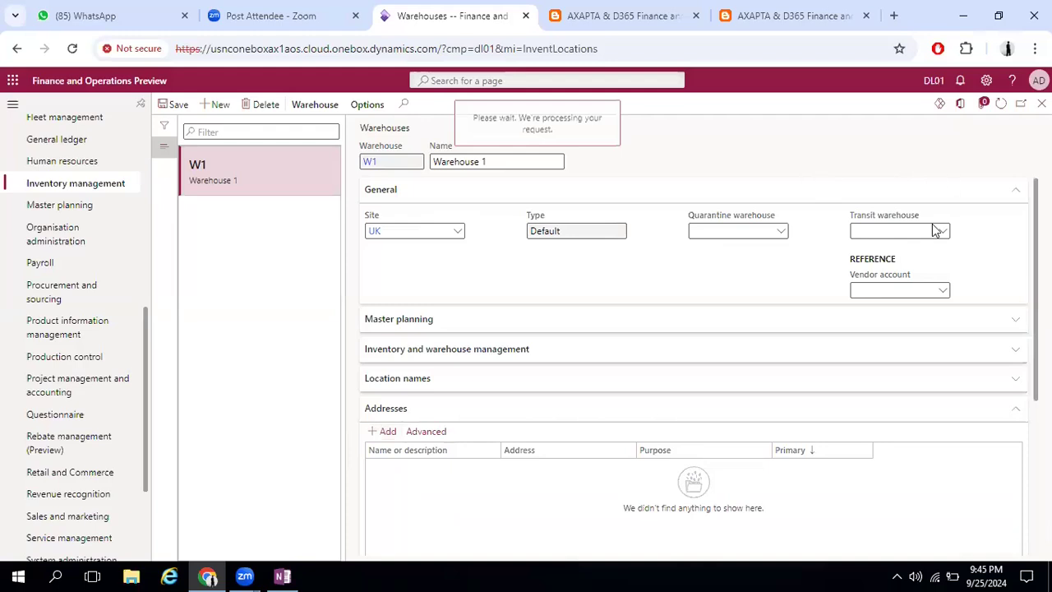
Set the country/region to GBR and the name to S1-W1 in warehouse W1's new address, keeping the Delivery purpose
{"action": "left_click", "coordinate": [887, 243]}
{"action": "key", "text": "BackSpace"}
{"action": "type", "text": "GBR"}
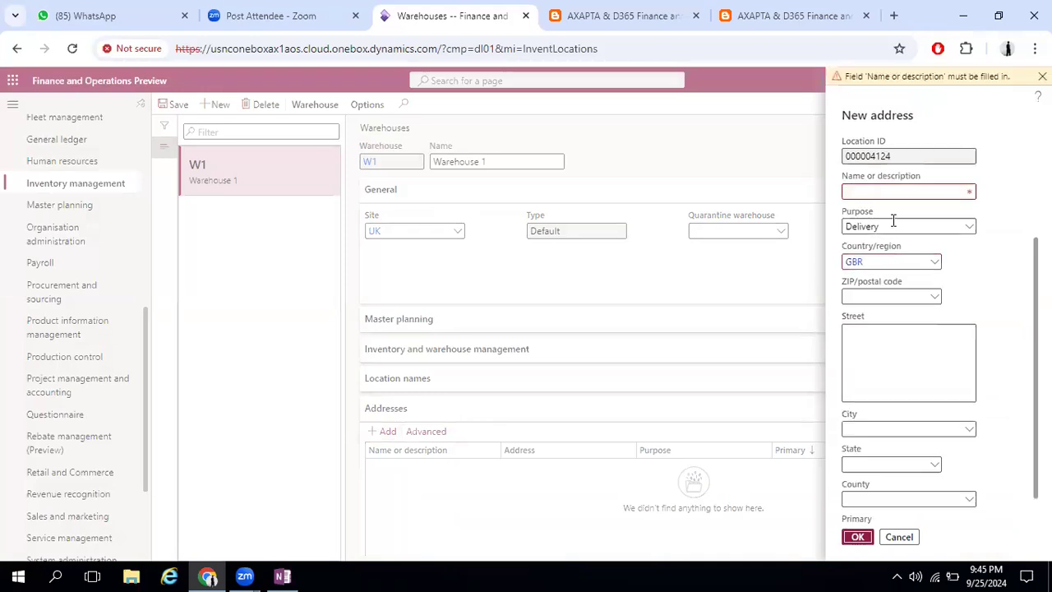
{"action": "left_click", "coordinate": [910, 190]}
{"action": "type", "text": "W"}
{"action": "type", "text": "="}
{"action": "key", "text": "BackSpace"}
{"action": "key", "text": "BackSpace"}
{"action": "type", "text": "S1-W1"}
{"action": "key", "text": "Tab"}
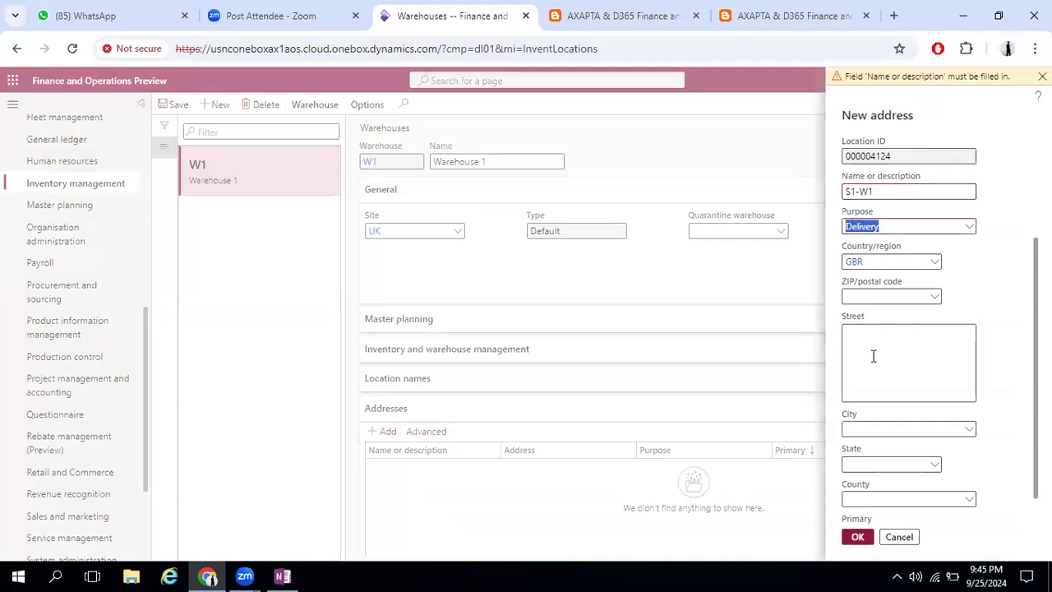
Choose ZIP/postal code C01 (Colchester) for warehouse W1's address and confirm it
{"action": "left_click", "coordinate": [873, 355]}
{"action": "left_click", "coordinate": [935, 297]}
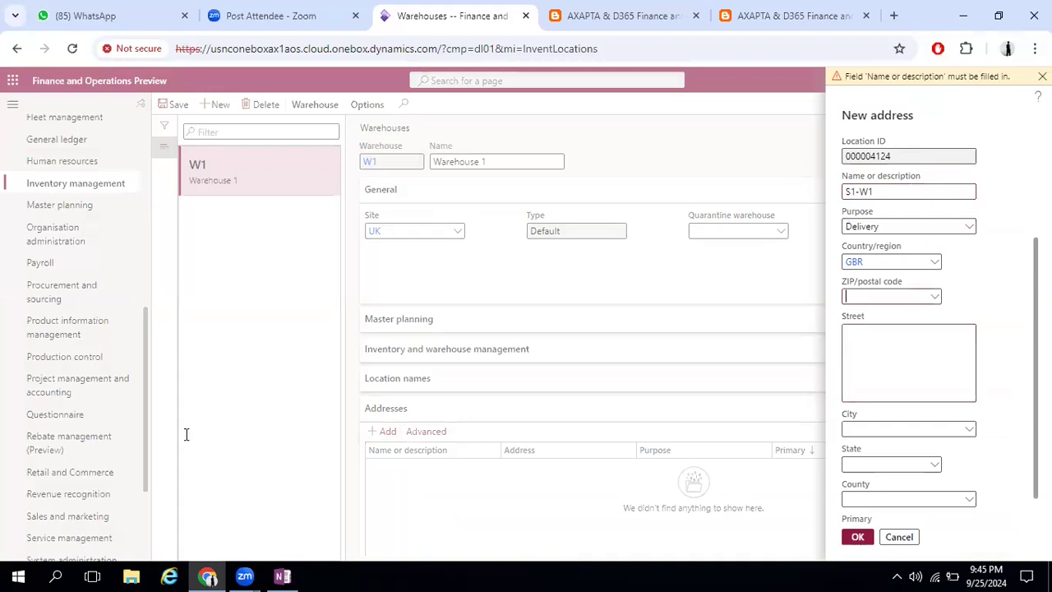
{"action": "left_click", "coordinate": [290, 435]}
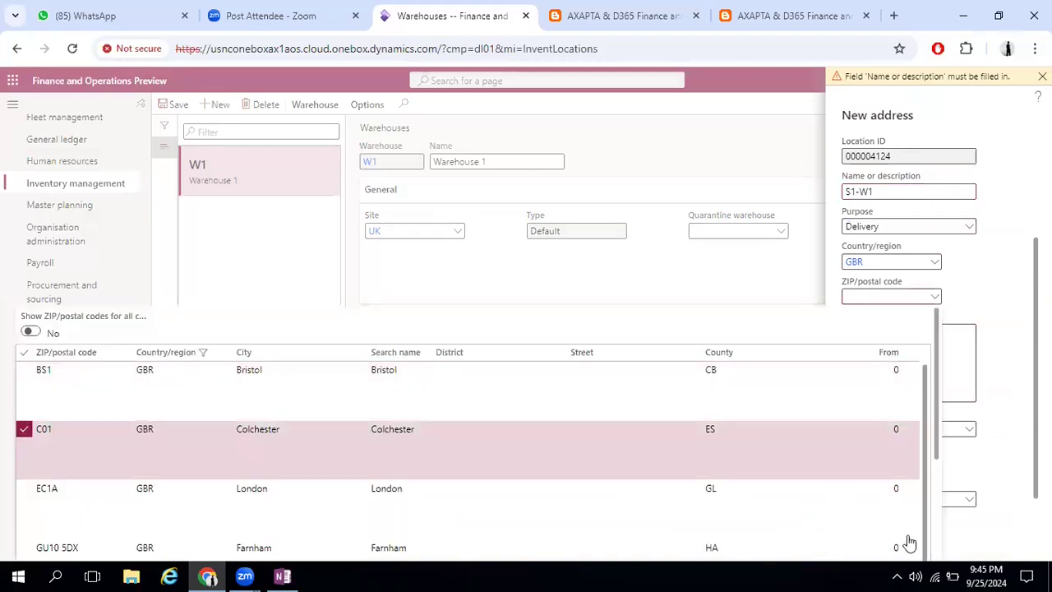
{"action": "left_click", "coordinate": [859, 538]}
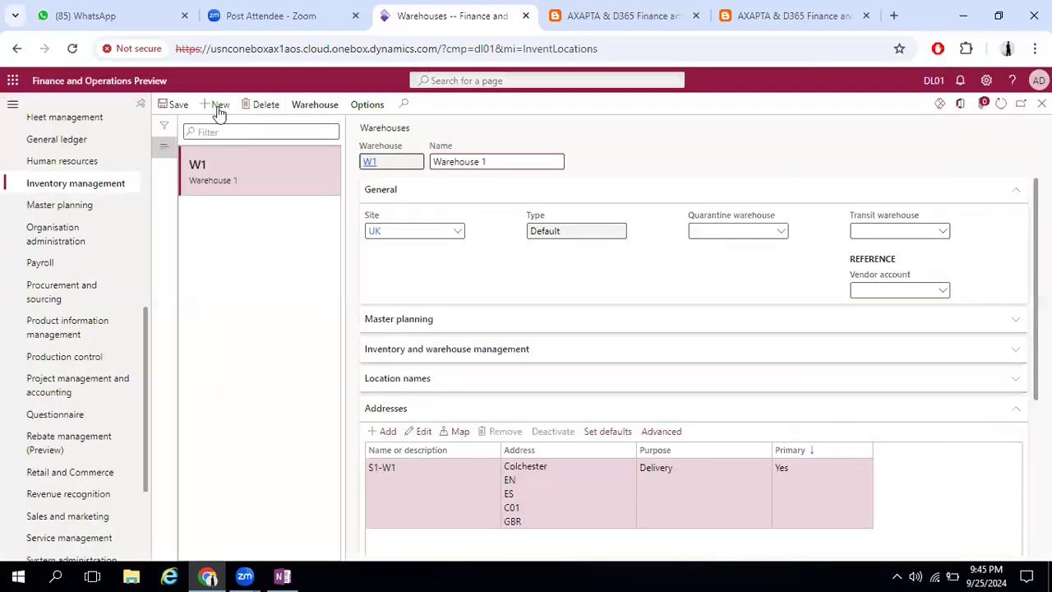
Create warehouse W2 named Warehouse 2 for site UK, keeping the Default type
{"action": "key", "text": "alt+n"}
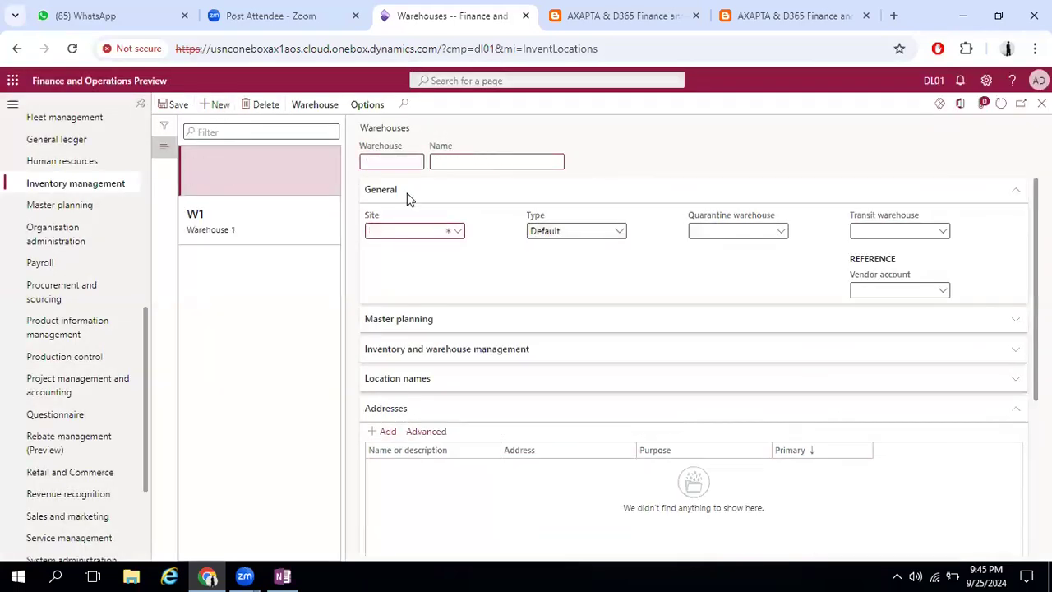
{"action": "left_click", "coordinate": [456, 233]}
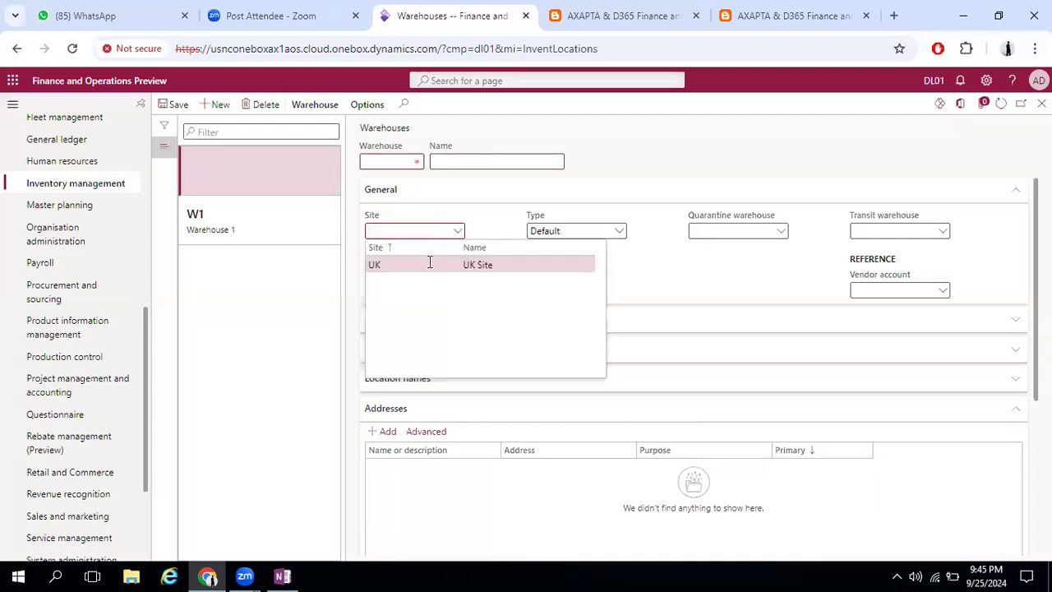
{"action": "left_click", "coordinate": [399, 161]}
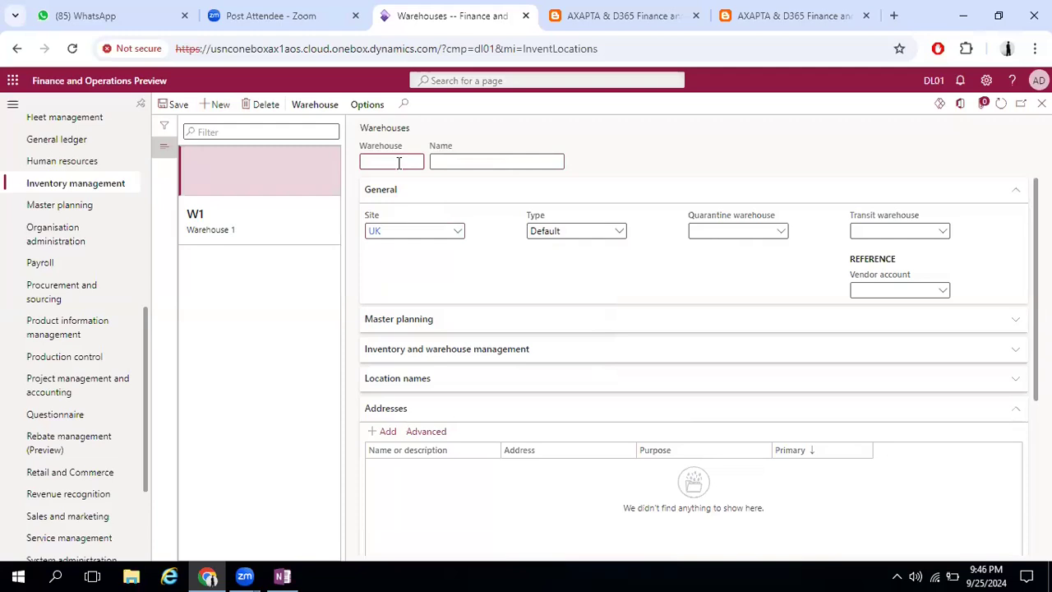
{"action": "type", "text": "W2"}
{"action": "key", "text": "Tab"}
{"action": "type", "text": "Warehouse 2"}
{"action": "key", "text": "Tab"}
Add a delivery address to warehouse W2 with country/region GBR and the name Warehouse 2
{"action": "left_click", "coordinate": [383, 431]}
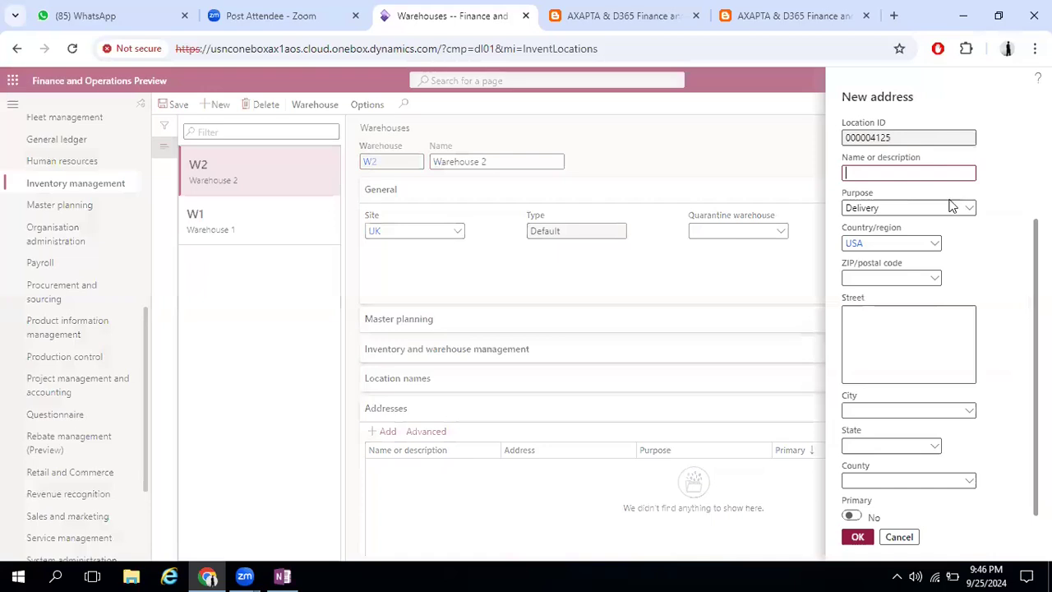
{"action": "left_click", "coordinate": [914, 243]}
{"action": "key", "text": "BackSpace"}
{"action": "type", "text": "GBR"}
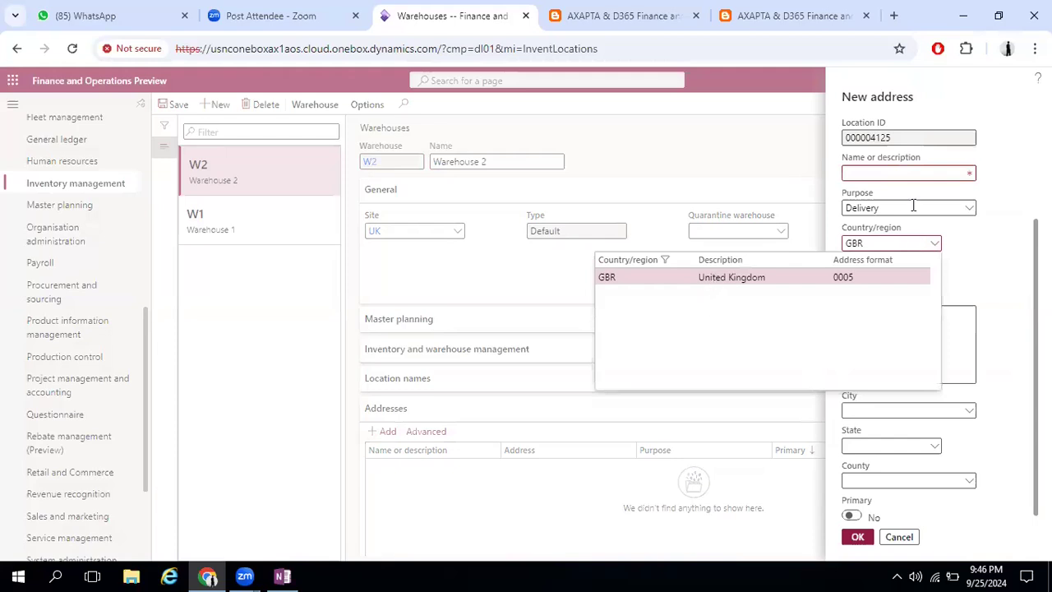
{"action": "left_click", "coordinate": [913, 205]}
{"action": "left_click", "coordinate": [920, 172]}
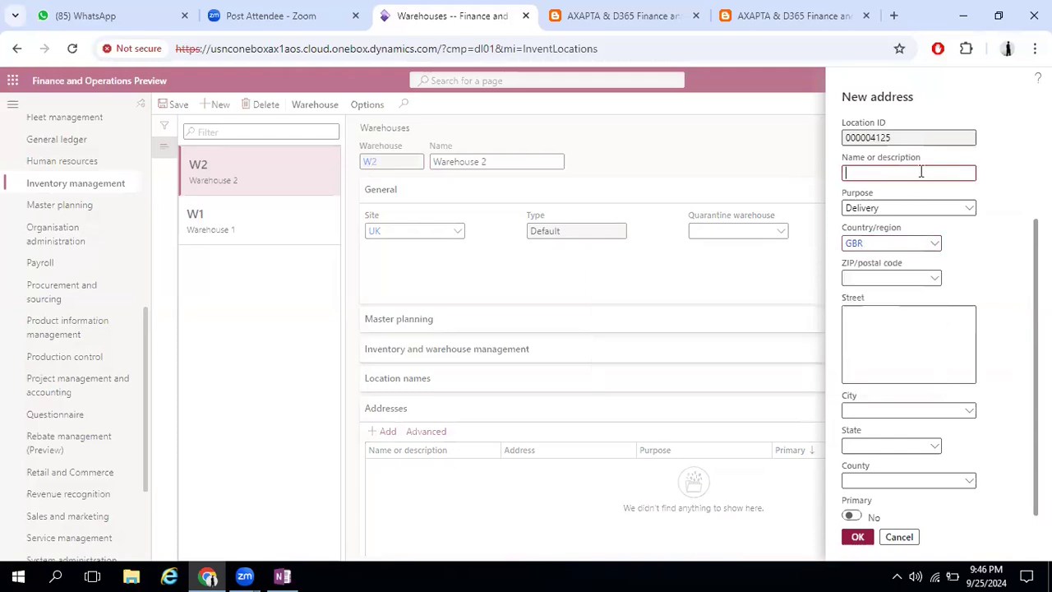
{"action": "type", "text": "Warehouse 2"}
{"action": "key", "text": "Tab"}
Choose ZIP/postal code EC1A (London) for warehouse W2's address and confirm it
{"action": "left_click", "coordinate": [937, 283]}
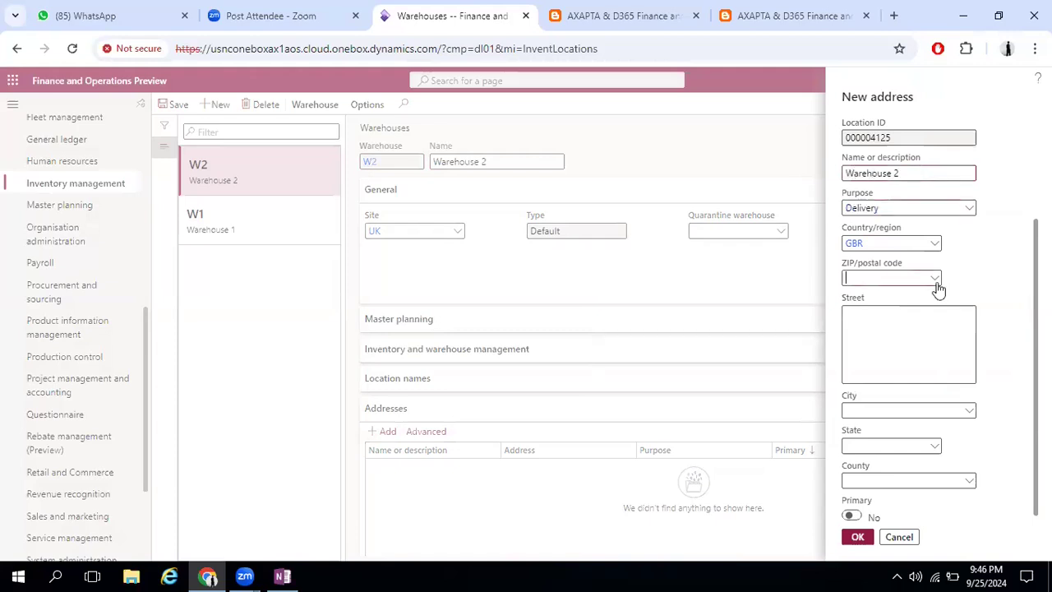
{"action": "left_click", "coordinate": [934, 279]}
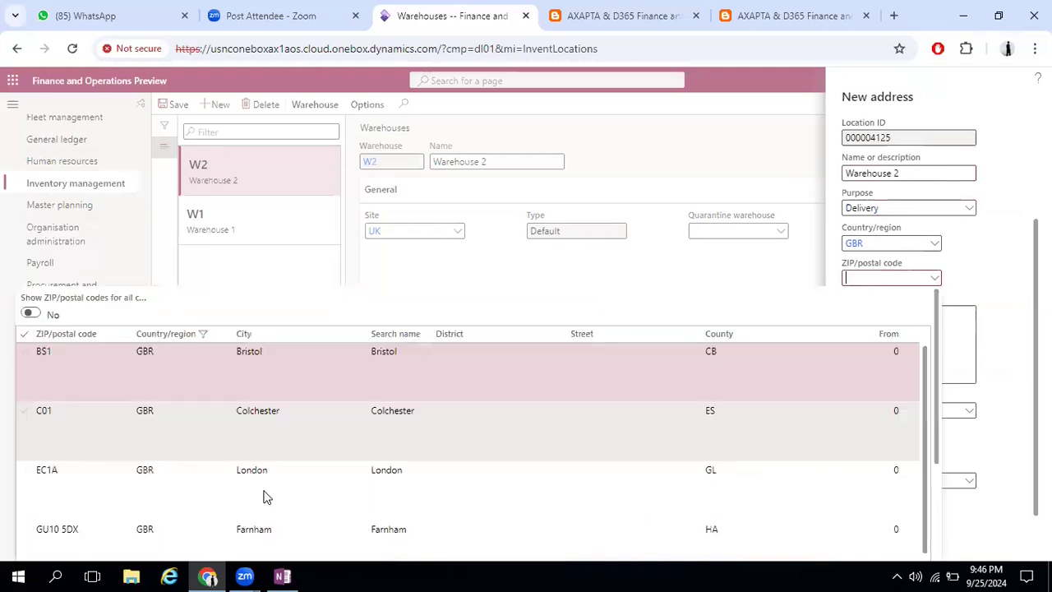
{"action": "left_click", "coordinate": [340, 488]}
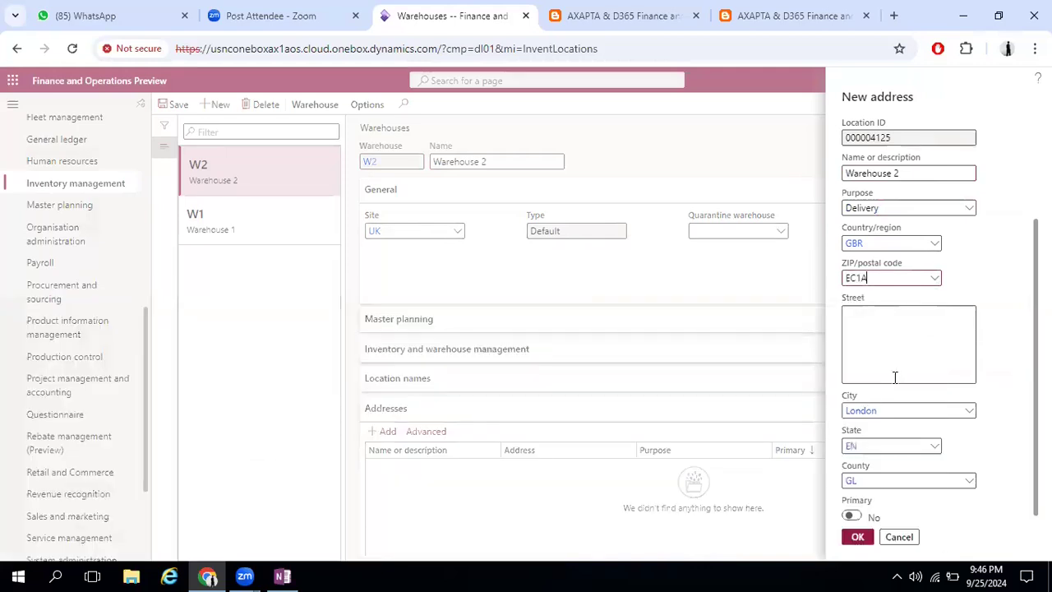
{"action": "left_click", "coordinate": [879, 575]}
{"action": "key", "text": "Return"}
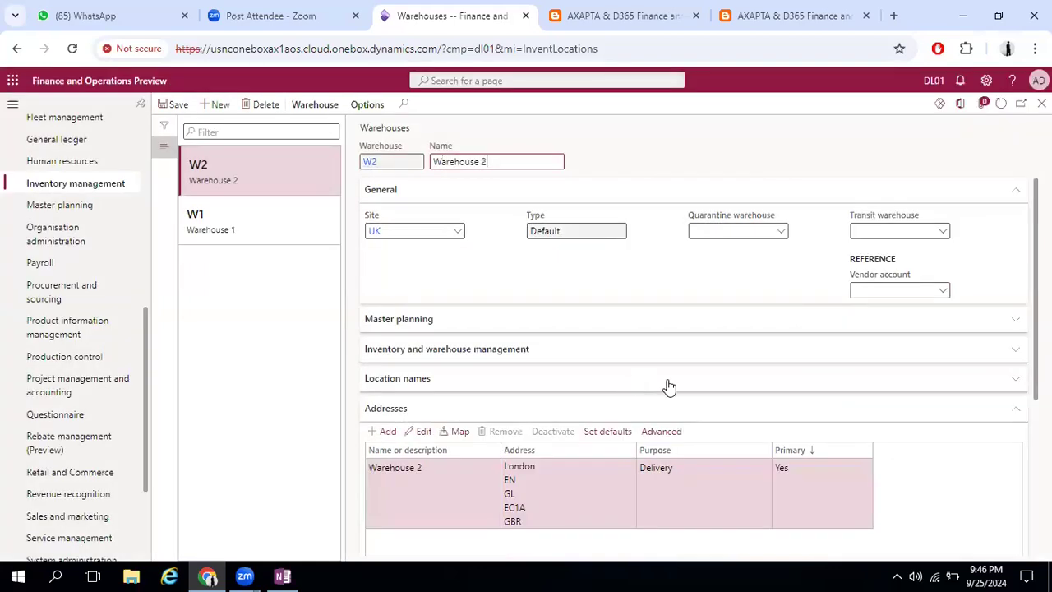
Examine W2's Master planning, Inventory and warehouse management, and Warehouse settings, and return to the purchase order being created
{"action": "left_click", "coordinate": [1014, 323]}
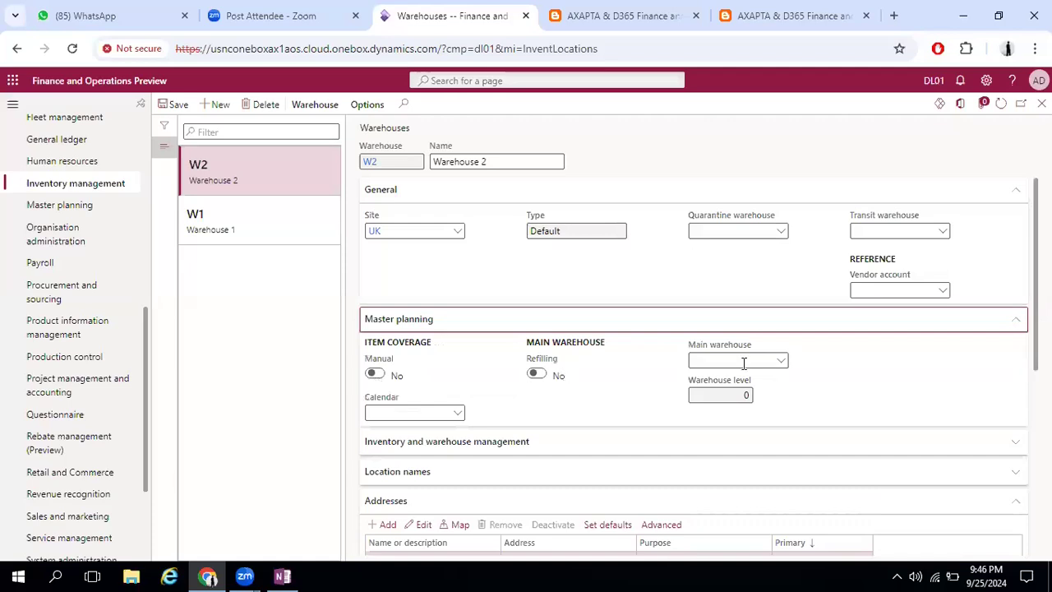
{"action": "left_click", "coordinate": [641, 448]}
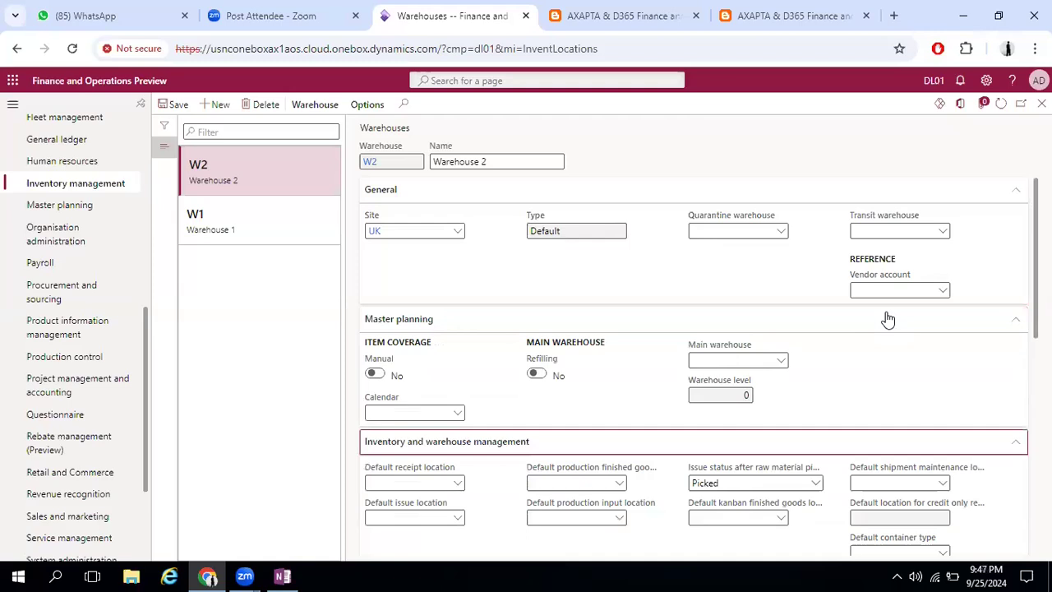
{"action": "scroll", "coordinate": [887, 319], "scroll_direction": "down", "scroll_amount": 3}
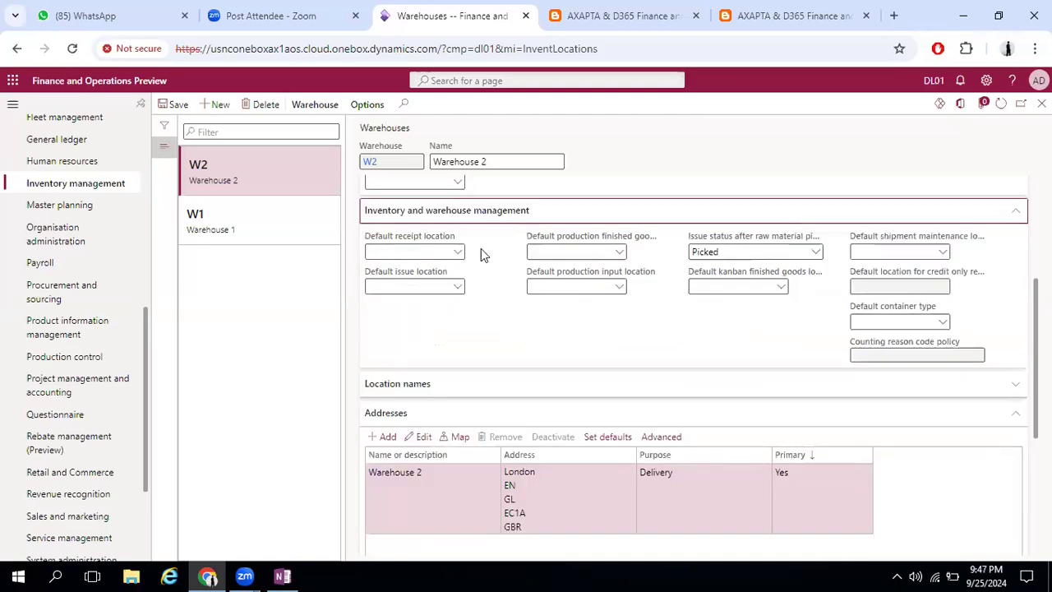
{"action": "mouse_move", "coordinate": [891, 312]}
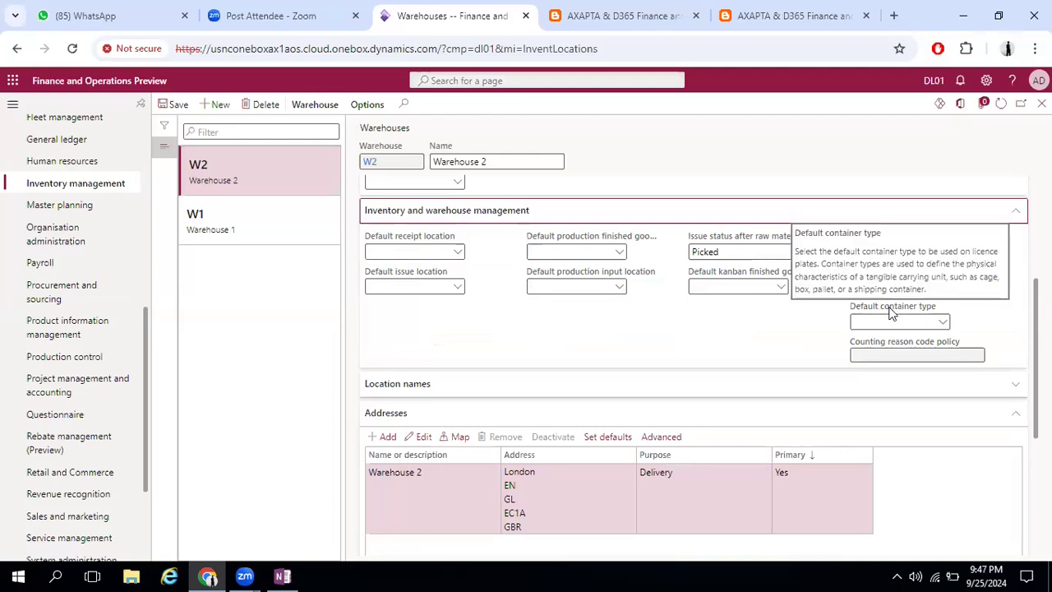
{"action": "scroll", "coordinate": [694, 402], "scroll_direction": "down", "scroll_amount": 3}
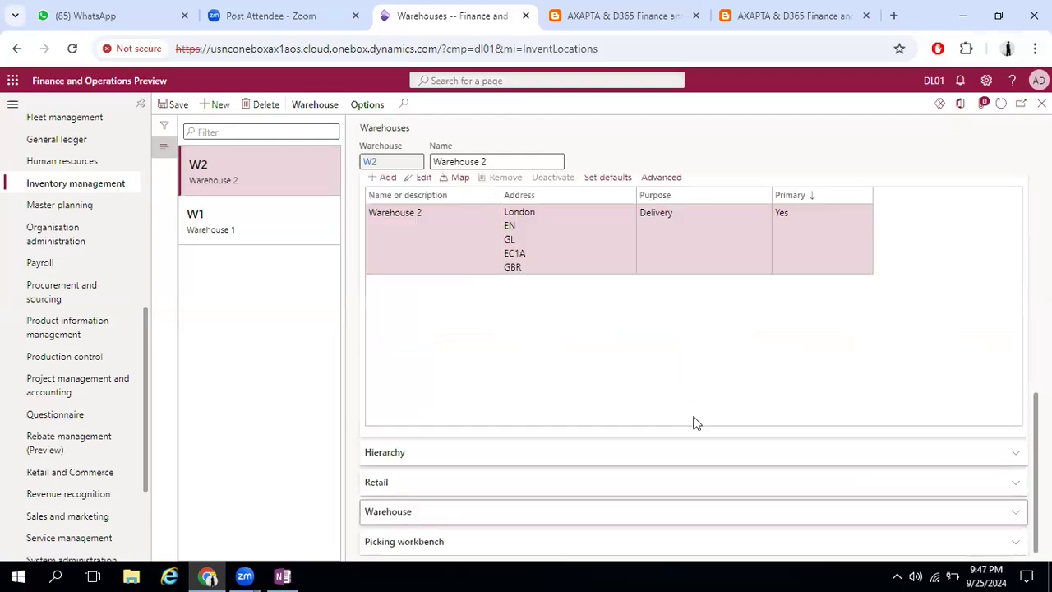
{"action": "scroll", "coordinate": [414, 322], "scroll_direction": "down", "scroll_amount": 3}
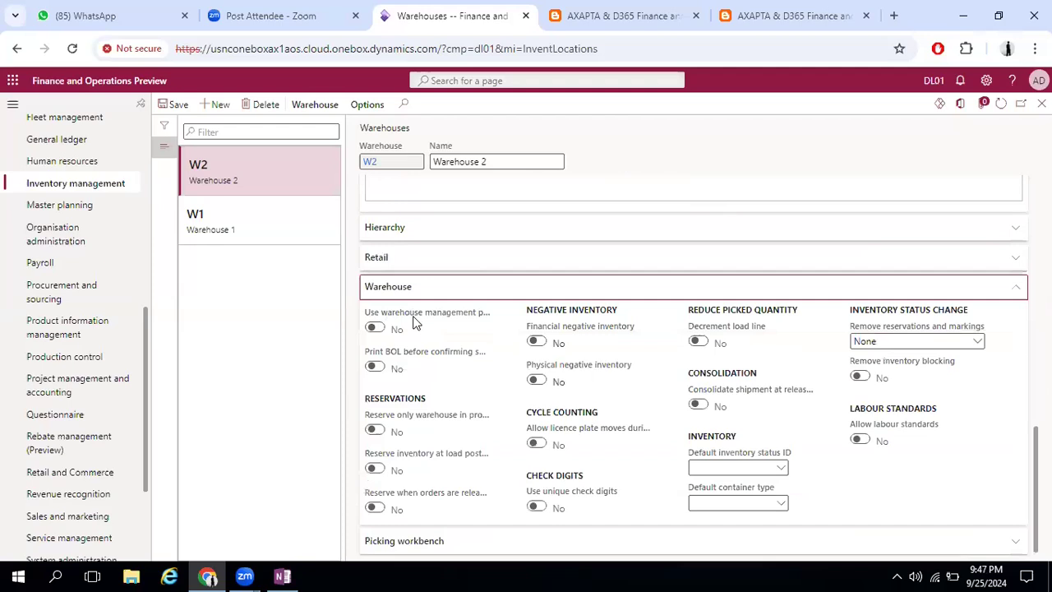
{"action": "mouse_move", "coordinate": [413, 322]}
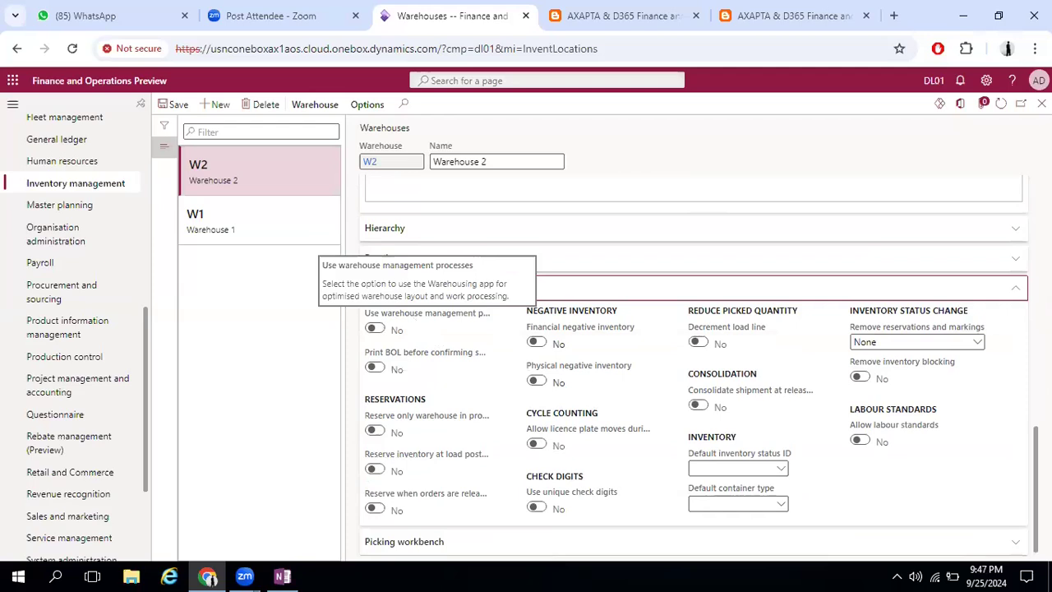
{"action": "scroll", "coordinate": [693, 370], "scroll_direction": "up", "scroll_amount": 4}
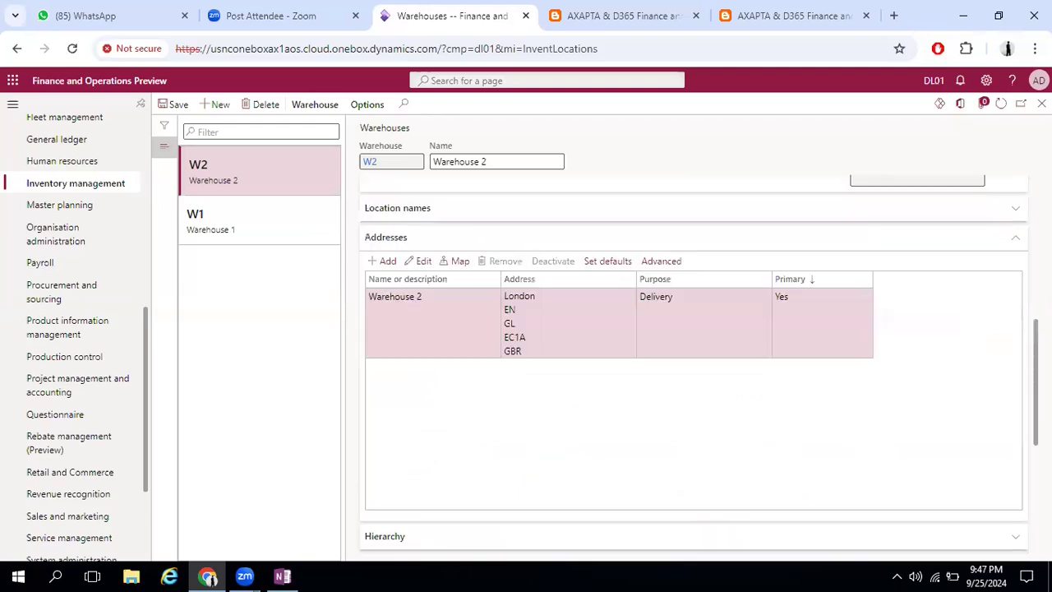
{"action": "scroll", "coordinate": [693, 370], "scroll_direction": "up", "scroll_amount": 5}
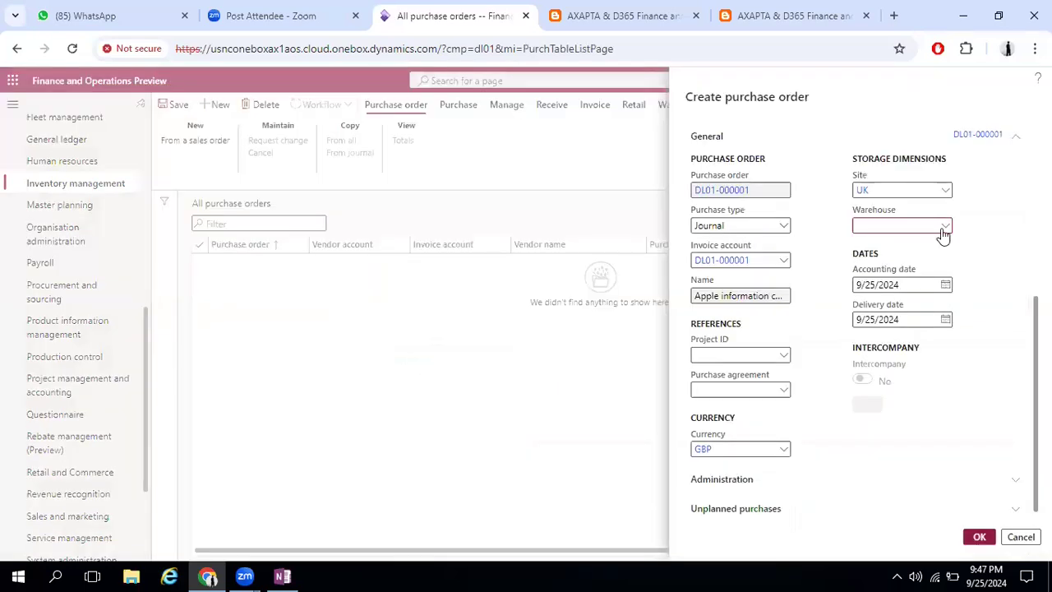
Set the purchase order's warehouse to W1 and check the available project IDs and purchase agreements
{"action": "left_click", "coordinate": [944, 230]}
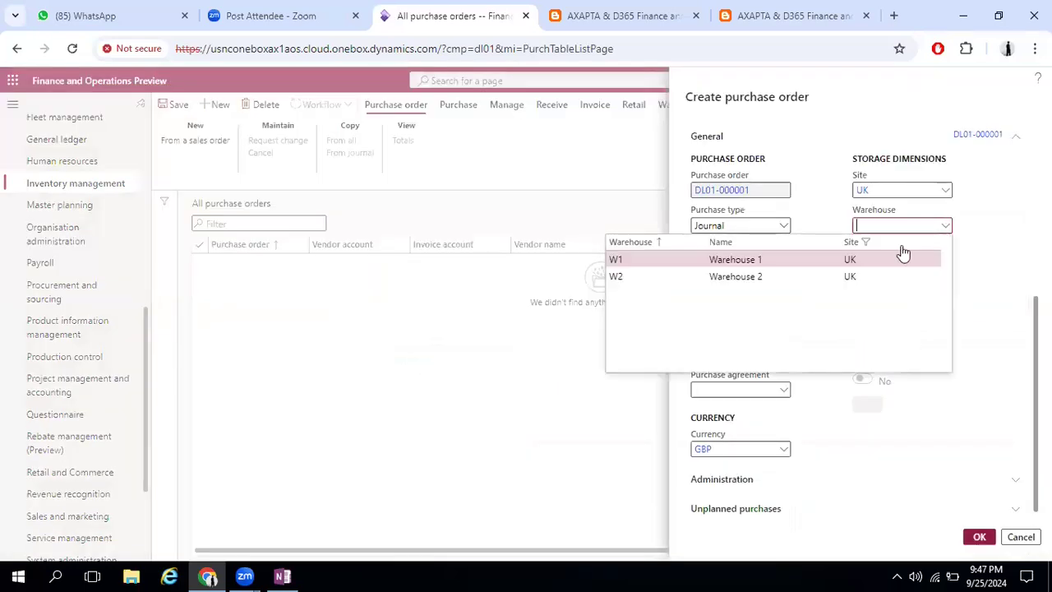
{"action": "left_click", "coordinate": [728, 259]}
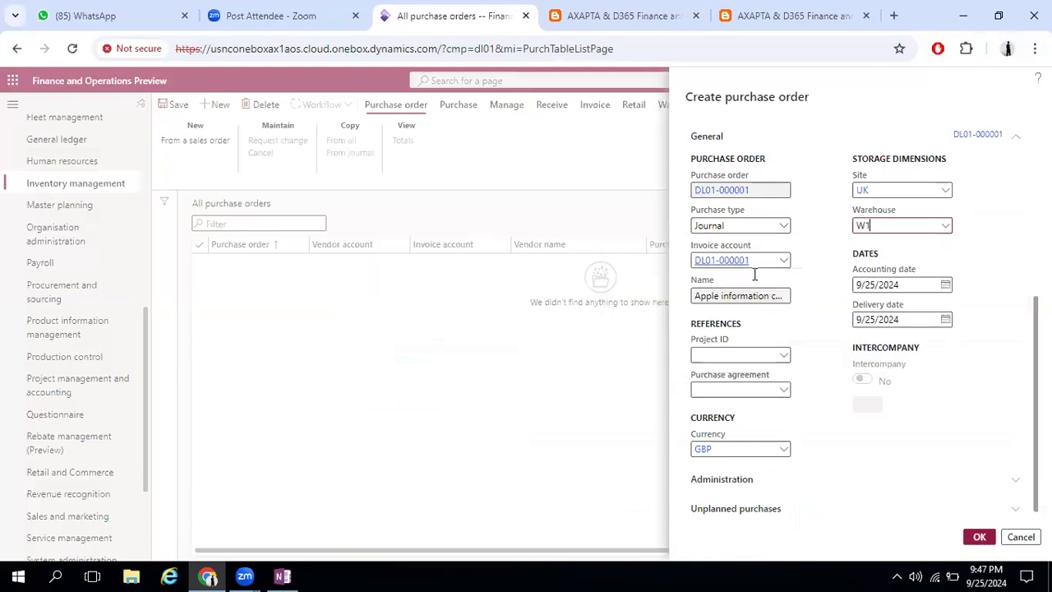
{"action": "left_click", "coordinate": [781, 361]}
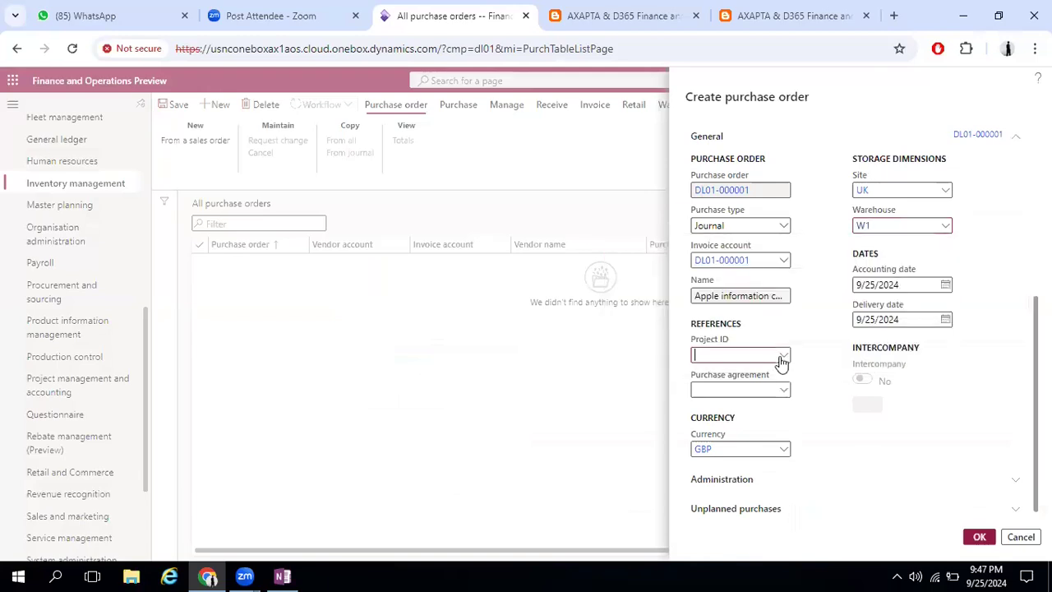
{"action": "left_click", "coordinate": [781, 360]}
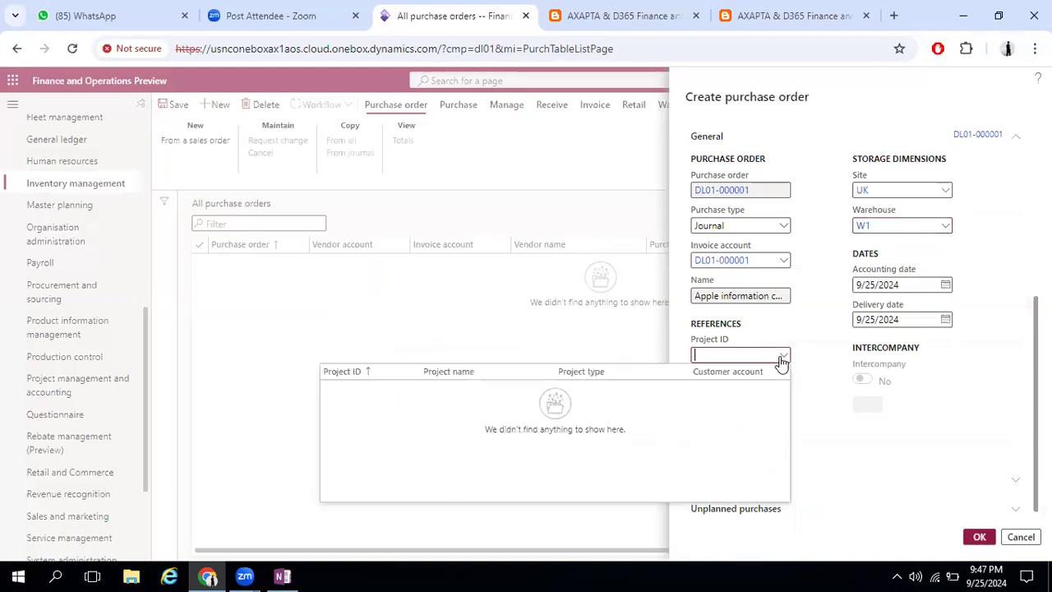
{"action": "left_click", "coordinate": [785, 393]}
{"action": "left_click", "coordinate": [785, 393]}
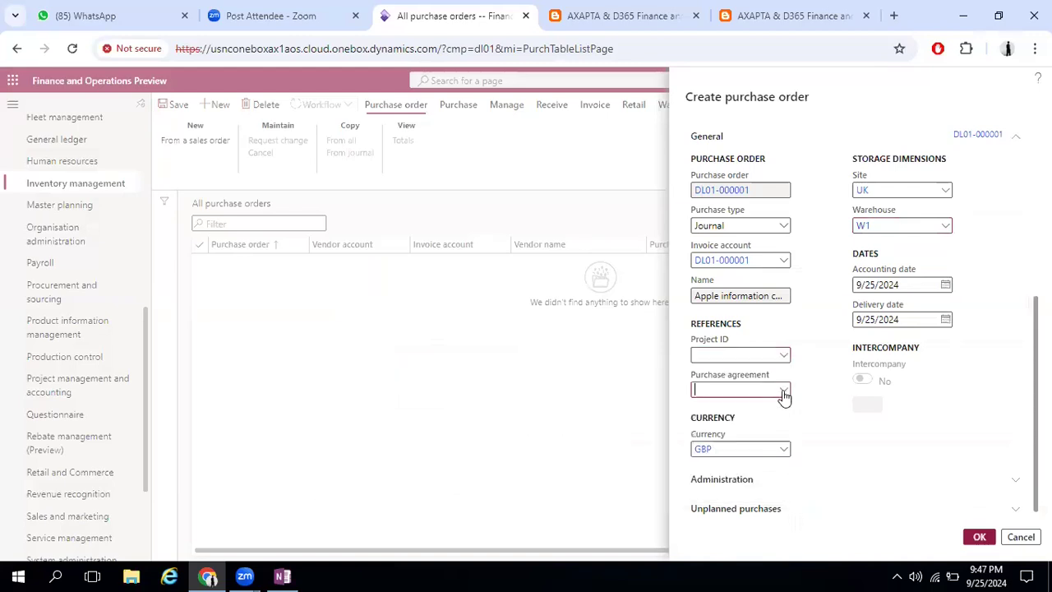
{"action": "left_click", "coordinate": [785, 393]}
Expand the purchase order's Administration section and set the language to en-us
{"action": "left_click", "coordinate": [1014, 482]}
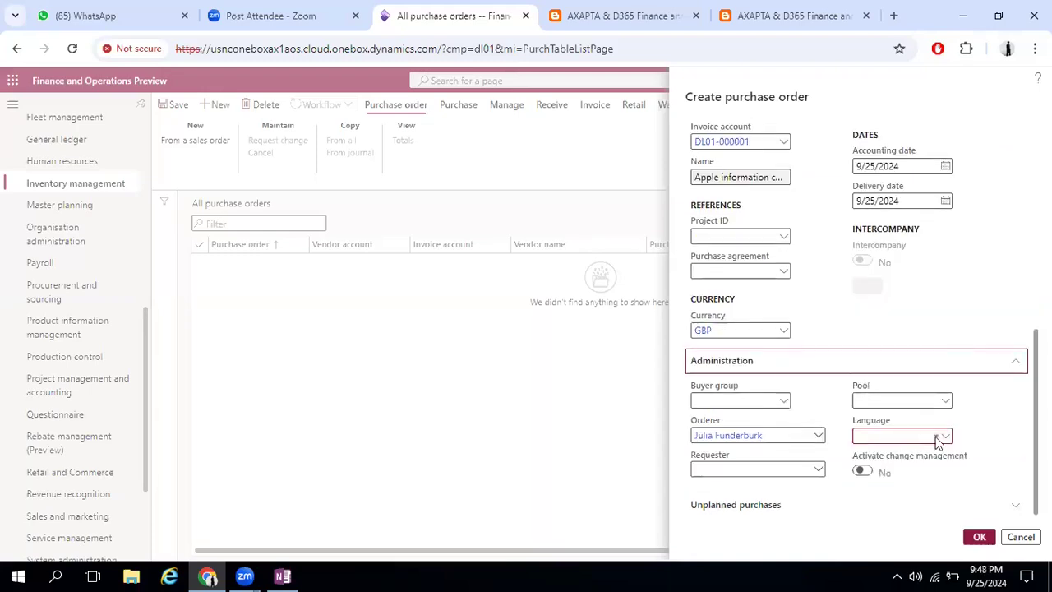
{"action": "left_click", "coordinate": [944, 438]}
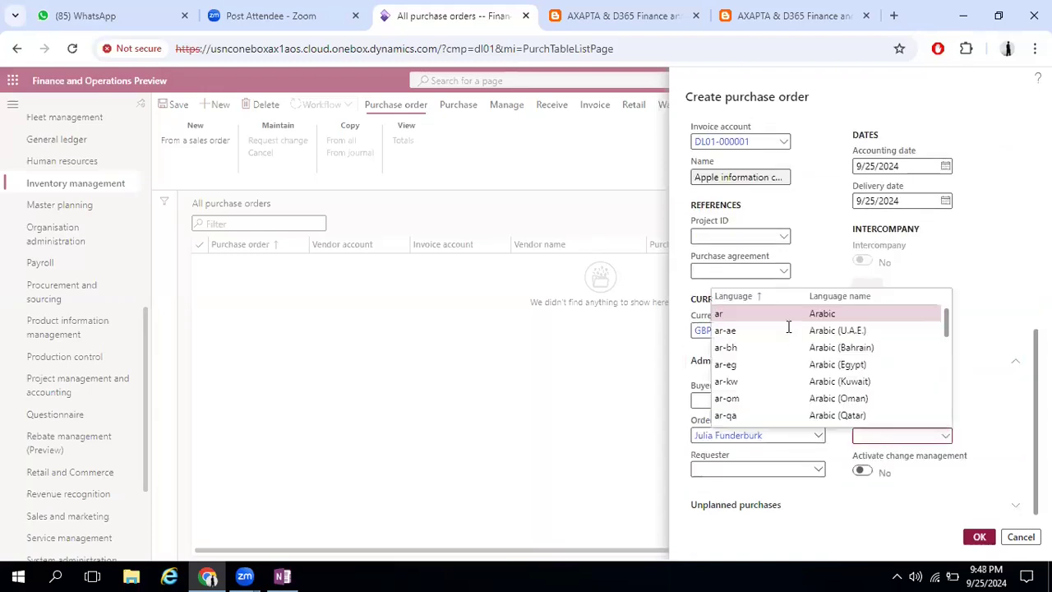
{"action": "scroll", "coordinate": [788, 327], "scroll_direction": "down", "scroll_amount": 1}
{"action": "scroll", "coordinate": [785, 329], "scroll_direction": "down", "scroll_amount": 2}
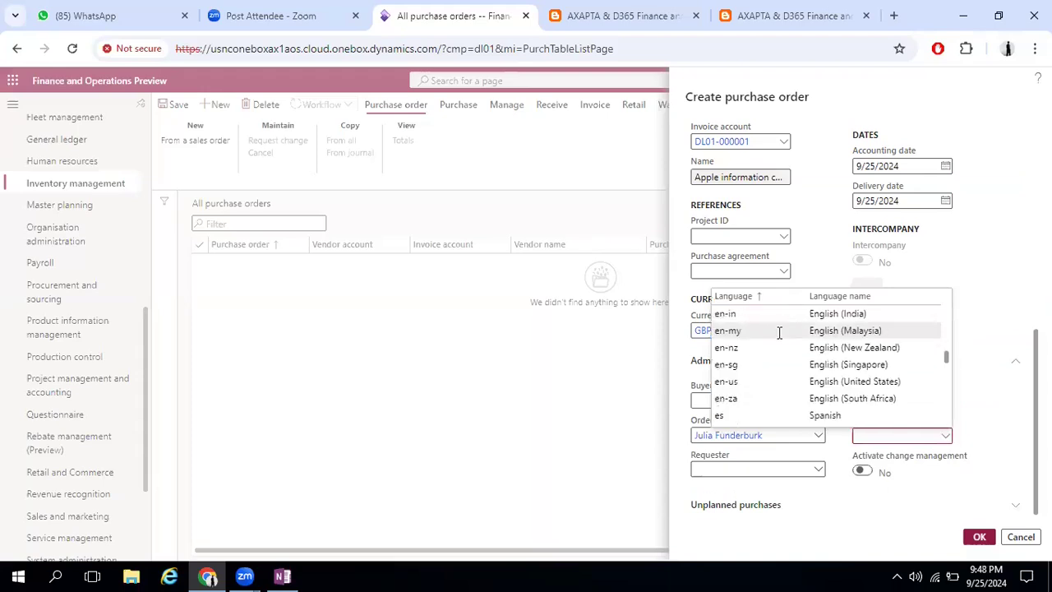
{"action": "scroll", "coordinate": [765, 361], "scroll_direction": "up", "scroll_amount": 1}
{"action": "scroll", "coordinate": [748, 383], "scroll_direction": "down", "scroll_amount": 1}
{"action": "left_click", "coordinate": [748, 386]}
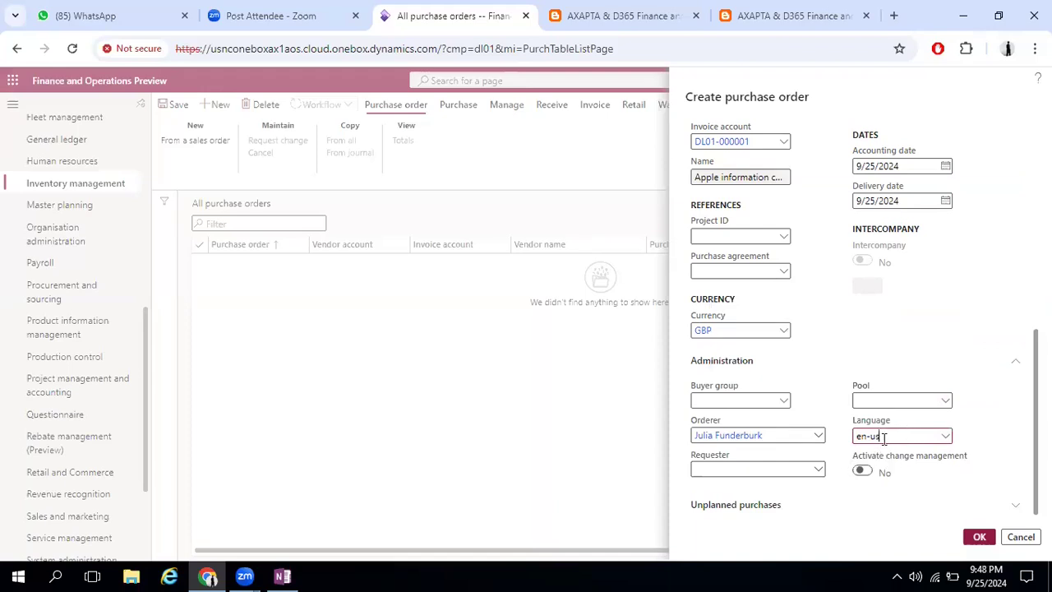
Set the purchase order's requester to the Finance department employee who holds the President title
{"action": "left_click", "coordinate": [821, 472]}
{"action": "left_click", "coordinate": [822, 472]}
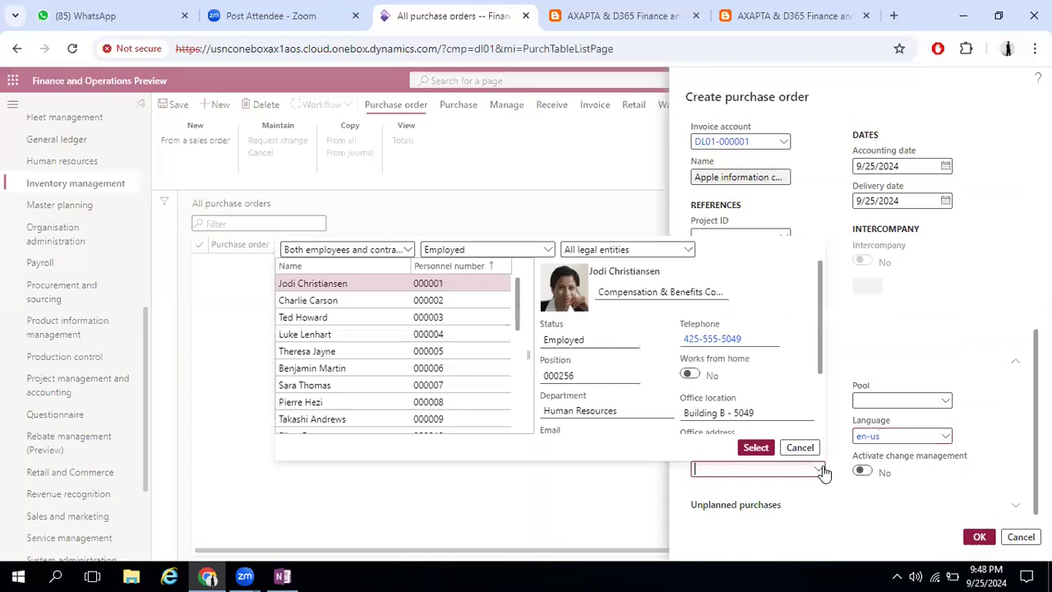
{"action": "left_click", "coordinate": [332, 301]}
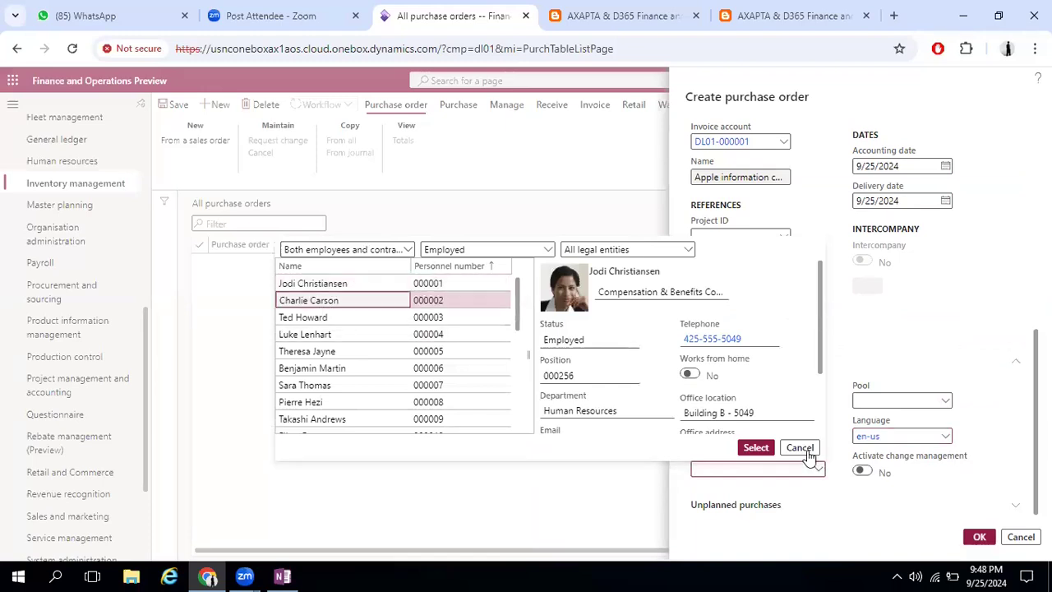
{"action": "left_click", "coordinate": [755, 448]}
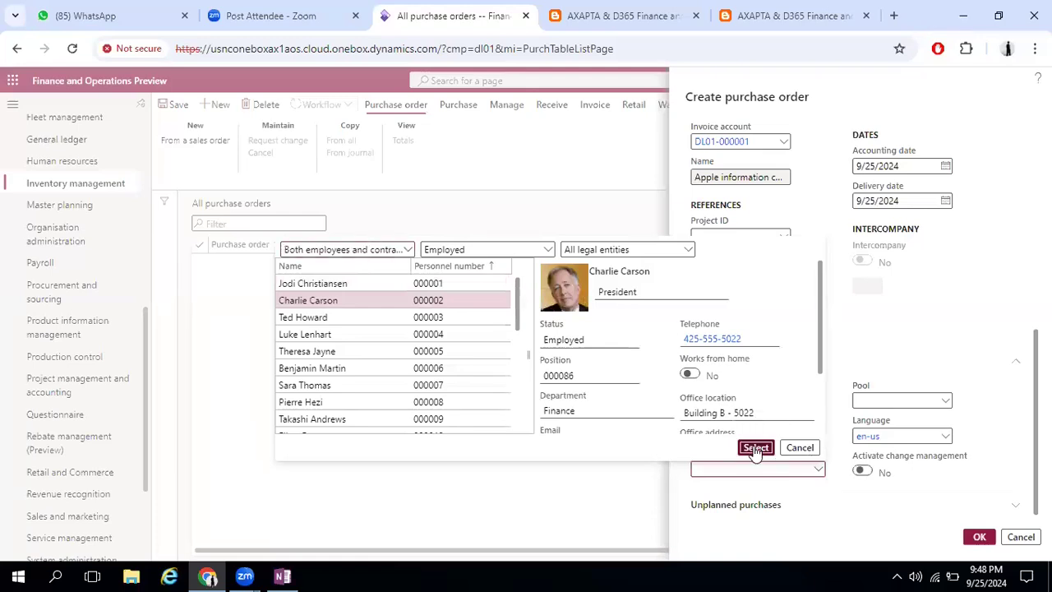
From the order's Pool field details, create purchase pool P1 with the name Pool of UK
{"action": "left_click", "coordinate": [946, 402]}
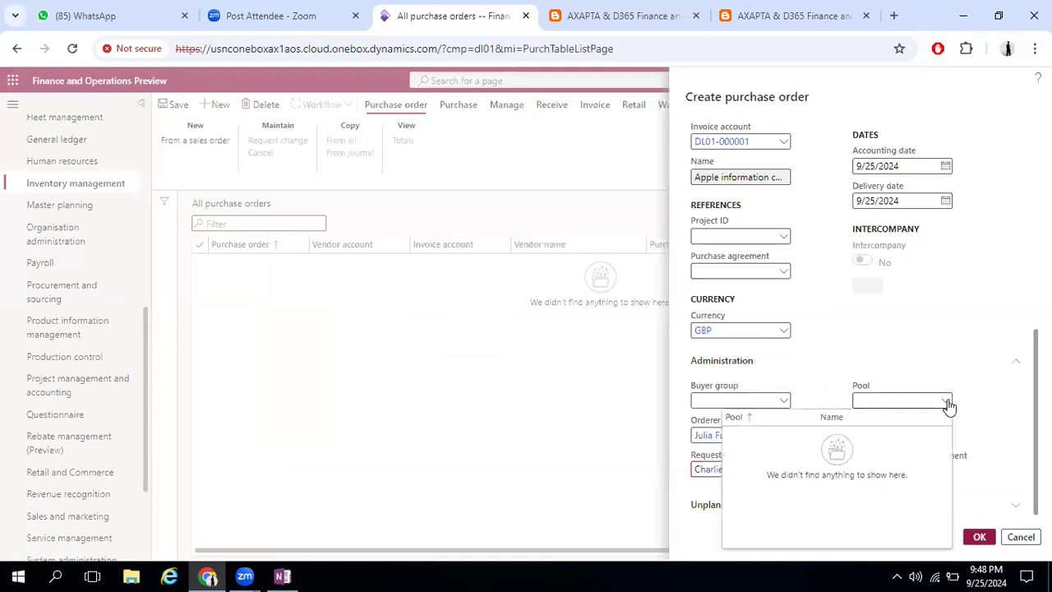
{"action": "right_click", "coordinate": [947, 403]}
{"action": "left_click", "coordinate": [971, 468]}
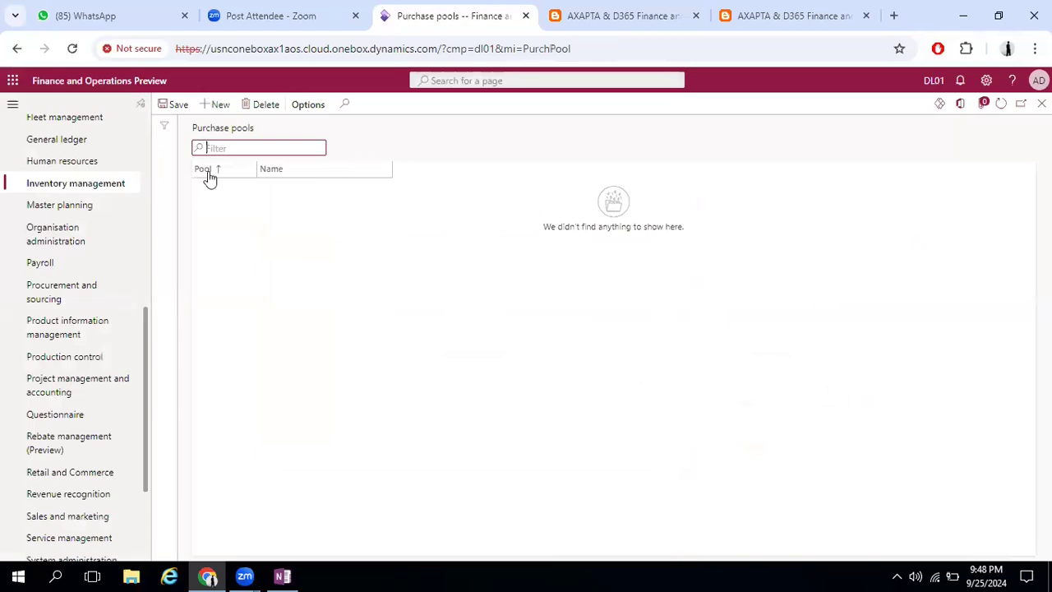
{"action": "type", "text": "P1"}
{"action": "key", "text": "Tab"}
{"action": "type", "text": "Pool"}
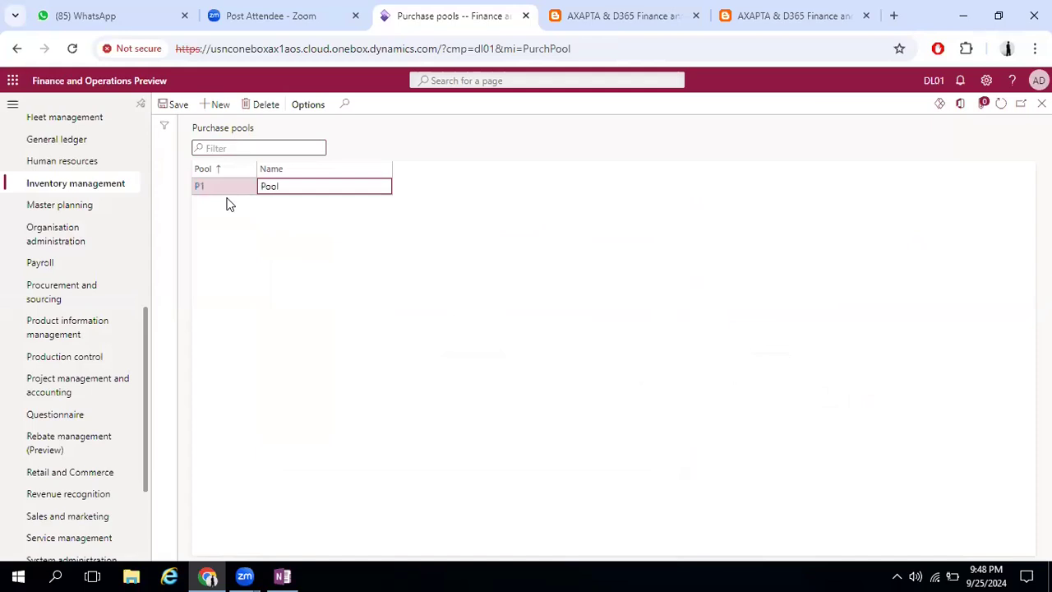
{"action": "type", "text": " of UK"}
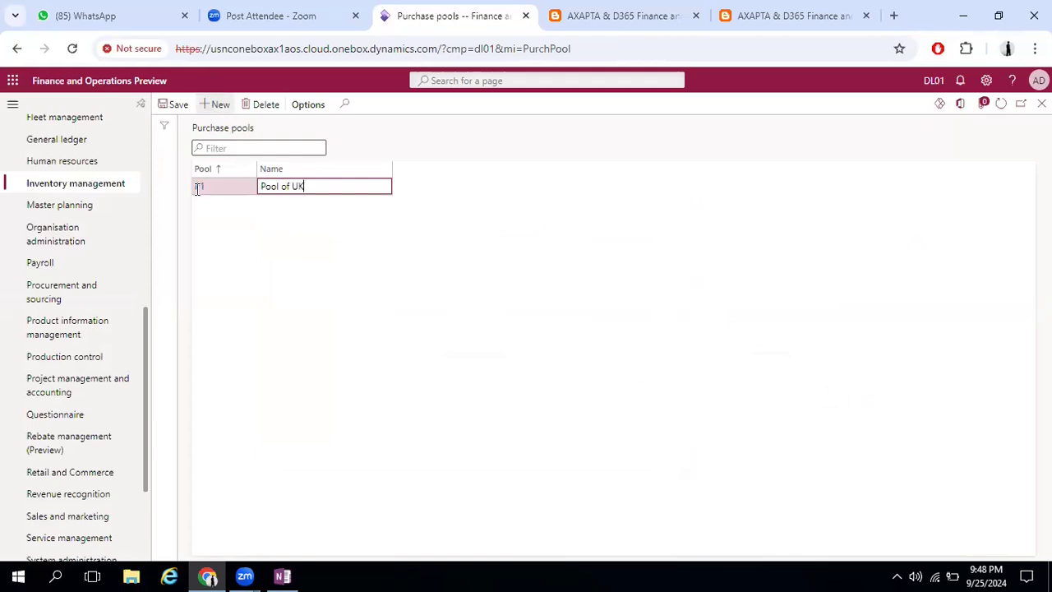
Add a second purchase pool P2 with the name Pool of General Items
{"action": "key", "text": "alt+n"}
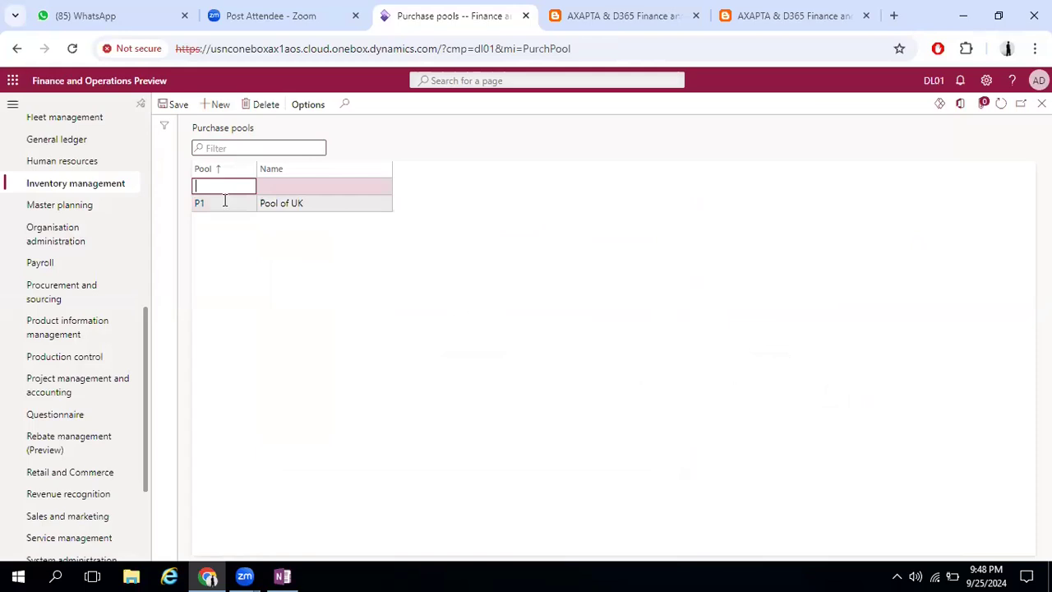
{"action": "type", "text": "P2"}
{"action": "key", "text": "Tab"}
{"action": "type", "text": "Pool of "}
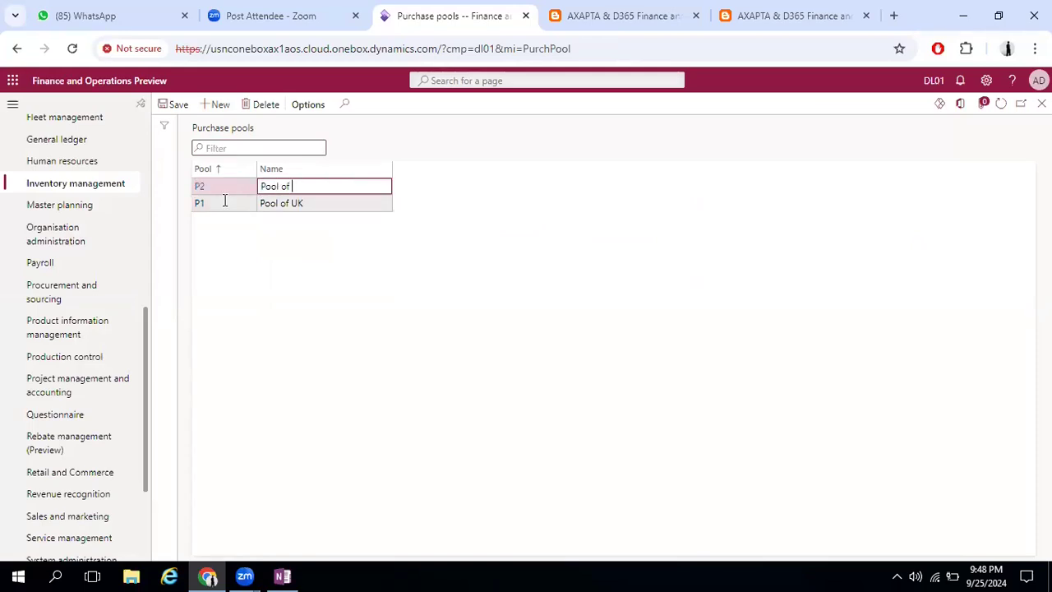
{"action": "type", "text": "General Items"}
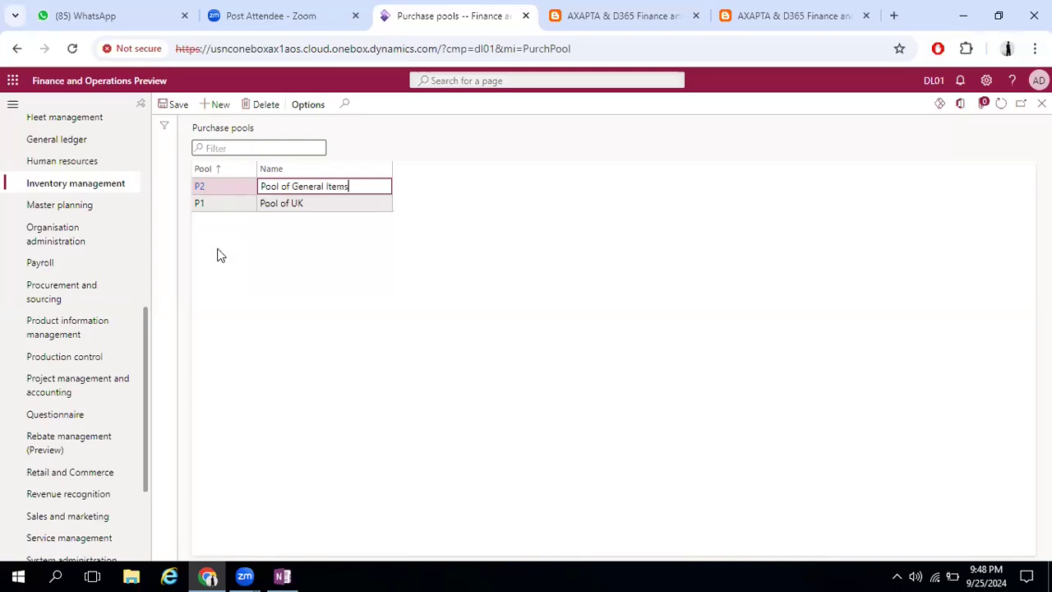
Rename purchase pool P1 to Pool of Luxury Items and return to the purchase order being created
{"action": "left_click", "coordinate": [322, 203]}
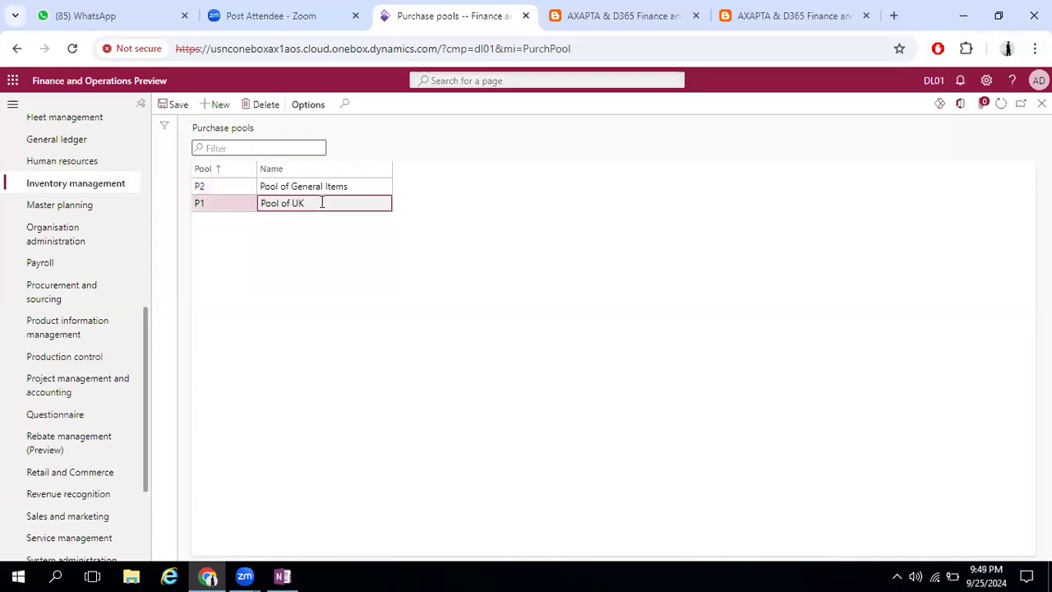
{"action": "key", "text": "BackSpace"}
{"action": "key", "text": "BackSpace"}
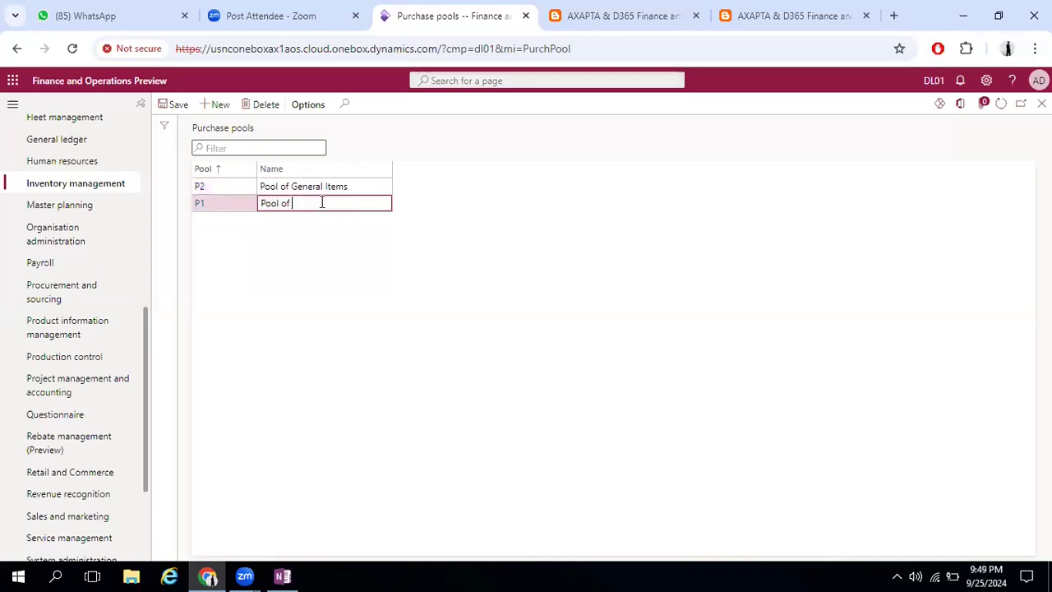
{"action": "type", "text": "Elect"}
{"action": "key", "text": "BackSpace"}
{"action": "key", "text": "BackSpace"}
{"action": "key", "text": "BackSpace"}
{"action": "key", "text": "BackSpace"}
{"action": "key", "text": "BackSpace"}
{"action": "type", "text": "Luxury Items"}
{"action": "key", "text": "Tab"}
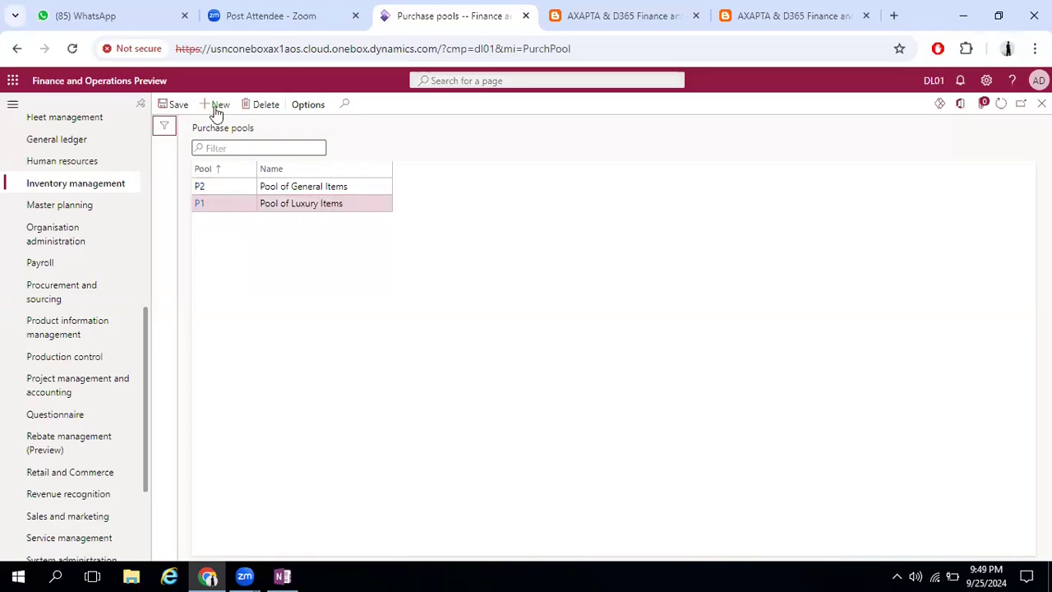
{"action": "left_click", "coordinate": [1041, 104]}
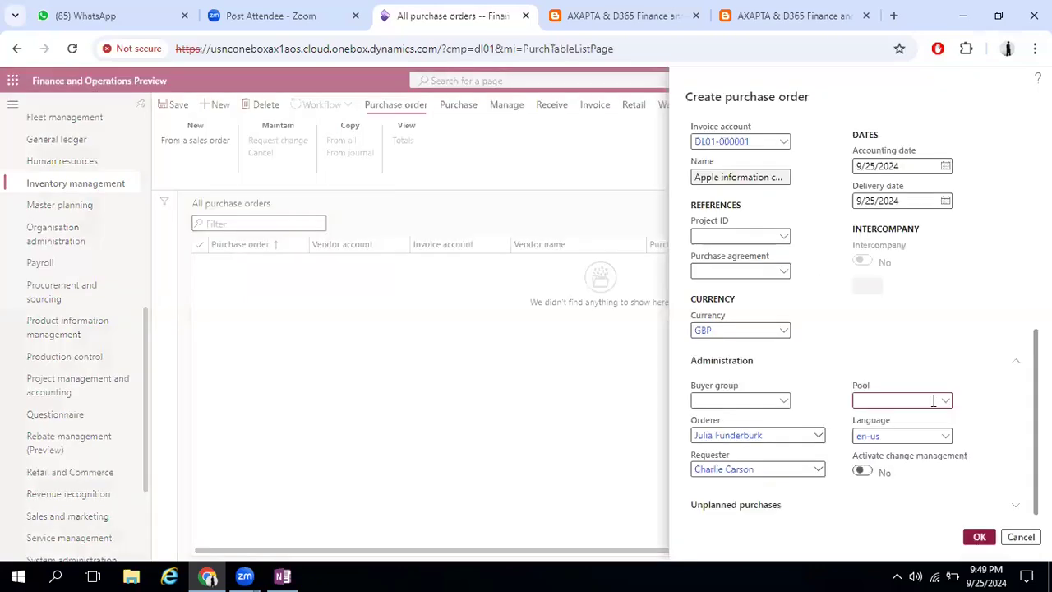
Set the purchase order's pool to P2, Pool of General Items
{"action": "left_click", "coordinate": [942, 402]}
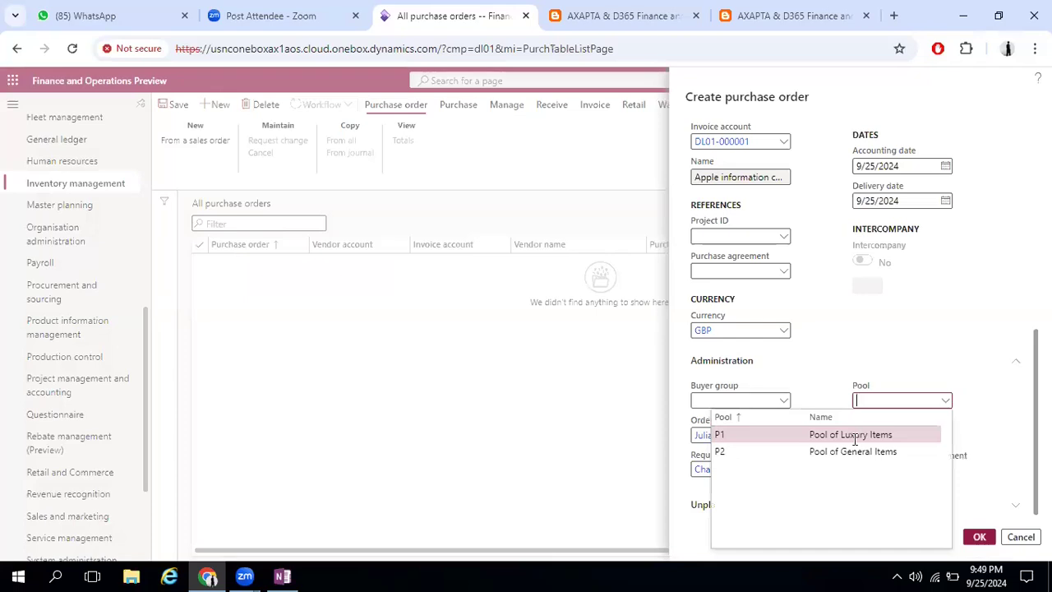
{"action": "left_click", "coordinate": [911, 433]}
{"action": "left_click", "coordinate": [946, 402]}
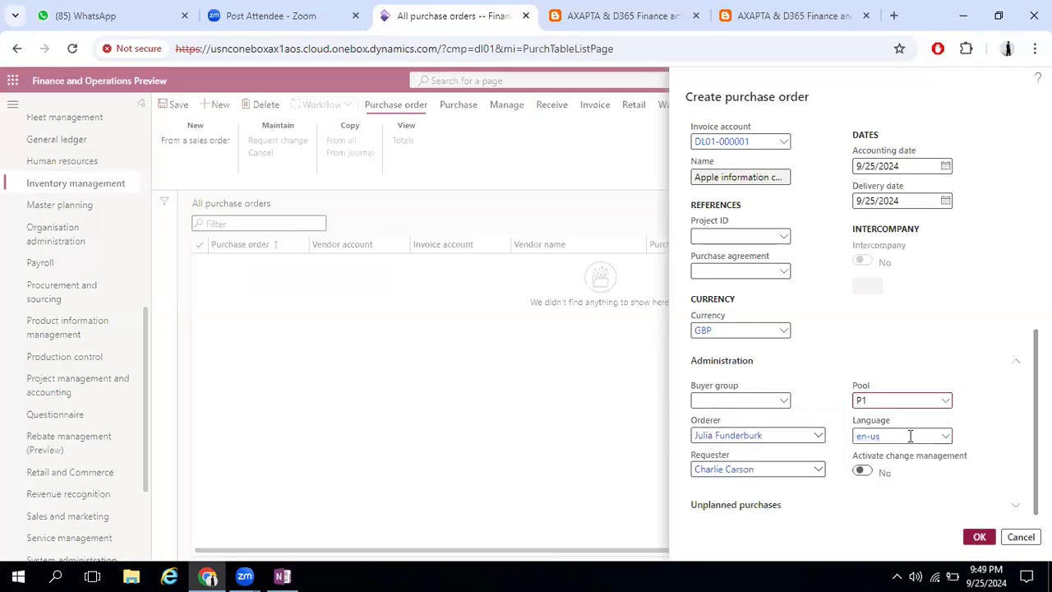
{"action": "left_click", "coordinate": [871, 451]}
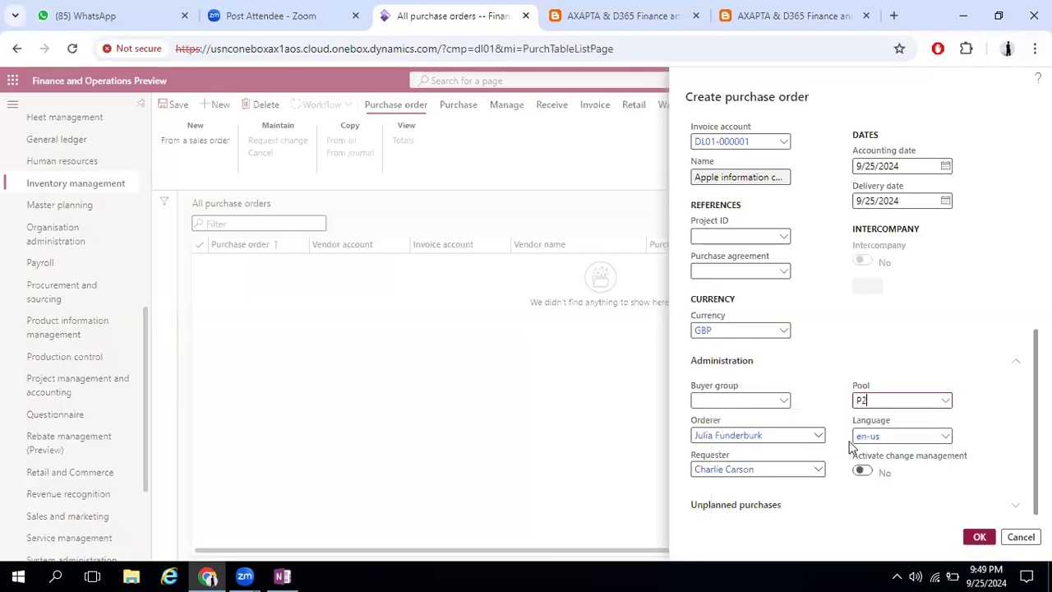
From the order's Buyer group field details, create buyer group B1 with the description London
{"action": "left_click", "coordinate": [785, 402]}
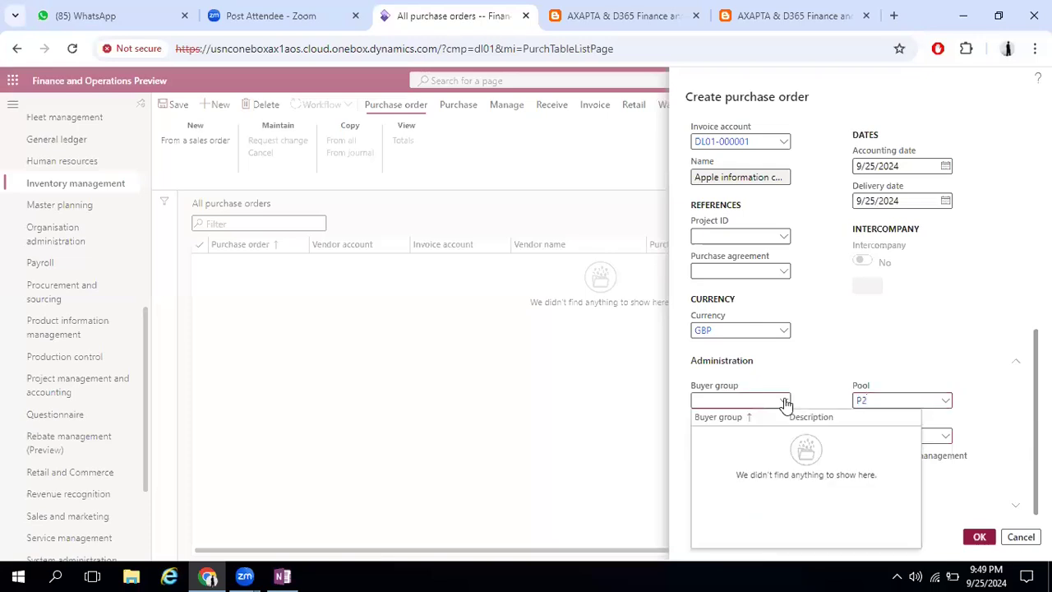
{"action": "right_click", "coordinate": [785, 402]}
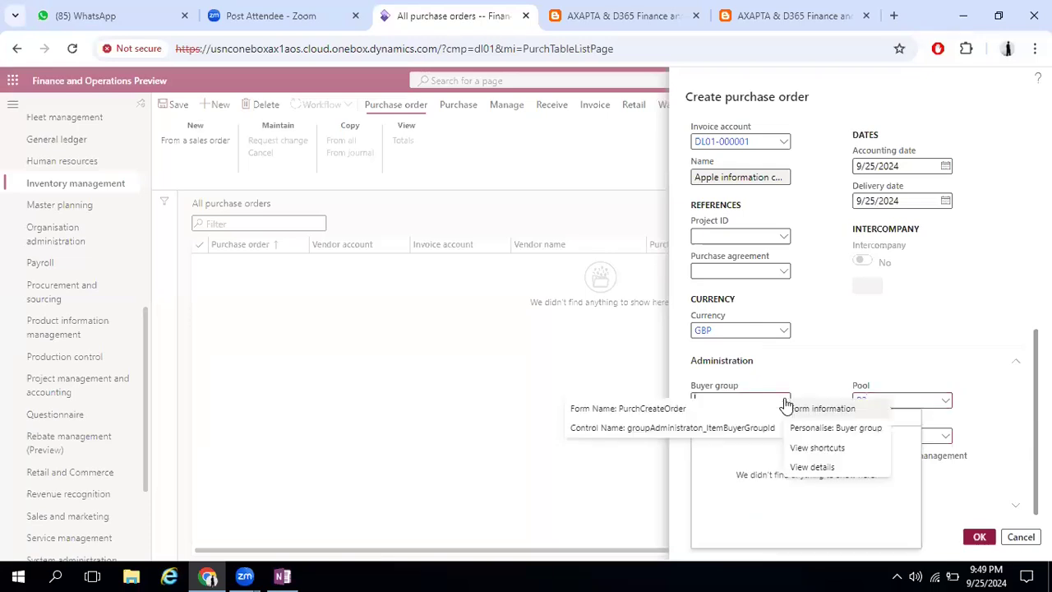
{"action": "left_click", "coordinate": [810, 467]}
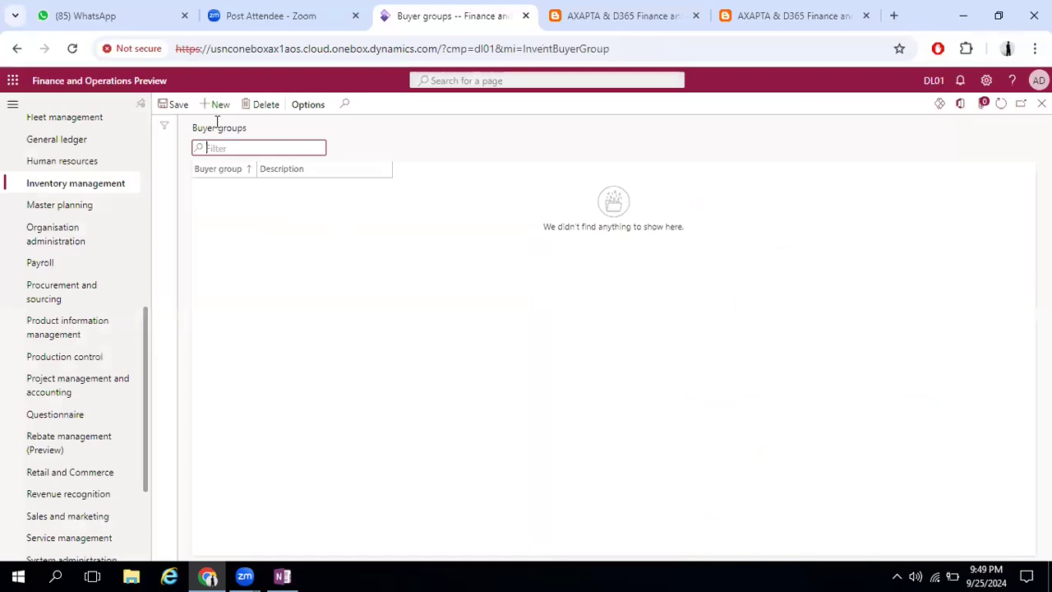
{"action": "left_click", "coordinate": [236, 181]}
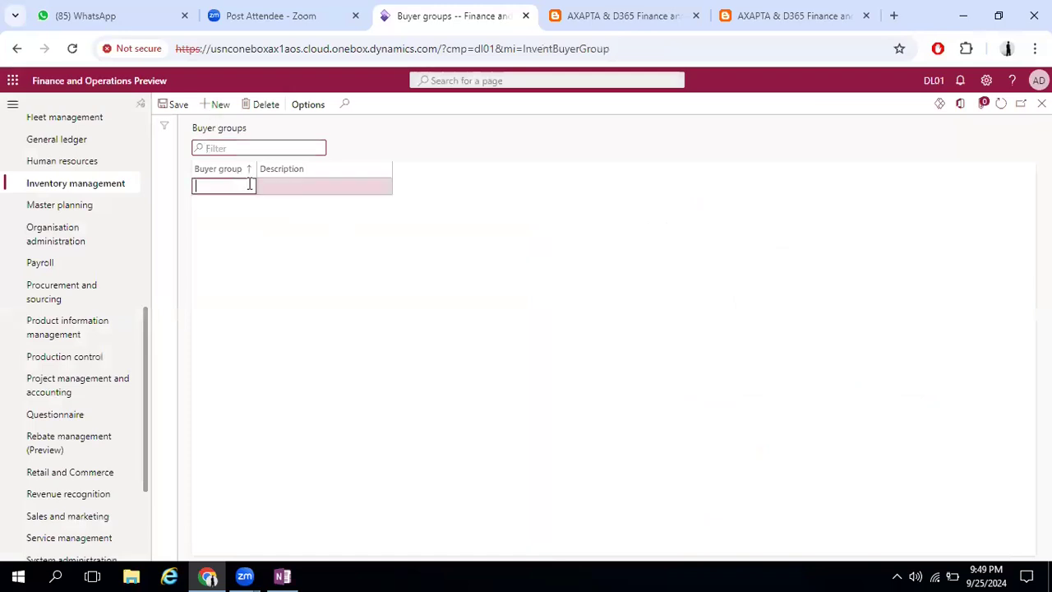
{"action": "type", "text": "B1"}
{"action": "key", "text": "Tab"}
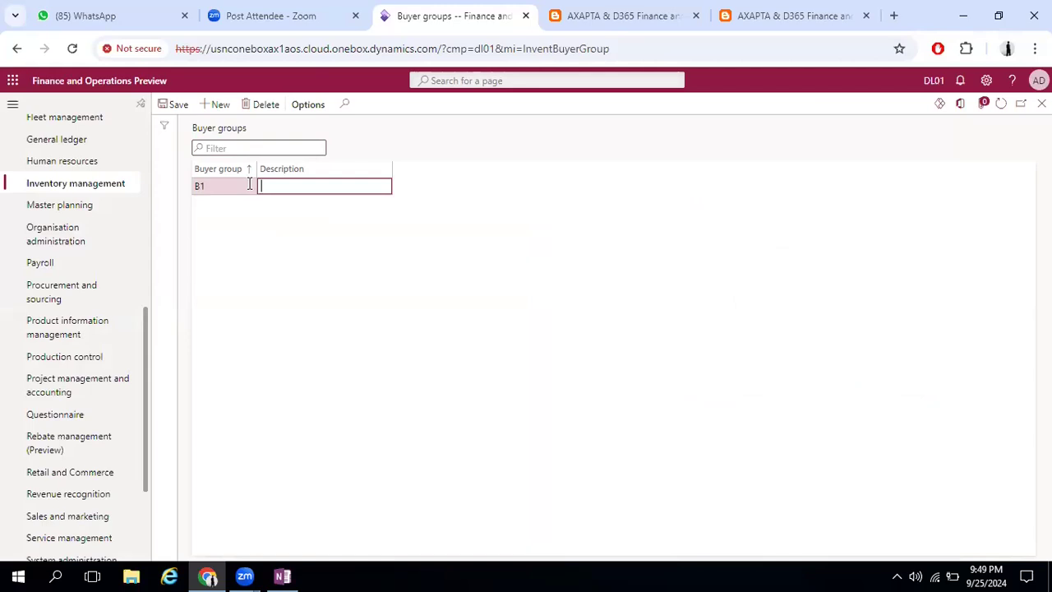
{"action": "type", "text": "London"}
Add buyer group B2 with the description India
{"action": "left_click", "coordinate": [221, 106]}
{"action": "type", "text": "B2"}
{"action": "key", "text": "Tab"}
{"action": "type", "text": "India"}
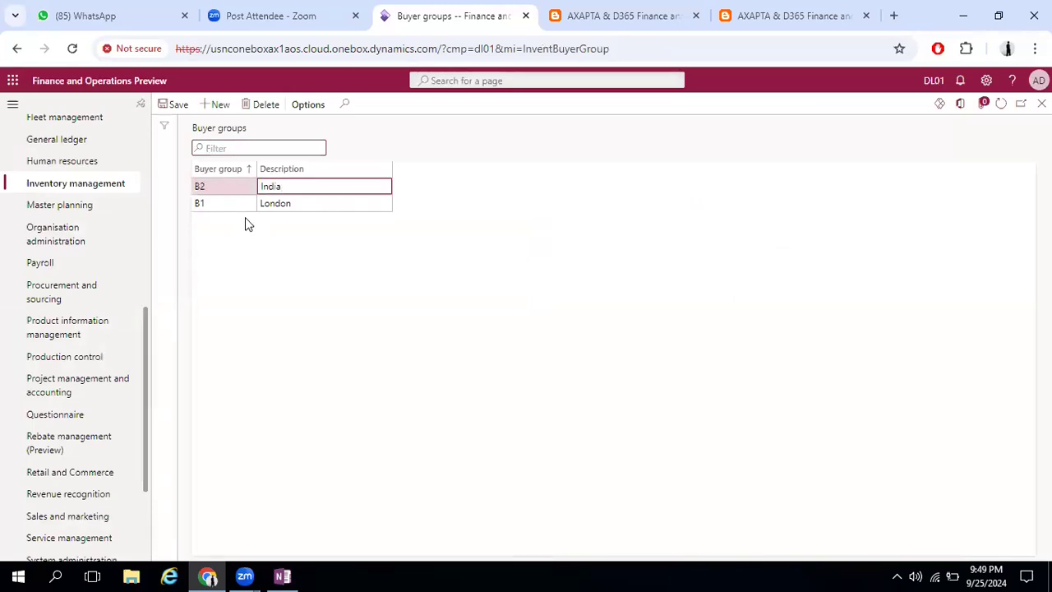
Add buyer group B3 with the description US, save the buyer groups and return to the purchase order being created
{"action": "left_click", "coordinate": [220, 105]}
{"action": "type", "text": "B3"}
{"action": "key", "text": "Tab"}
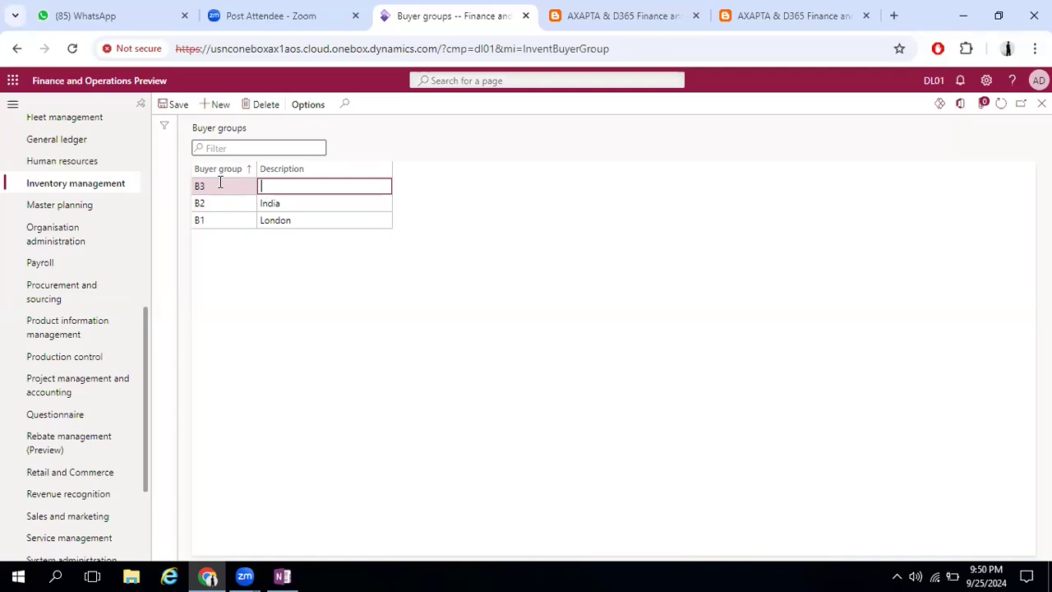
{"action": "type", "text": "US"}
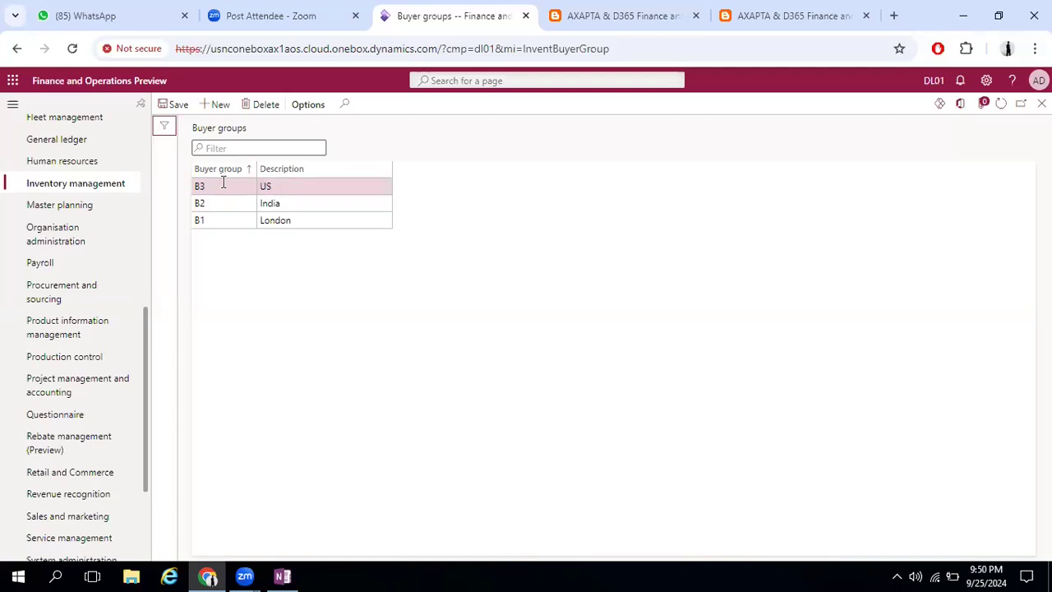
{"action": "left_click", "coordinate": [177, 108]}
{"action": "left_click", "coordinate": [1042, 104]}
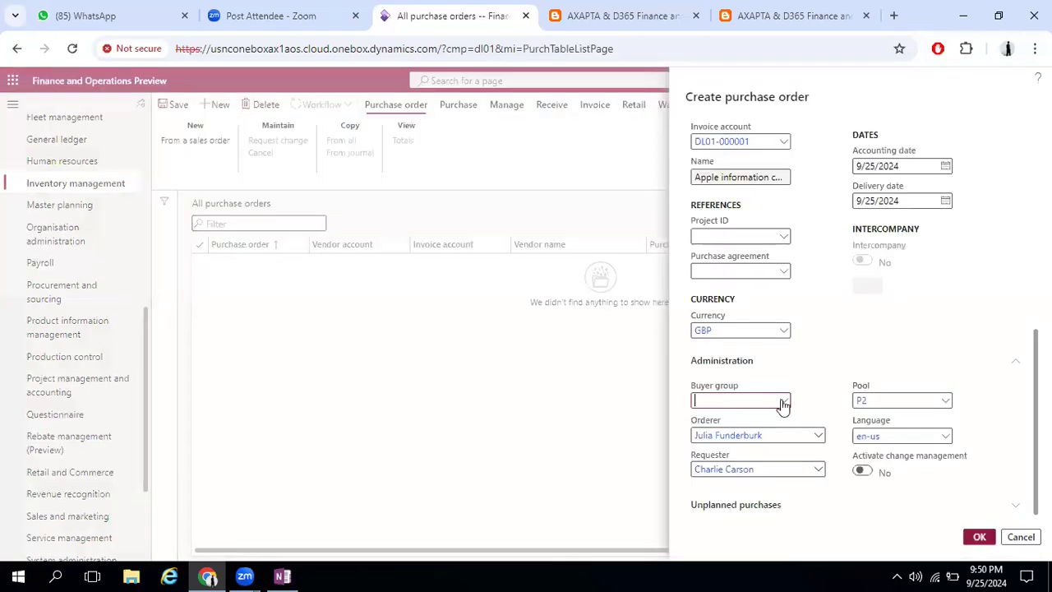
Set the purchase order's buyer group to B1 (London) and expand the Unplanned purchases section
{"action": "left_click", "coordinate": [784, 401]}
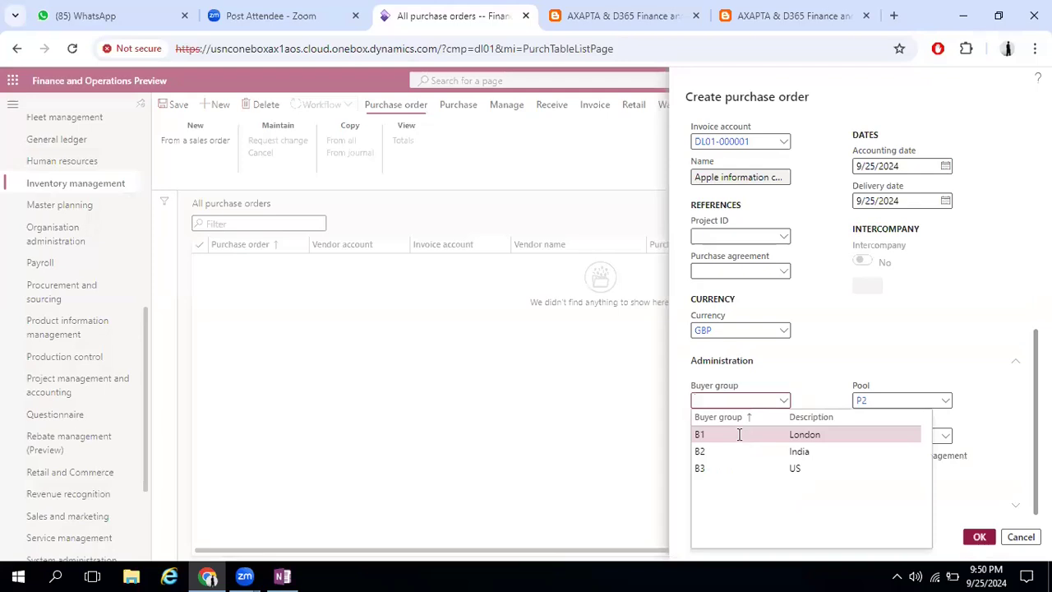
{"action": "left_click", "coordinate": [738, 433]}
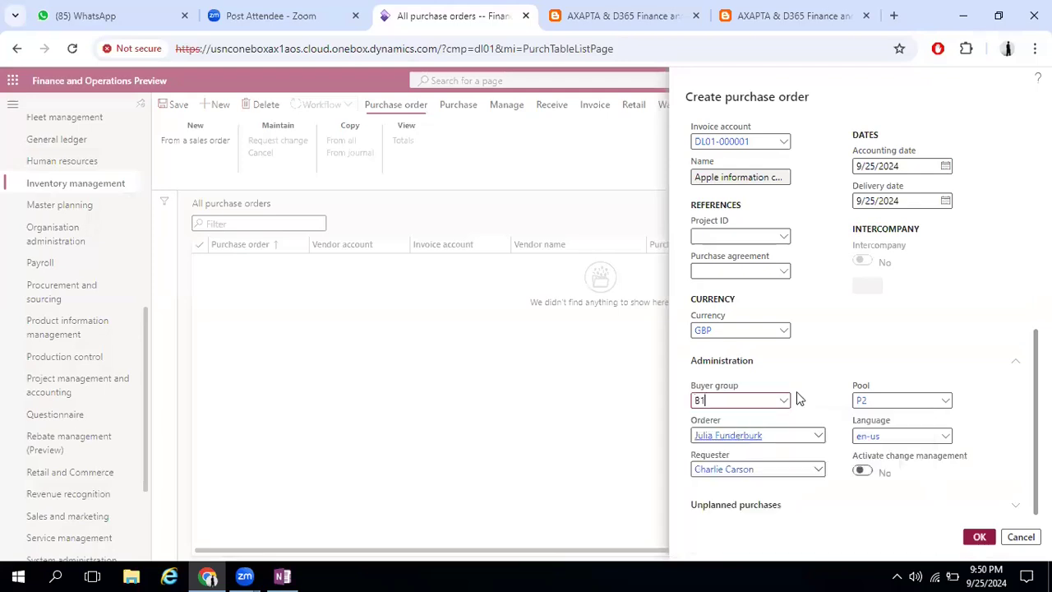
{"action": "left_click", "coordinate": [979, 507]}
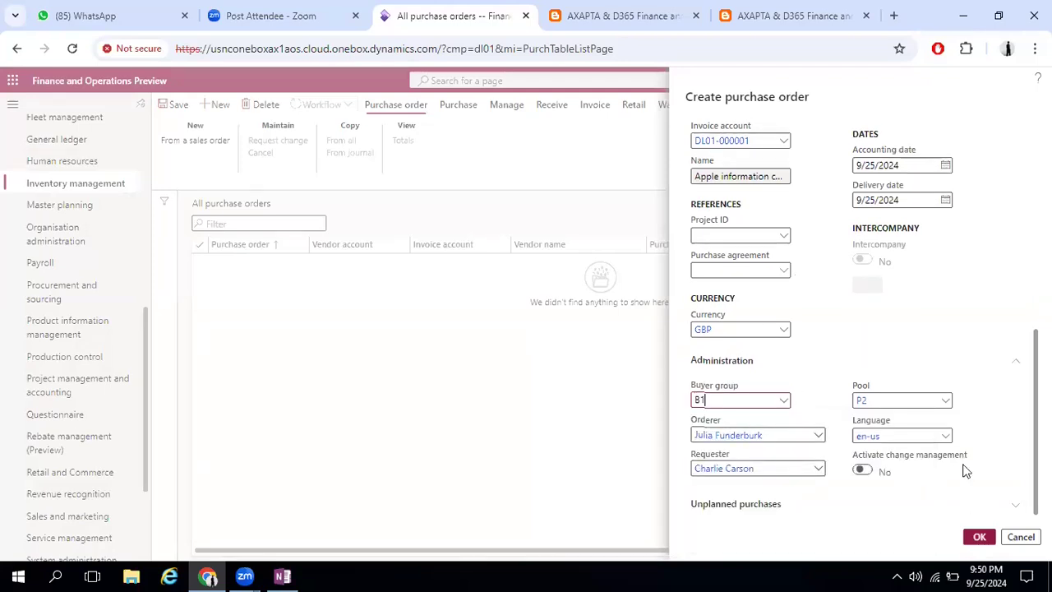
{"action": "left_click", "coordinate": [863, 472]}
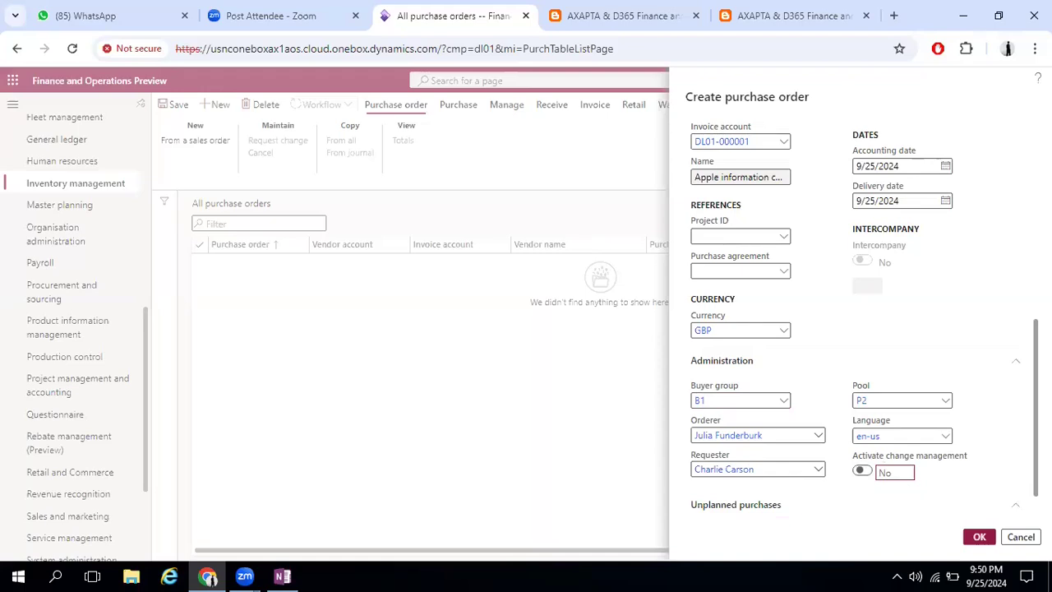
Check the available Confirming PO codes and confirm the creation of the purchase order
{"action": "scroll", "coordinate": [742, 485], "scroll_direction": "down", "scroll_amount": 1}
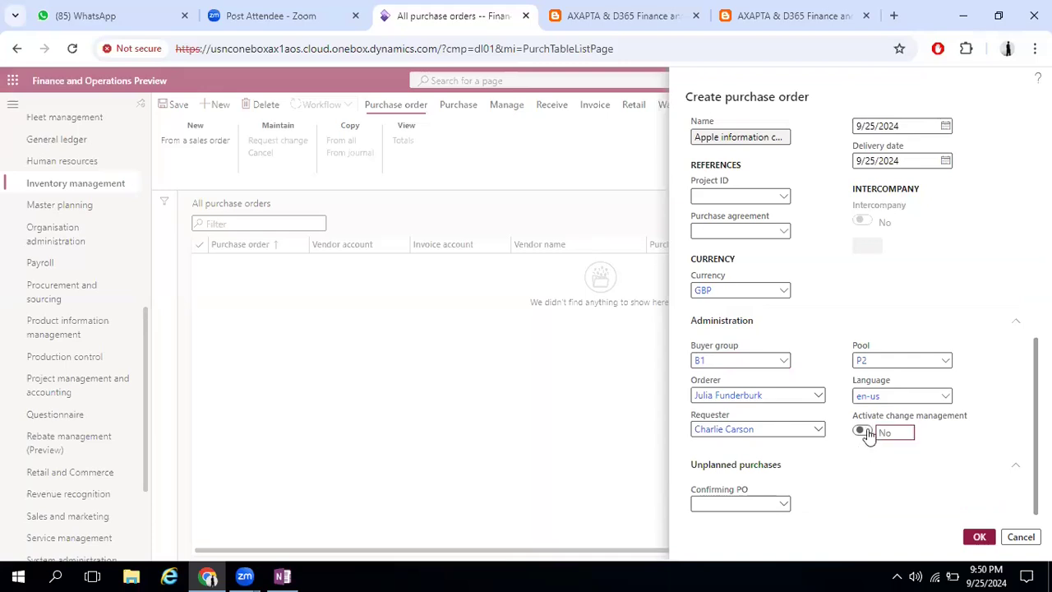
{"action": "left_click", "coordinate": [784, 505]}
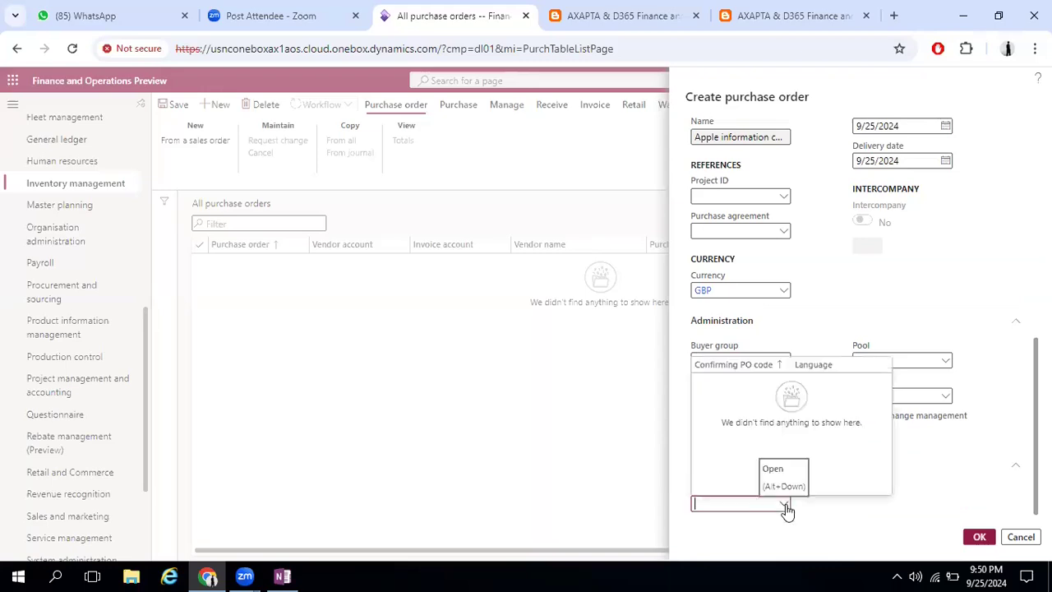
{"action": "left_click", "coordinate": [784, 505]}
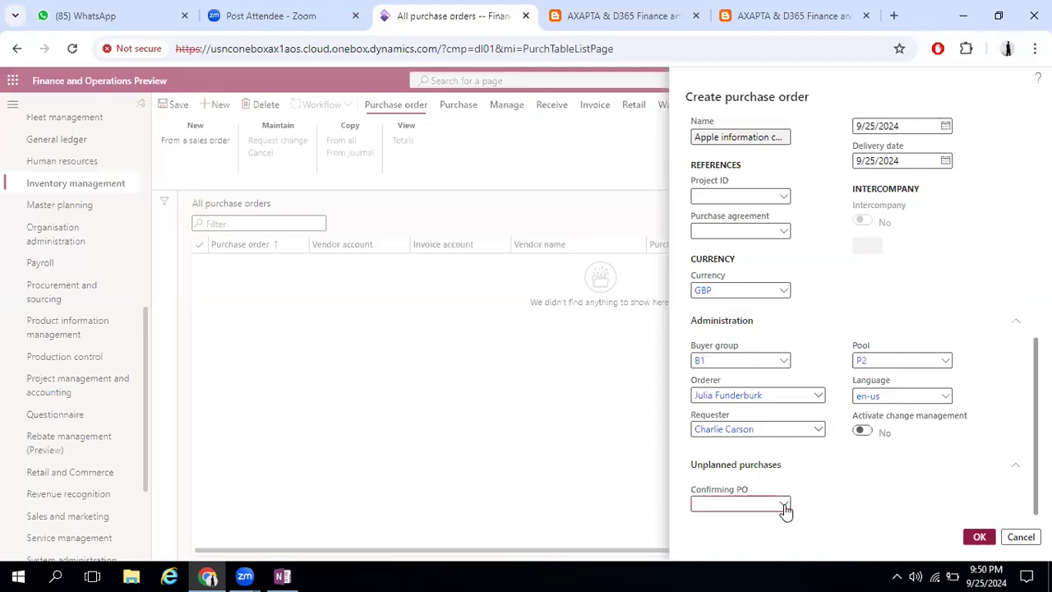
{"action": "left_click", "coordinate": [784, 505]}
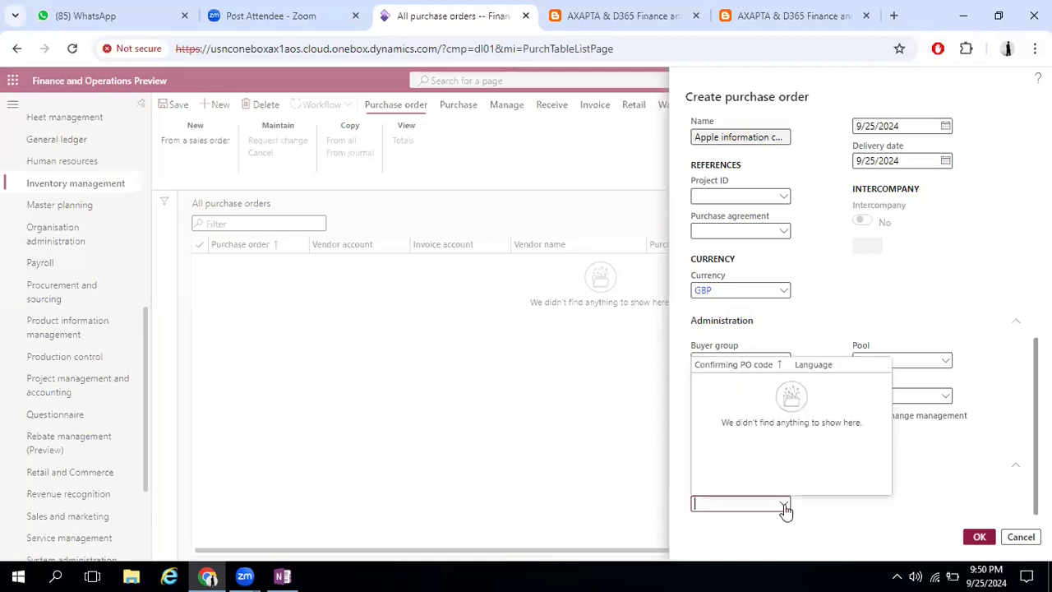
{"action": "left_click", "coordinate": [905, 538]}
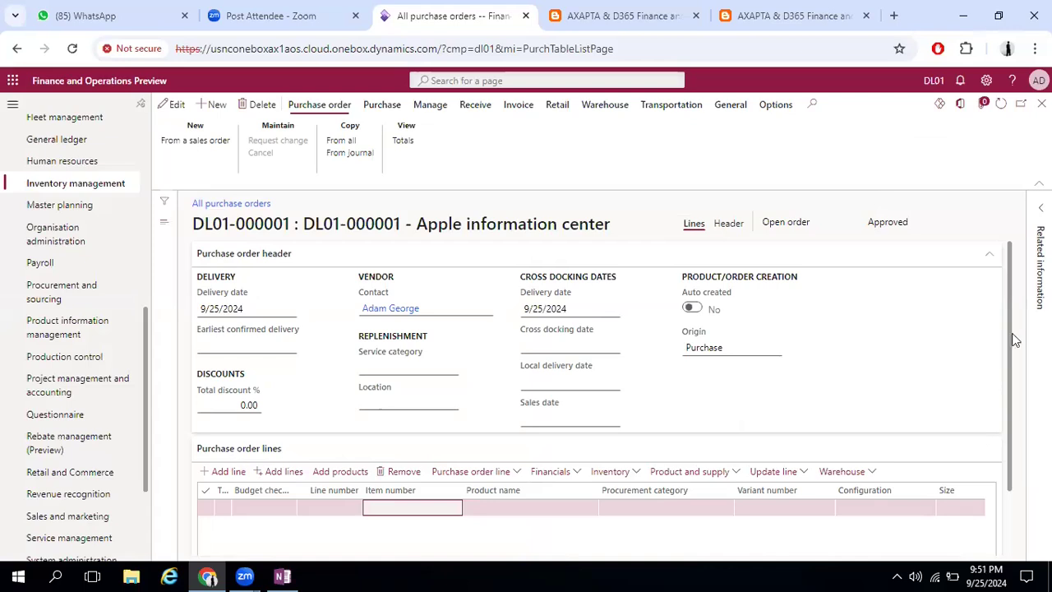
Review the new purchase order's line details and the General and Setup sections of its header
{"action": "left_click", "coordinate": [1006, 514]}
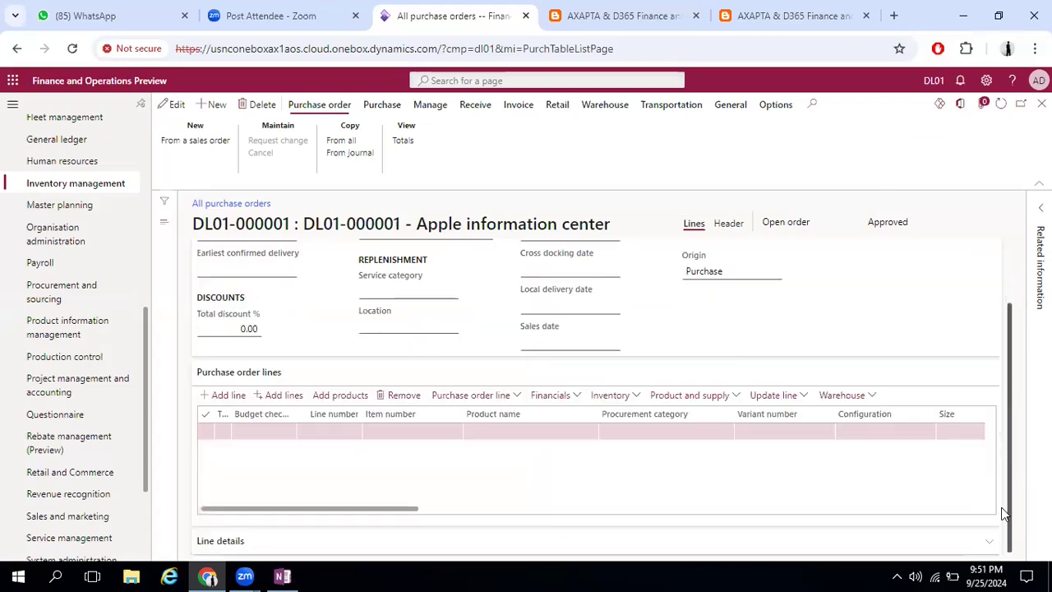
{"action": "left_click", "coordinate": [269, 543]}
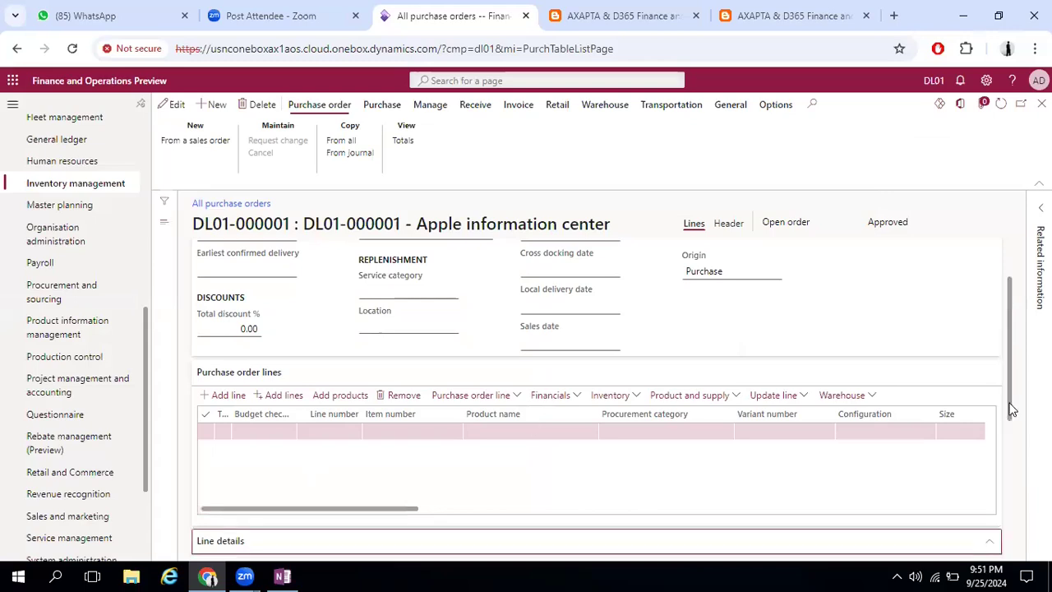
{"action": "left_click", "coordinate": [727, 223]}
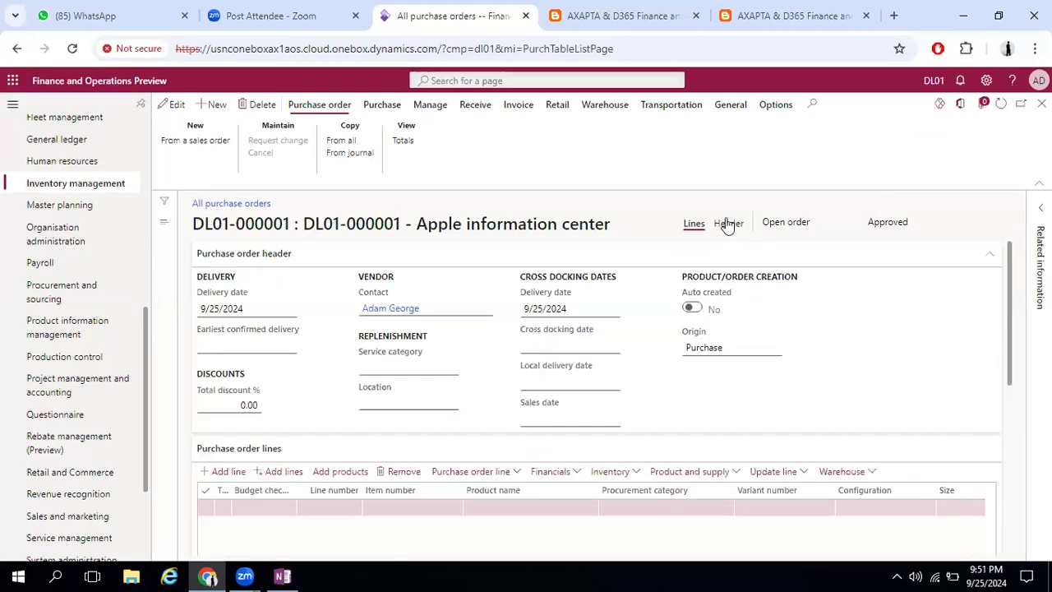
{"action": "left_click", "coordinate": [727, 224]}
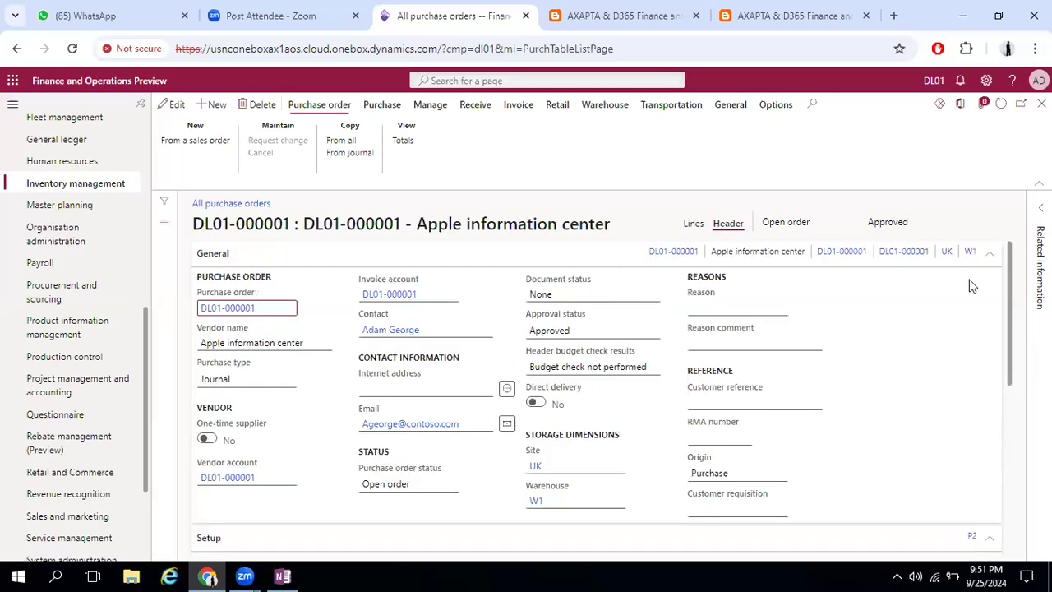
{"action": "scroll", "coordinate": [942, 293], "scroll_direction": "down", "scroll_amount": 3}
{"action": "scroll", "coordinate": [972, 305], "scroll_direction": "up", "scroll_amount": 3}
{"action": "left_click", "coordinate": [990, 253]}
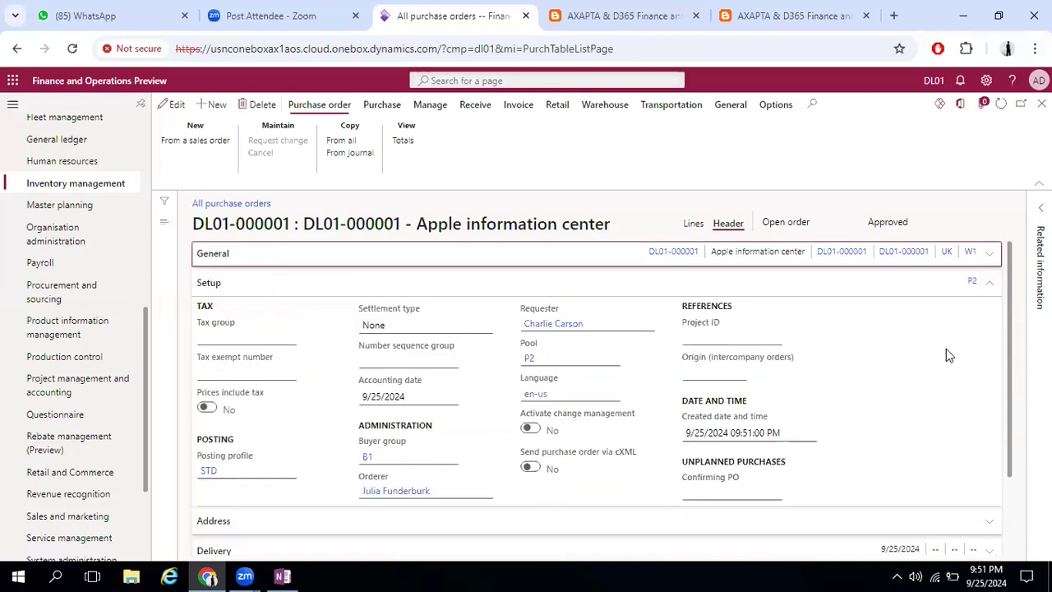
{"action": "left_click", "coordinate": [692, 284]}
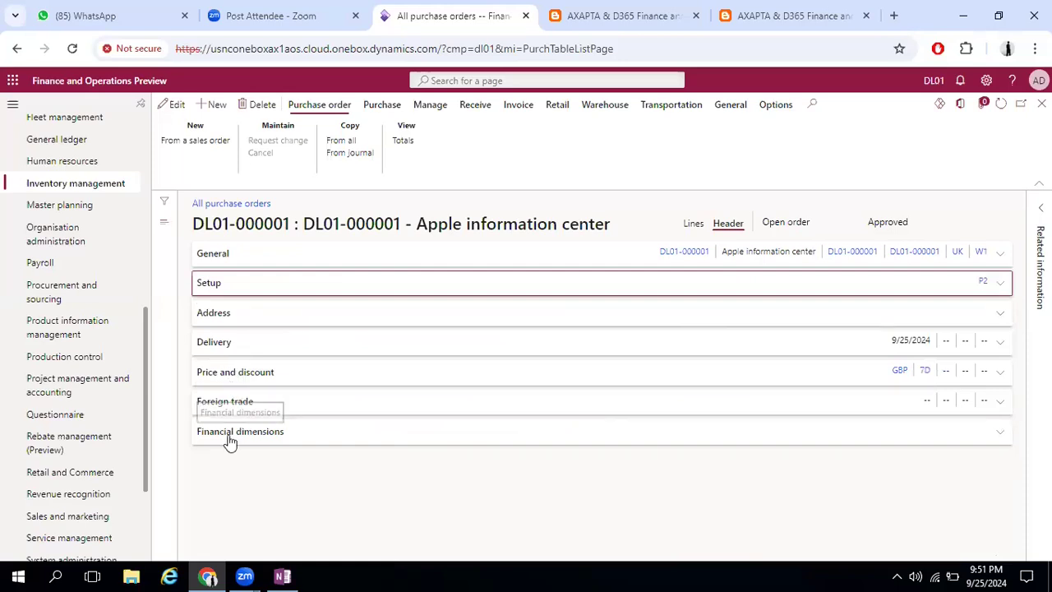
{"action": "left_click", "coordinate": [1001, 256]}
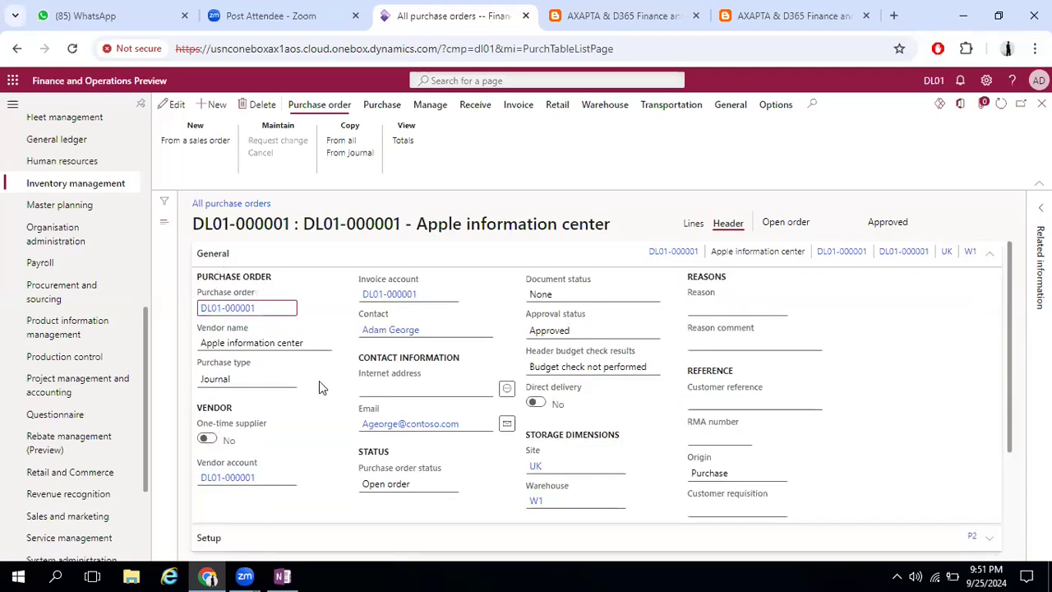
Return to the purchase order lines, make the order editable and choose item MC0678955 (Mobile Charger) on the first line
{"action": "left_click", "coordinate": [694, 224]}
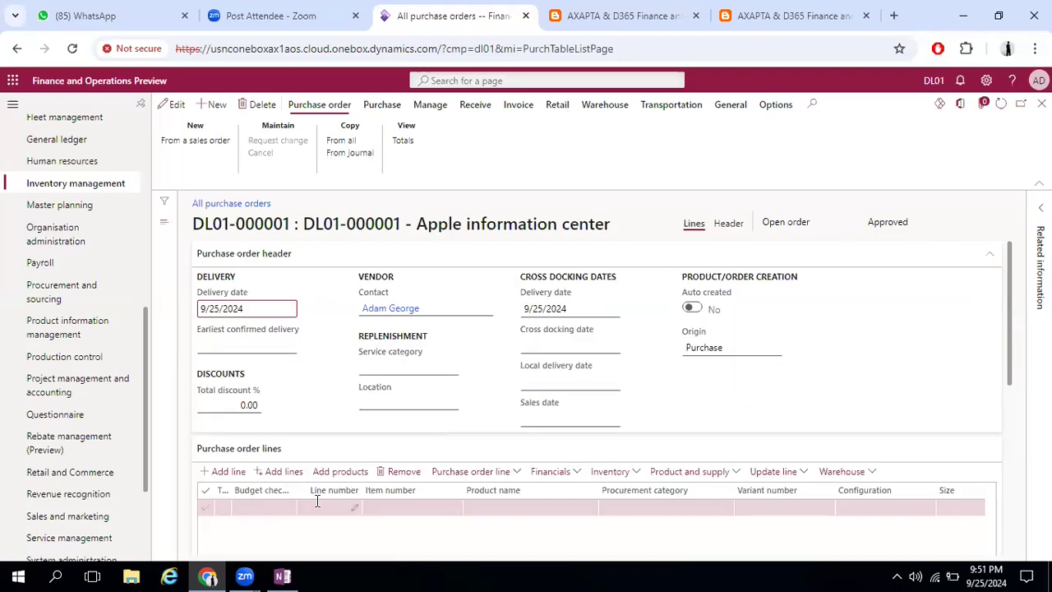
{"action": "left_click", "coordinate": [171, 106]}
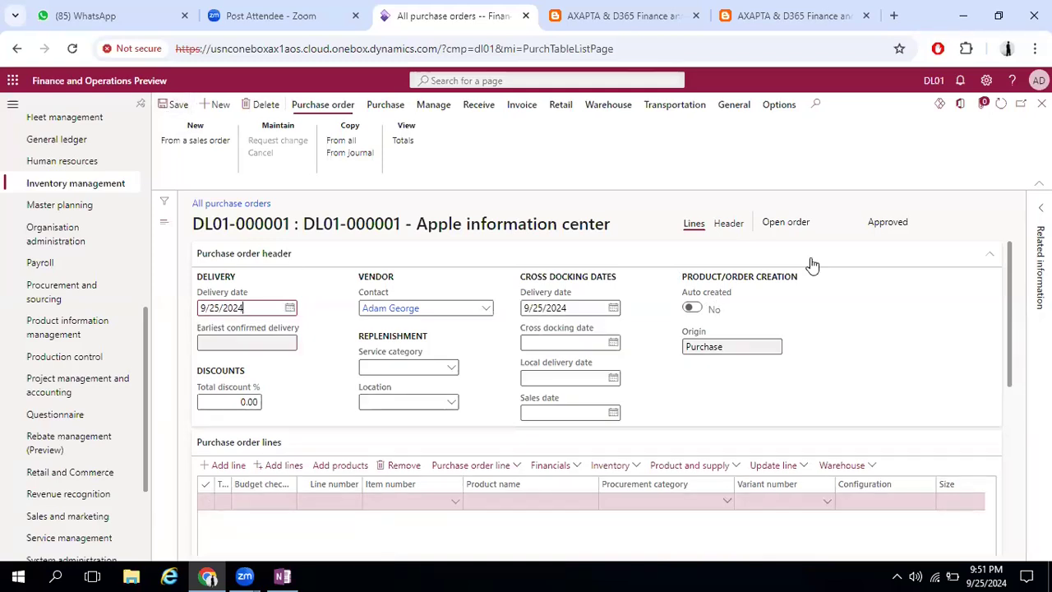
{"action": "double_click", "coordinate": [869, 222]}
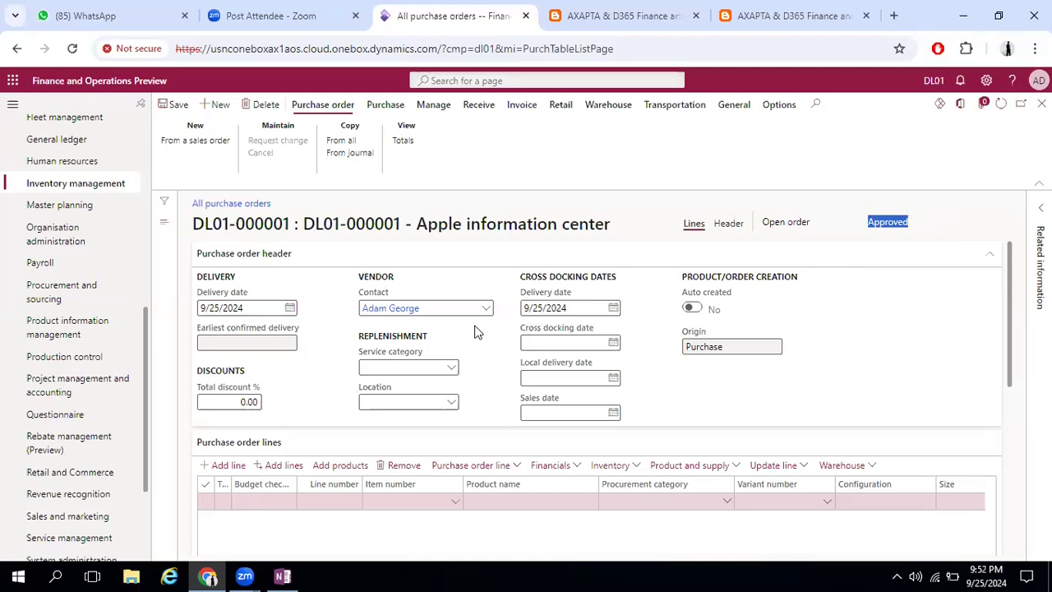
{"action": "scroll", "coordinate": [476, 333], "scroll_direction": "down", "scroll_amount": 1}
{"action": "scroll", "coordinate": [415, 345], "scroll_direction": "down", "scroll_amount": 1}
{"action": "left_click", "coordinate": [454, 349]}
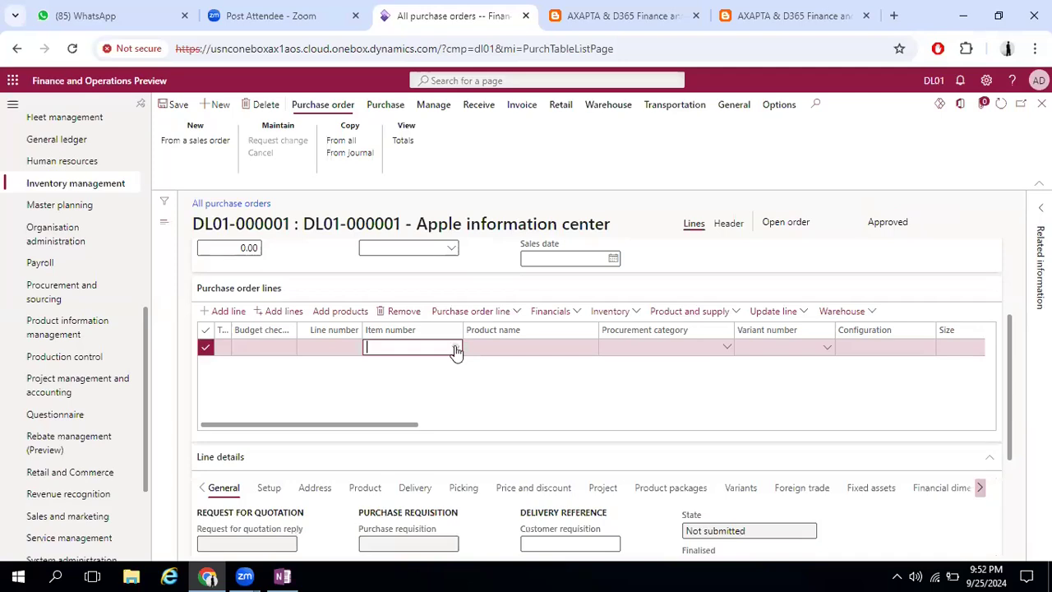
{"action": "left_click", "coordinate": [455, 348]}
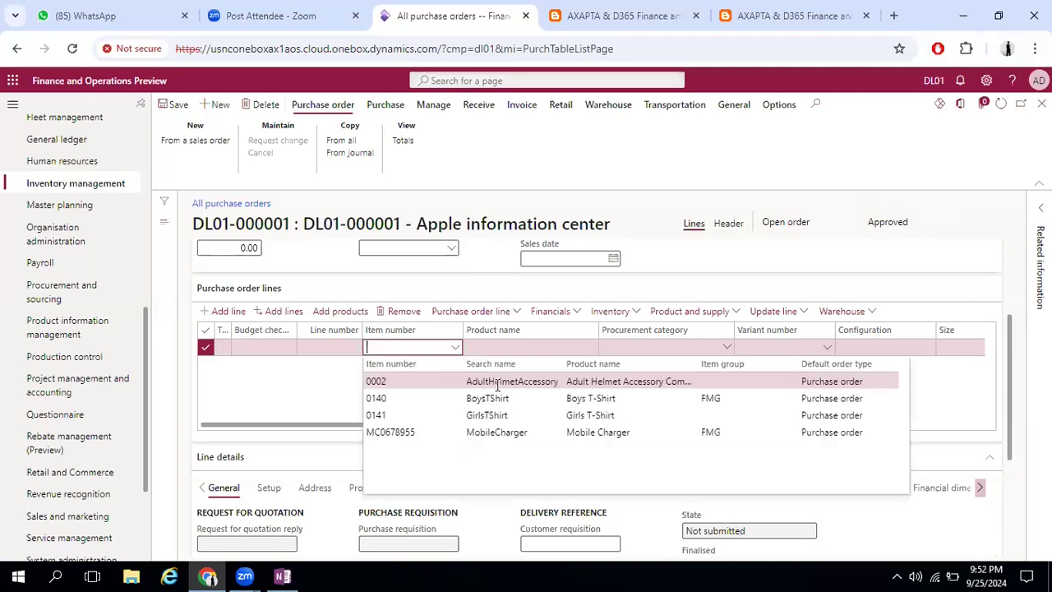
{"action": "left_click", "coordinate": [490, 432]}
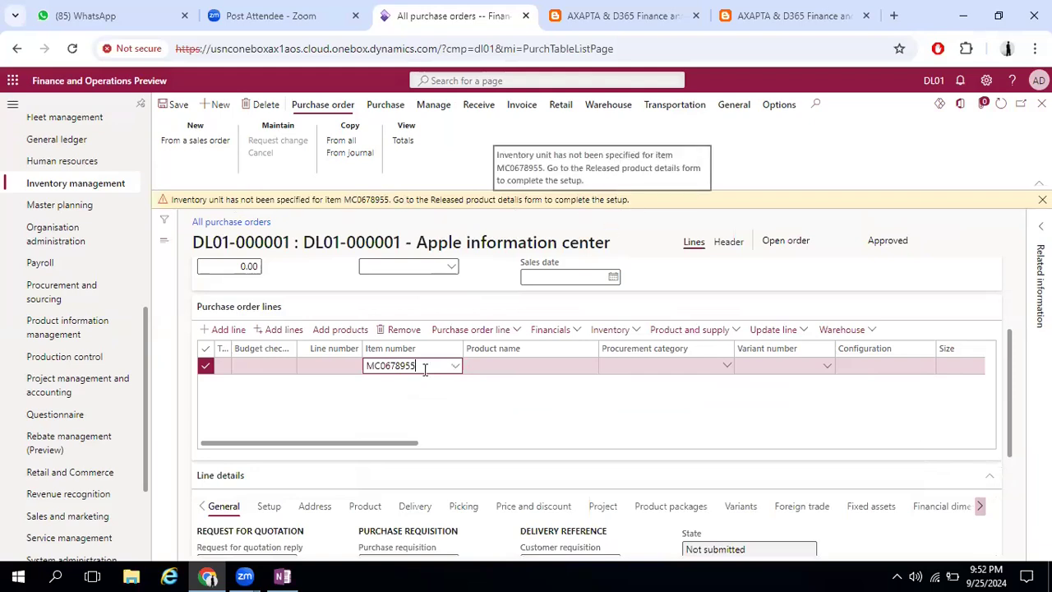
Select the item number on the order line and duplicate the purchase orders page in a new browser tab
{"action": "double_click", "coordinate": [368, 365]}
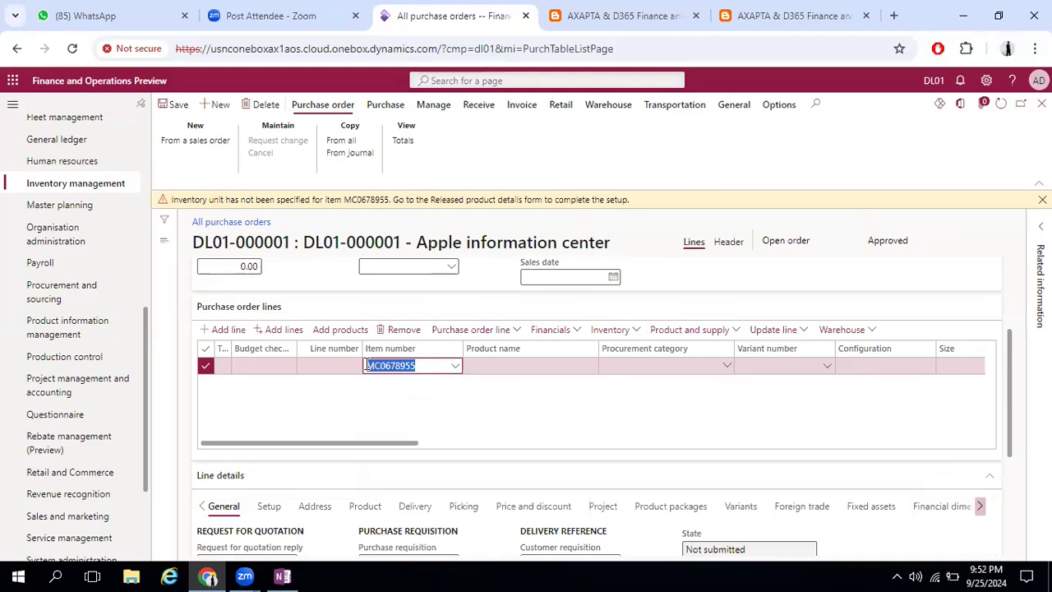
{"action": "right_click", "coordinate": [475, 22]}
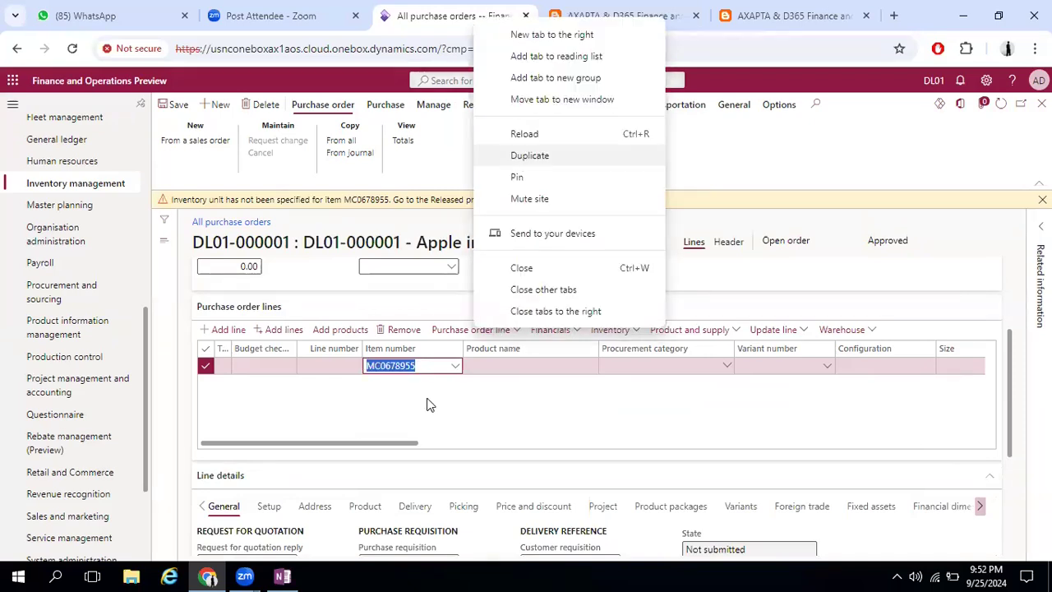
{"action": "key", "text": "Return"}
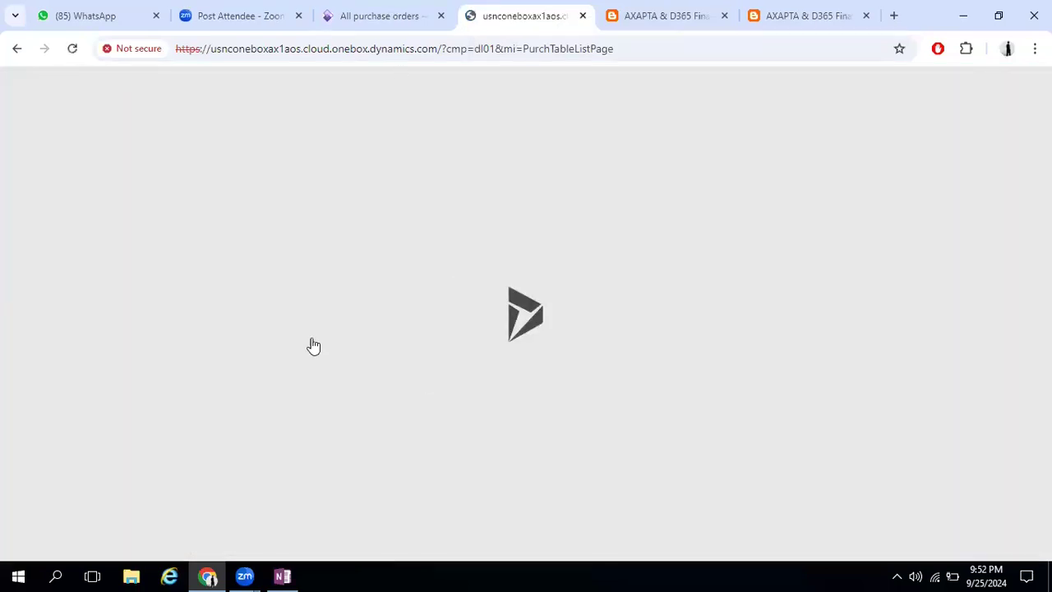
Go back to the original purchase order, look through the line columns and open Insert columns for the lines grid
{"action": "key", "text": "ctrl+shift+Tab"}
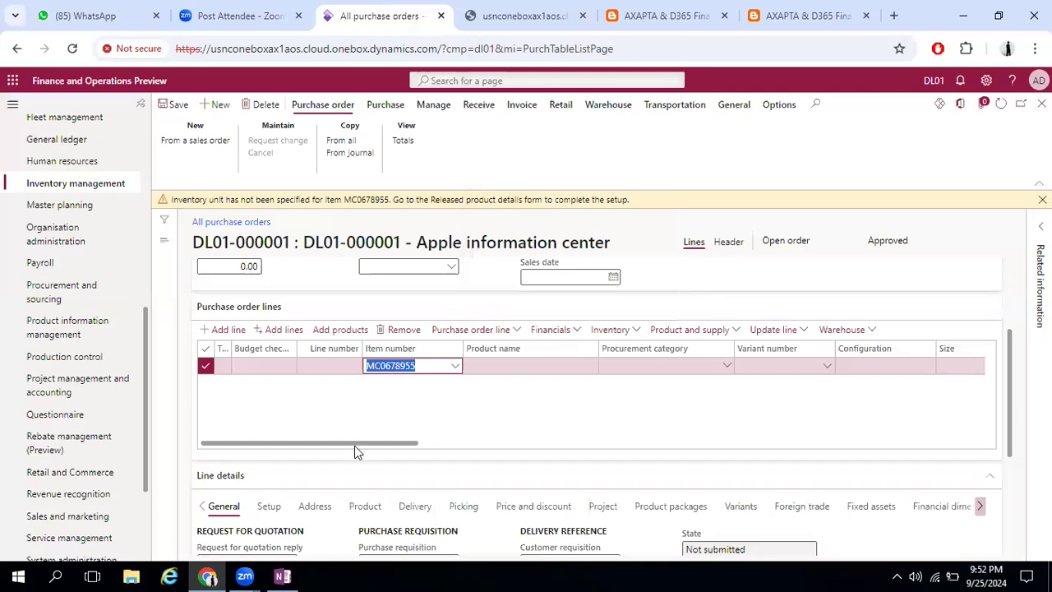
{"action": "left_click", "coordinate": [598, 442]}
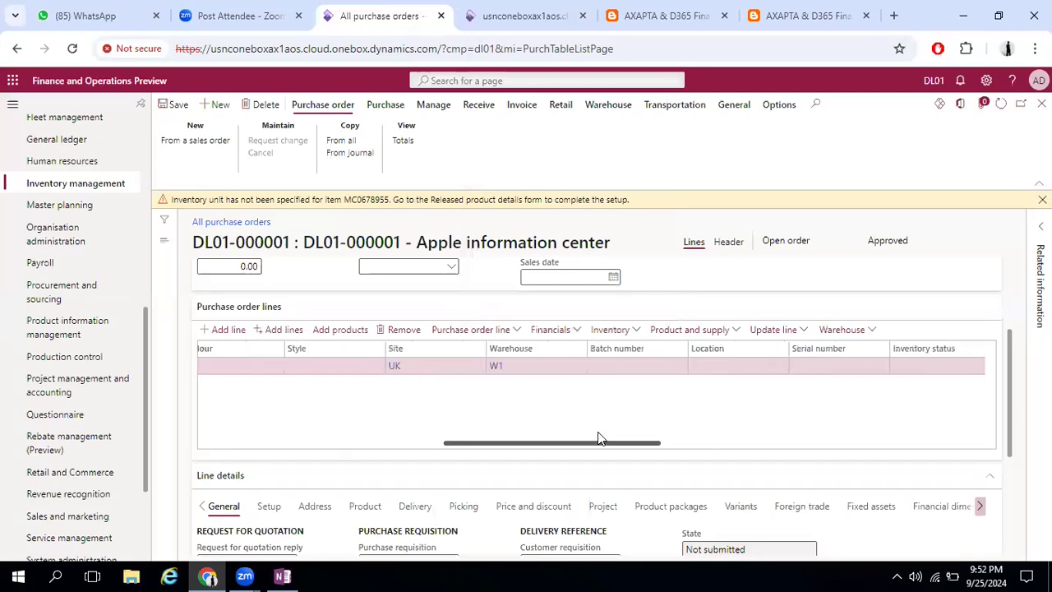
{"action": "left_click", "coordinate": [889, 443]}
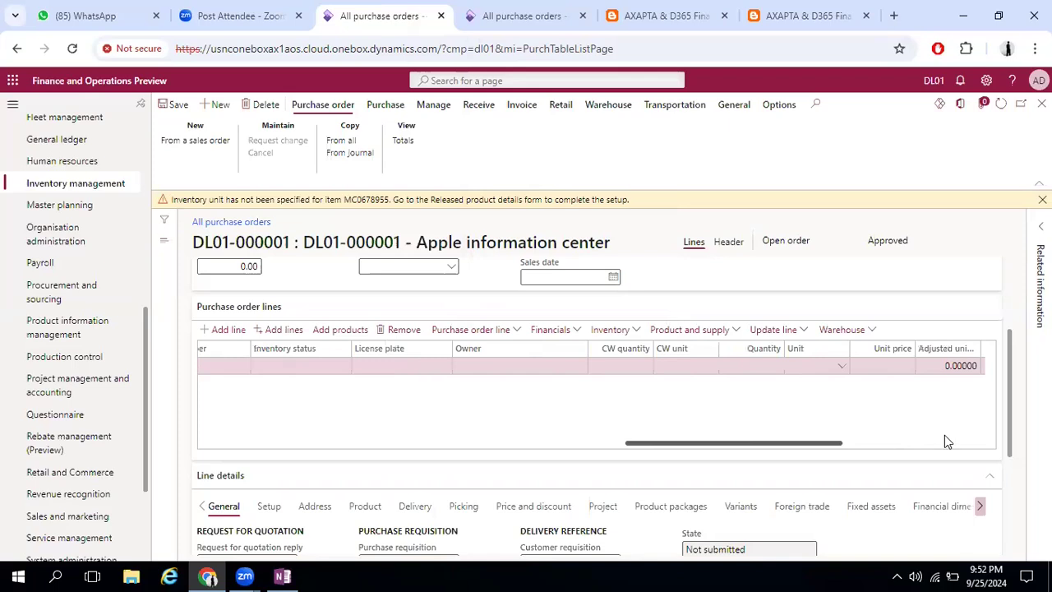
{"action": "left_click", "coordinate": [946, 441]}
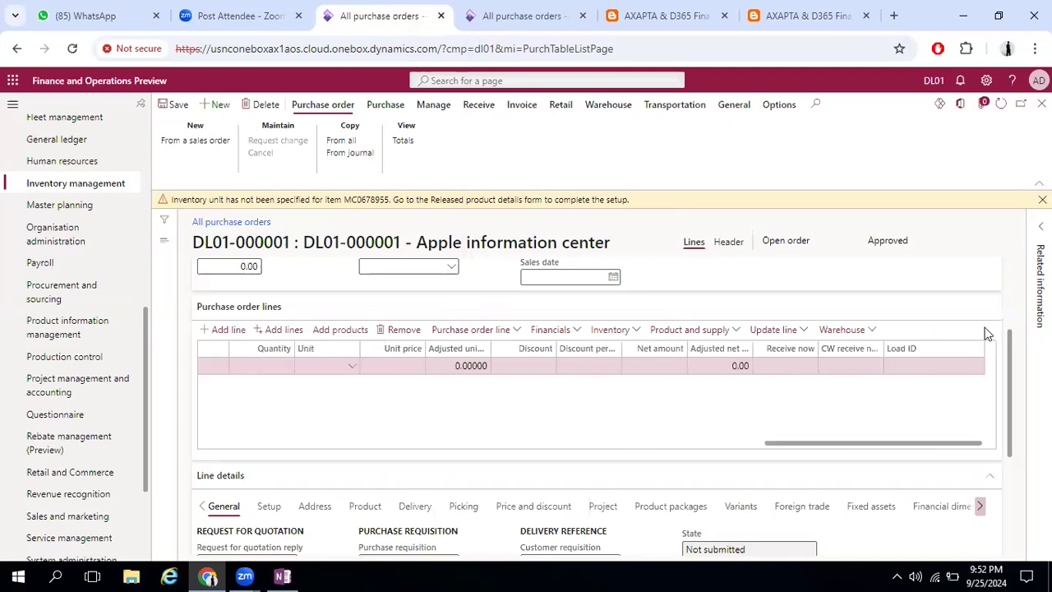
{"action": "right_click", "coordinate": [937, 350]}
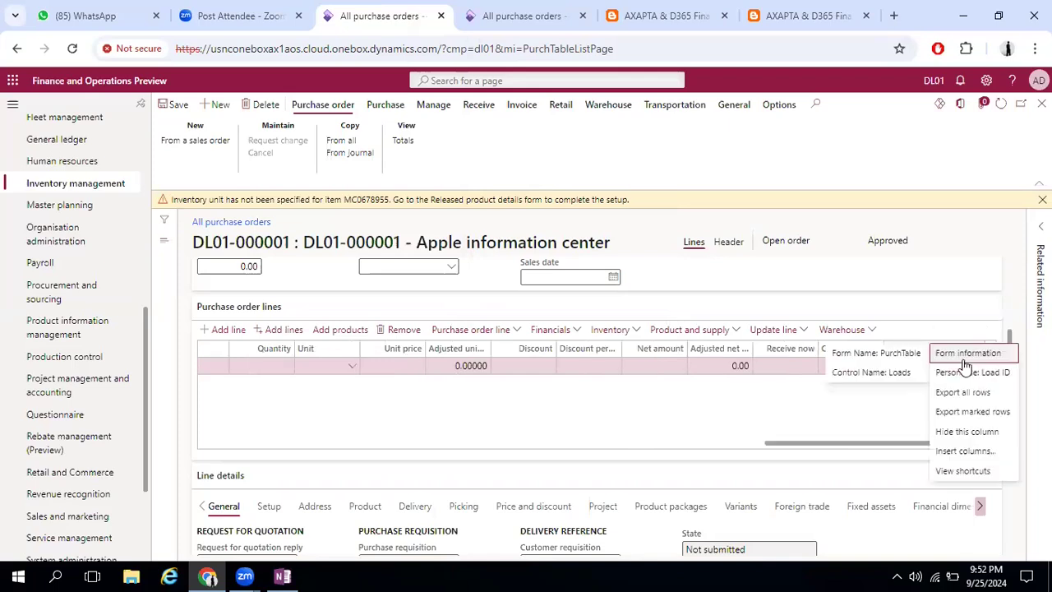
{"action": "left_click", "coordinate": [966, 451]}
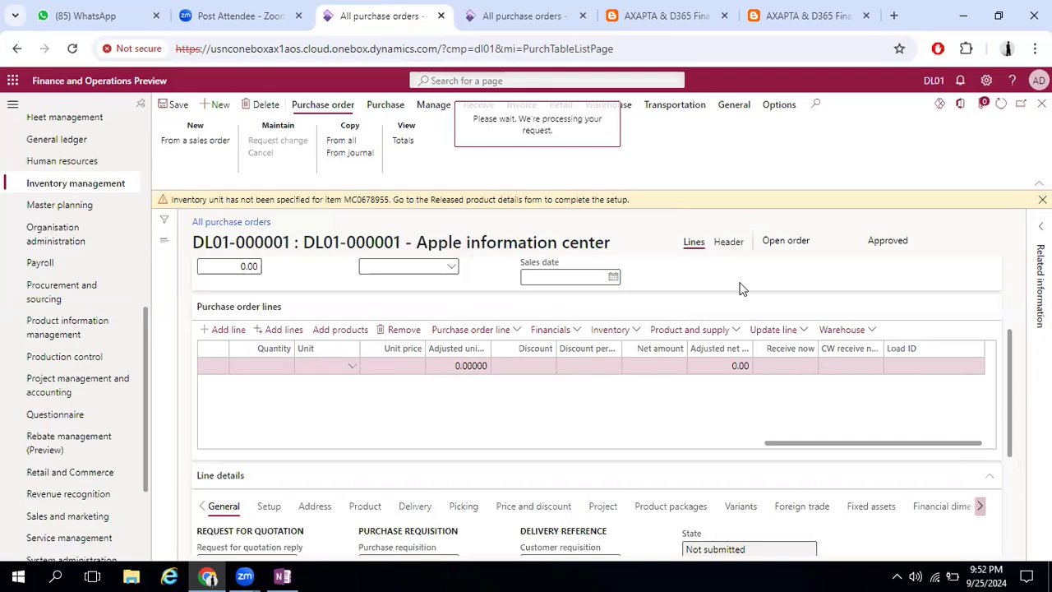
In the duplicated page, go to Released products under Product information management and open the Mobile Charger item MC0678955
{"action": "left_click", "coordinate": [466, 8]}
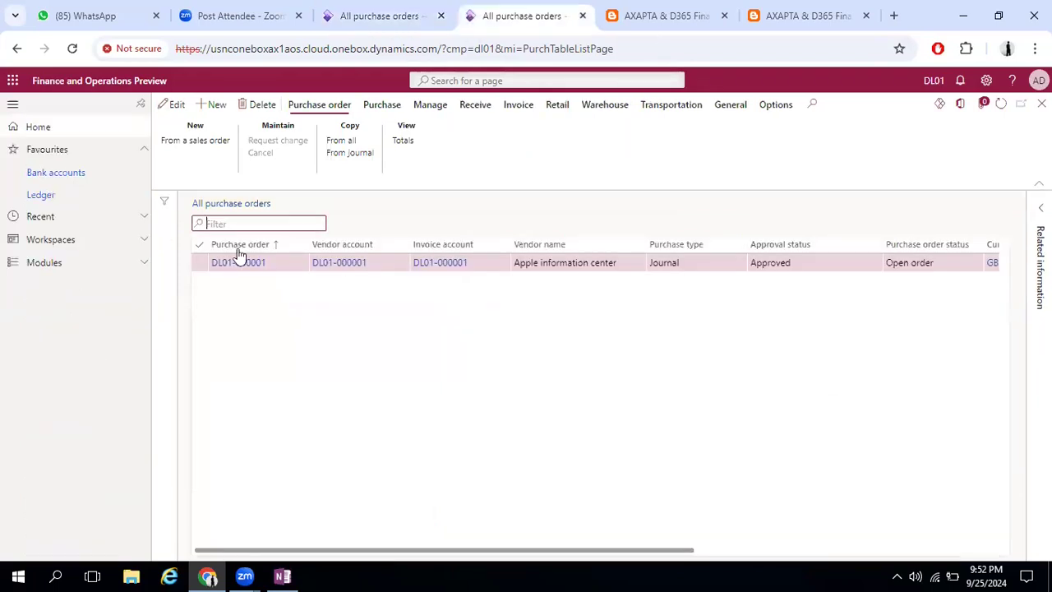
{"action": "left_click", "coordinate": [88, 262]}
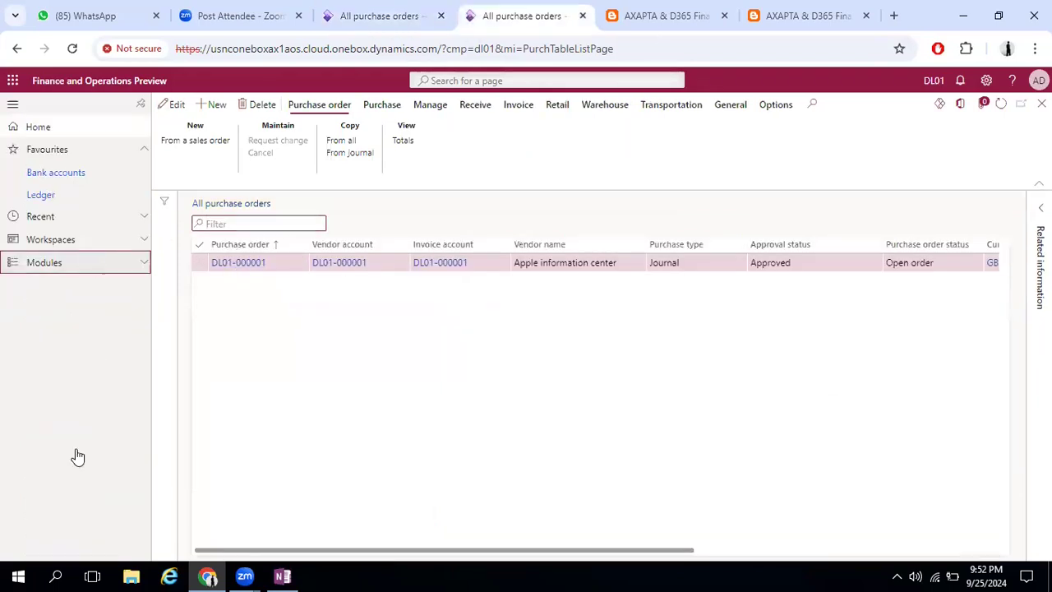
{"action": "scroll", "coordinate": [93, 475], "scroll_direction": "down", "scroll_amount": 5}
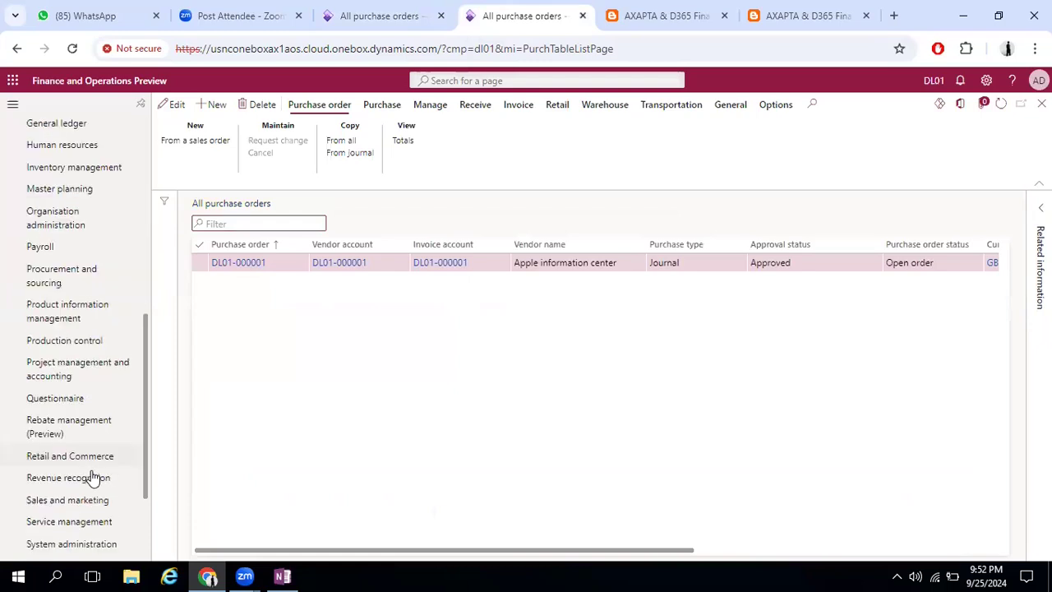
{"action": "scroll", "coordinate": [93, 475], "scroll_direction": "down", "scroll_amount": 3}
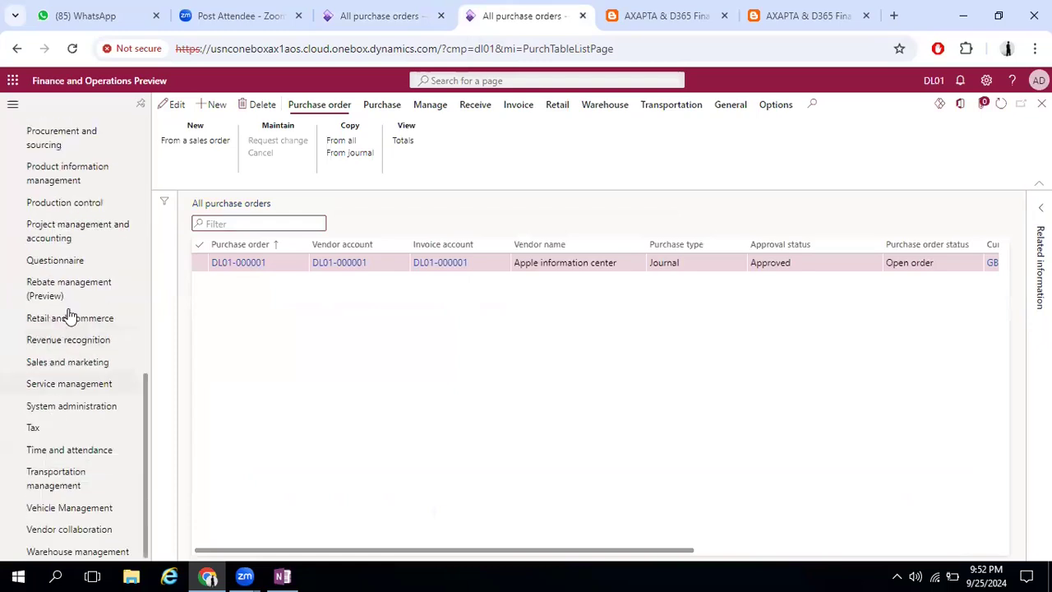
{"action": "left_click", "coordinate": [66, 176]}
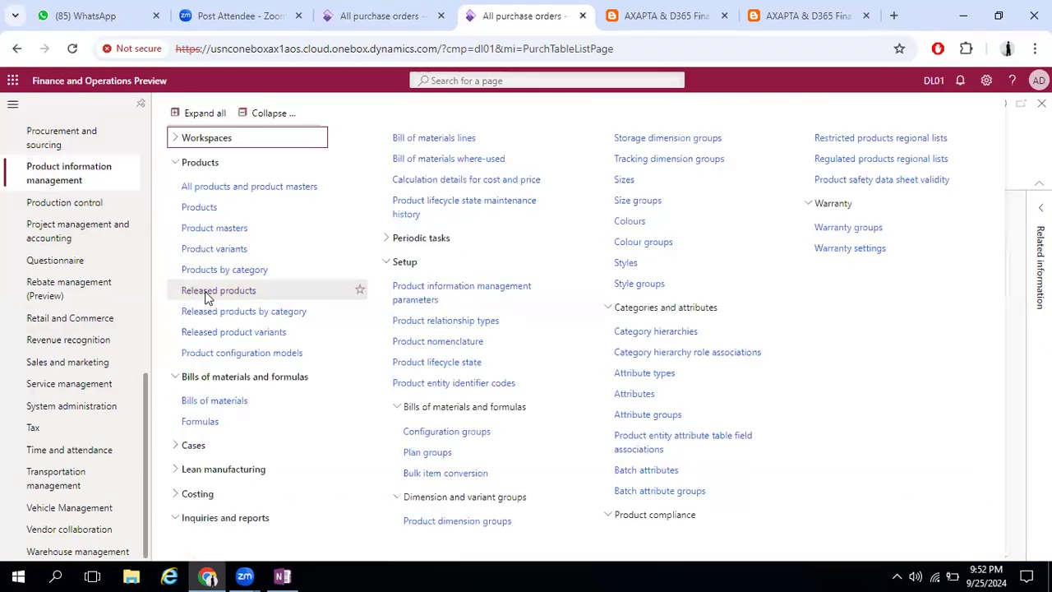
{"action": "left_click", "coordinate": [206, 292]}
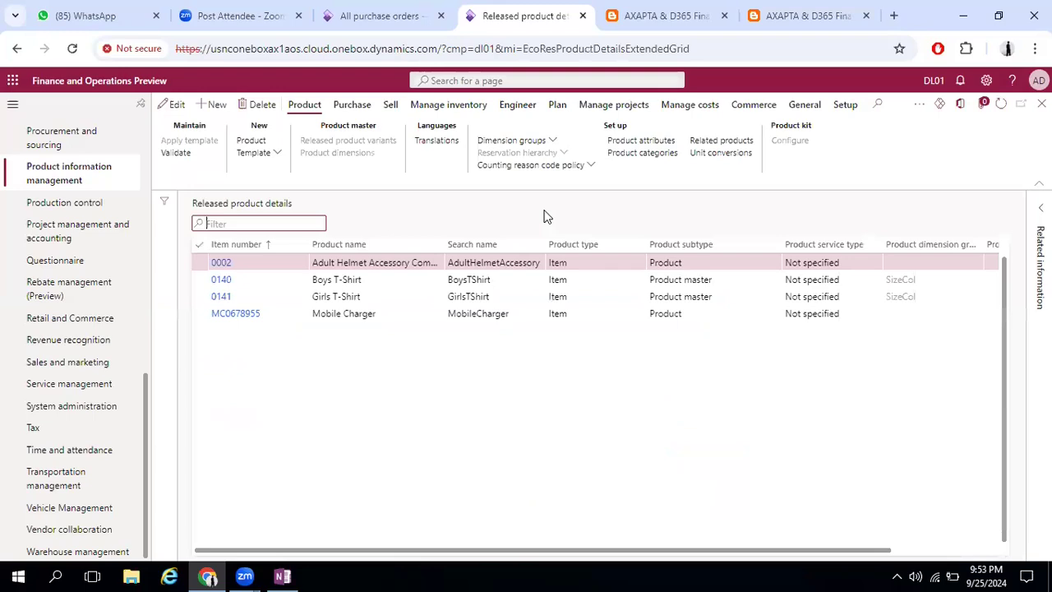
{"action": "left_click", "coordinate": [236, 319]}
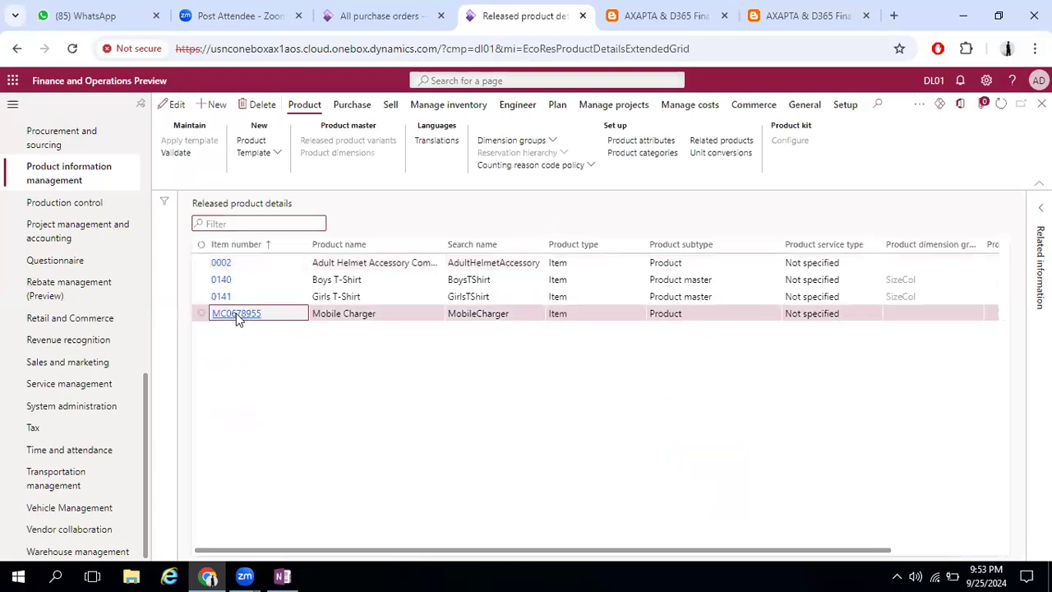
{"action": "left_click", "coordinate": [387, 16]}
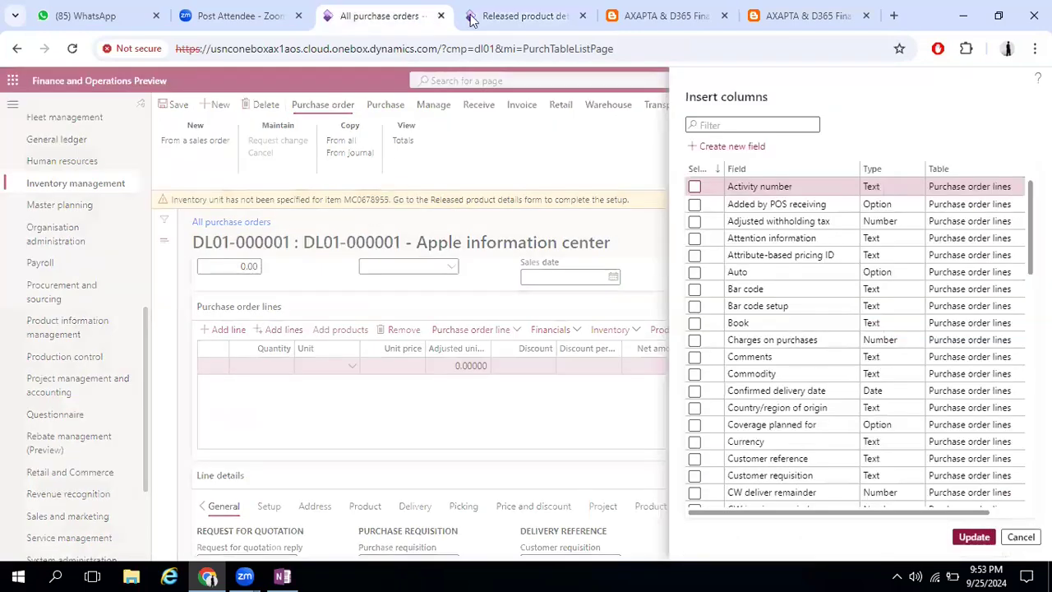
{"action": "key", "text": "ctrl+Tab"}
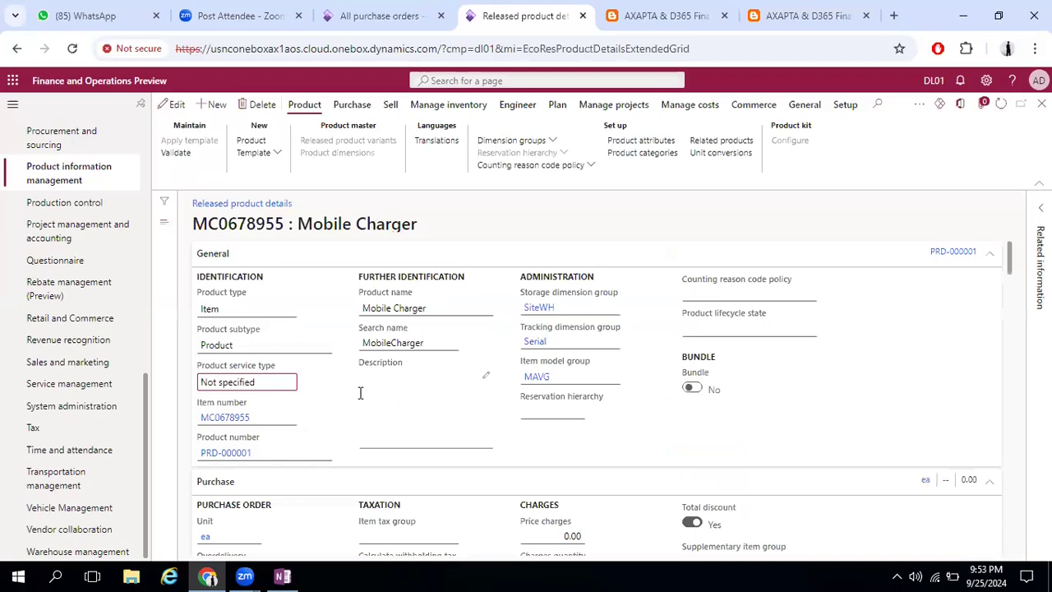
Make the Mobile Charger product editable and set its inventory unit to pcs in the Manage inventory section
{"action": "scroll", "coordinate": [360, 392], "scroll_direction": "down", "scroll_amount": 6}
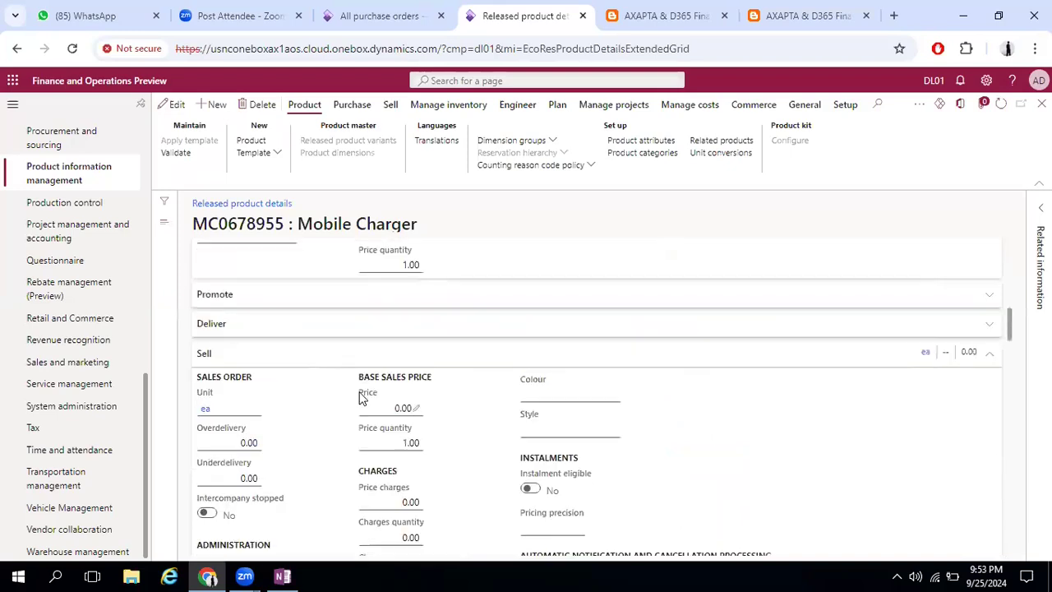
{"action": "scroll", "coordinate": [362, 399], "scroll_direction": "down", "scroll_amount": 4}
{"action": "scroll", "coordinate": [360, 398], "scroll_direction": "down", "scroll_amount": 5}
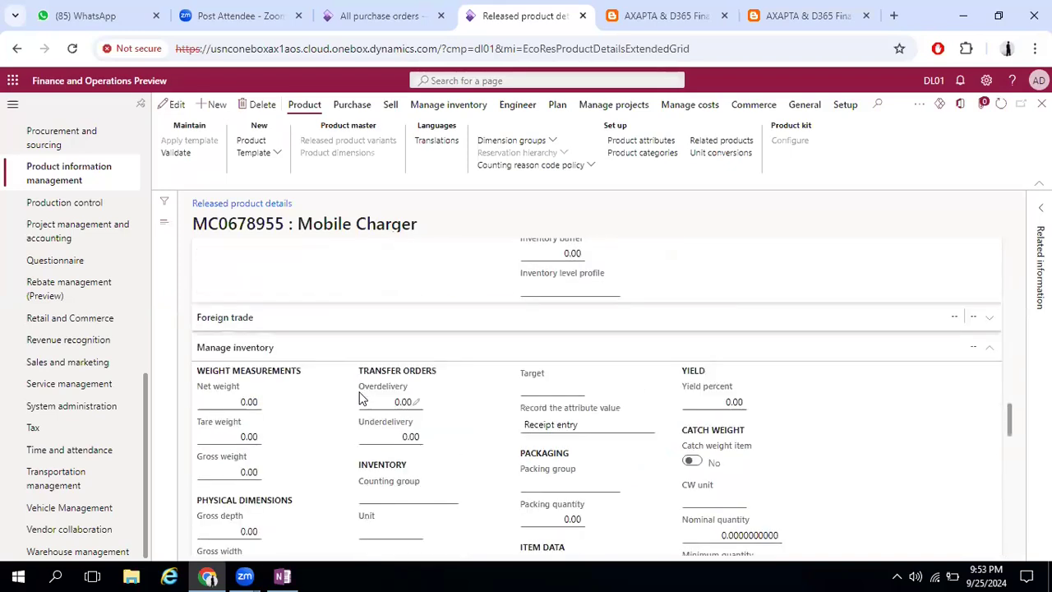
{"action": "scroll", "coordinate": [295, 375], "scroll_direction": "down", "scroll_amount": 1}
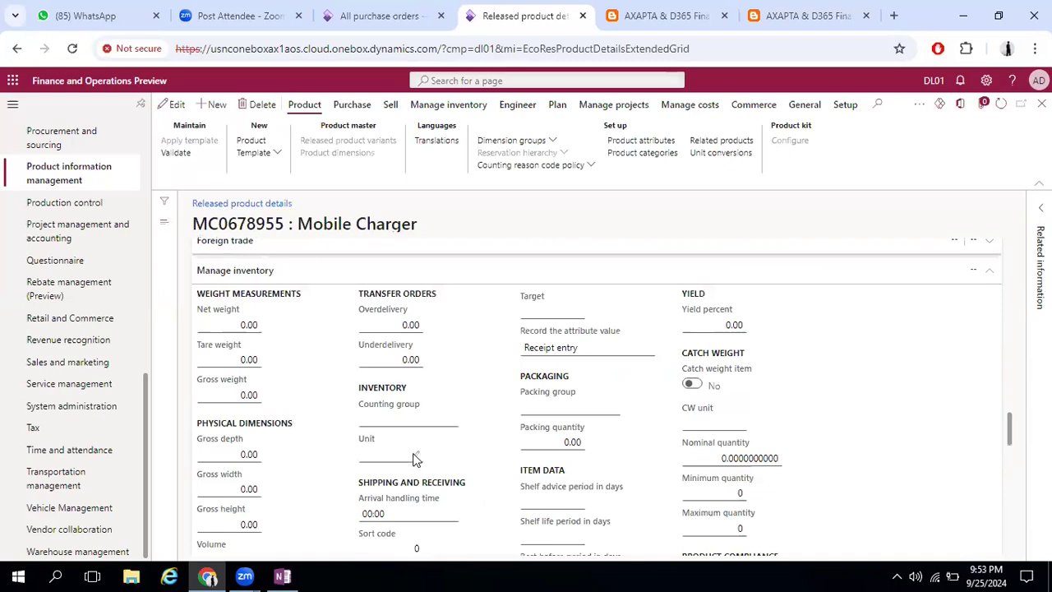
{"action": "left_click", "coordinate": [173, 105]}
{"action": "left_click", "coordinate": [415, 400]}
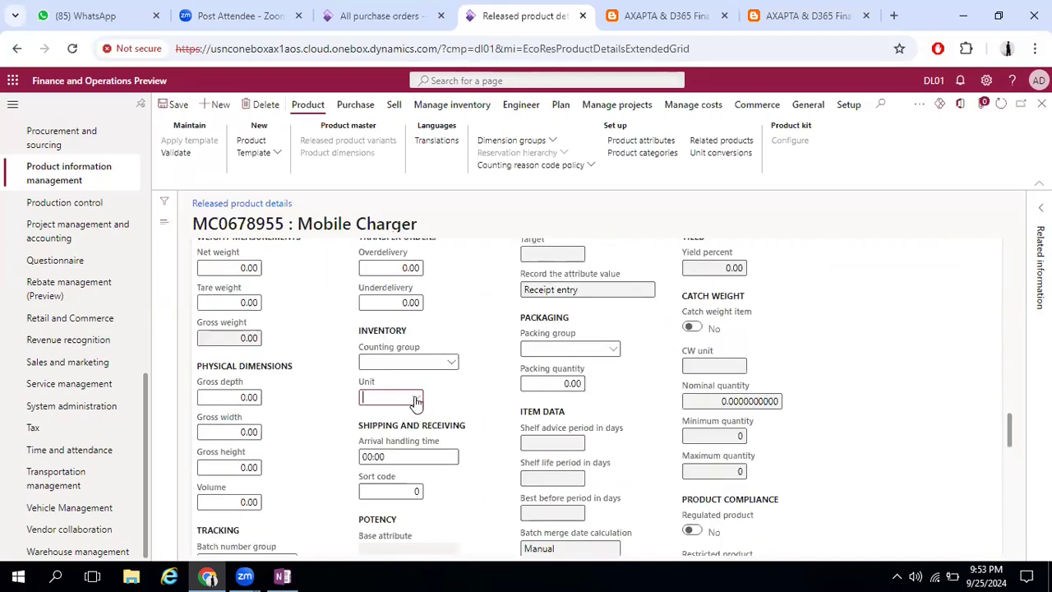
{"action": "left_click", "coordinate": [415, 400]}
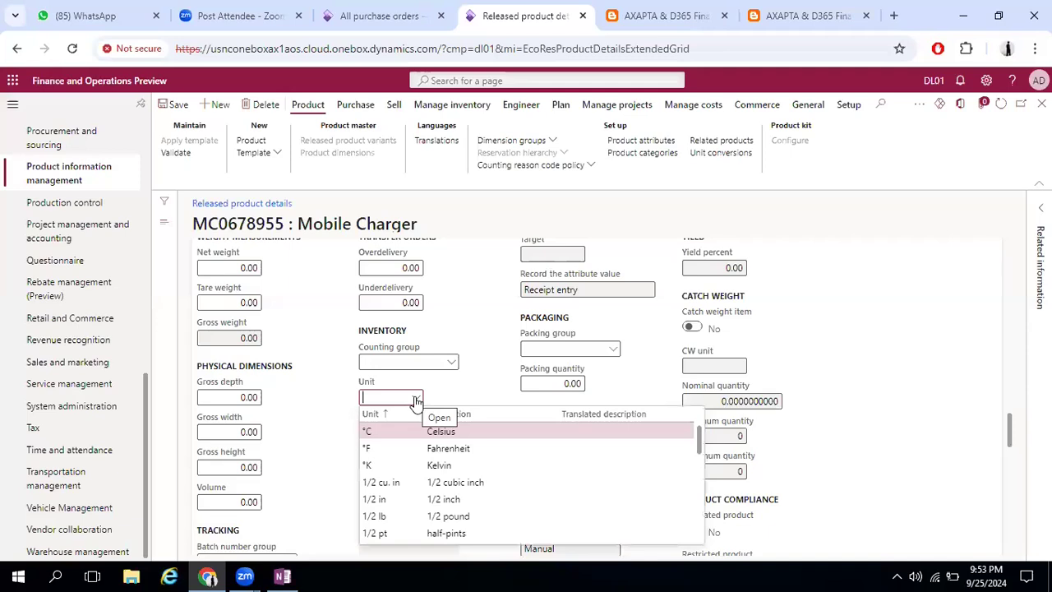
{"action": "type", "text": "pcs"}
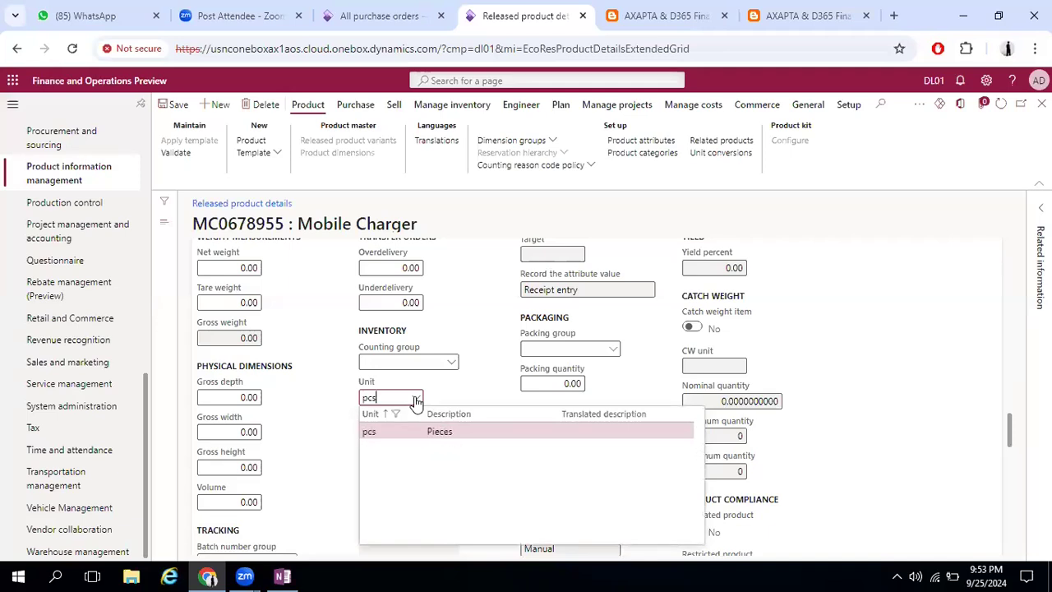
{"action": "left_click", "coordinate": [415, 399]}
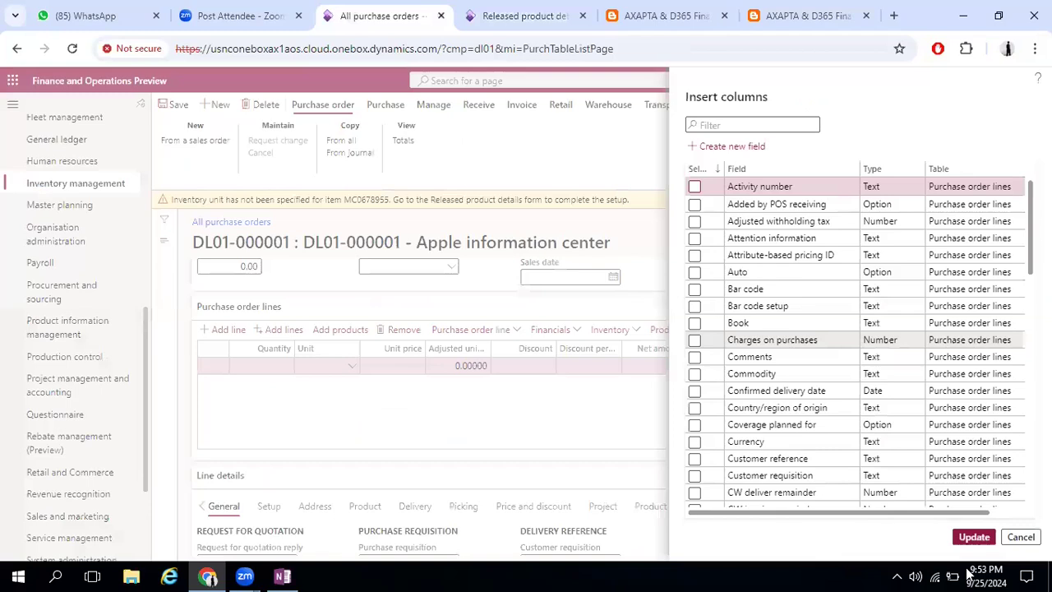
Return to the purchase order, dismiss the Insert columns pane and re-enter item number MC0678955 on the order line
{"action": "left_click", "coordinate": [411, 261]}
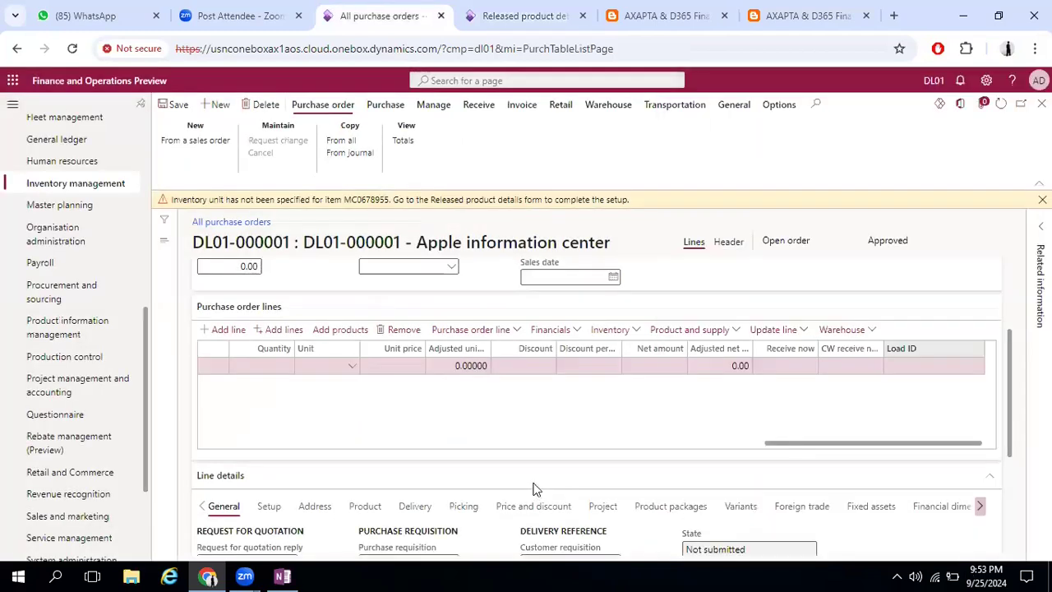
{"action": "left_click_drag", "start_coordinate": [795, 443], "coordinate": [82, 441]}
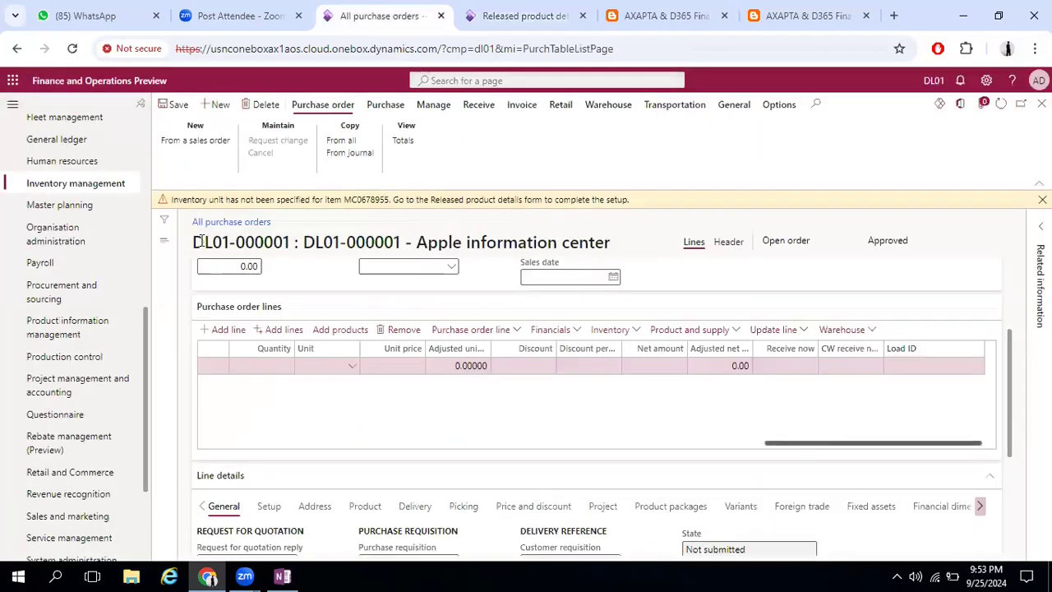
{"action": "left_click", "coordinate": [175, 105]}
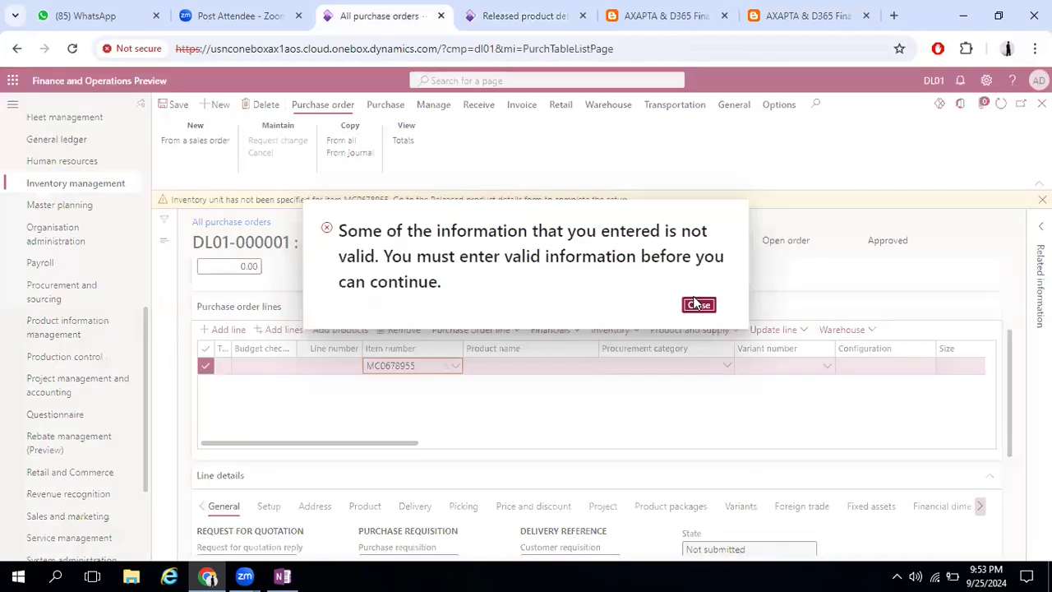
{"action": "key", "text": "Escape"}
{"action": "key", "text": "ctrl+c"}
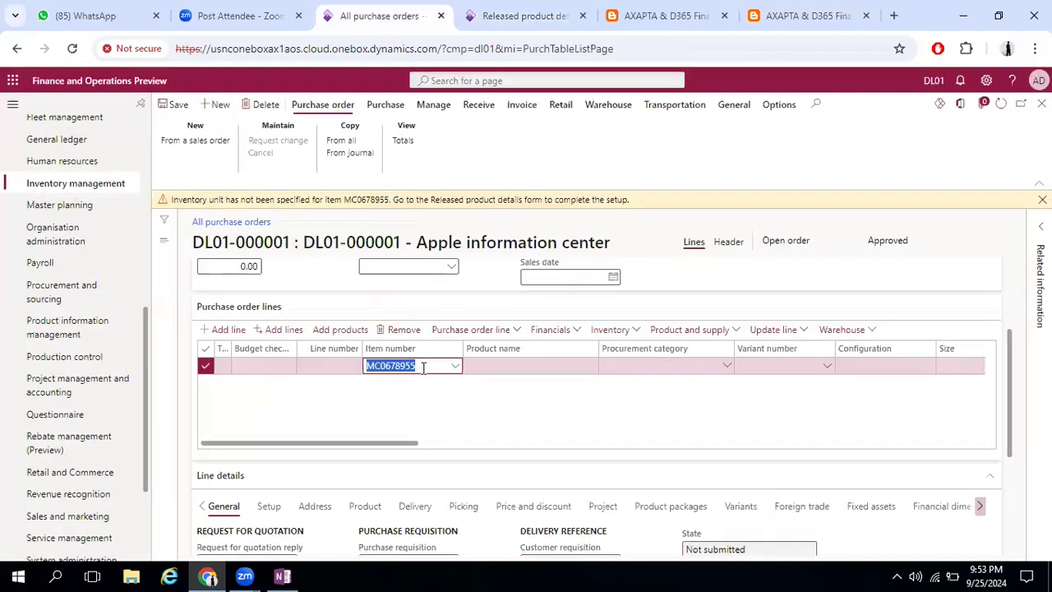
{"action": "key", "text": "BackSpace"}
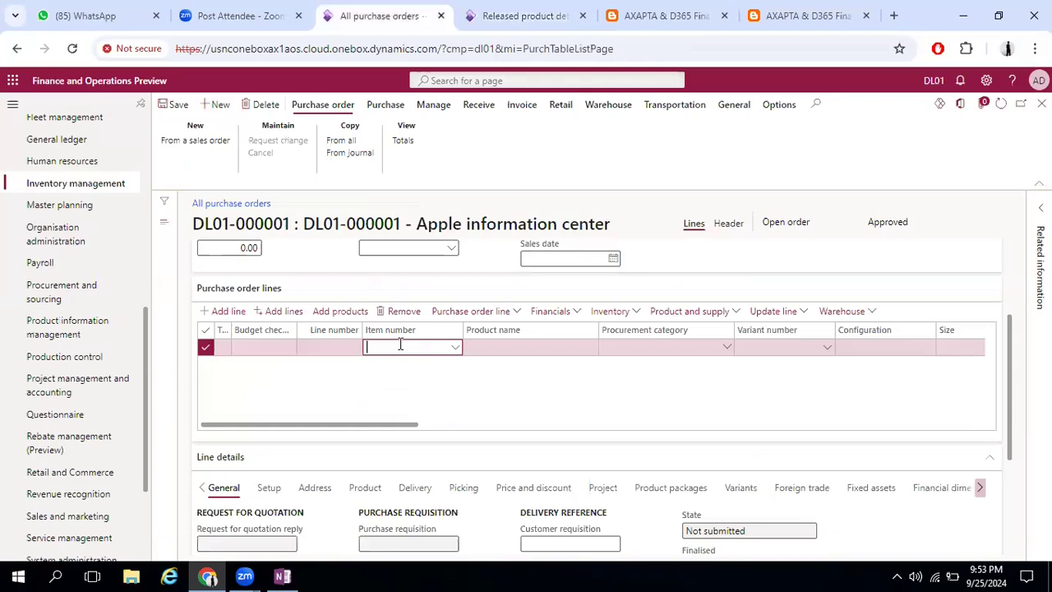
{"action": "key", "text": "ctrl+v"}
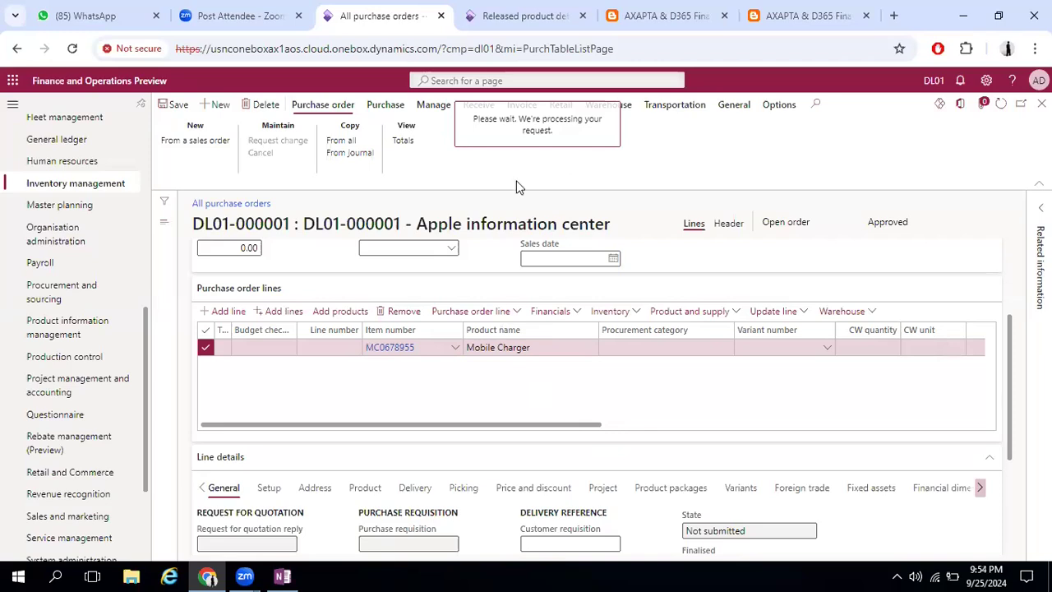
Set the Mobile Charger line's quantity to 100 and unit price to 250, check the line details and save the order
{"action": "left_click_drag", "start_coordinate": [552, 426], "coordinate": [779, 426]}
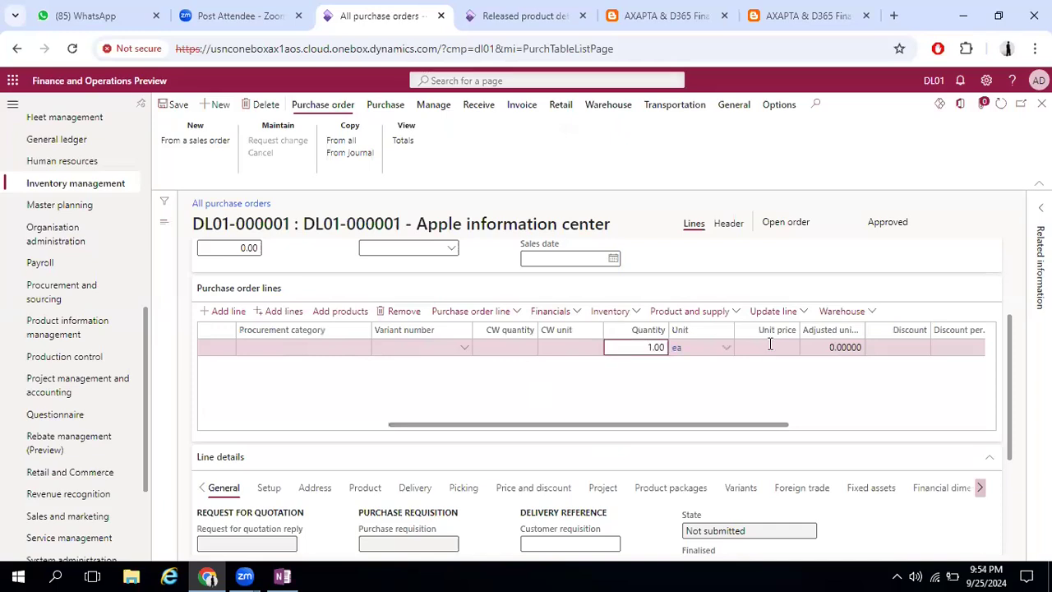
{"action": "type", "text": "00"}
{"action": "key", "text": "Tab"}
{"action": "left_click", "coordinate": [770, 346]}
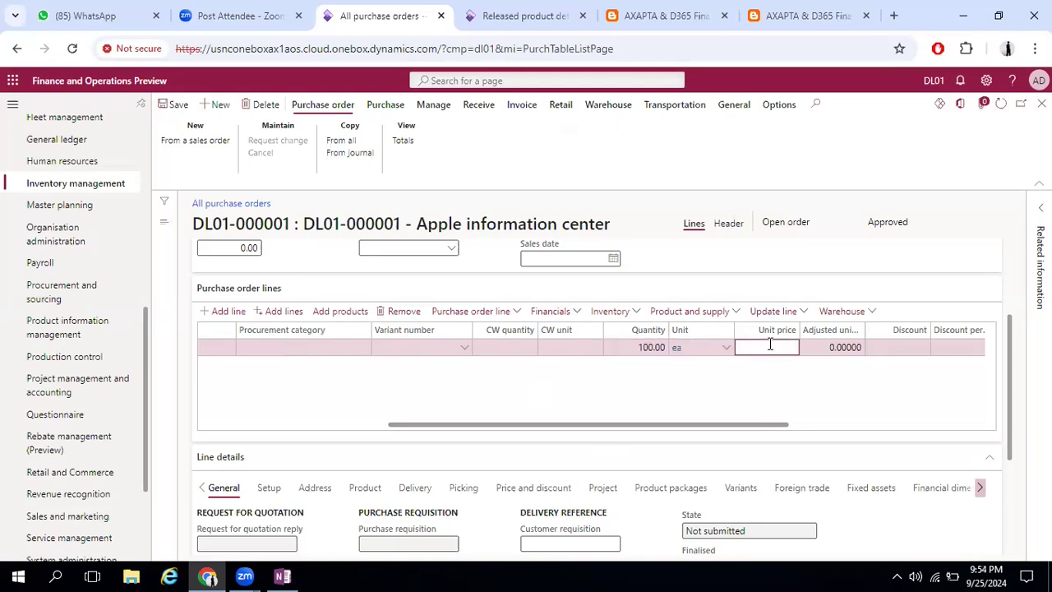
{"action": "type", "text": "150"}
{"action": "key", "text": "Tab"}
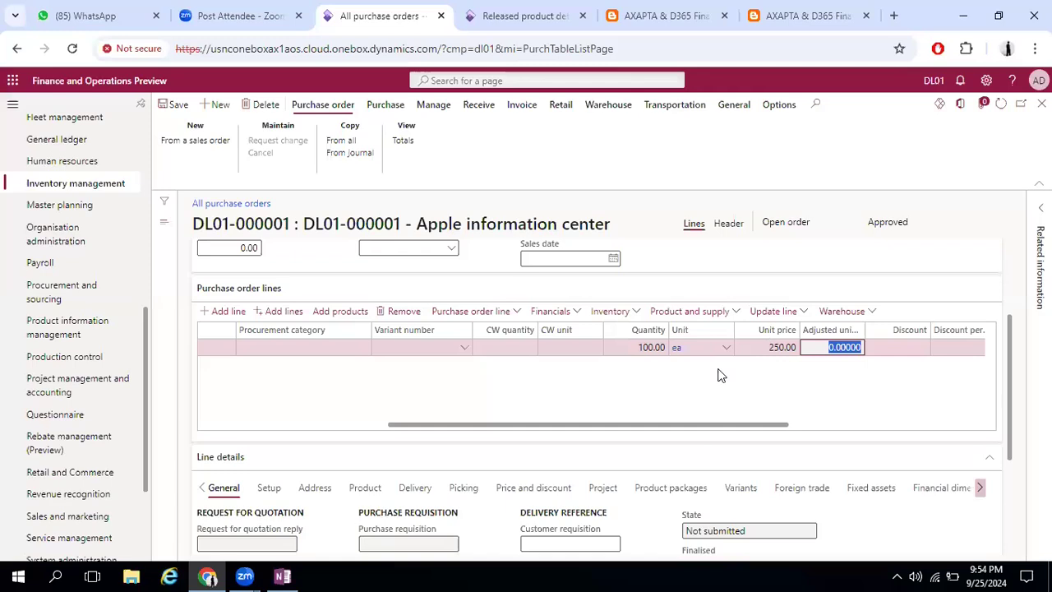
{"action": "key", "text": "Tab"}
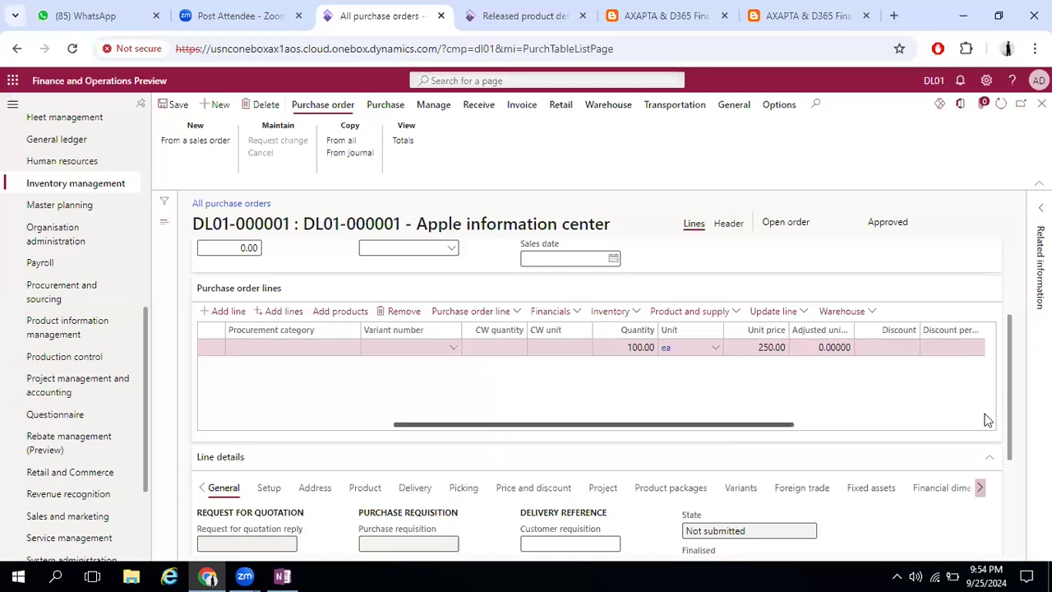
{"action": "left_click", "coordinate": [989, 420]}
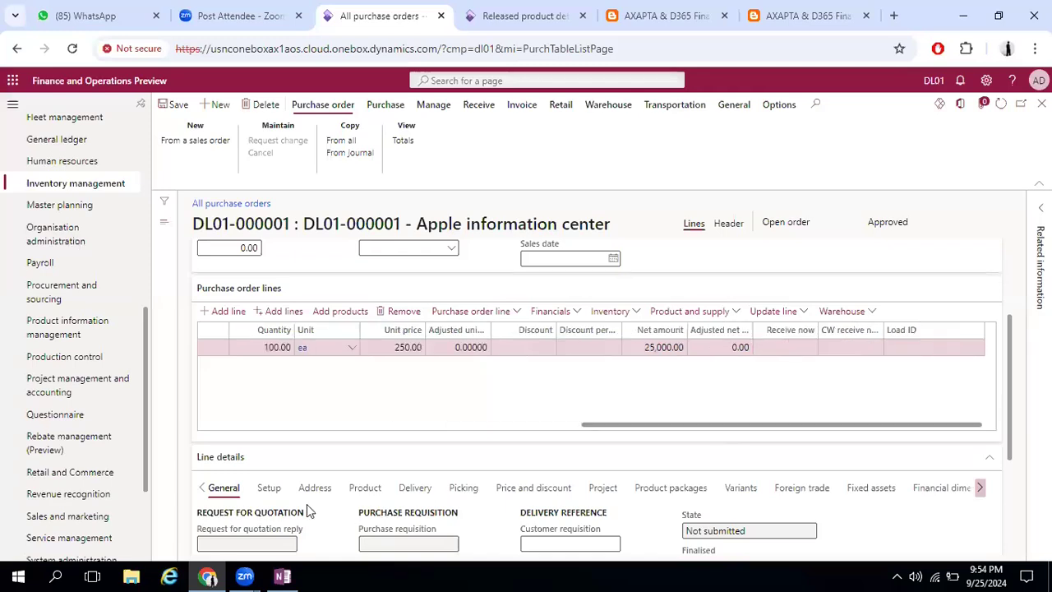
{"action": "scroll", "coordinate": [1003, 317], "scroll_direction": "down", "scroll_amount": 3}
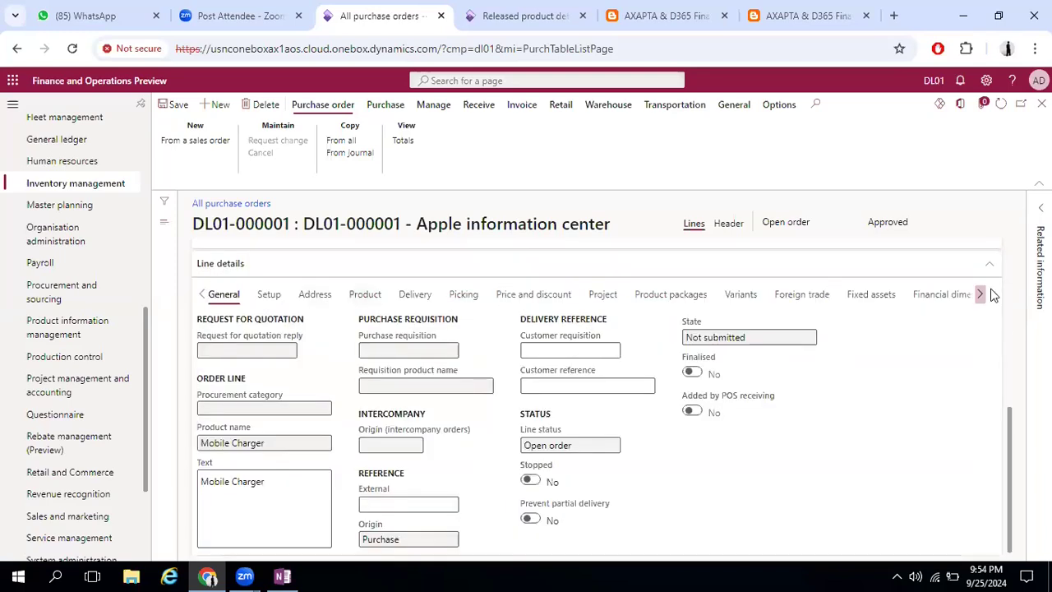
{"action": "scroll", "coordinate": [945, 263], "scroll_direction": "up", "scroll_amount": 6}
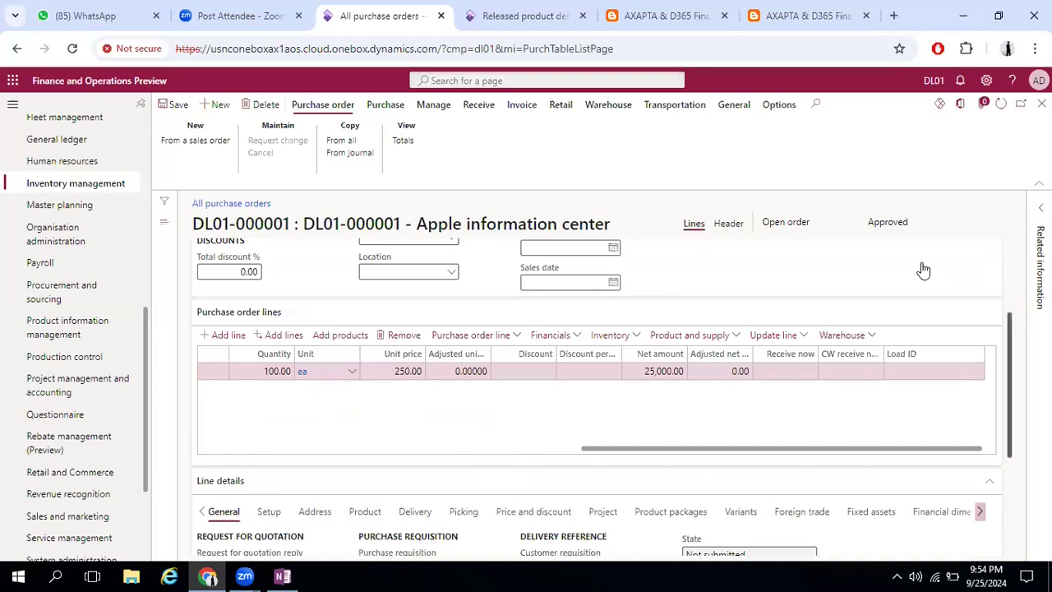
{"action": "left_click", "coordinate": [179, 115]}
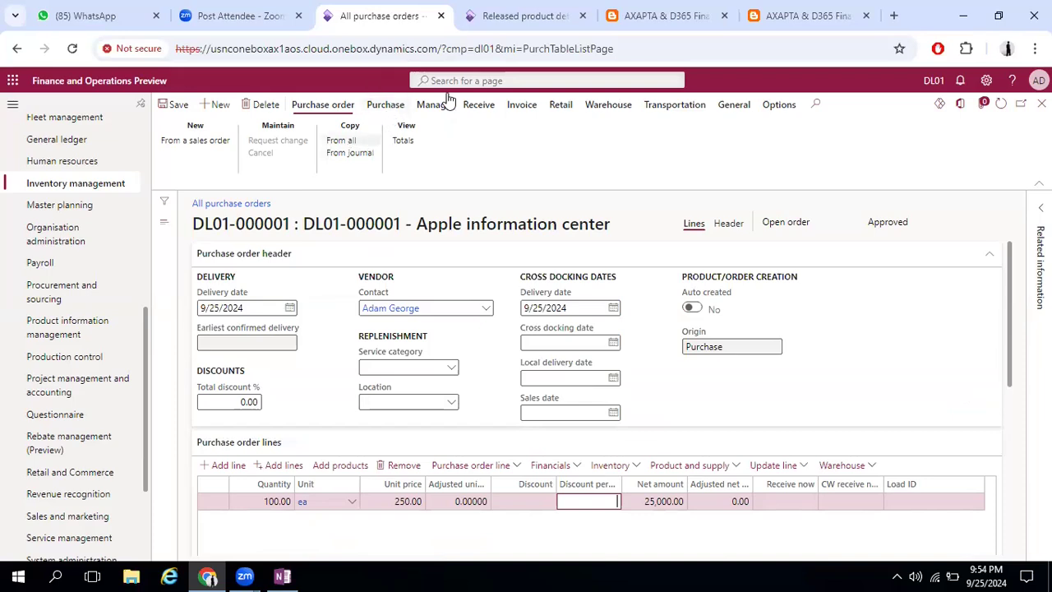
Look over the purchase actions and set the purchase type in the order header to Purchase order
{"action": "left_click", "coordinate": [394, 108]}
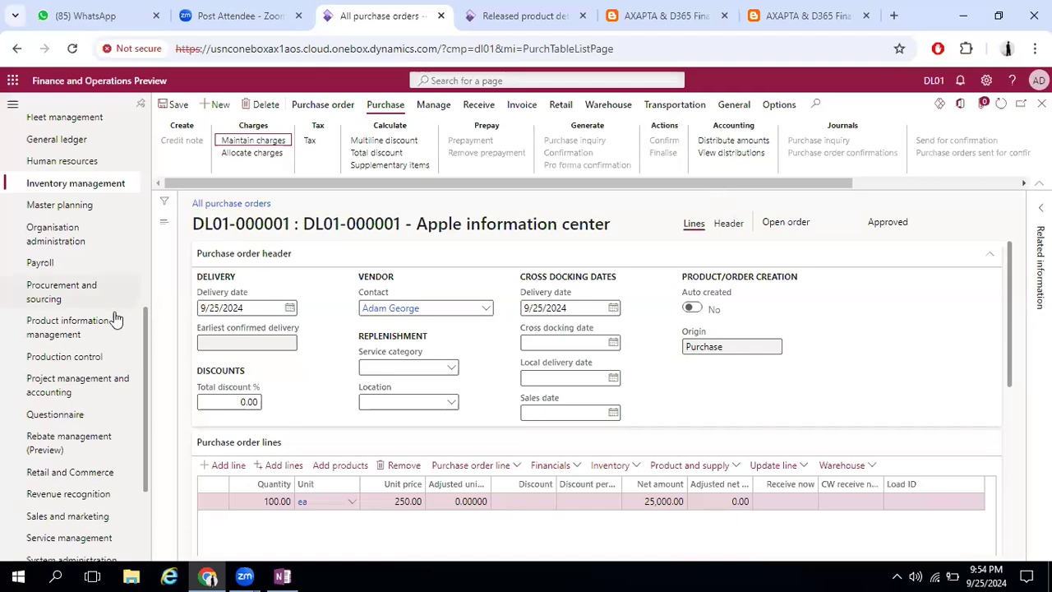
{"action": "scroll", "coordinate": [115, 319], "scroll_direction": "down", "scroll_amount": 3}
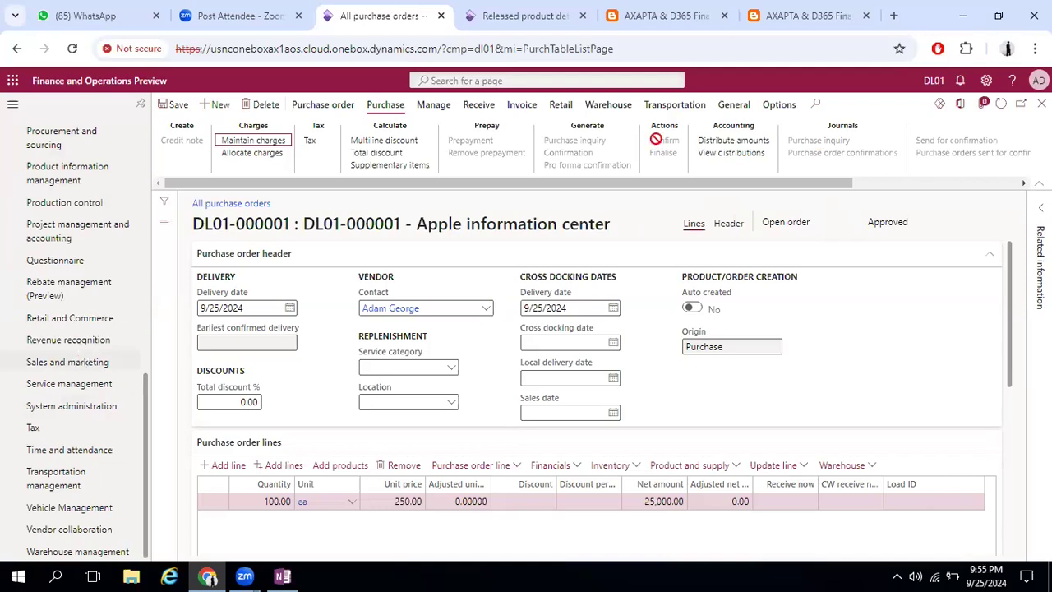
{"action": "left_click", "coordinate": [728, 223]}
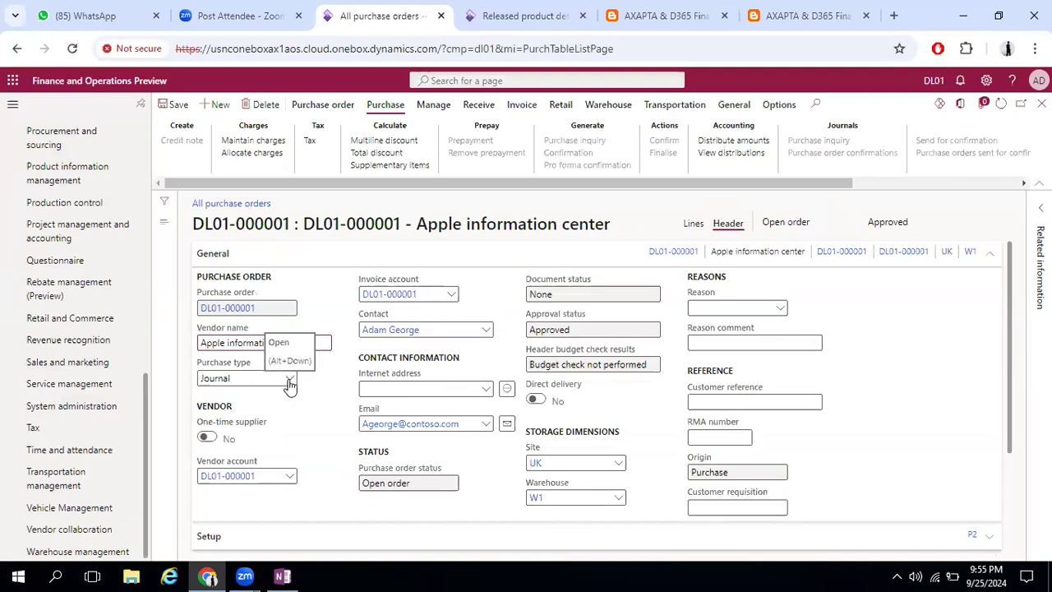
{"action": "left_click", "coordinate": [261, 416]}
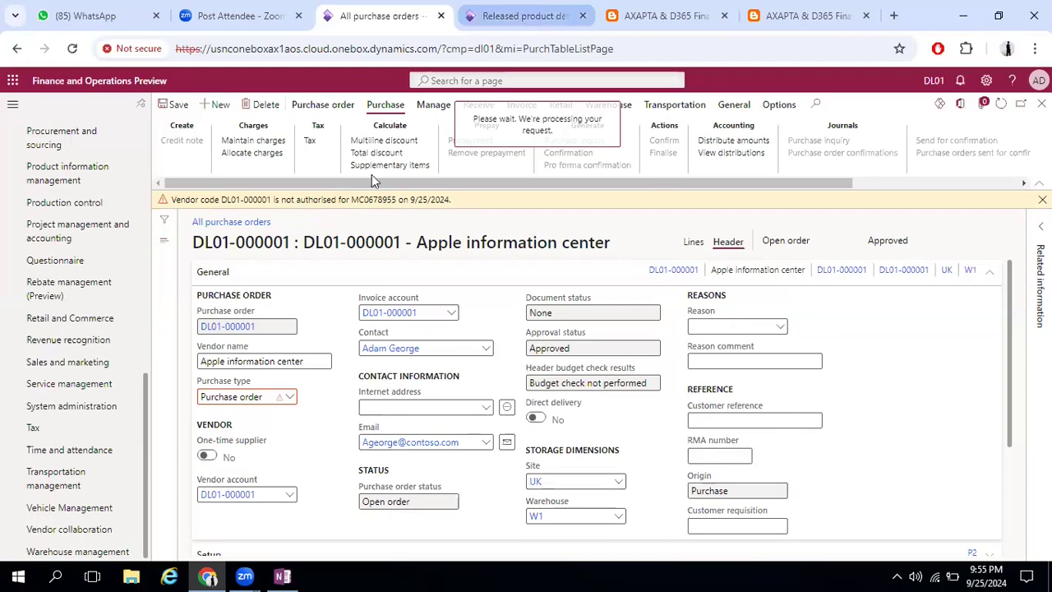
Switch to the Mobile Charger product page and examine its purchase and approved vendor options and general details
{"action": "left_click", "coordinate": [525, 15]}
{"action": "left_click", "coordinate": [353, 105]}
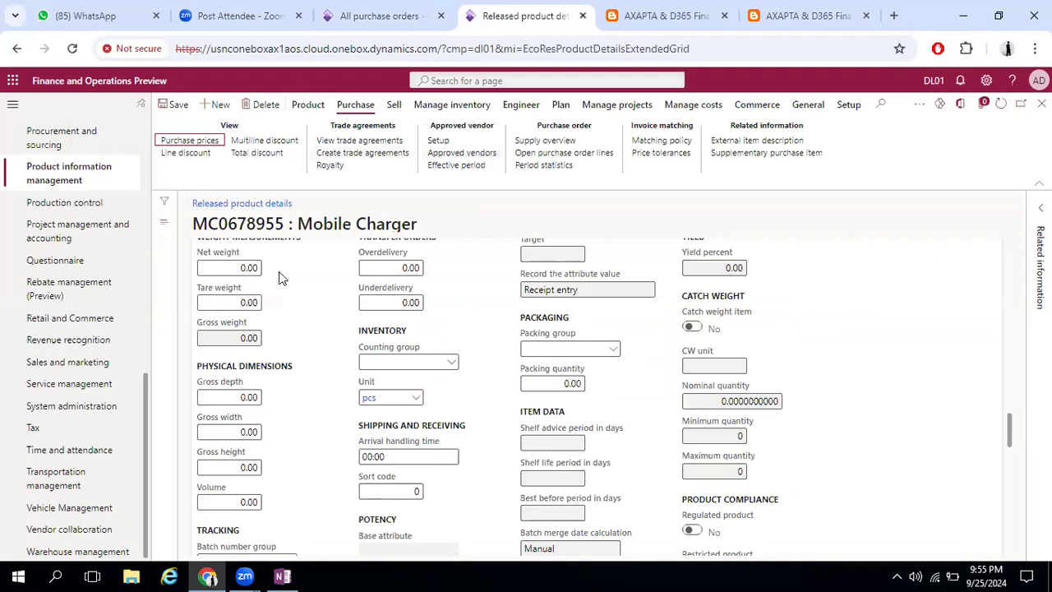
{"action": "scroll", "coordinate": [319, 300], "scroll_direction": "up", "scroll_amount": 10}
{"action": "scroll", "coordinate": [319, 300], "scroll_direction": "up", "scroll_amount": 5}
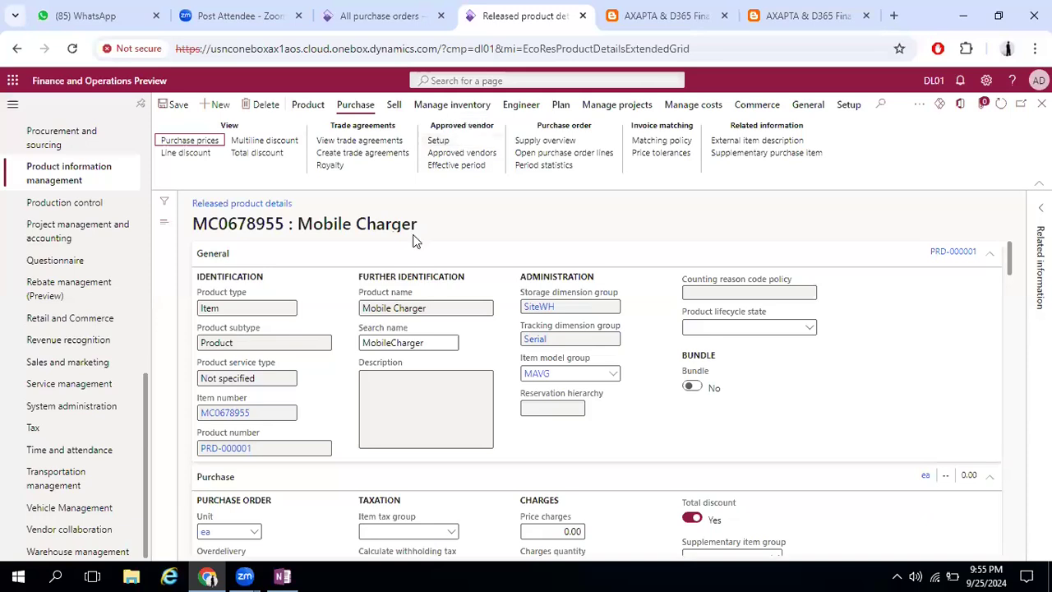
Return to the purchase order's lines view, confirm the order and check its approval status
{"action": "left_click", "coordinate": [407, 11]}
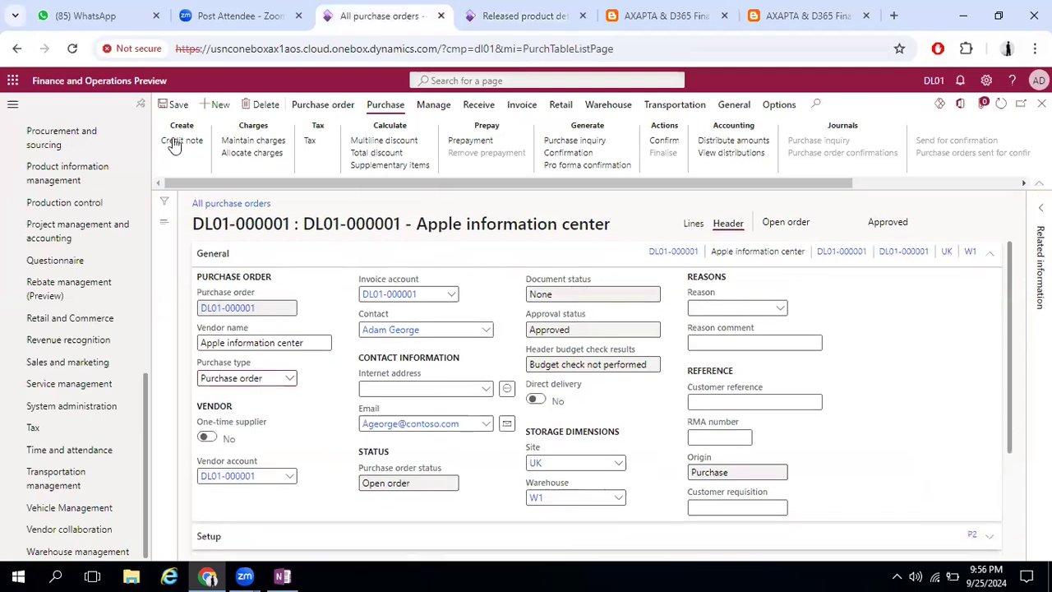
{"action": "left_click", "coordinate": [693, 227]}
{"action": "left_click", "coordinate": [662, 143]}
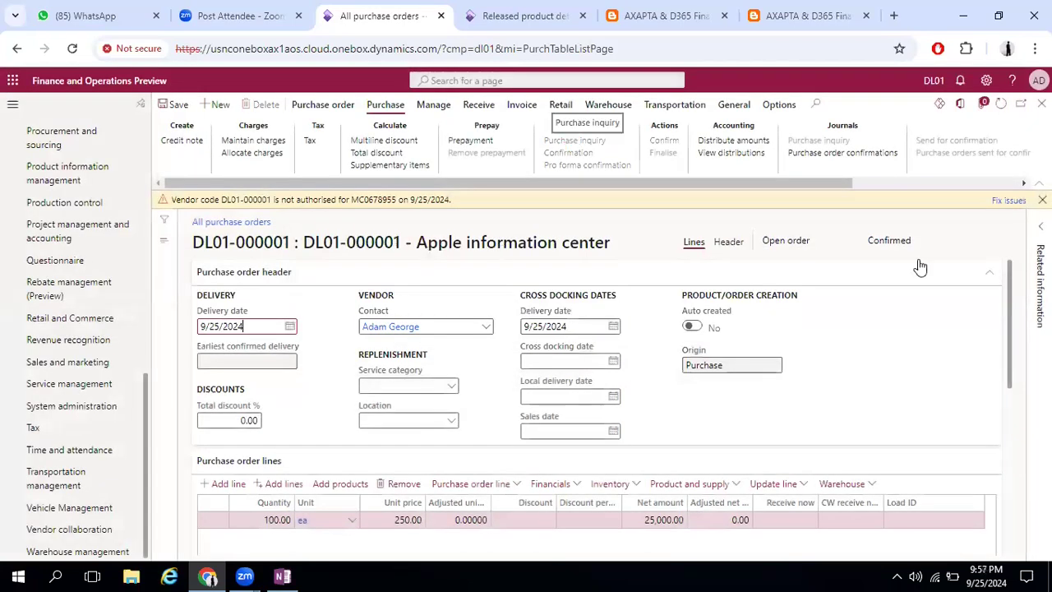
{"action": "double_click", "coordinate": [868, 240]}
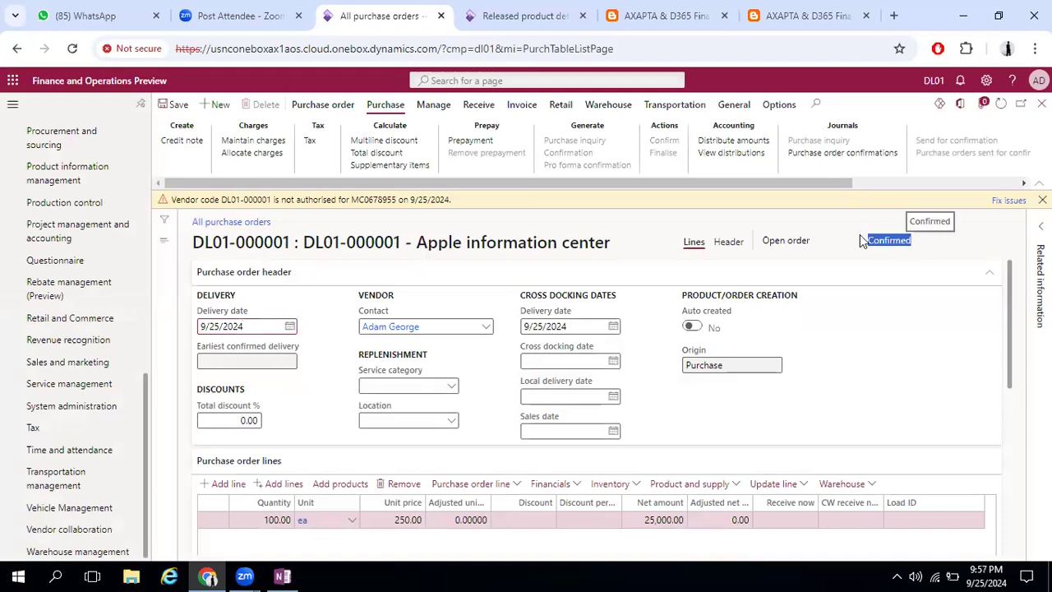
View the original preview of the purchase order confirmation, then go back to the order
{"action": "left_click", "coordinate": [832, 154]}
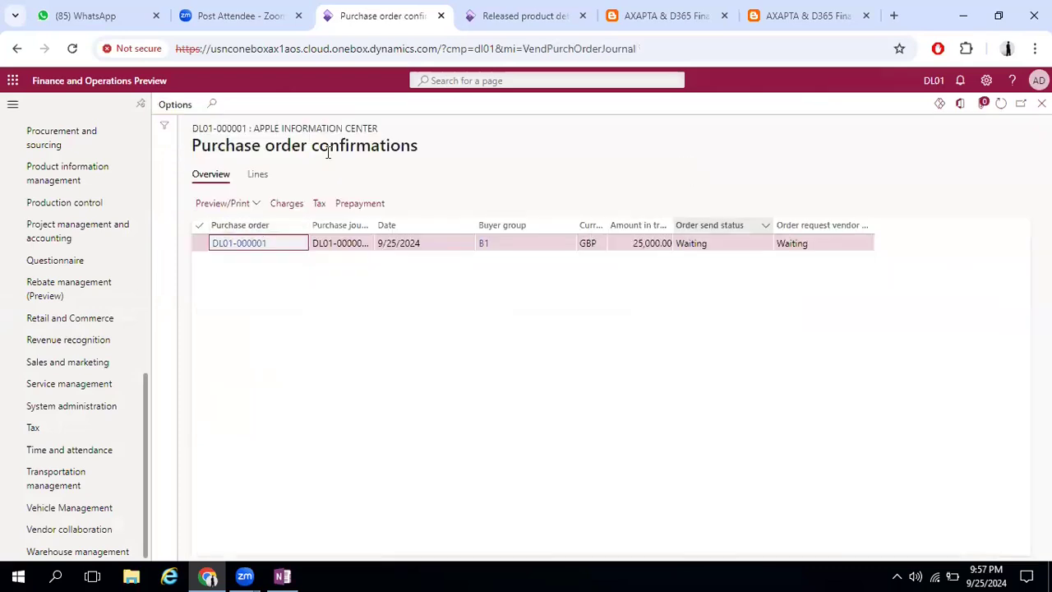
{"action": "left_click", "coordinate": [254, 203]}
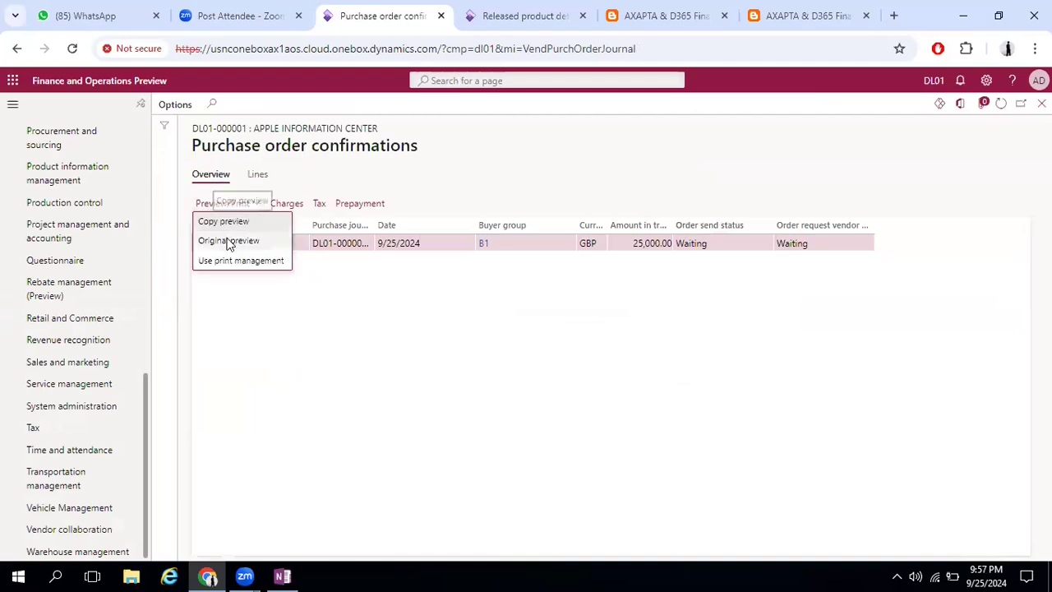
{"action": "left_click", "coordinate": [228, 241]}
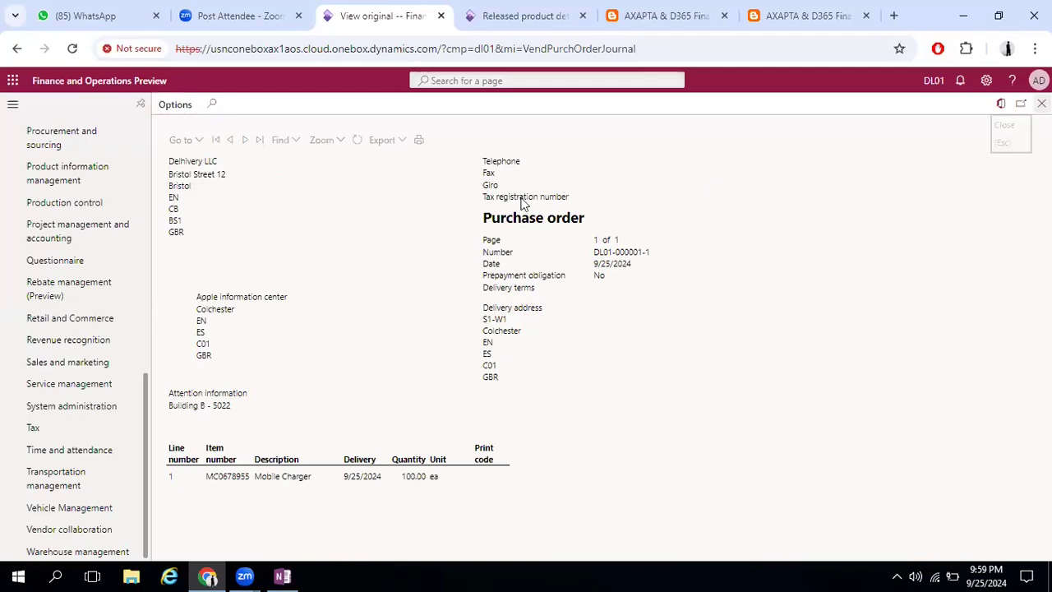
{"action": "key", "text": "Escape"}
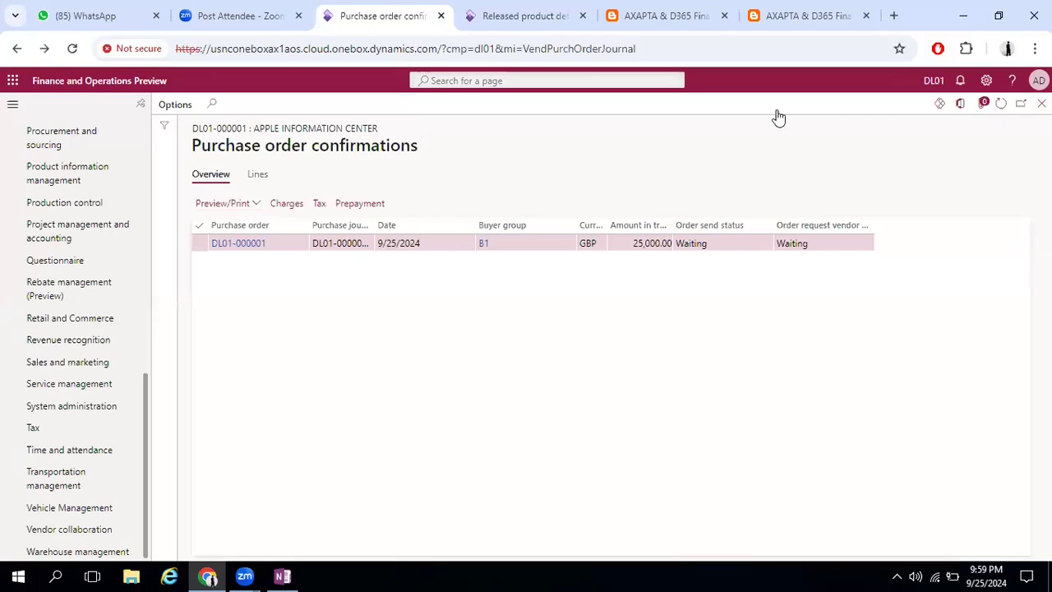
{"action": "key", "text": "Escape"}
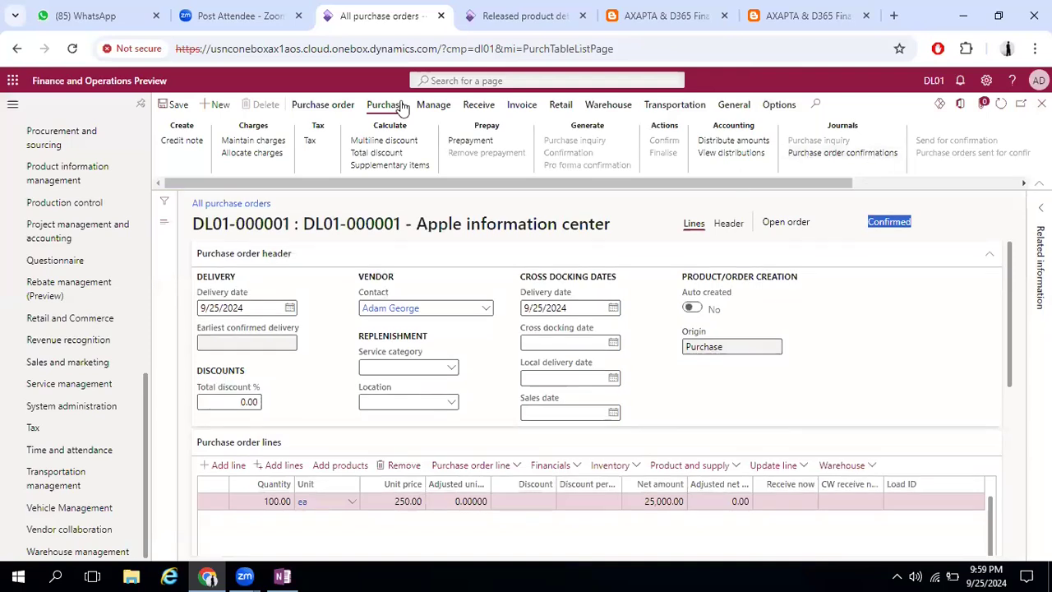
Show the receiving actions available for the confirmed purchase order
{"action": "left_click", "coordinate": [480, 107]}
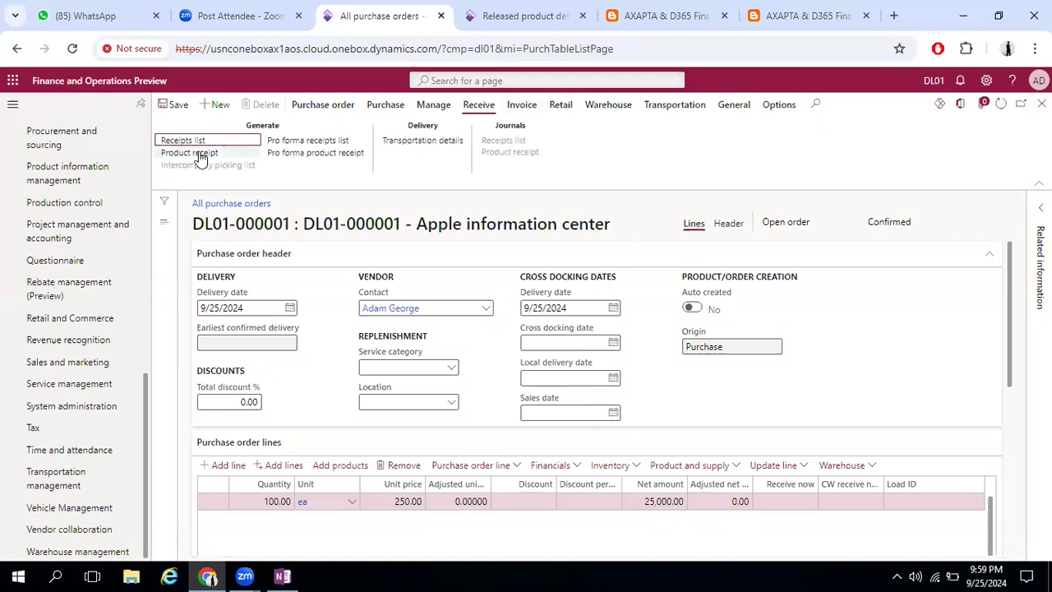